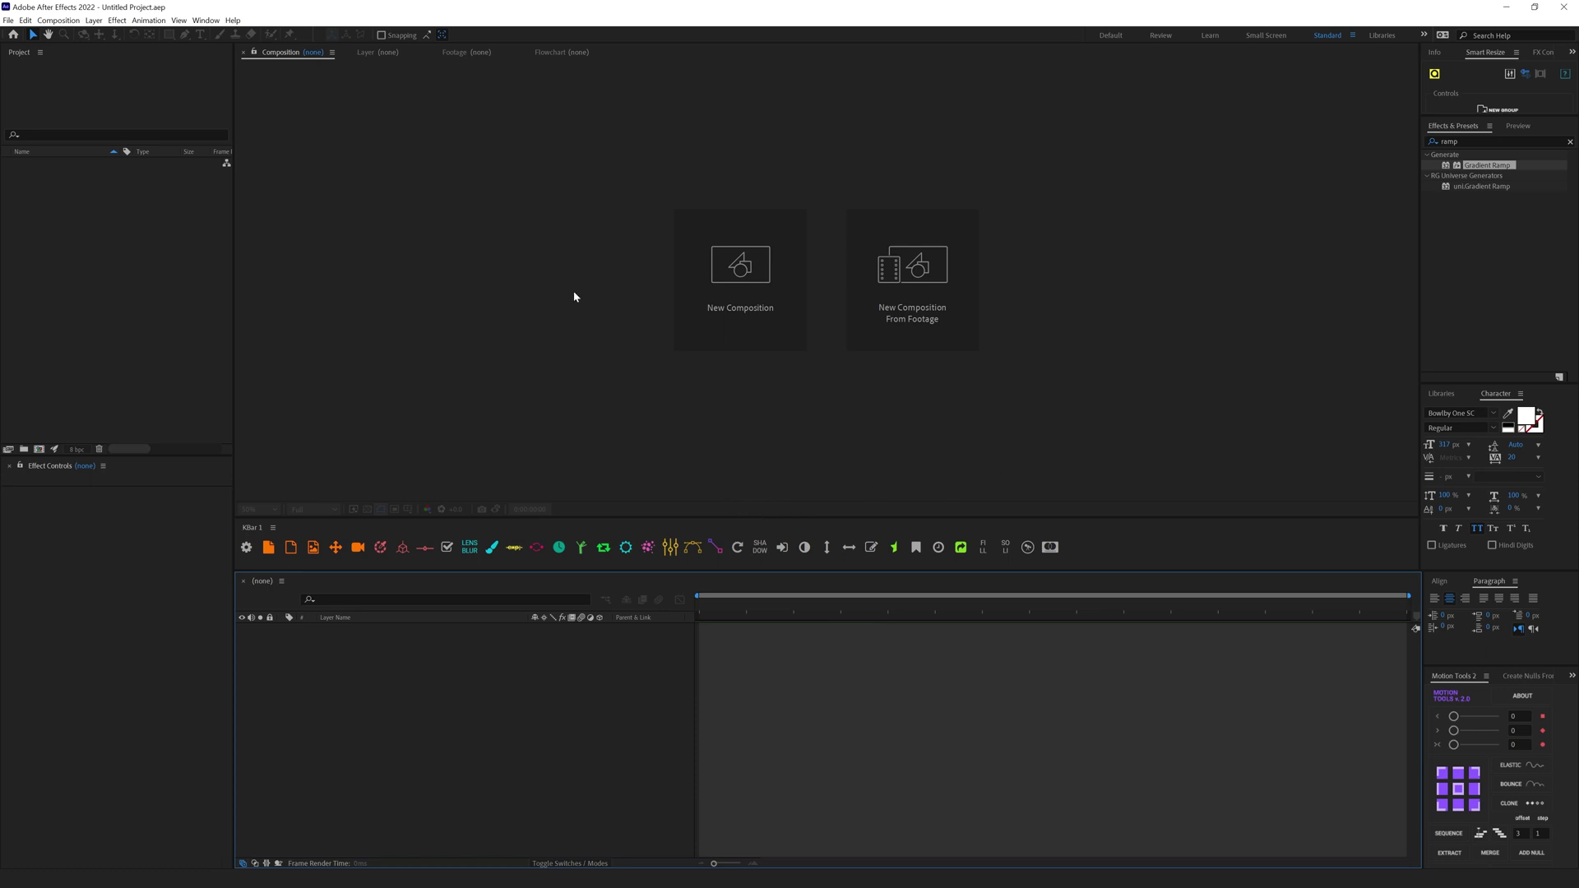
Step: Create a composition named Main Comp using the HDTV 1080 24 preset
left_click(38, 449)
left_click(789, 508)
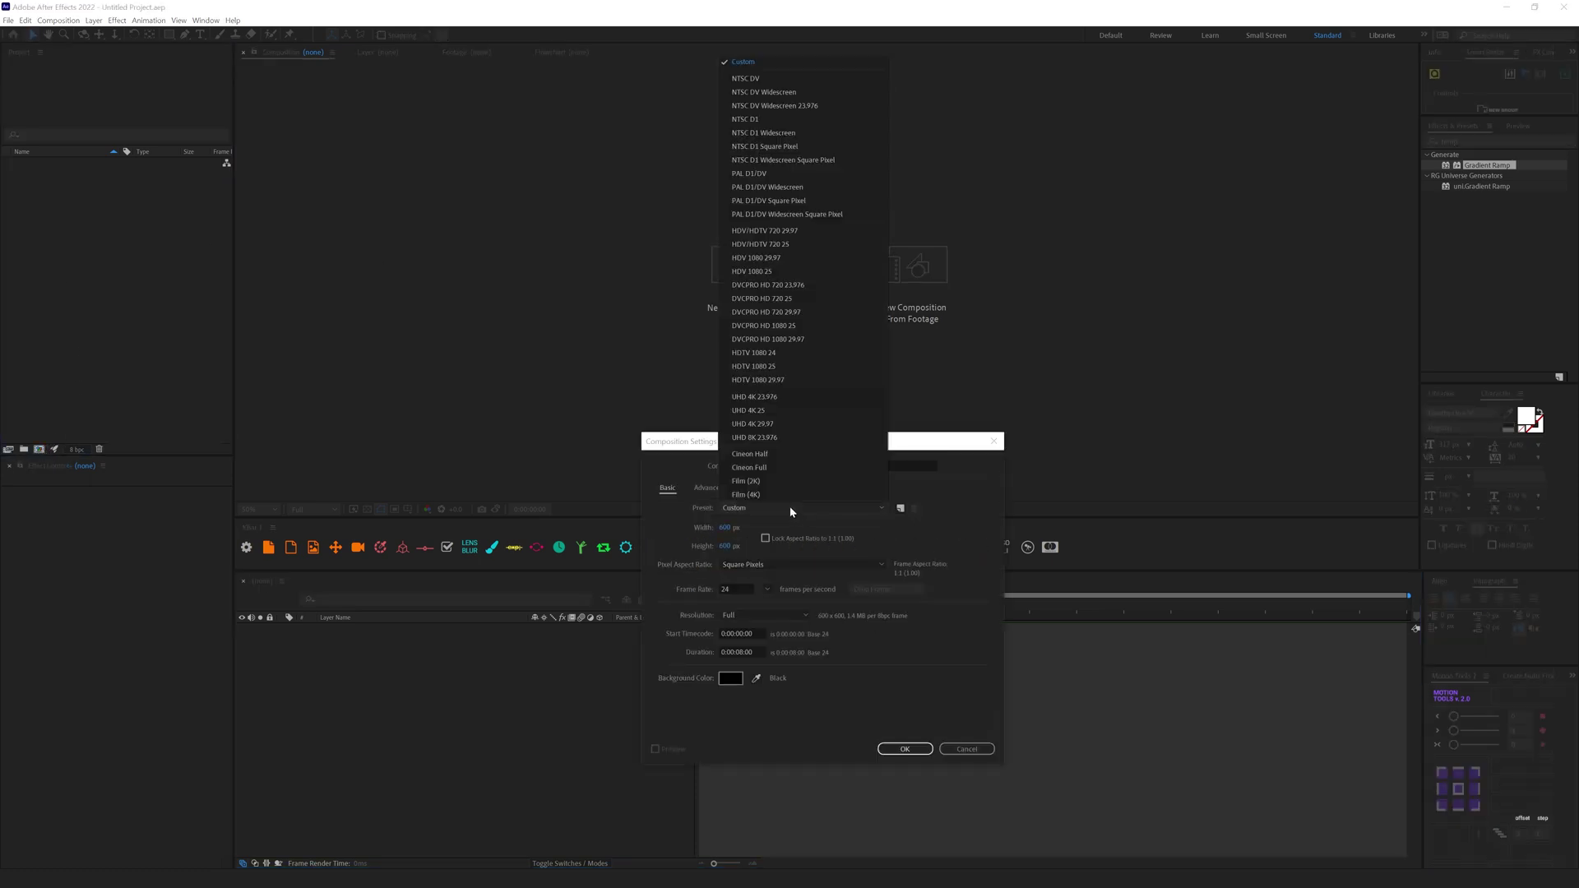
left_click(768, 355)
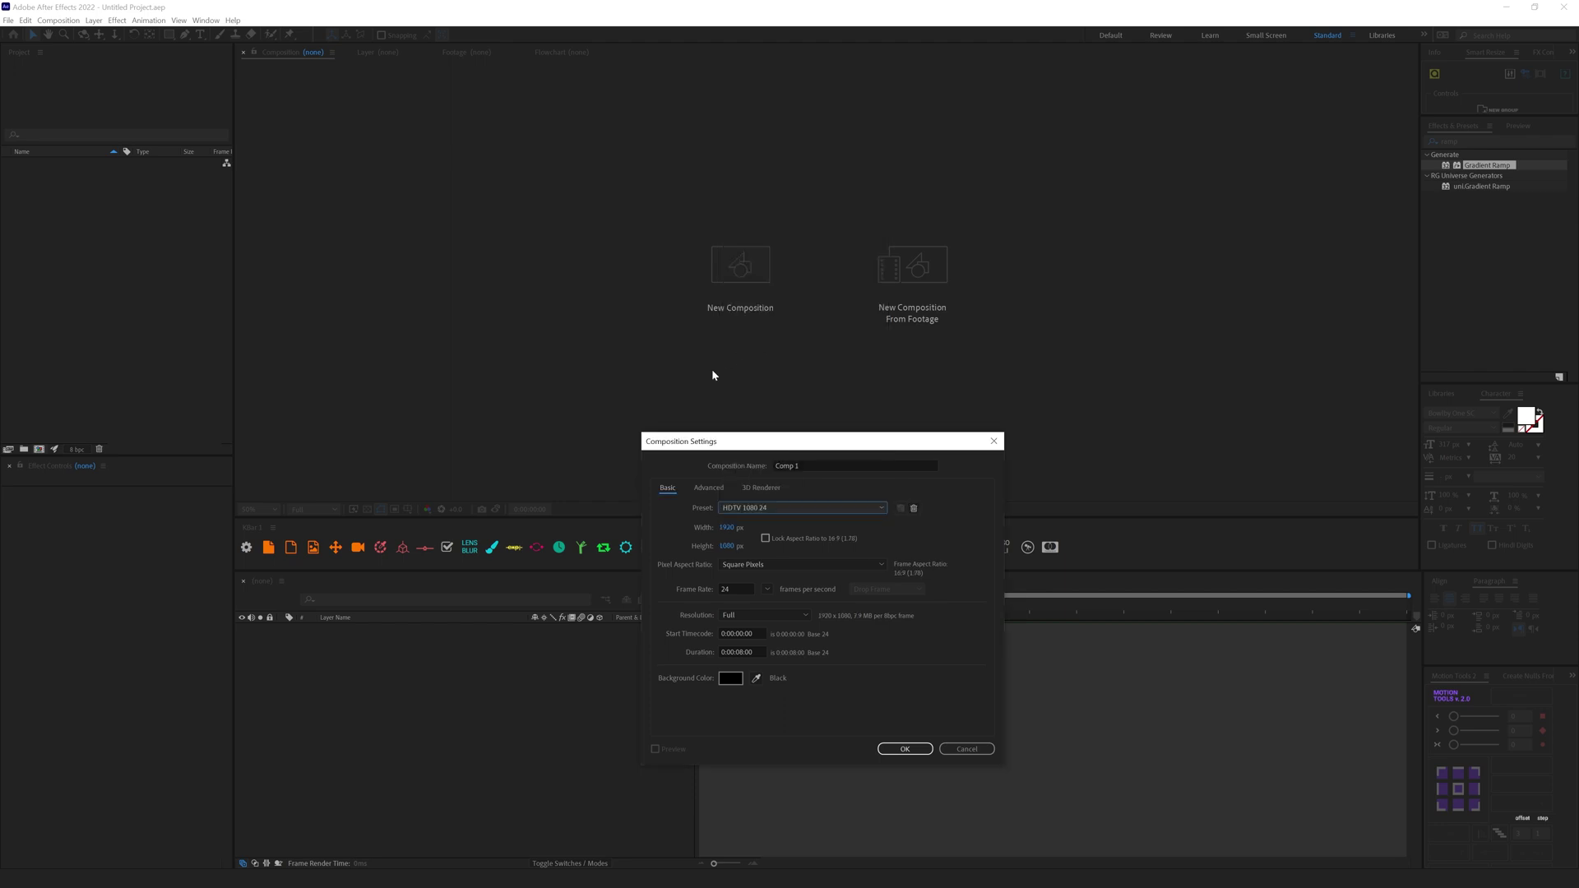
left_click(819, 465)
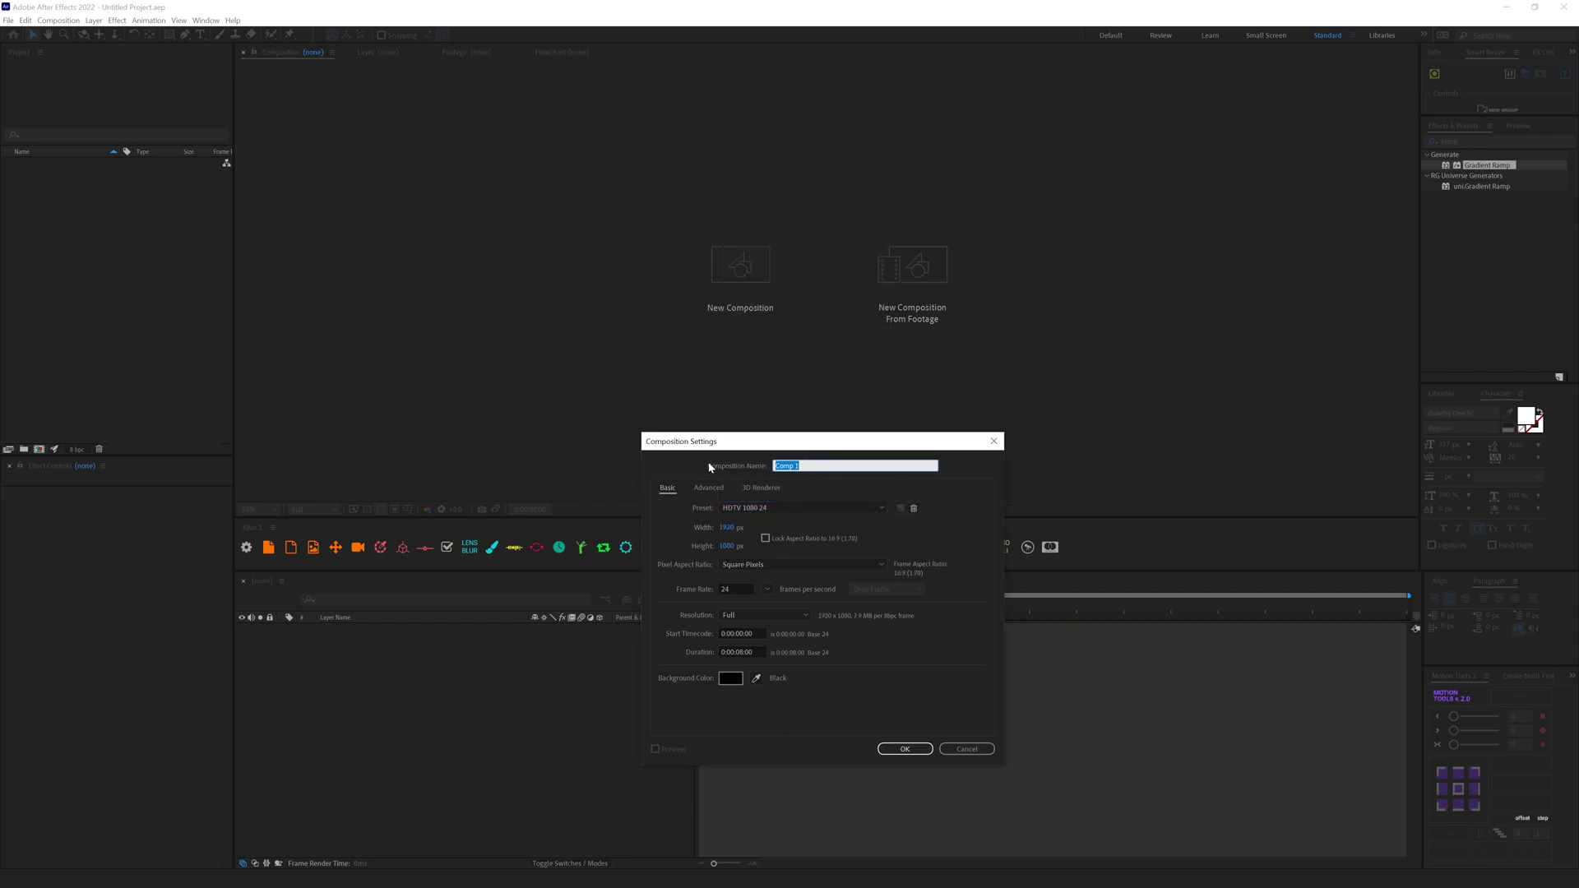
type("Main Comp")
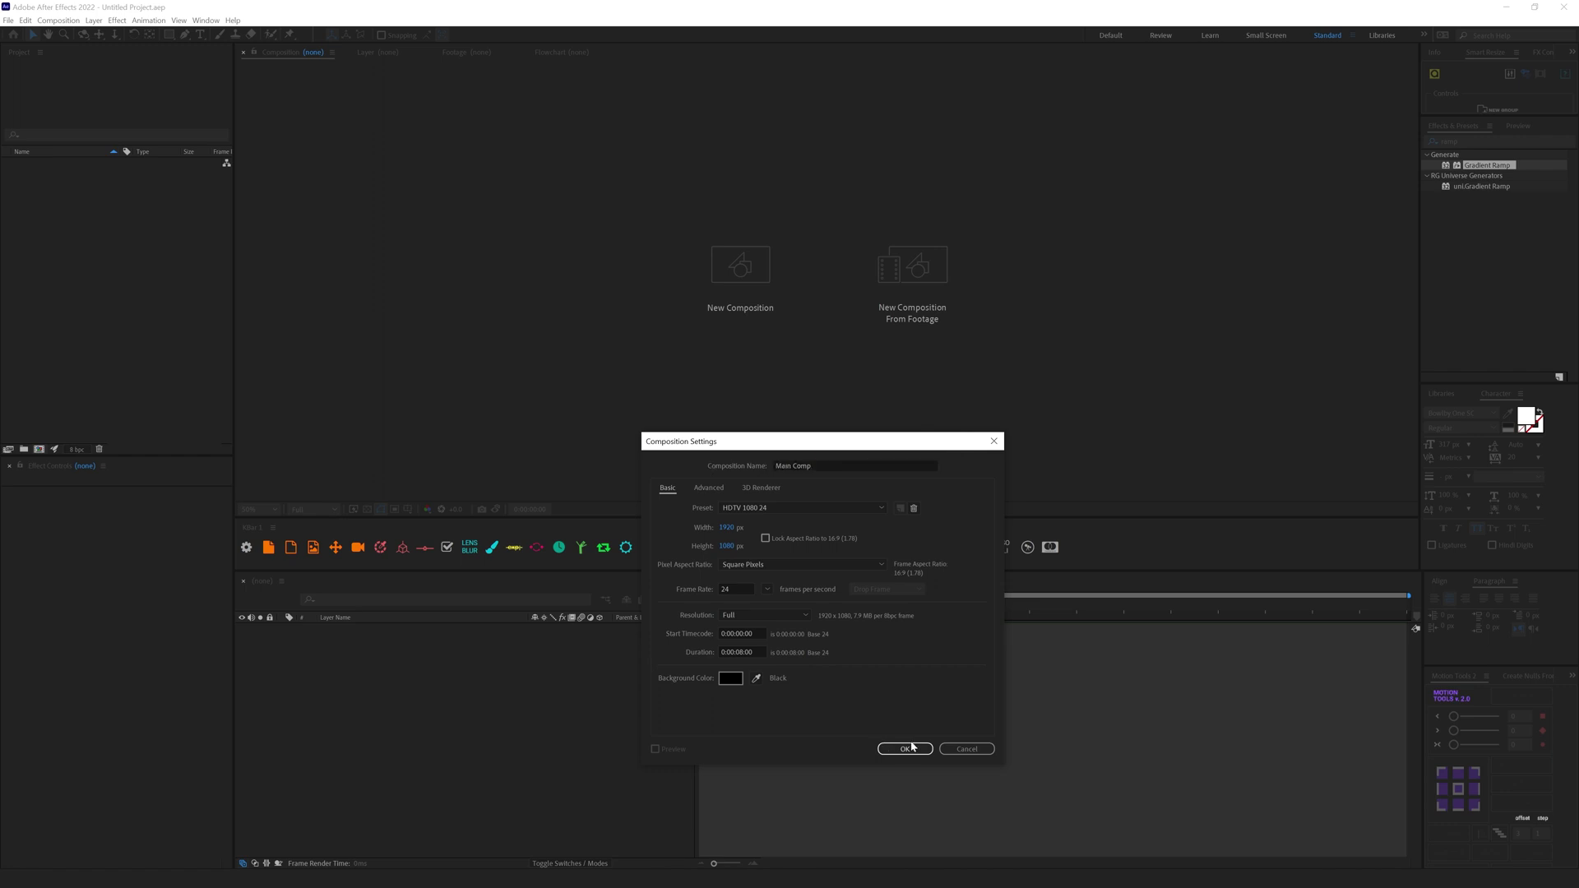
left_click(905, 748)
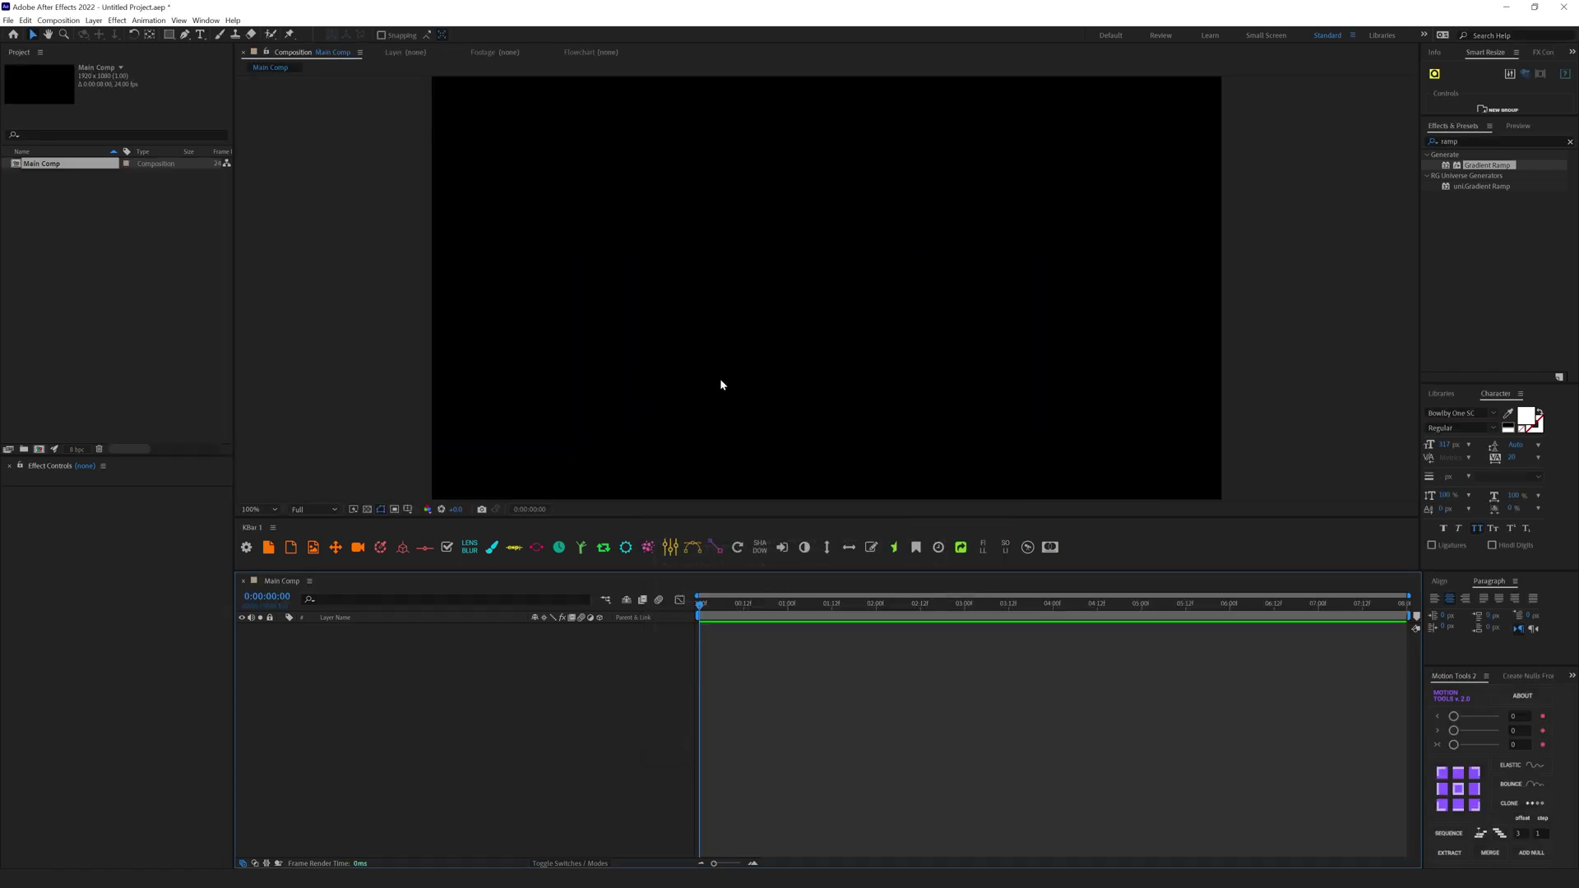
Step: Create a second composition named L_01 with a size of 600 × 600 px
left_click(38, 449)
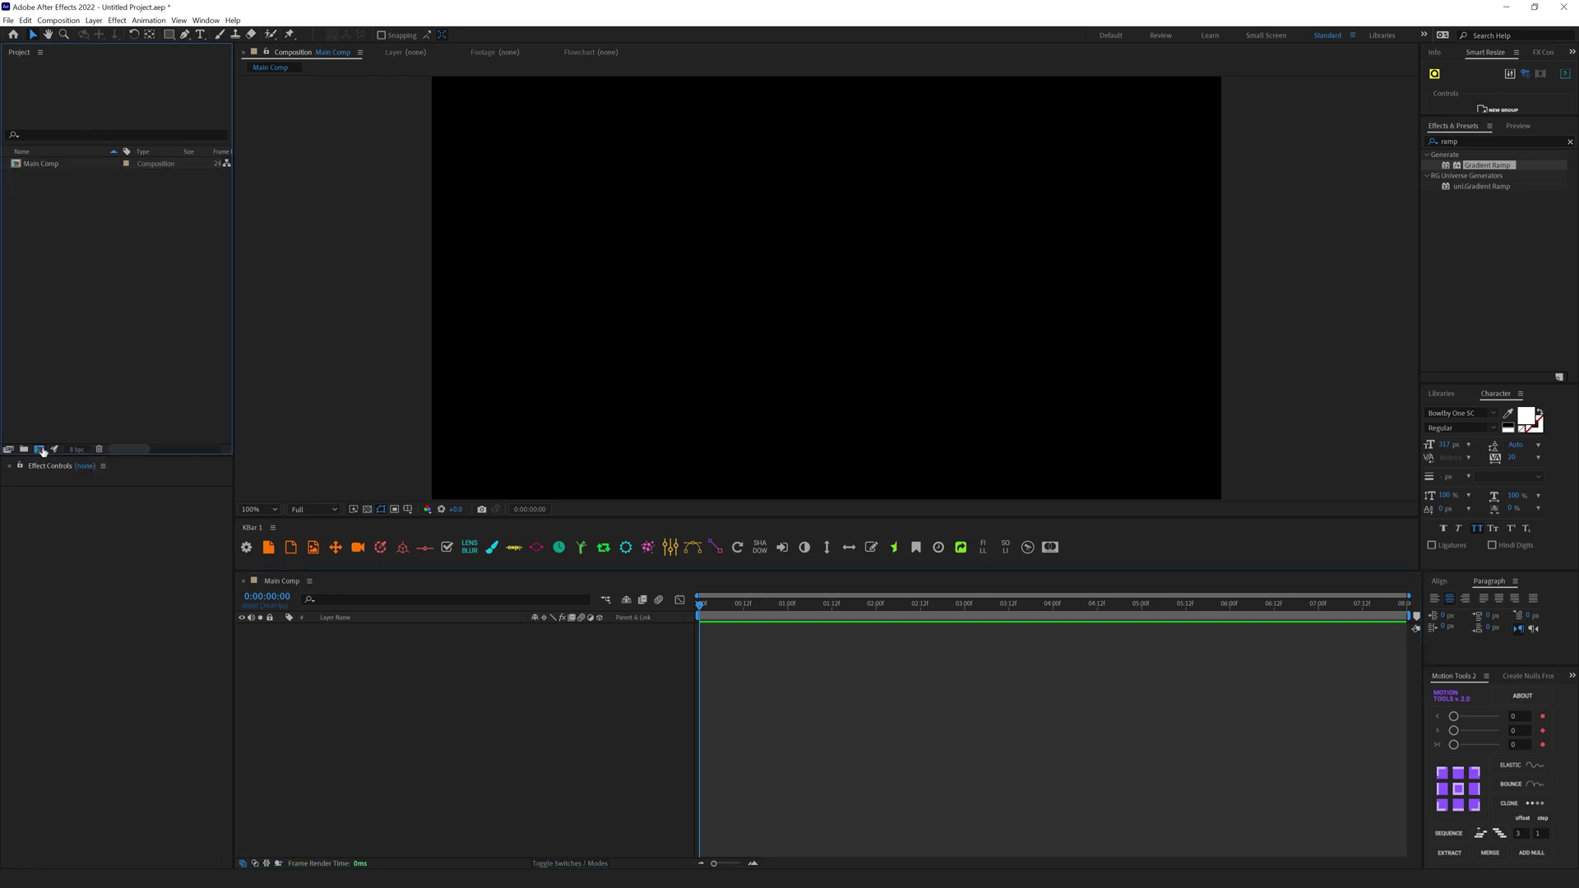
left_click(728, 528)
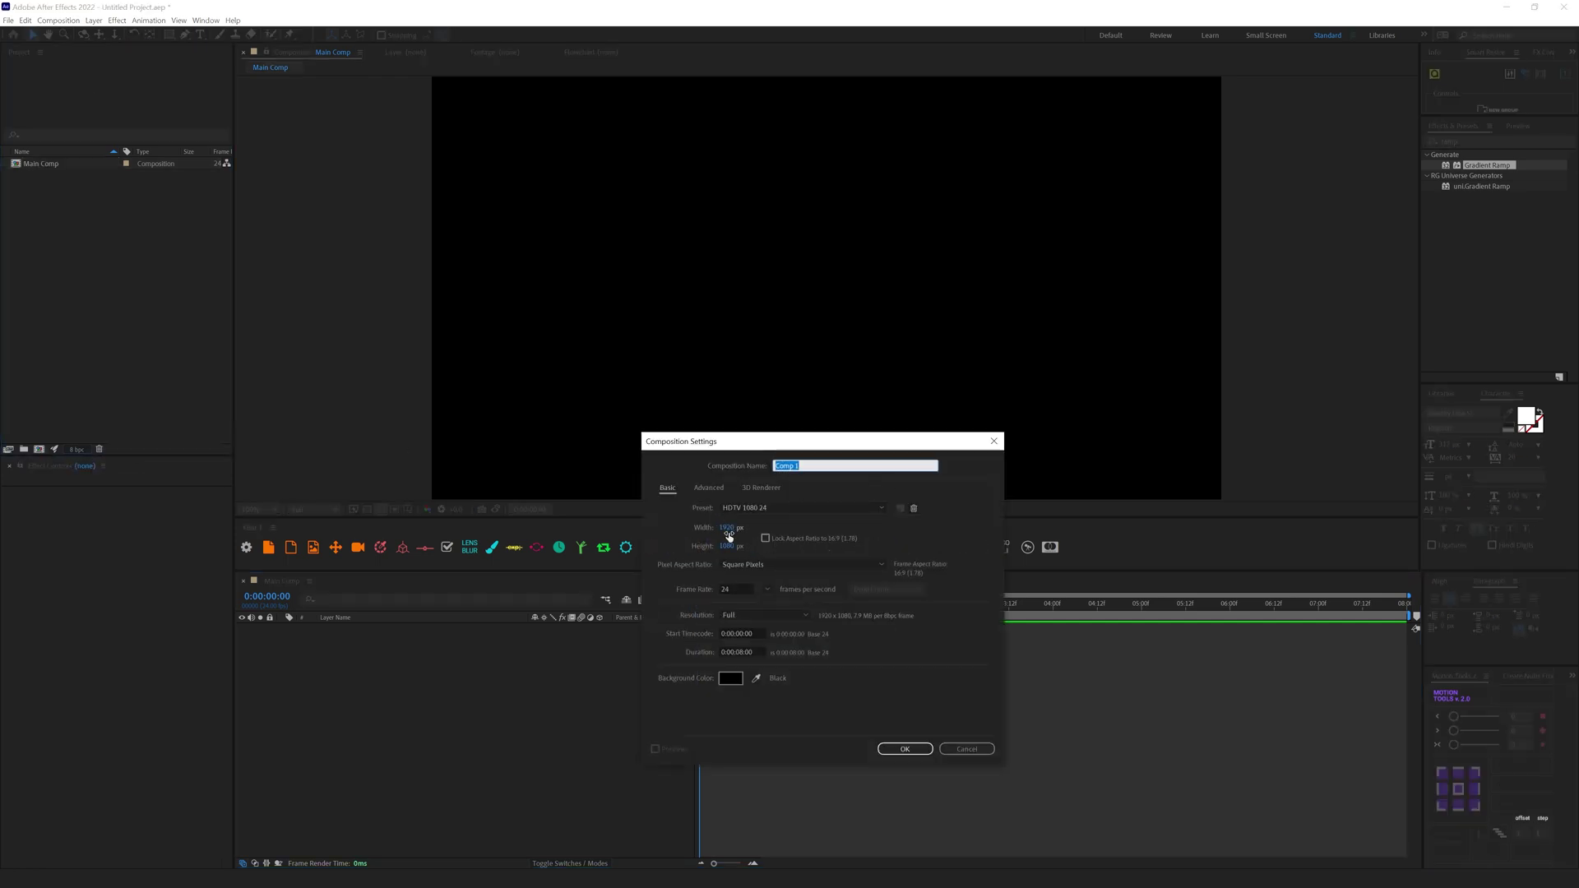
type("600")
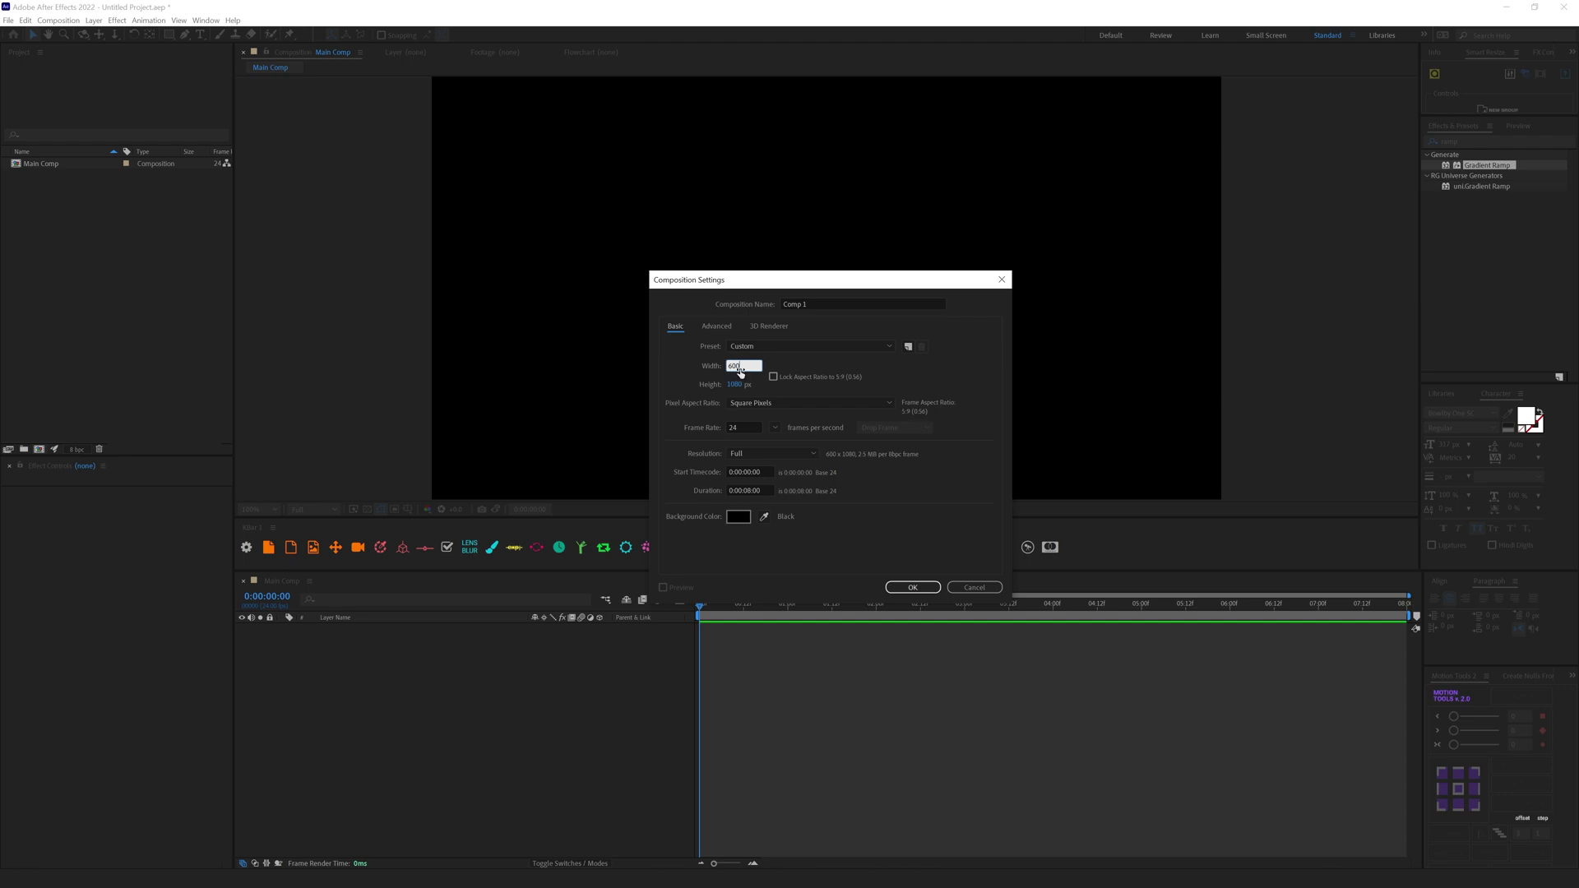
key("Tab")
type("600")
left_click_drag(814, 305, 729, 308)
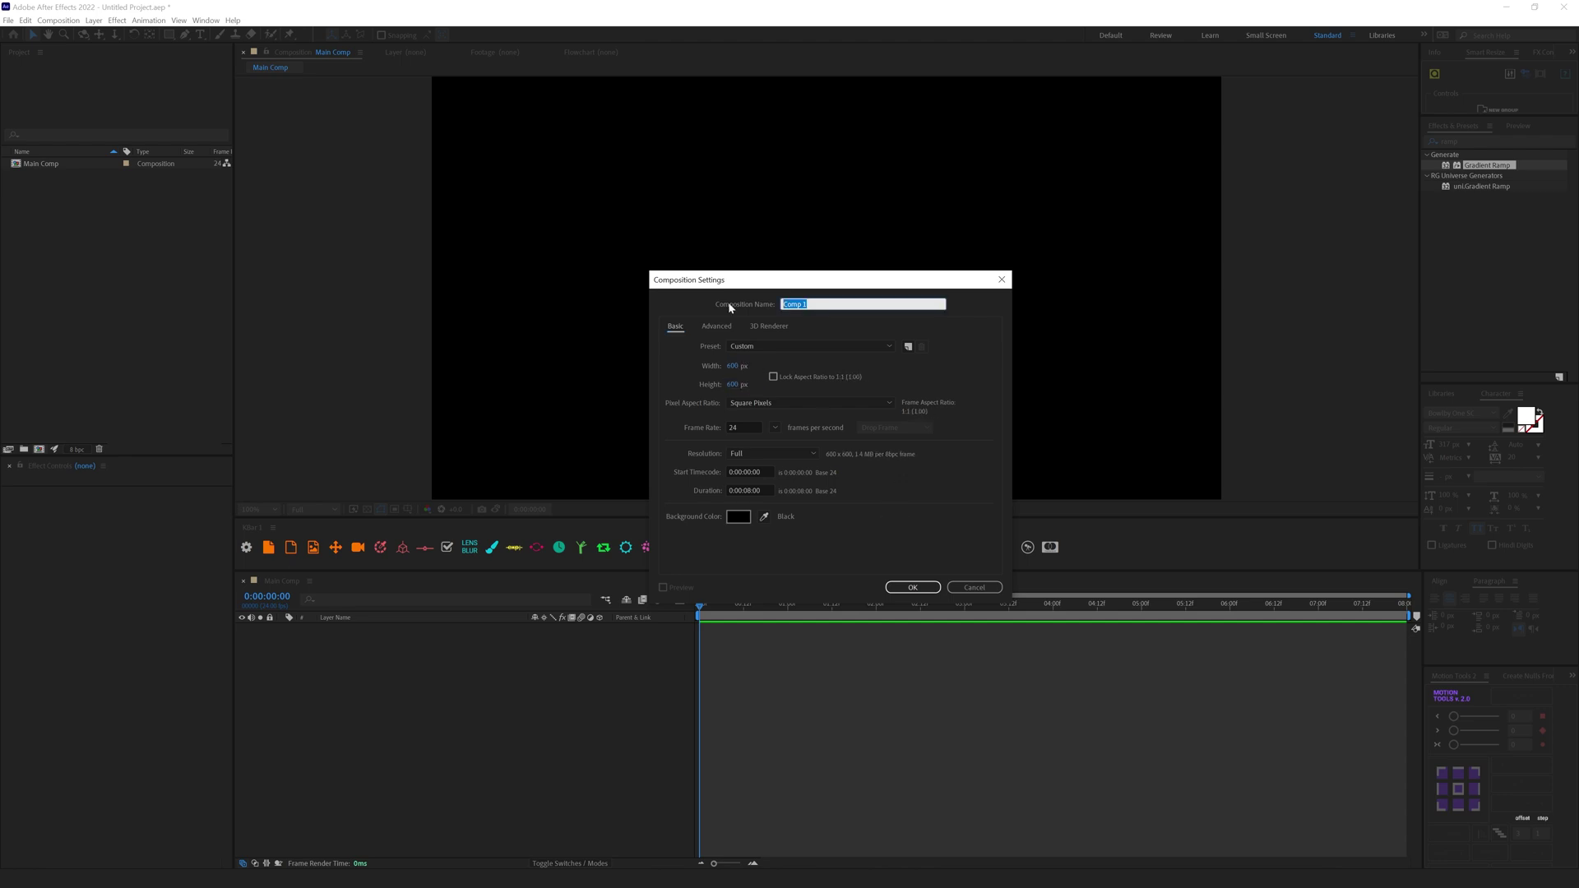
type("L_01")
left_click(915, 587)
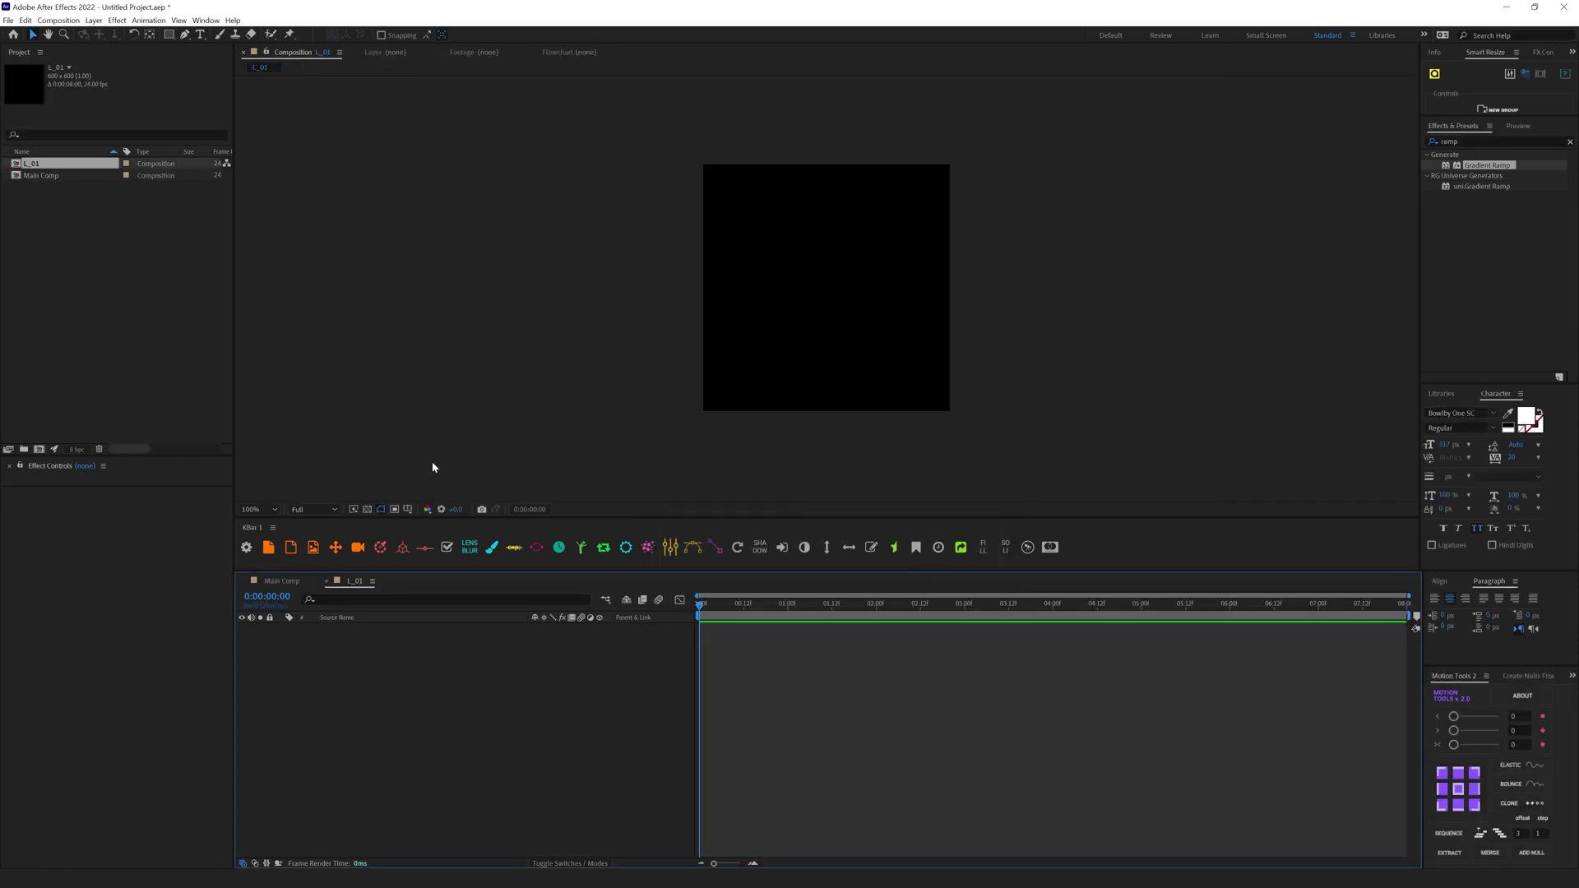
Step: Add a white text layer with the letter F in L_01 and center it horizontally and vertically in the composition
left_click(200, 35)
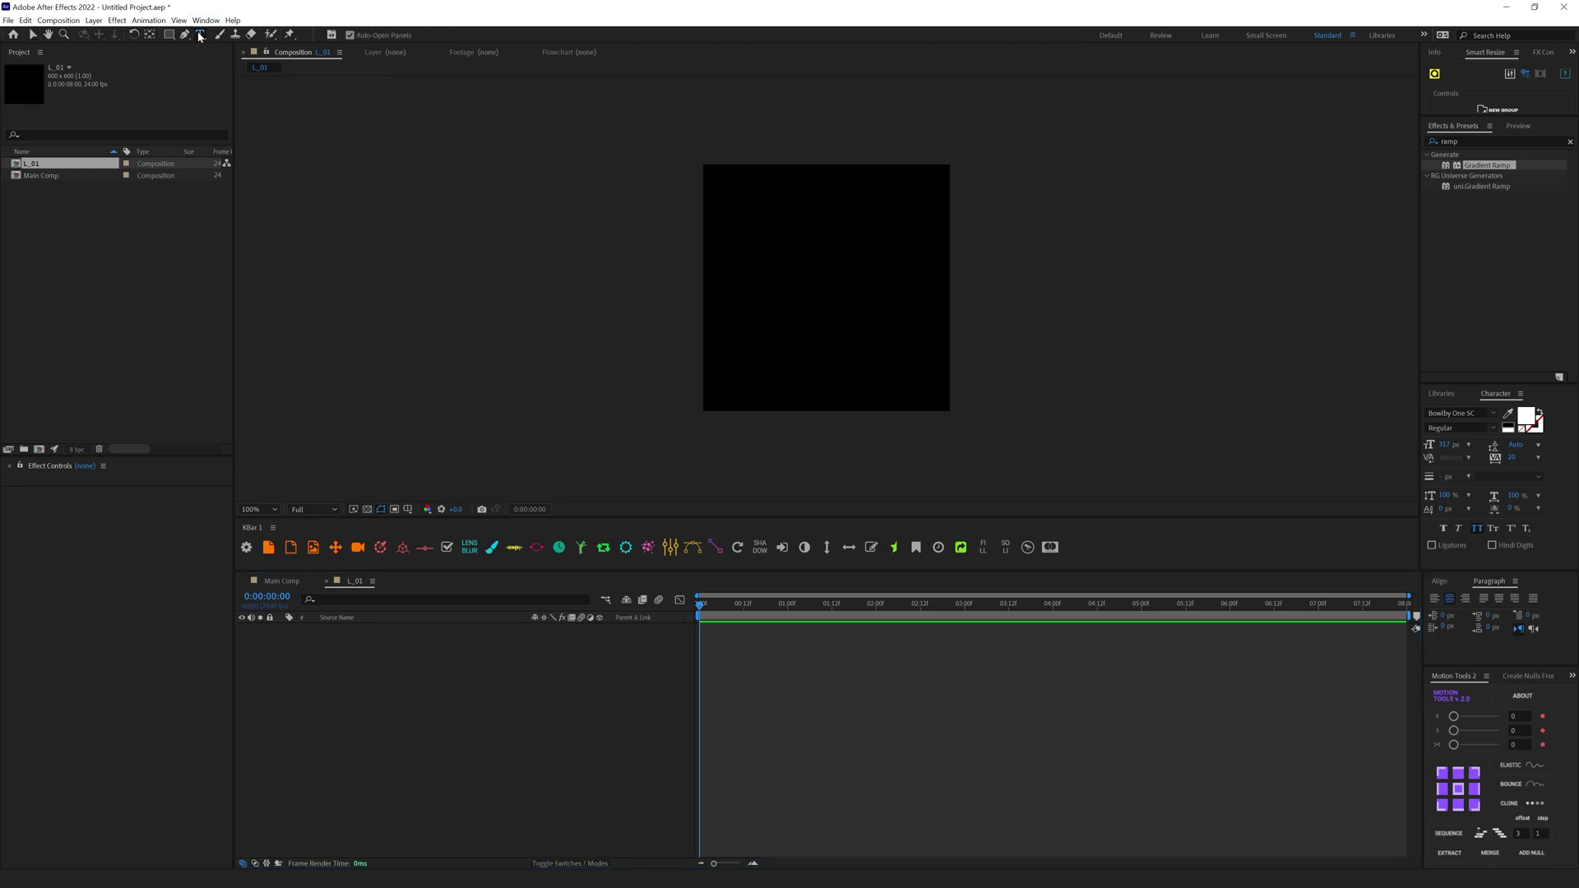
left_click(786, 296)
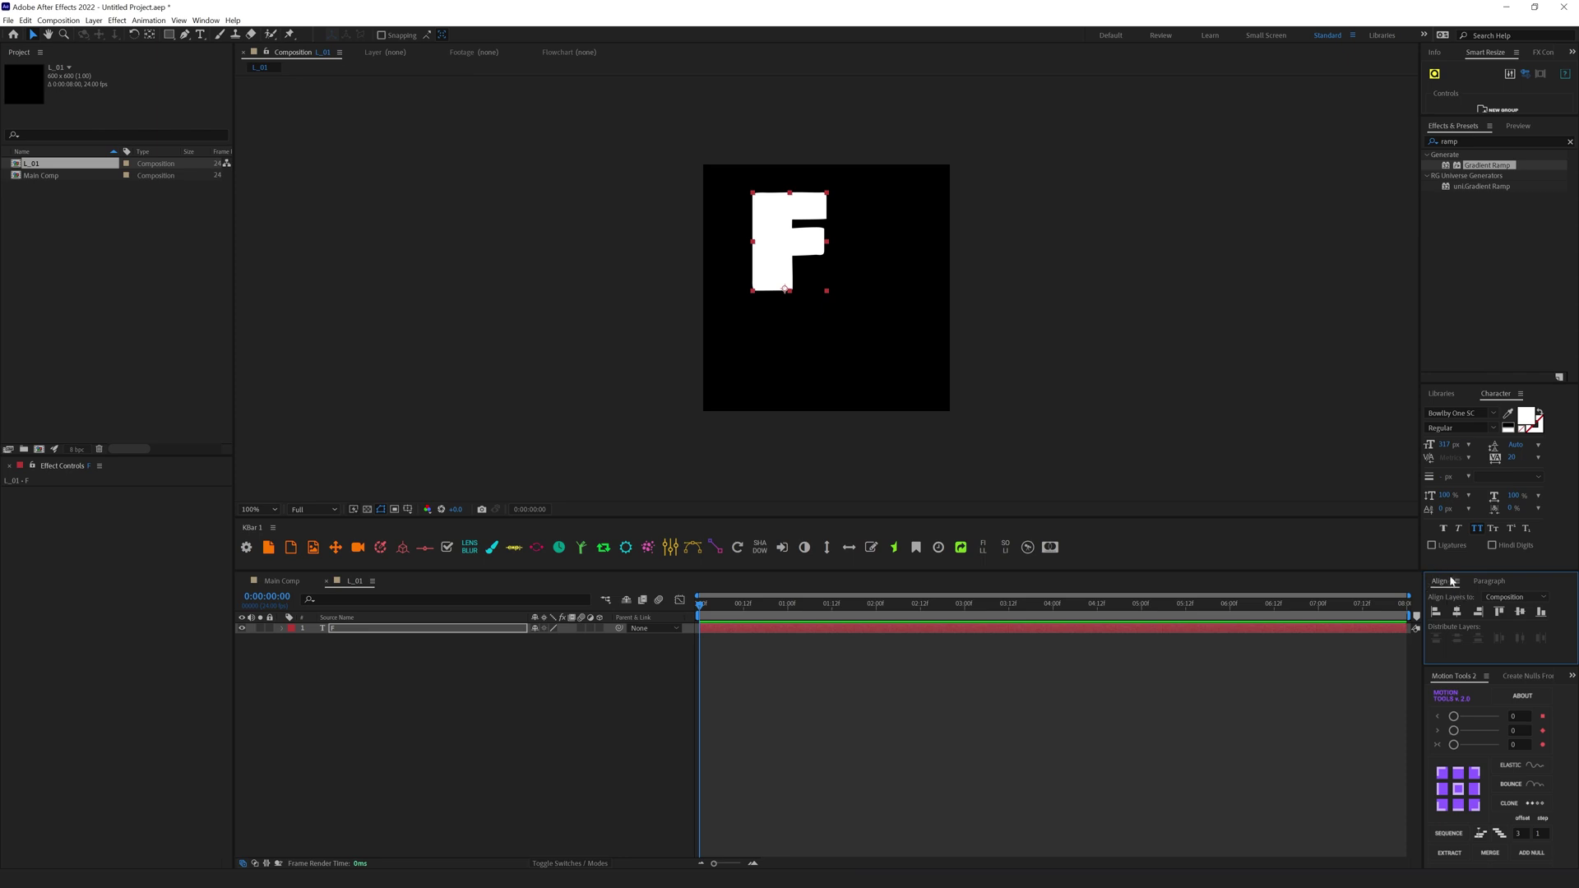
left_click(1456, 611)
left_click(1520, 612)
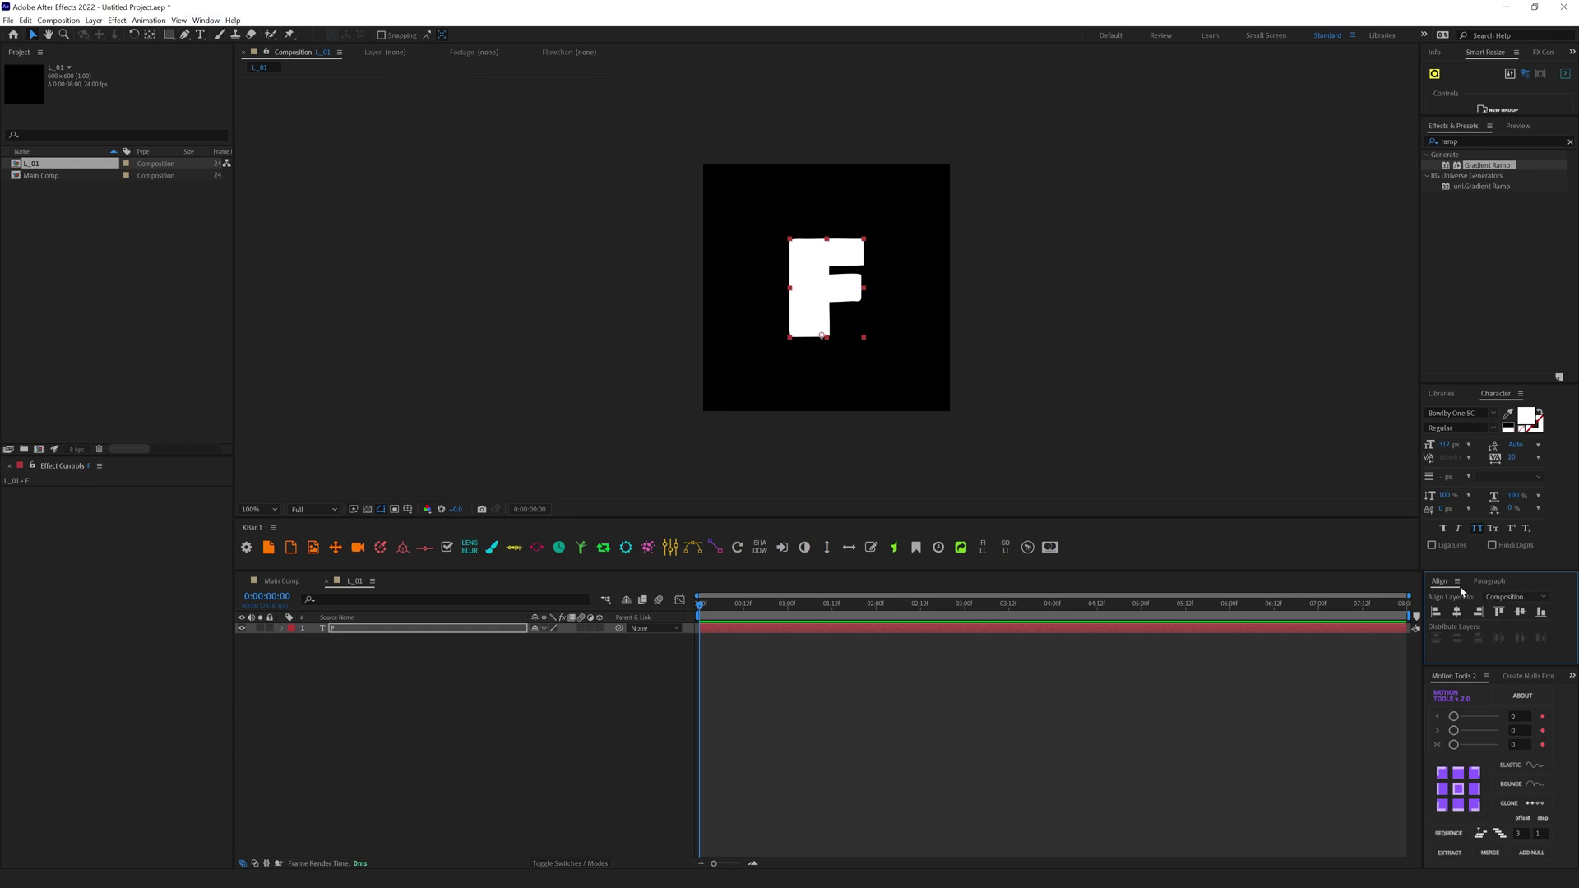
left_click(206, 20)
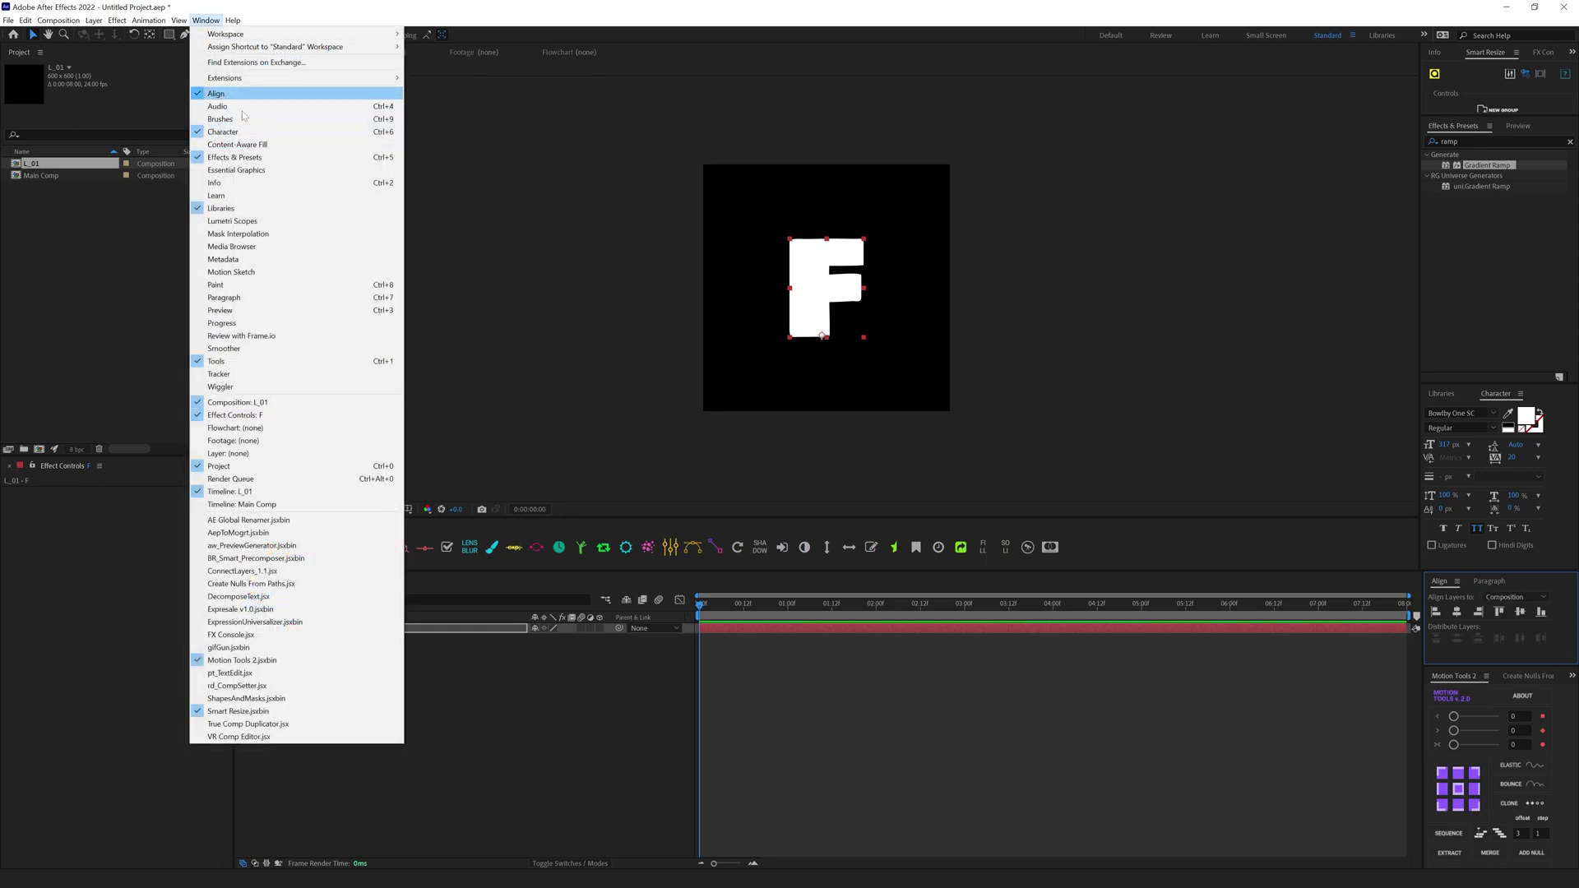
left_click(902, 160)
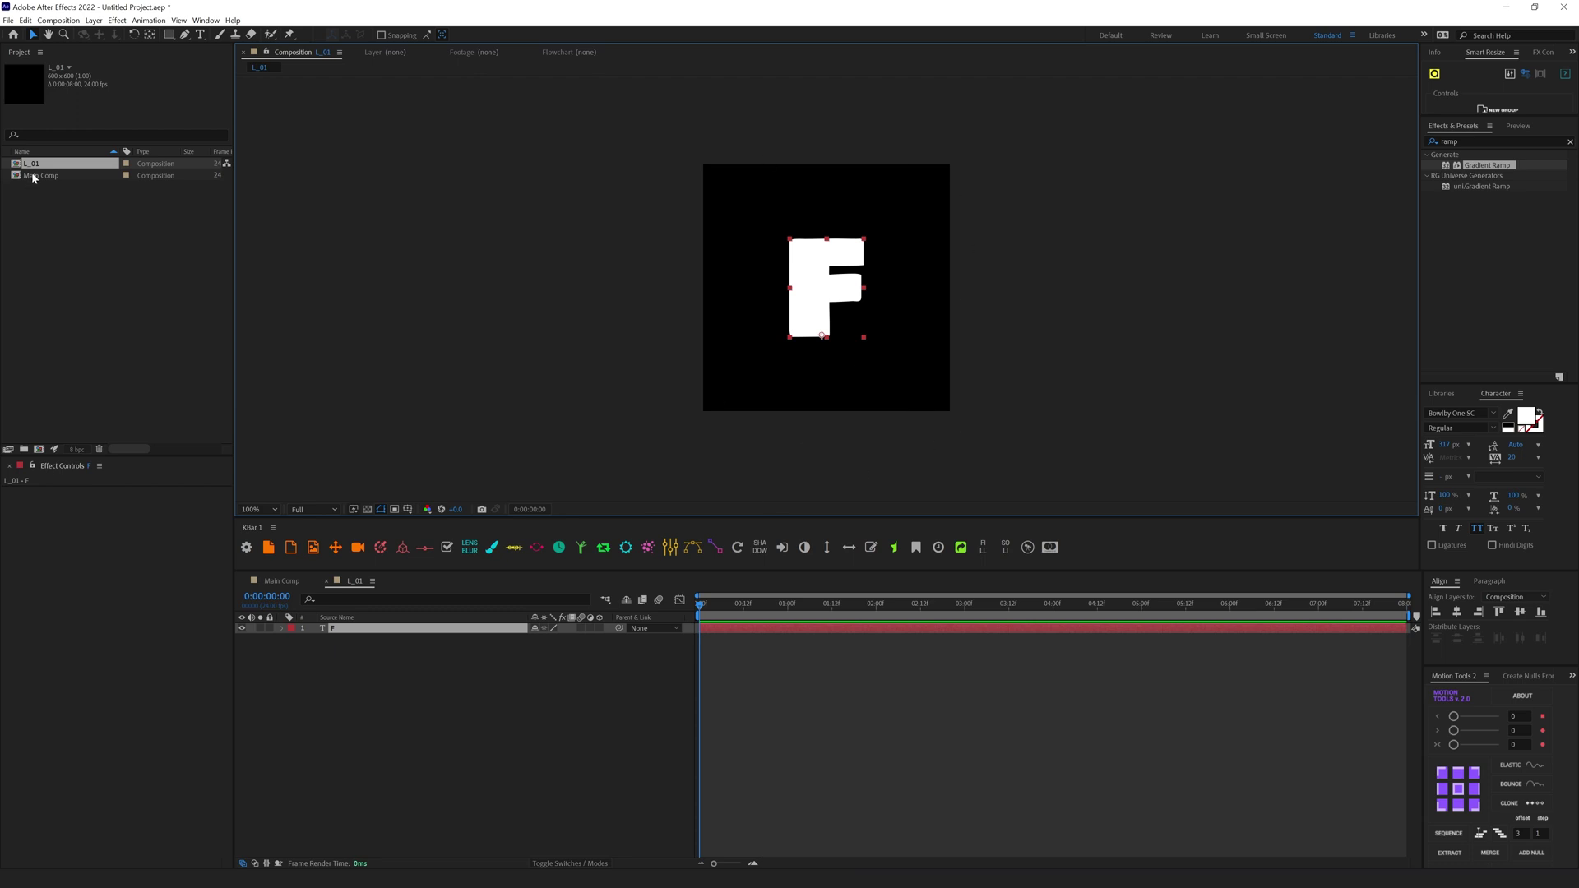
Step: Create a new composition from L_01 that nests it as a layer, and rename the new one 3D_L_01
left_click_drag(20, 164, 36, 451)
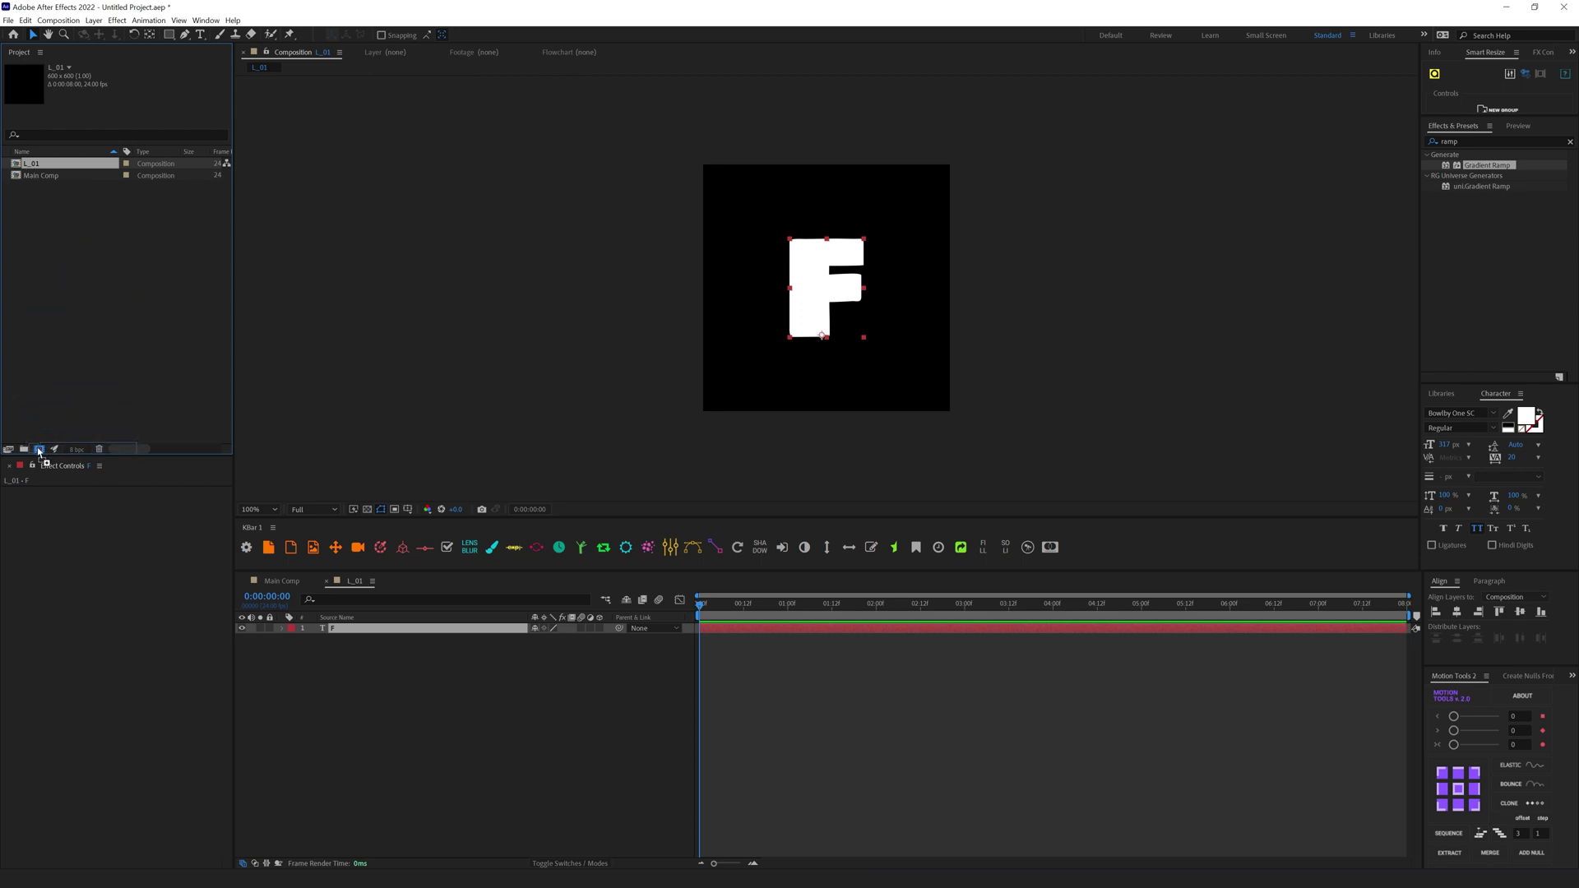
left_click(41, 176)
key("Return")
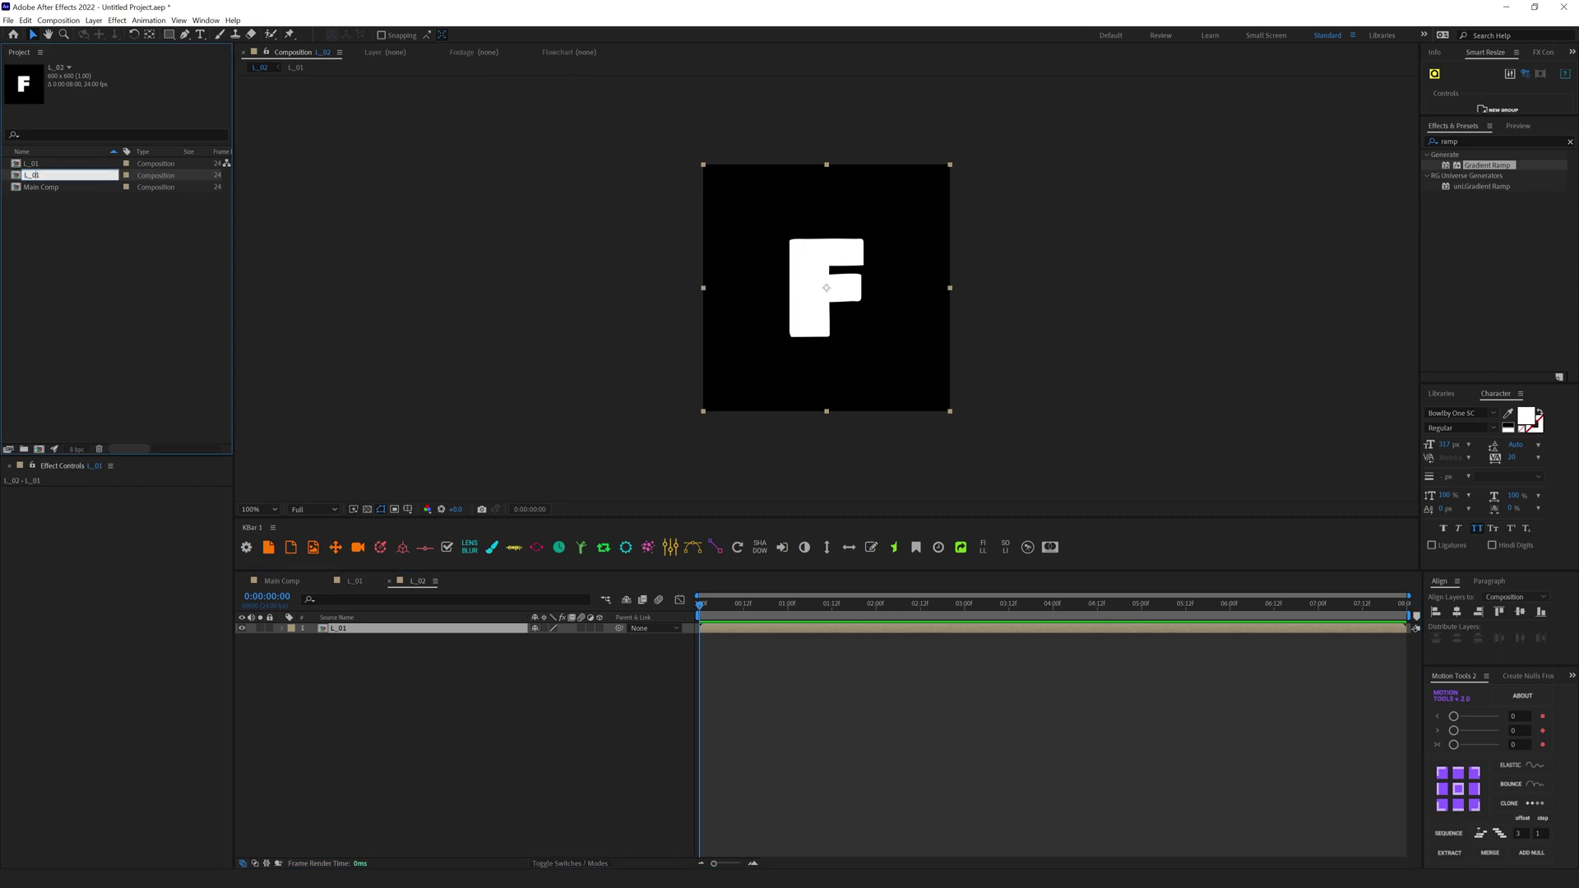
type("3D_")
left_click(106, 239)
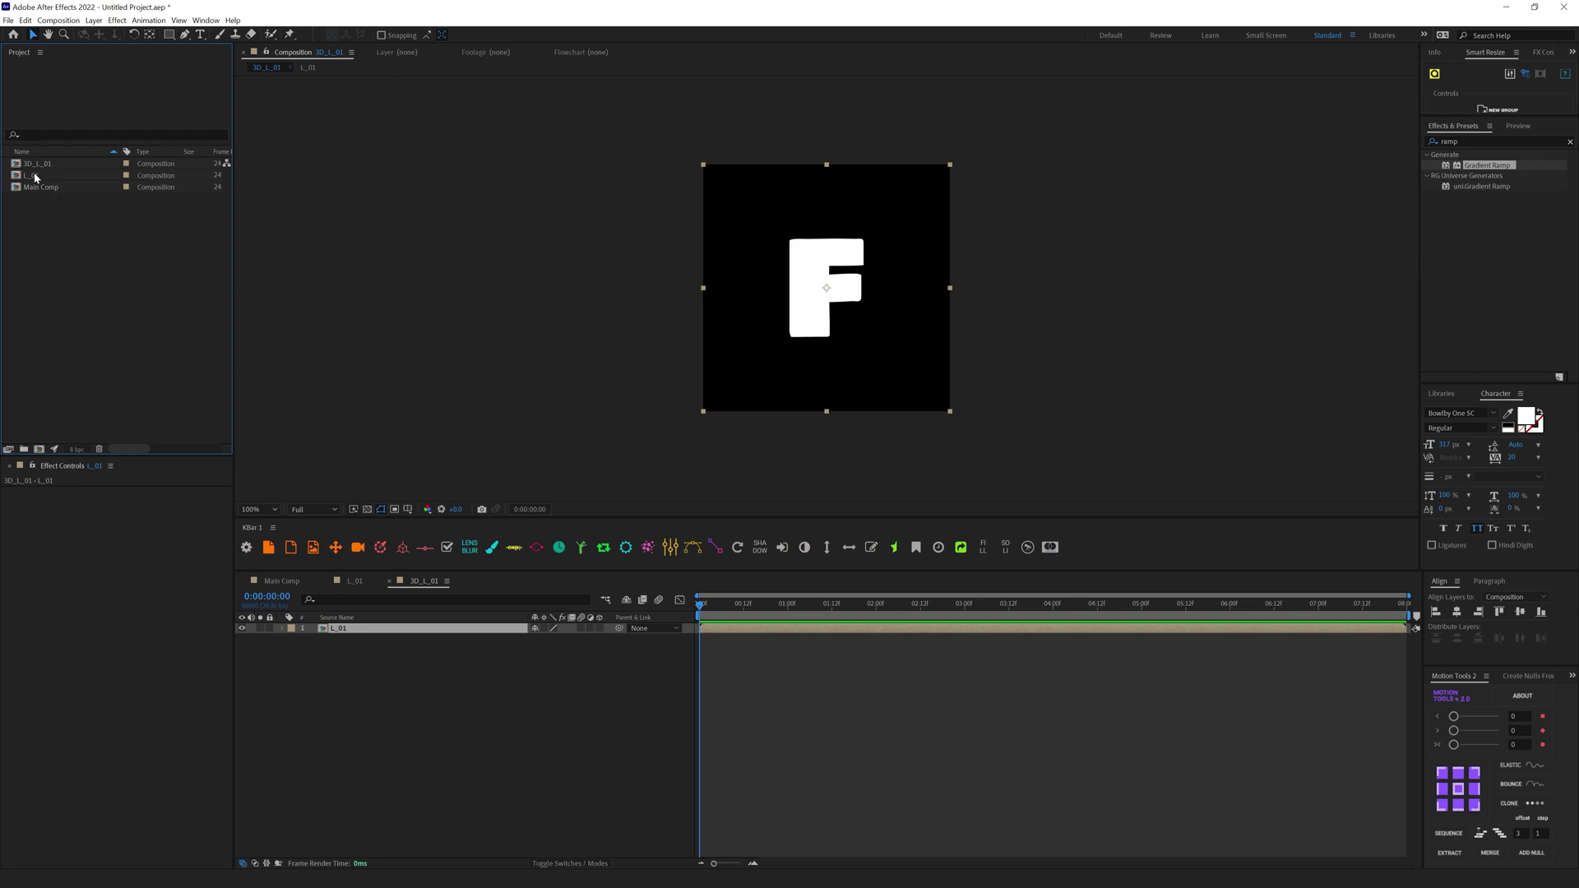
Step: Create a project folder named Letter_01 and move the 3D_L_01 and L_01 compositions into it
left_click(24, 448)
type("Letter")
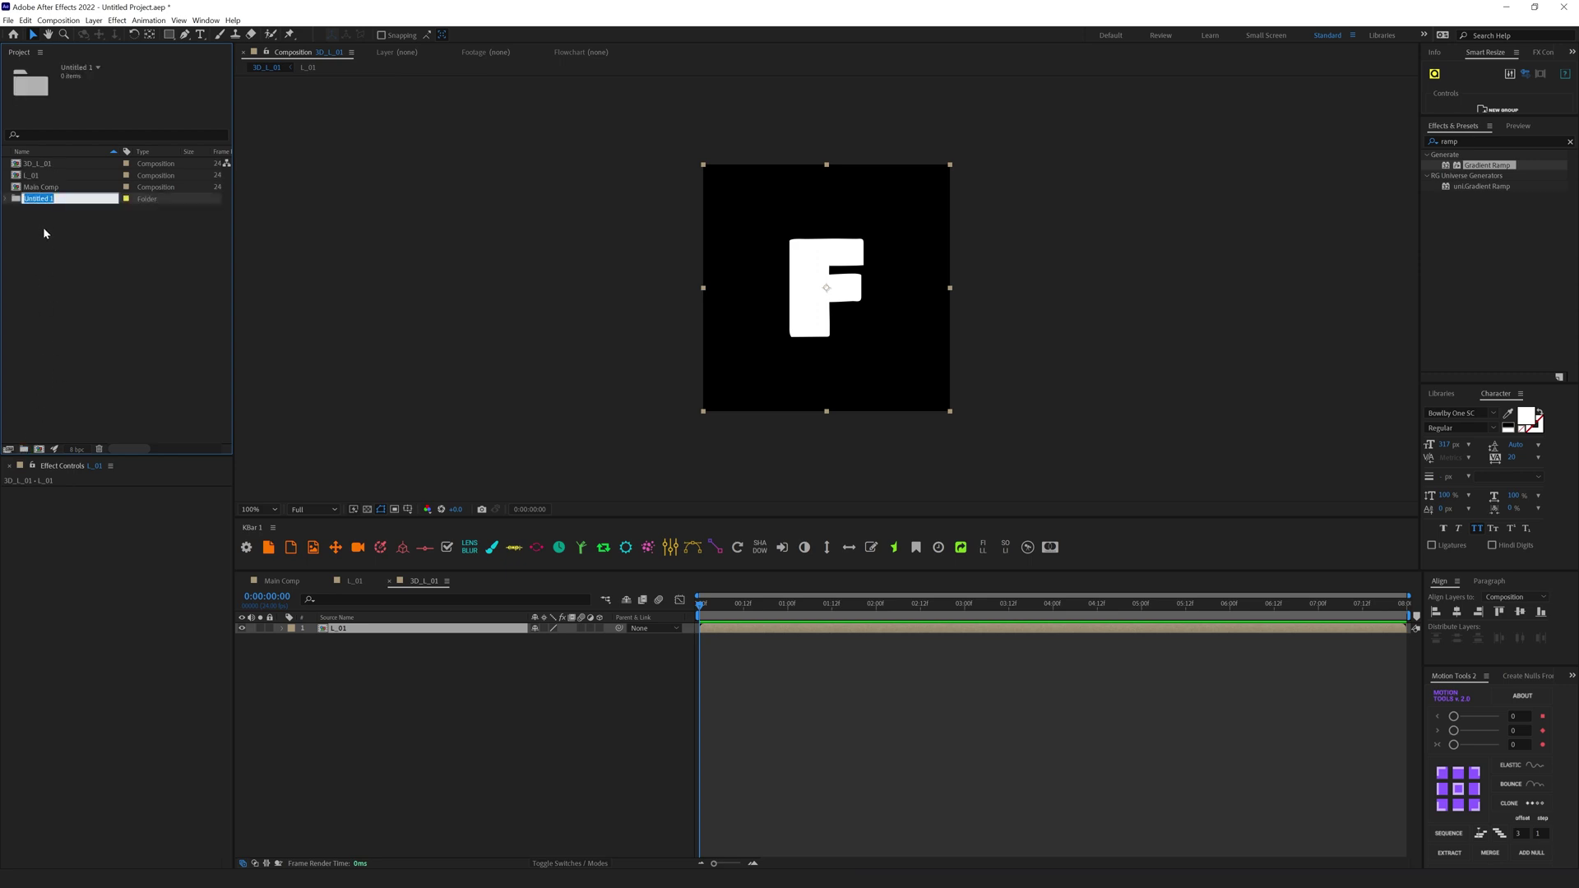
type("_01")
key("Return")
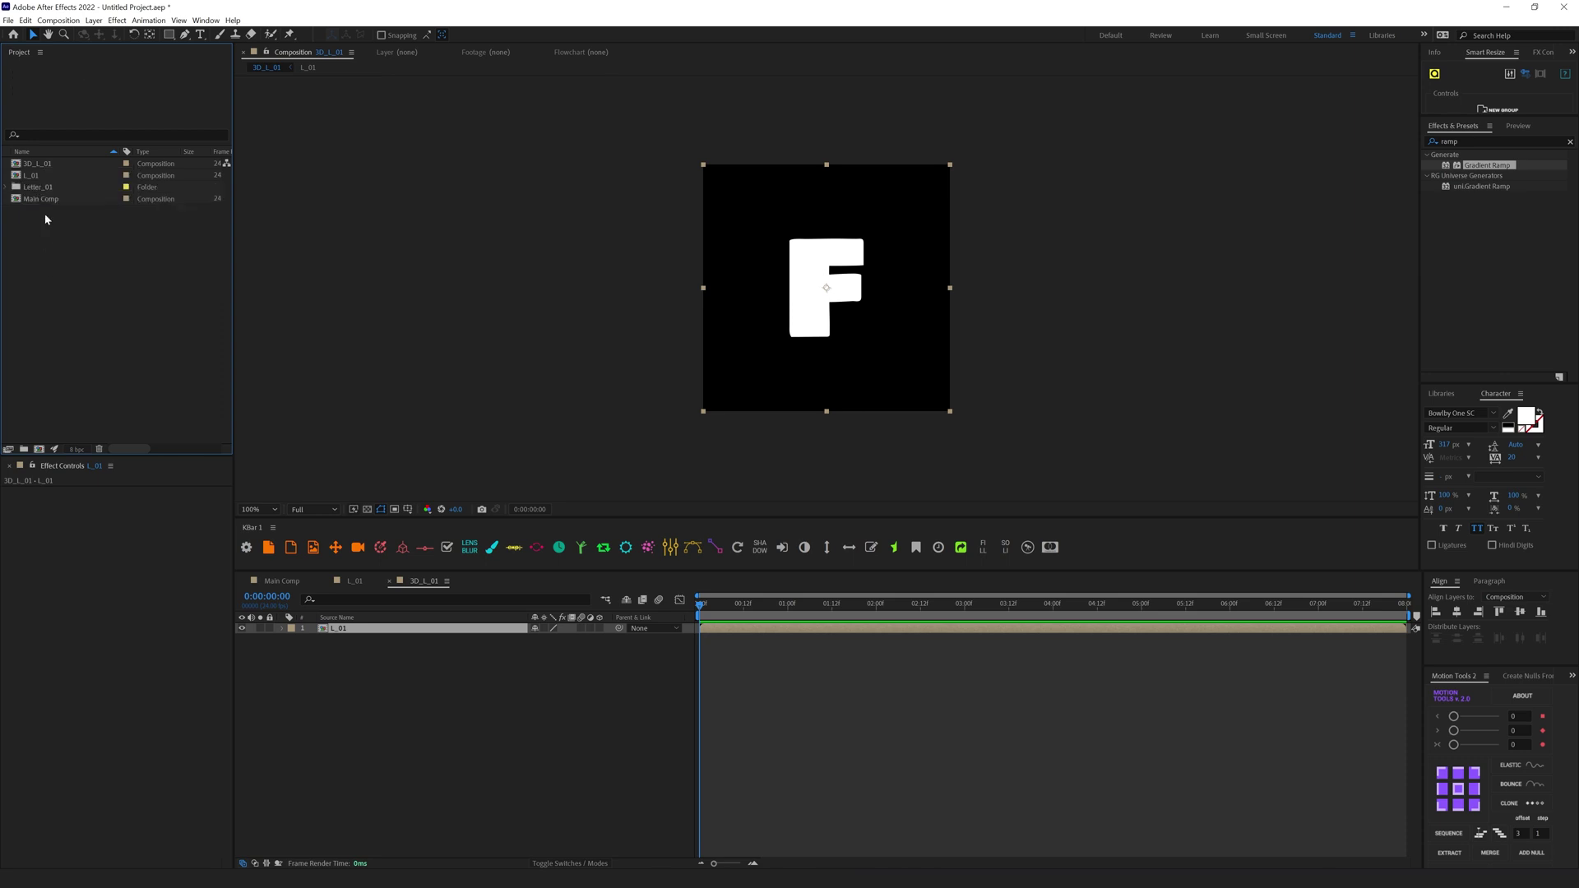
left_click(40, 175)
left_click(41, 164, "shift")
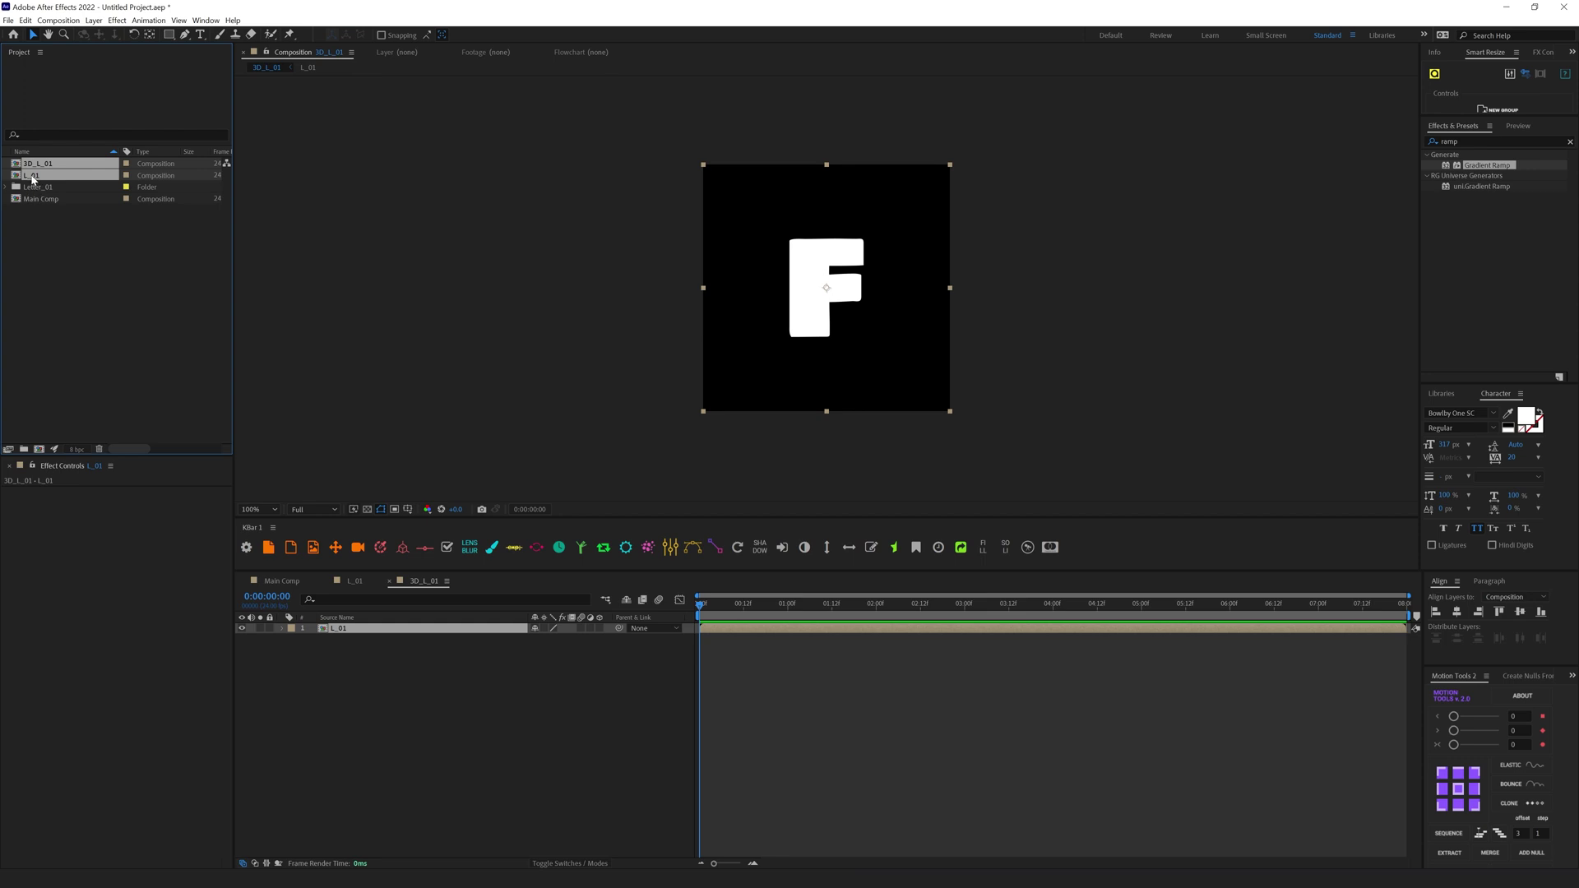
mouse_move(32, 179)
left_mouse_down()
mouse_move(50, 202)
mouse_move(51, 188)
left_mouse_up()
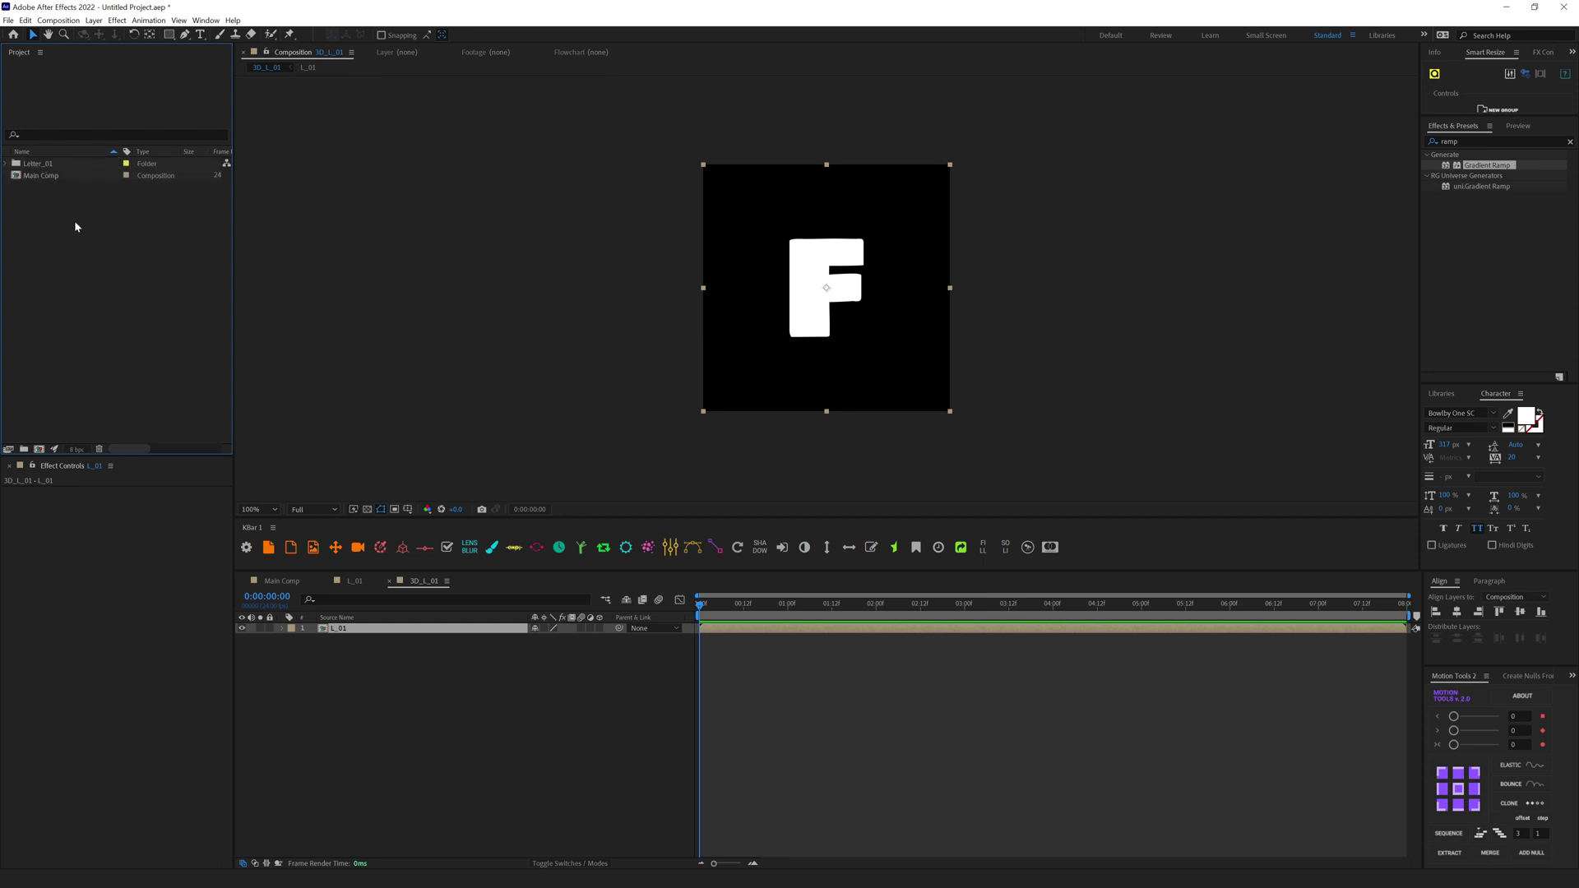
left_click(7, 164)
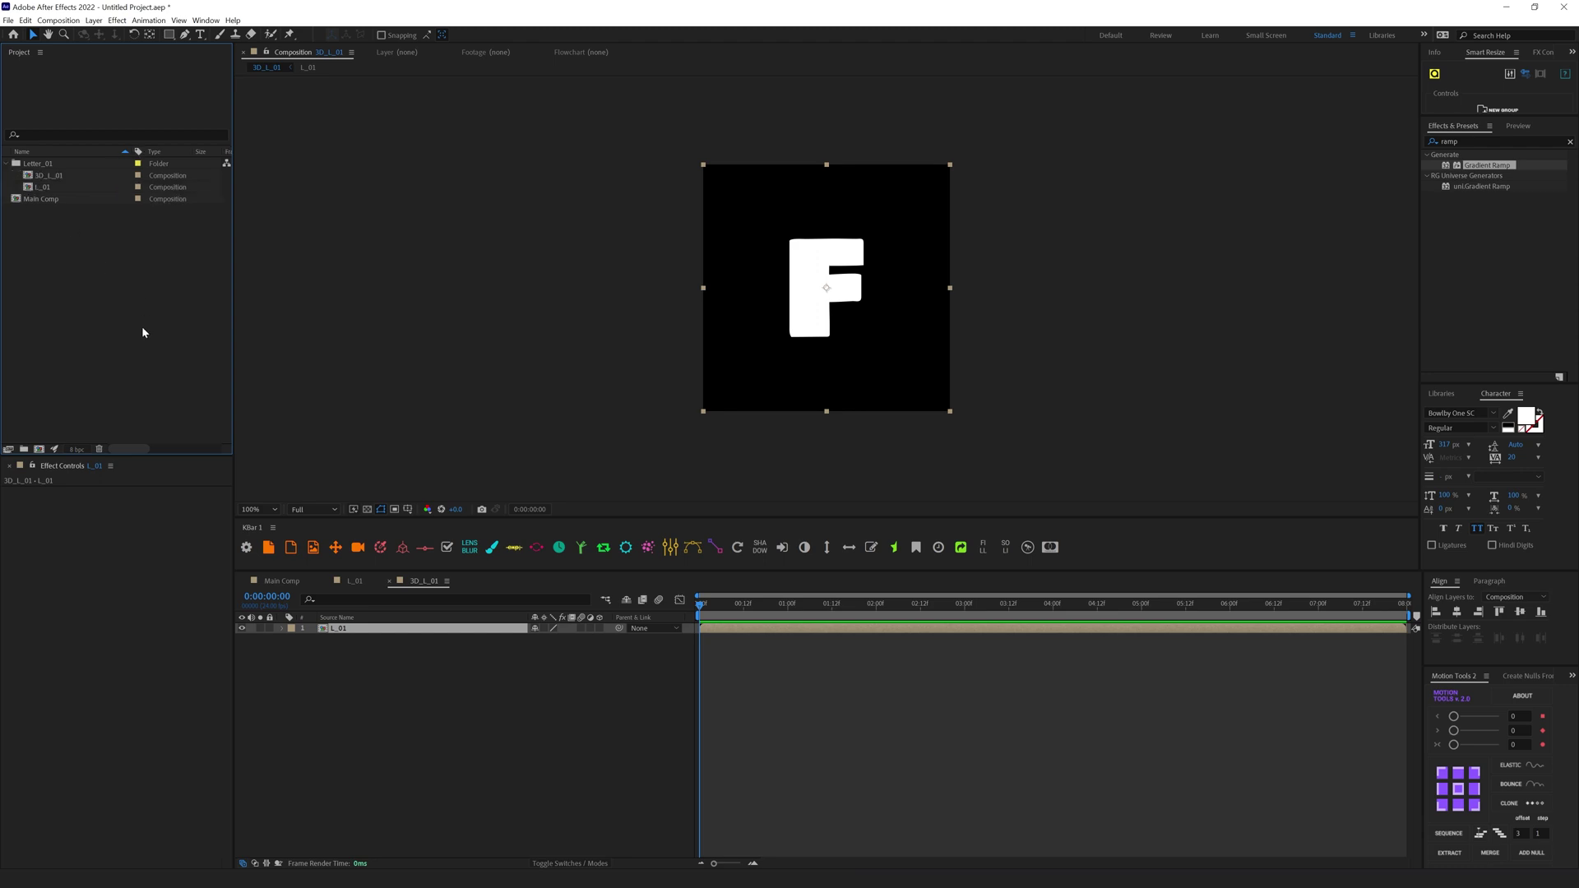
Step: Open the L_01 composition and apply the Gradient Ramp effect to the F text layer
double_click(39, 186)
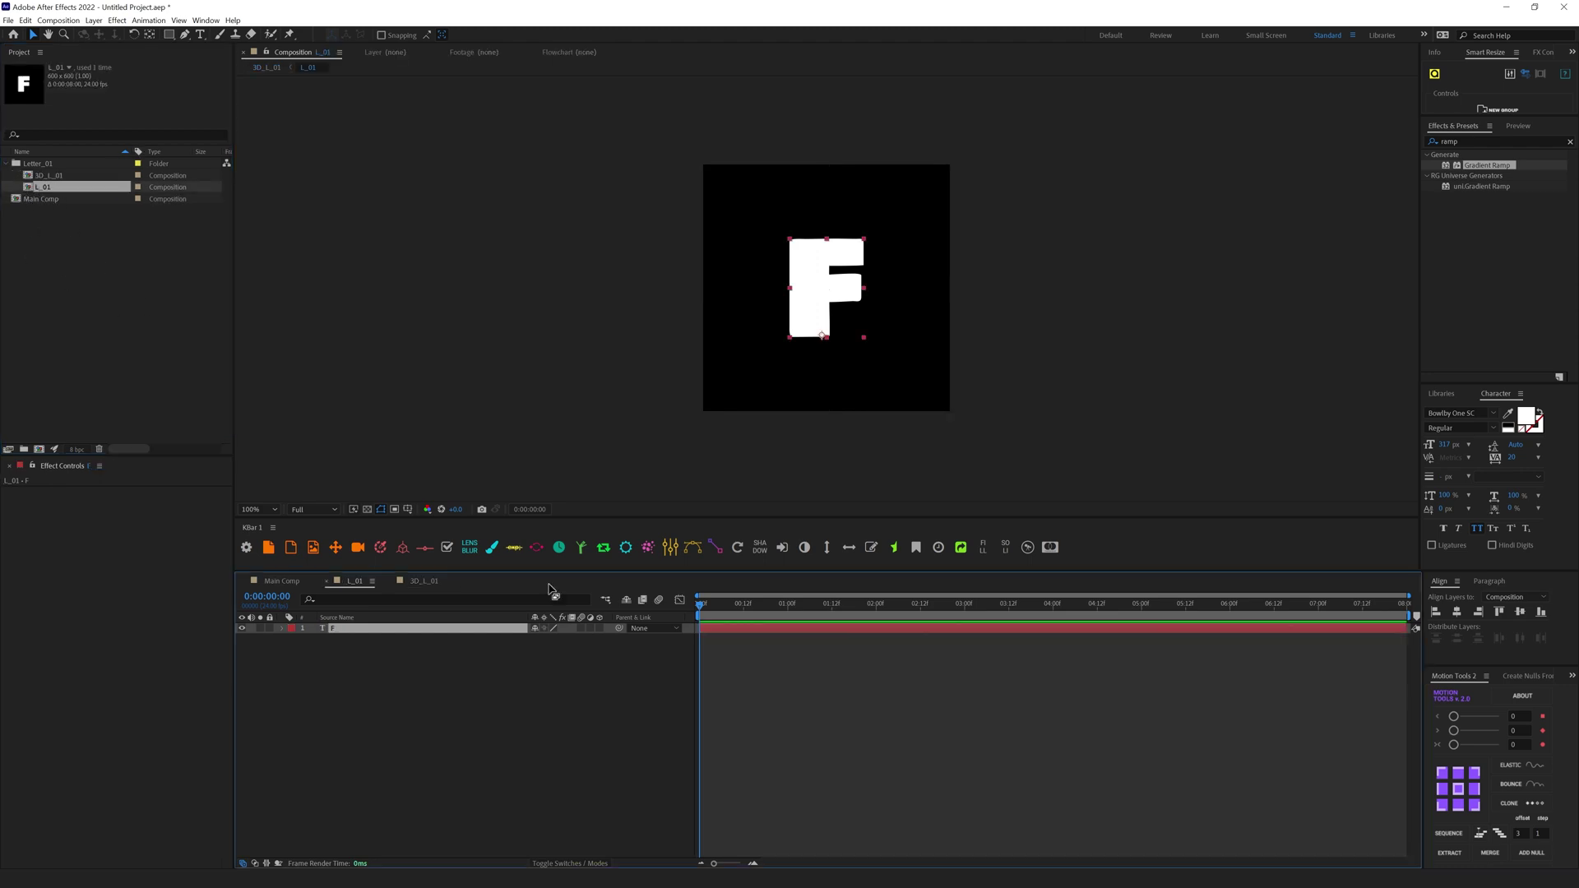
key("period")
left_click(1463, 142)
left_click_drag(1478, 169, 329, 637)
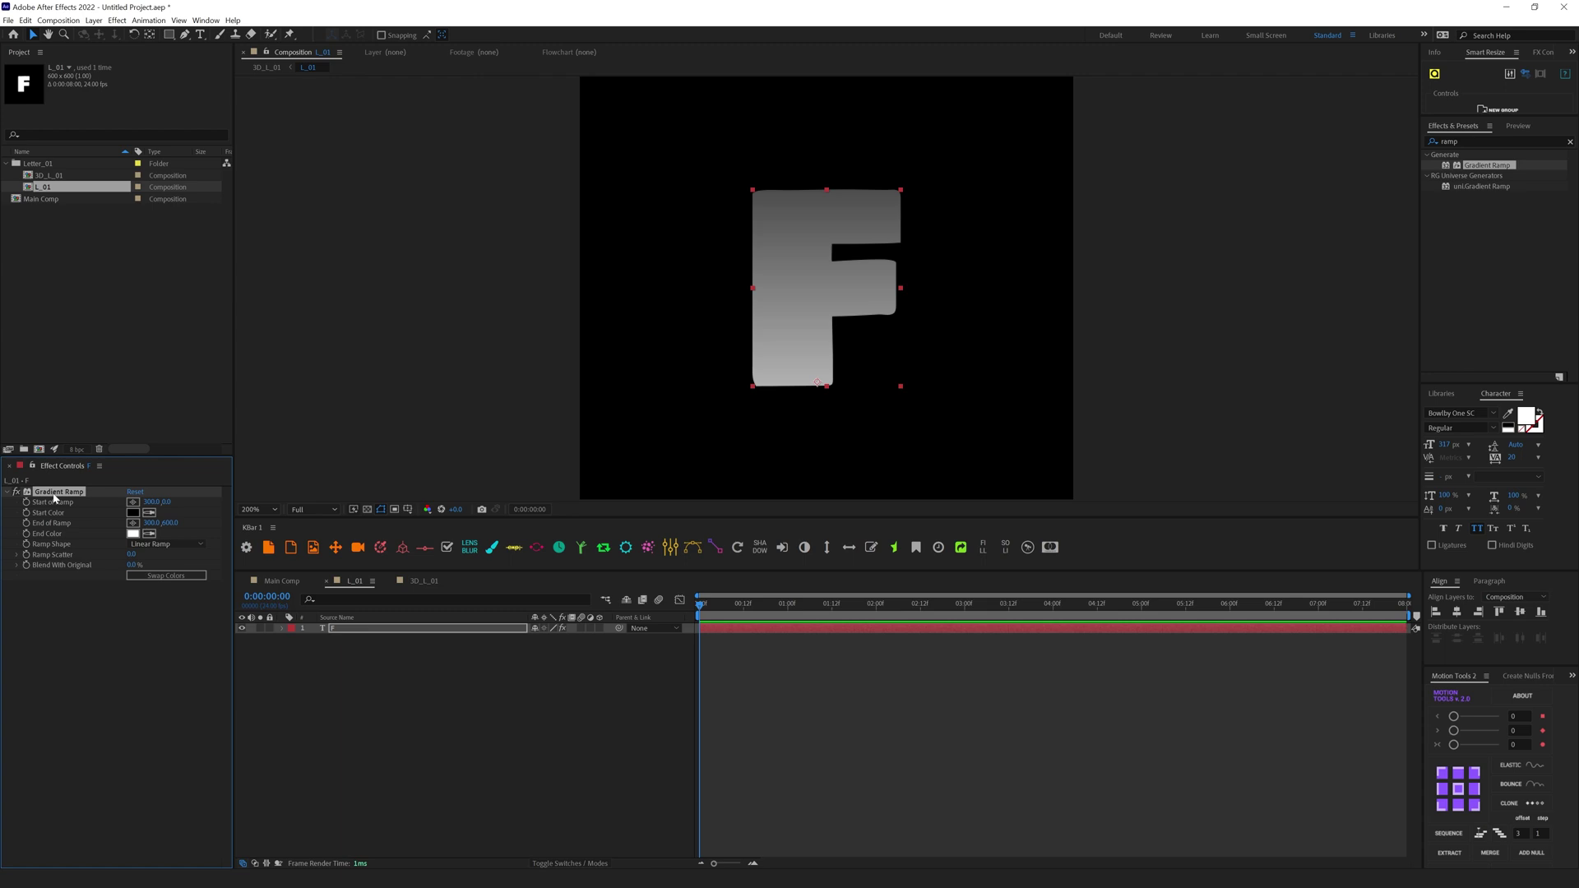
Step: Place the gradient's start point just above the F's upper-left corner and its end point near the letter's lower-right corner
key("comma")
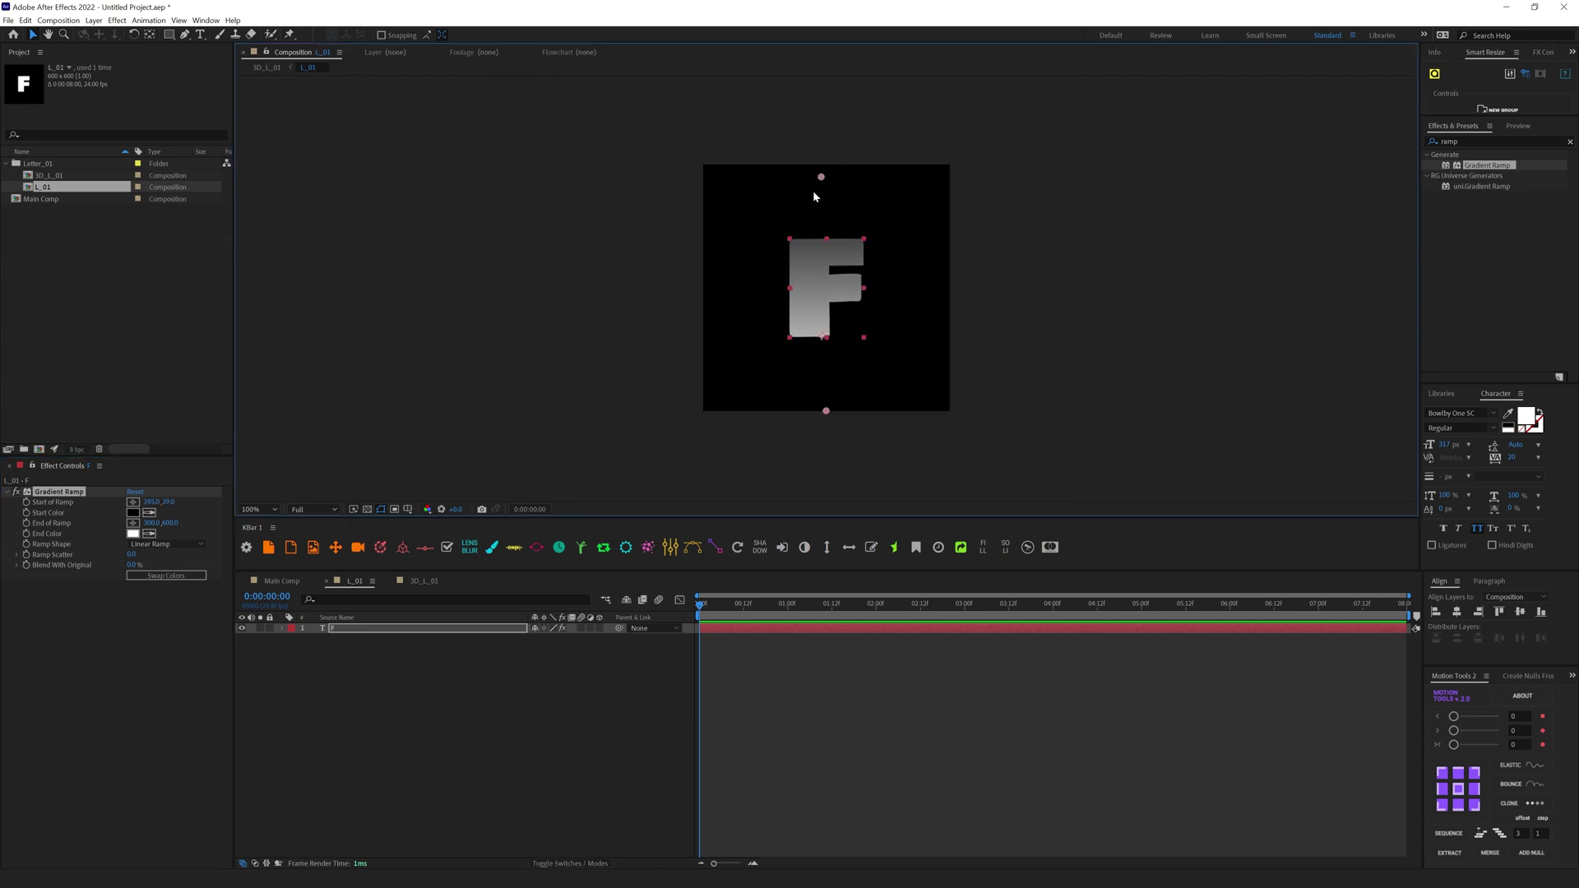
left_click_drag(825, 166, 793, 227)
left_click_drag(825, 410, 851, 334)
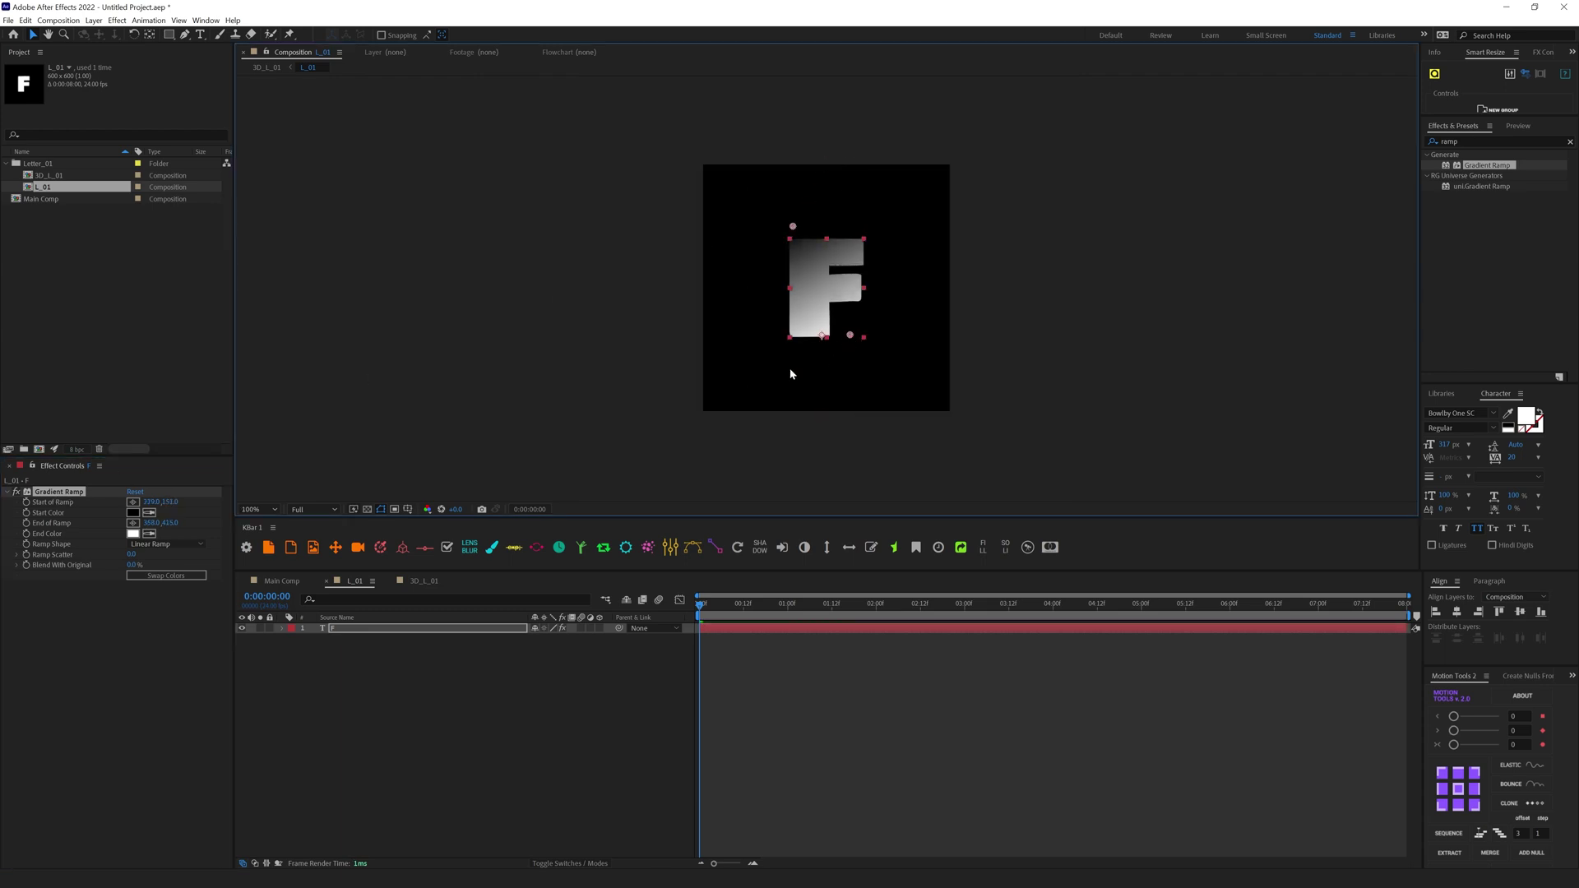
Step: Set the Gradient Ramp's start color to purple and its end color to magenta pink
left_click(132, 512)
mouse_move(1224, 562)
left_mouse_down()
mouse_move(1223, 532)
mouse_move(1177, 490)
left_mouse_up()
left_click(1176, 491)
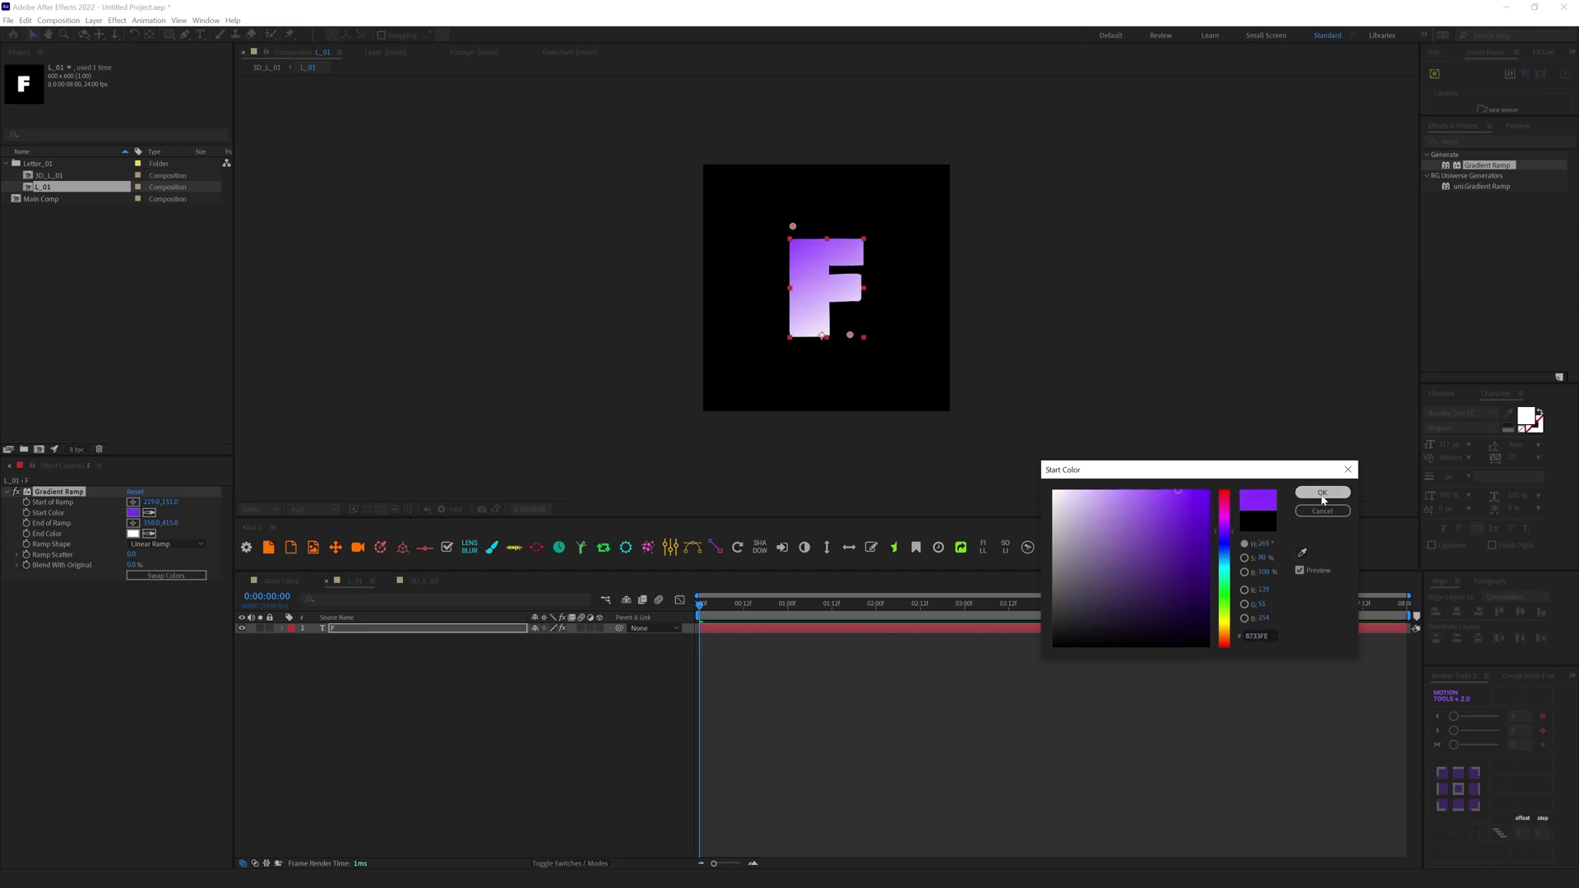
left_click(1321, 492)
left_click(132, 532)
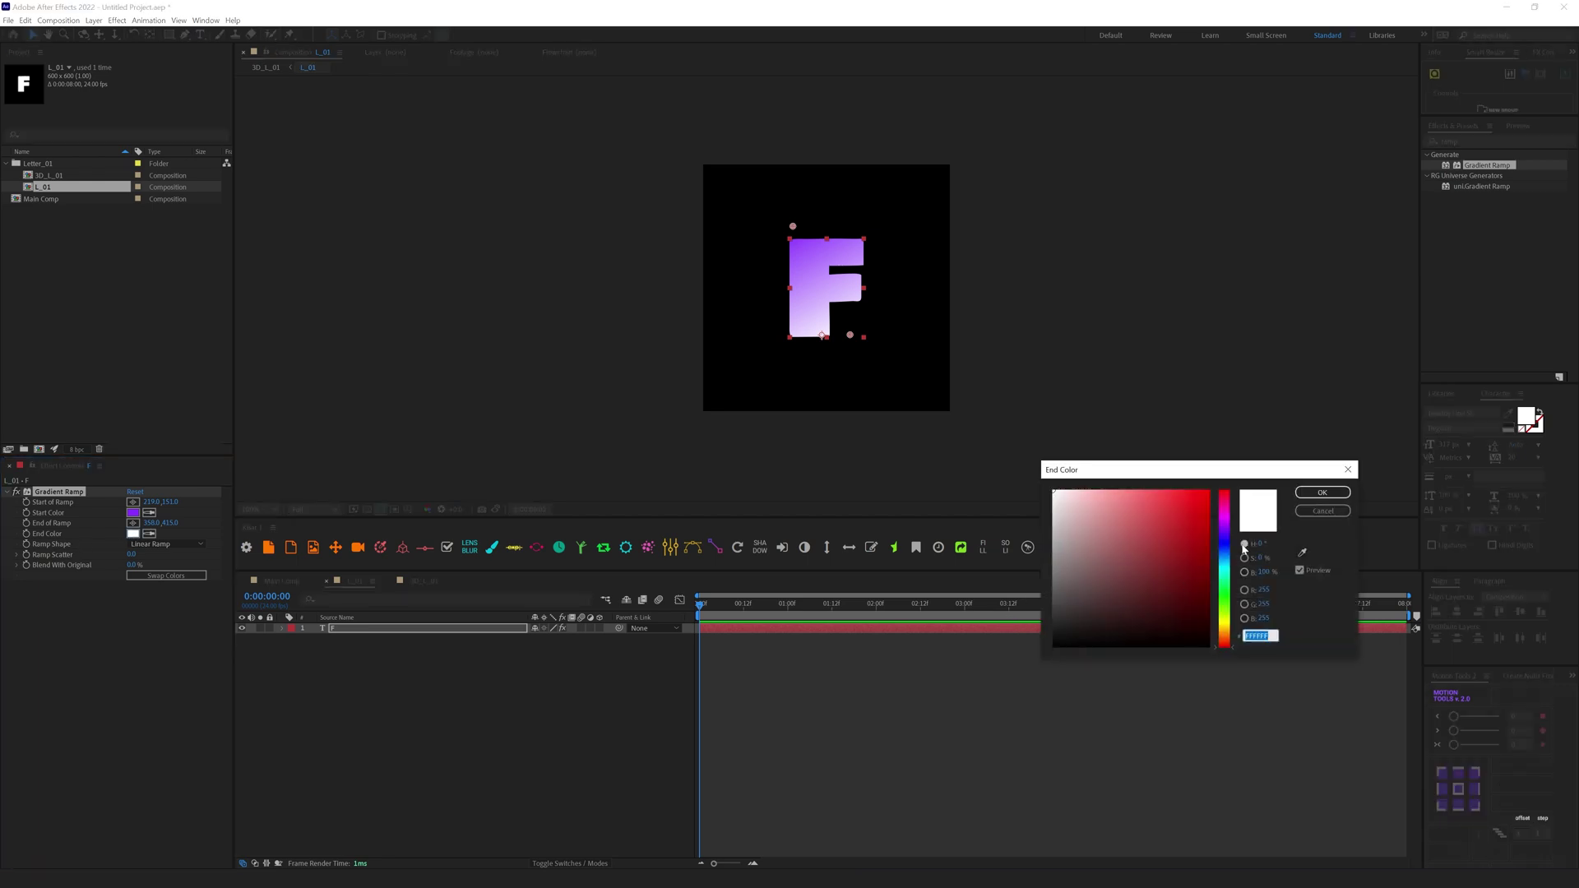
mouse_move(1226, 526)
left_mouse_down()
mouse_move(1226, 505)
mouse_move(1173, 499)
left_mouse_up()
left_click(1164, 491)
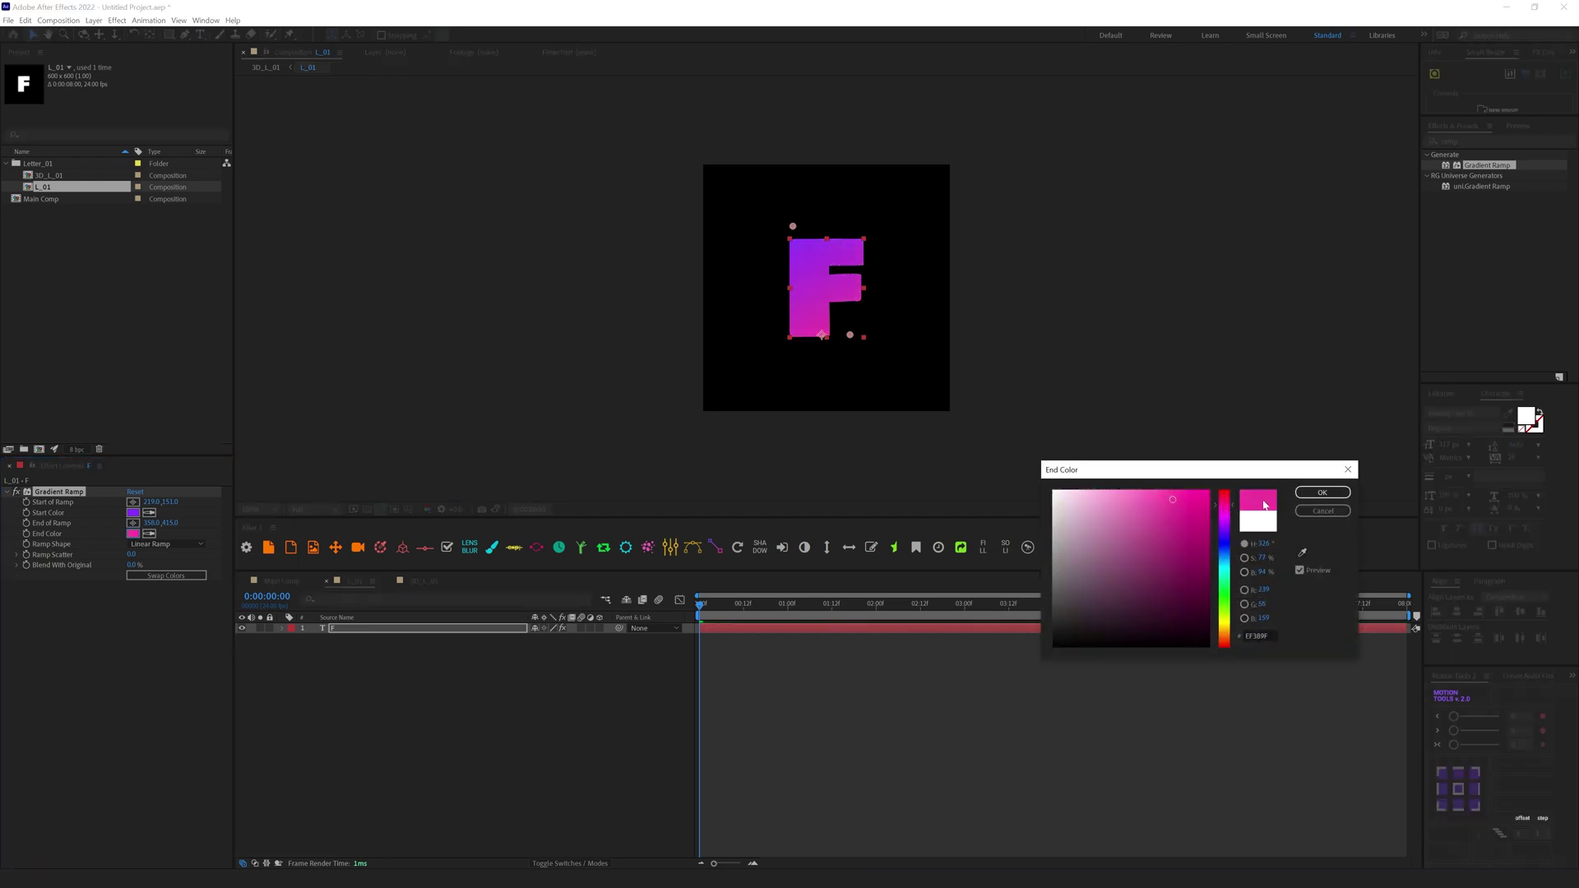
left_click(1328, 498)
left_click(1073, 712)
scroll(870, 315, "up", 1)
scroll(870, 314, "down", 1)
Step: In 3D_L_01, make the L_01 layer 3D and separate its Position into X, Y and Z dimensions
left_click(422, 580)
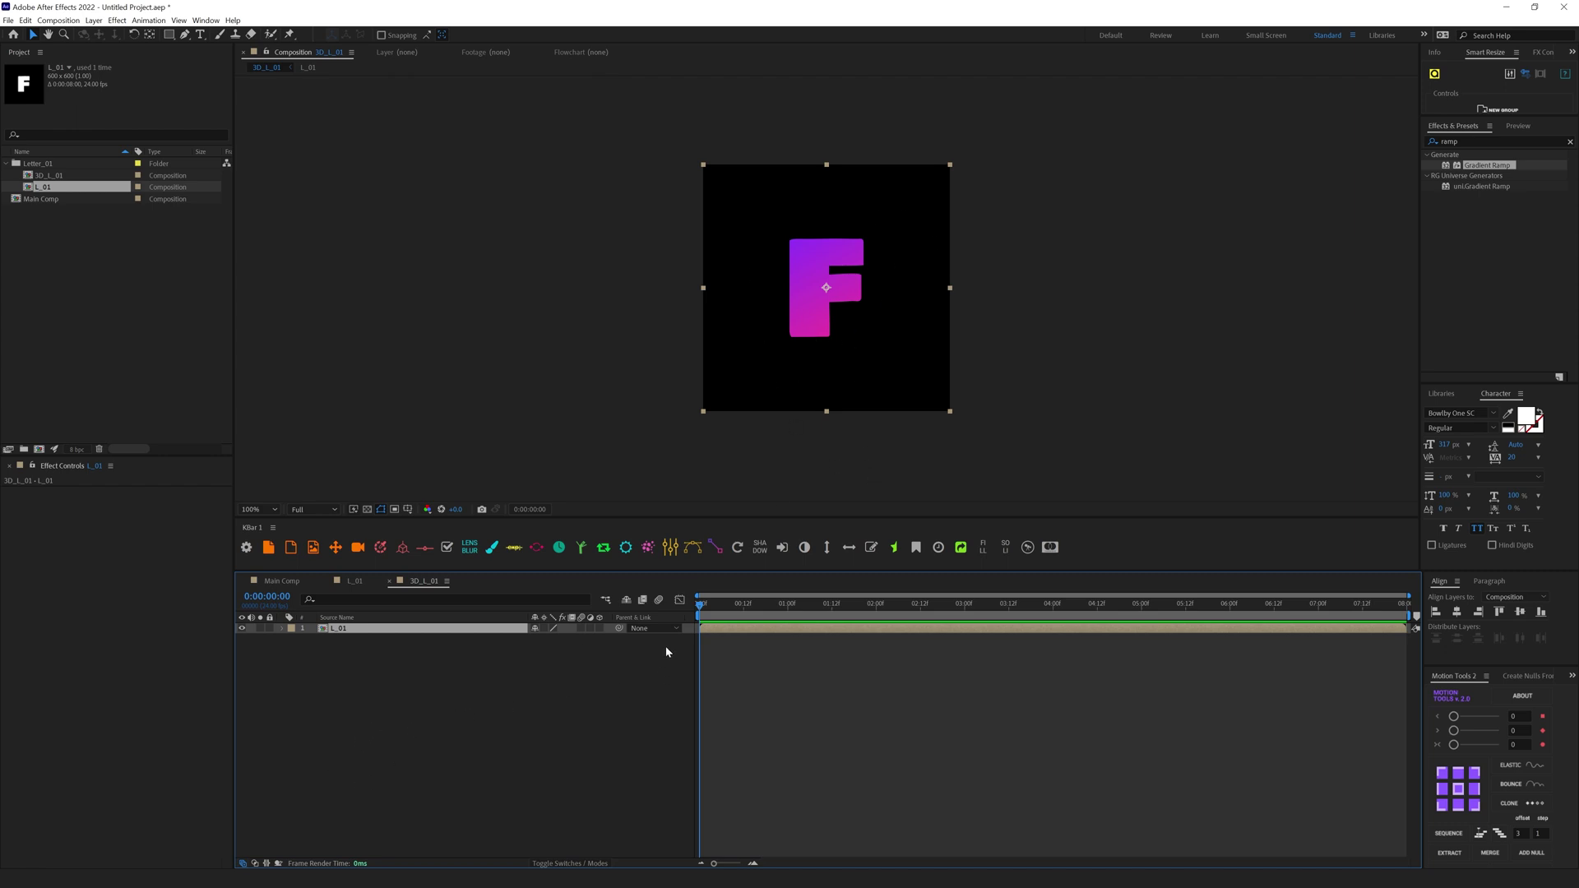
left_click(600, 629)
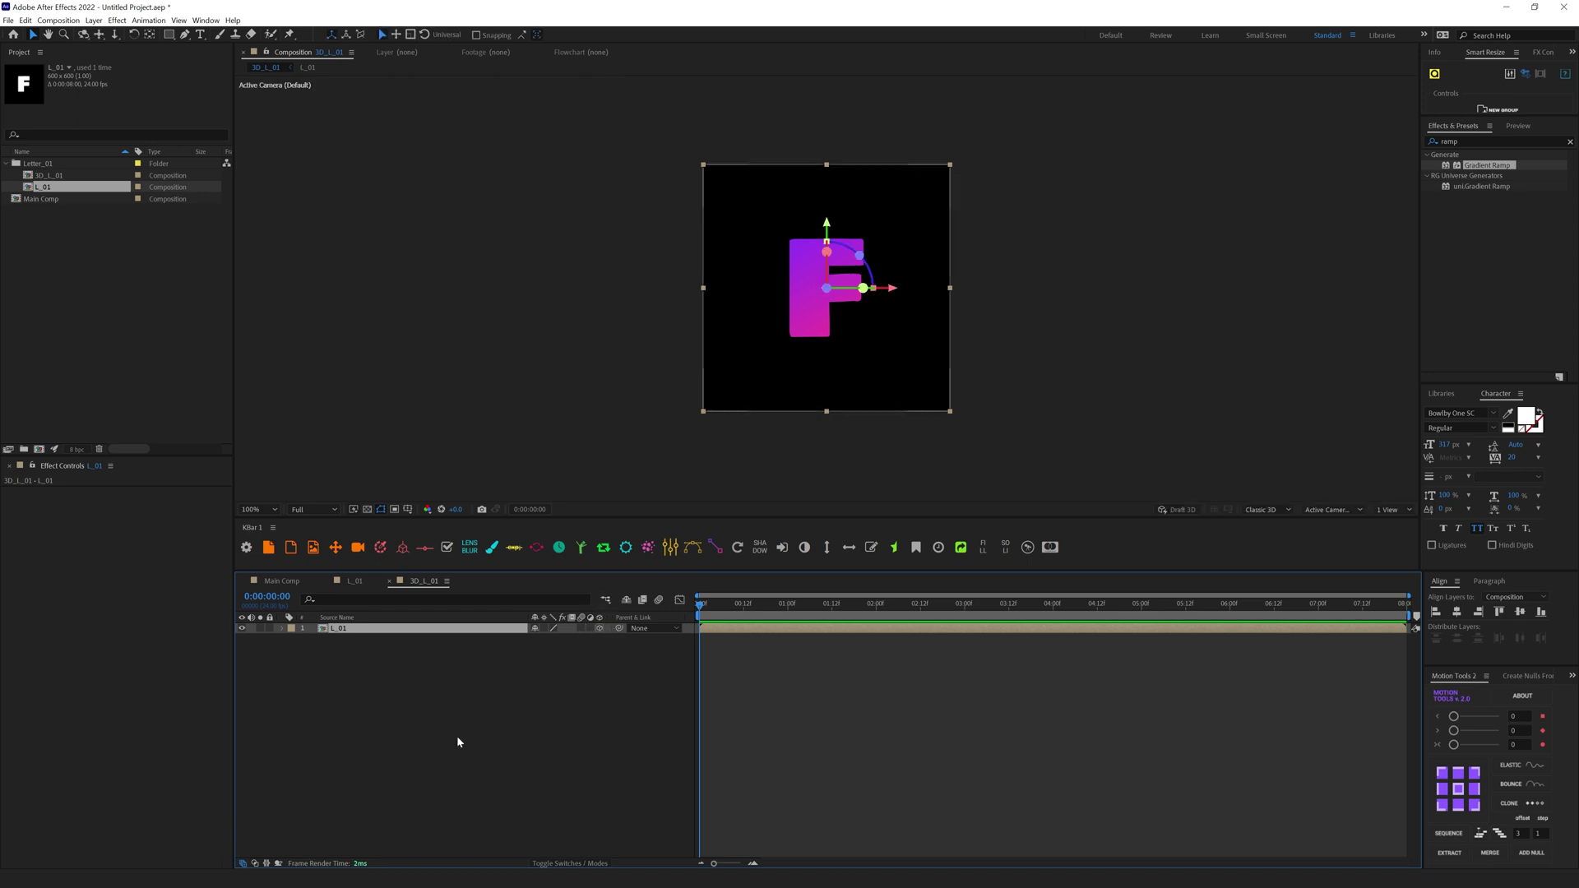
key("p")
left_click(565, 639)
right_click(325, 640)
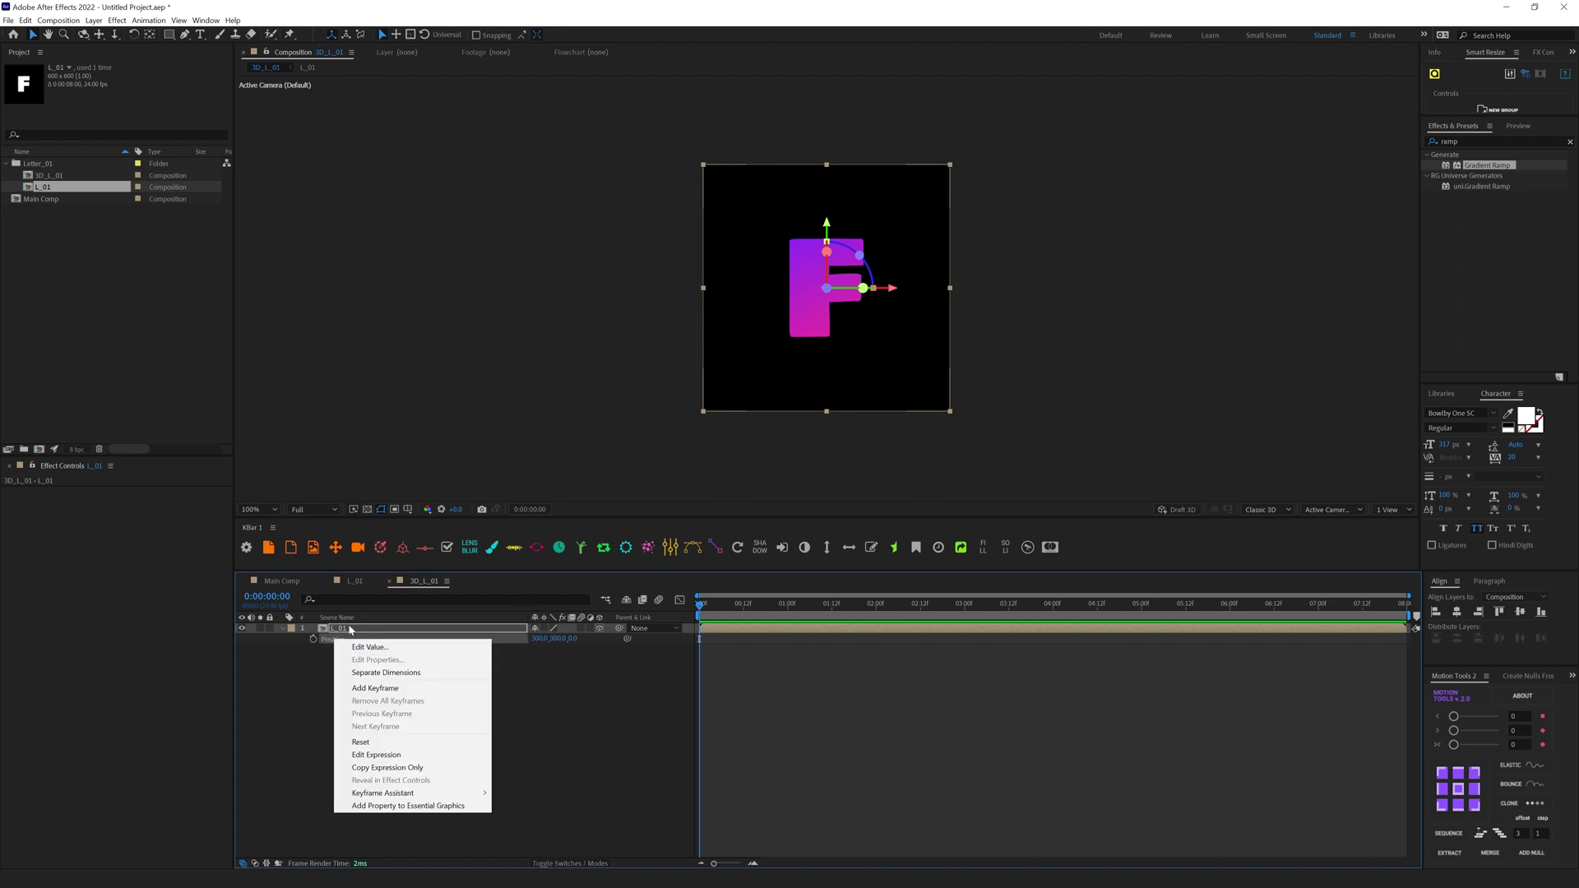
left_click(382, 675)
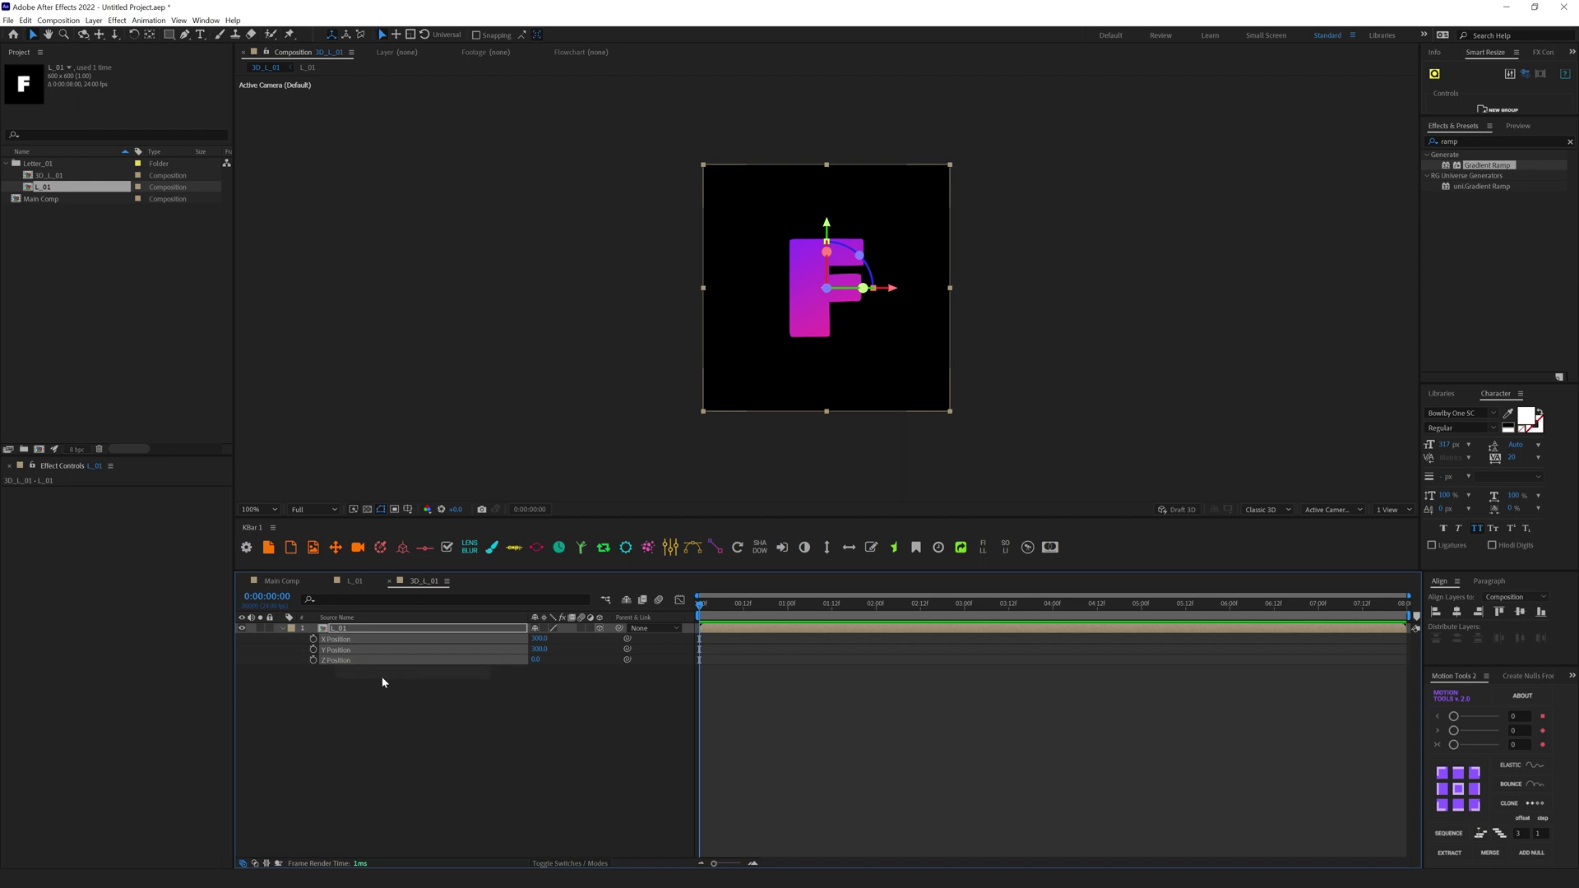
left_click(389, 694)
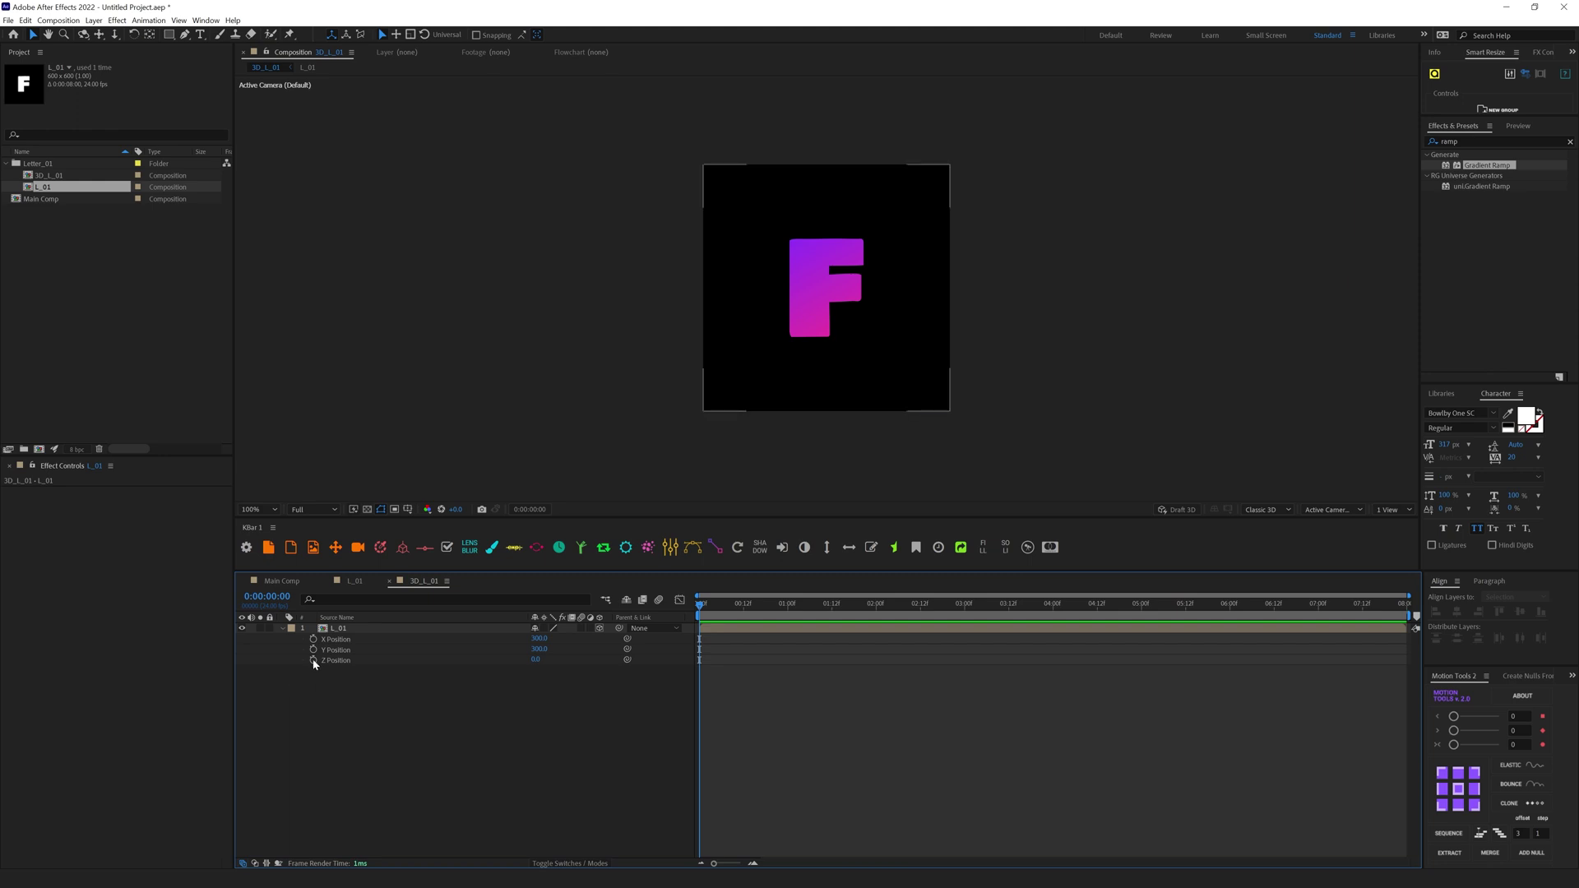
Step: Add the expression index to the Z Position of the L_01 layer
left_click(314, 660, "alt")
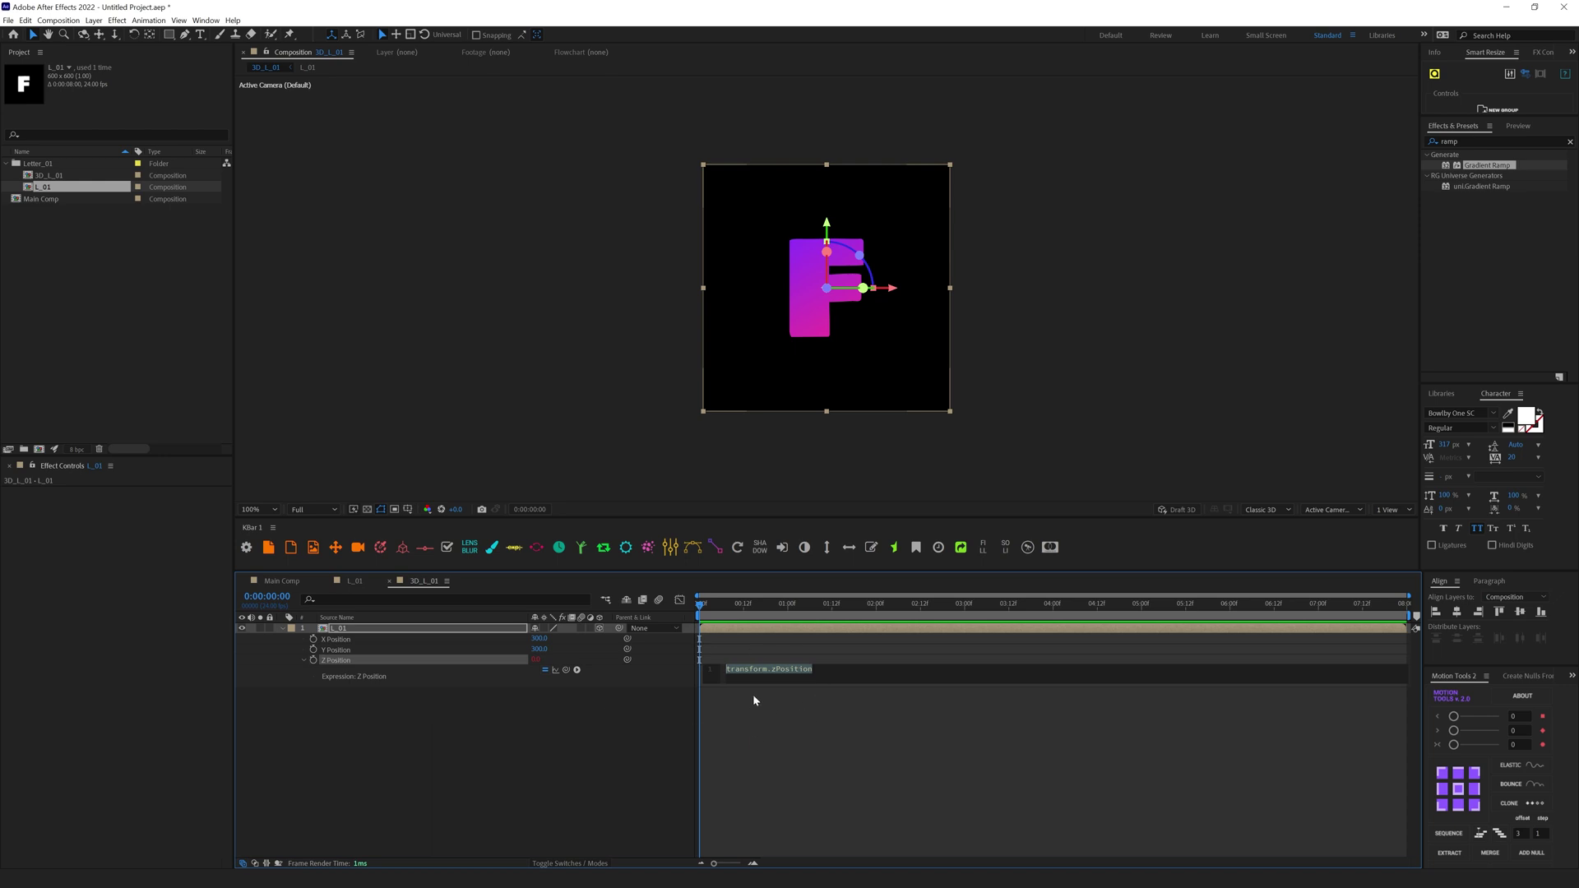
type("index")
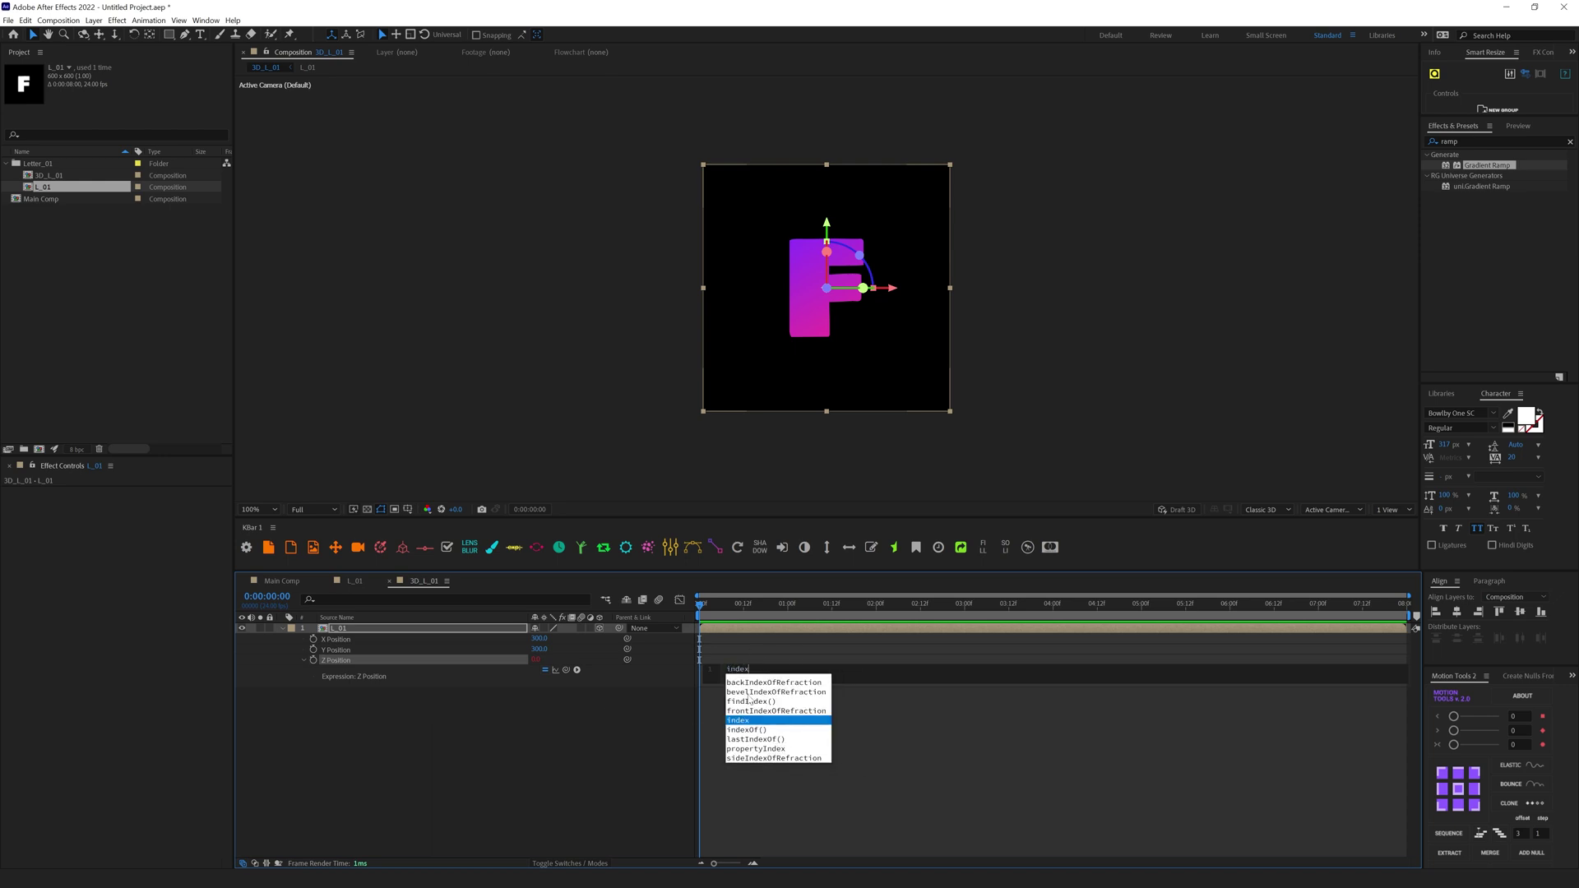
left_click(527, 732)
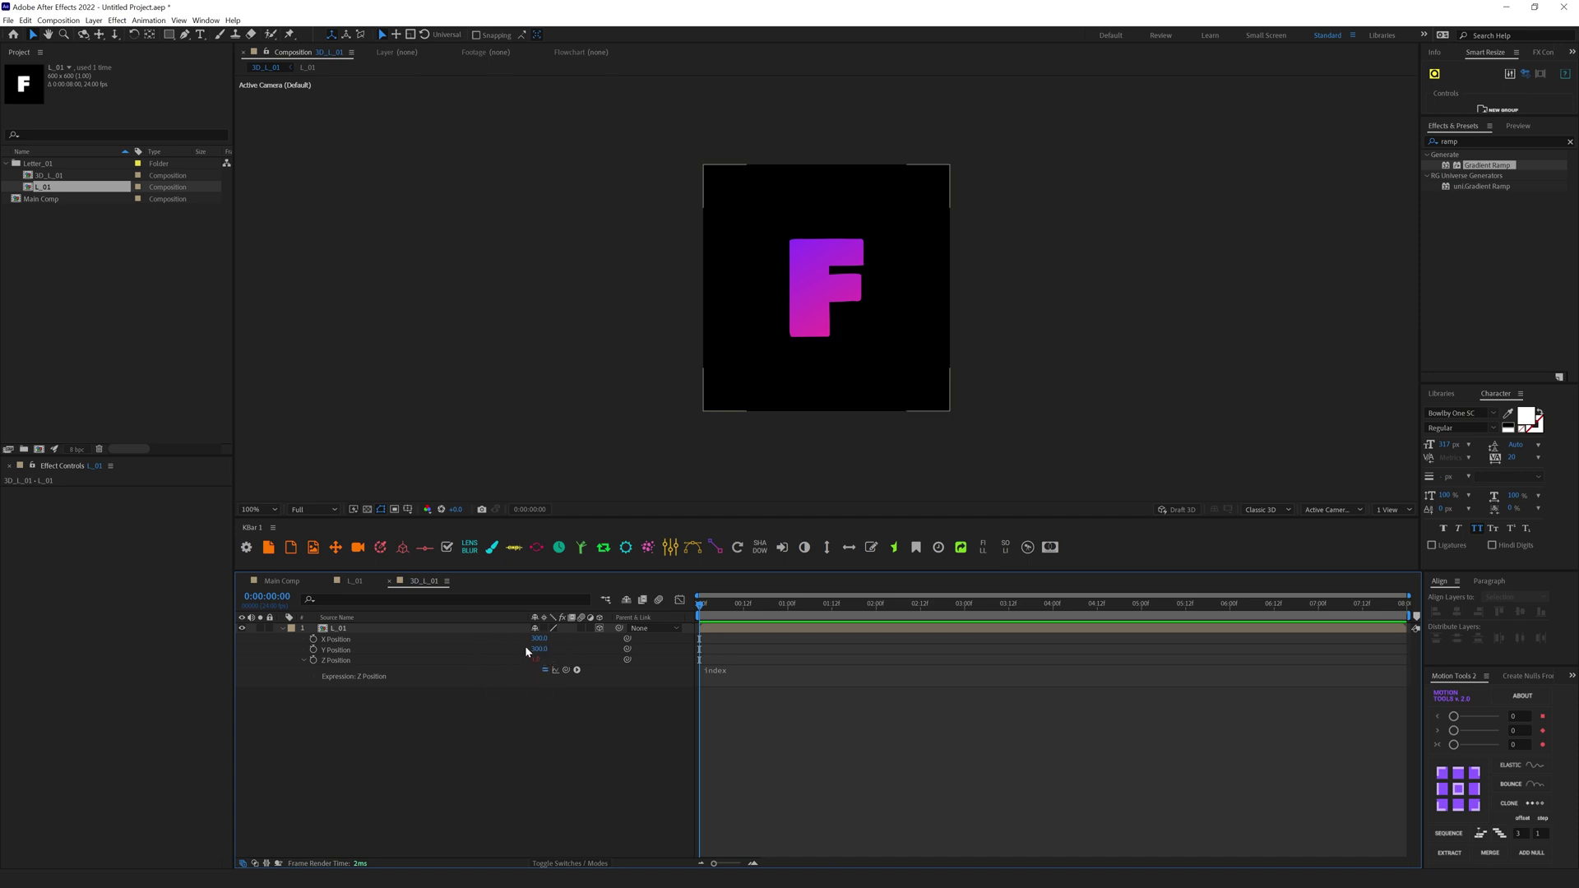
Step: Duplicate the L_01 layer repeatedly until the composition holds ten copies
left_click(335, 629)
key("ctrl+d")
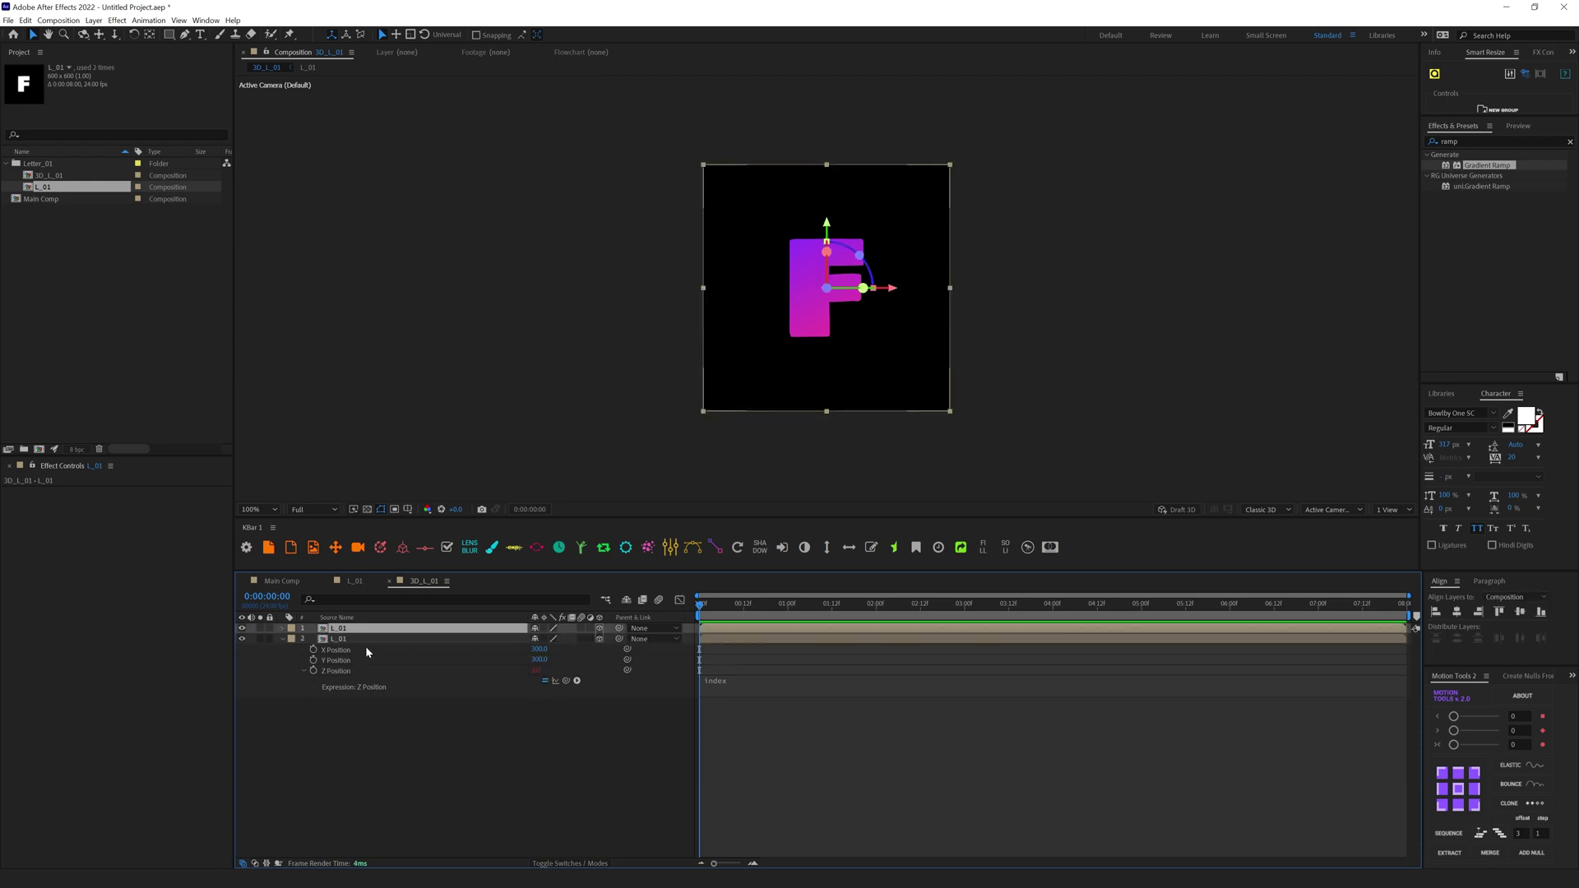
key("ctrl+d")
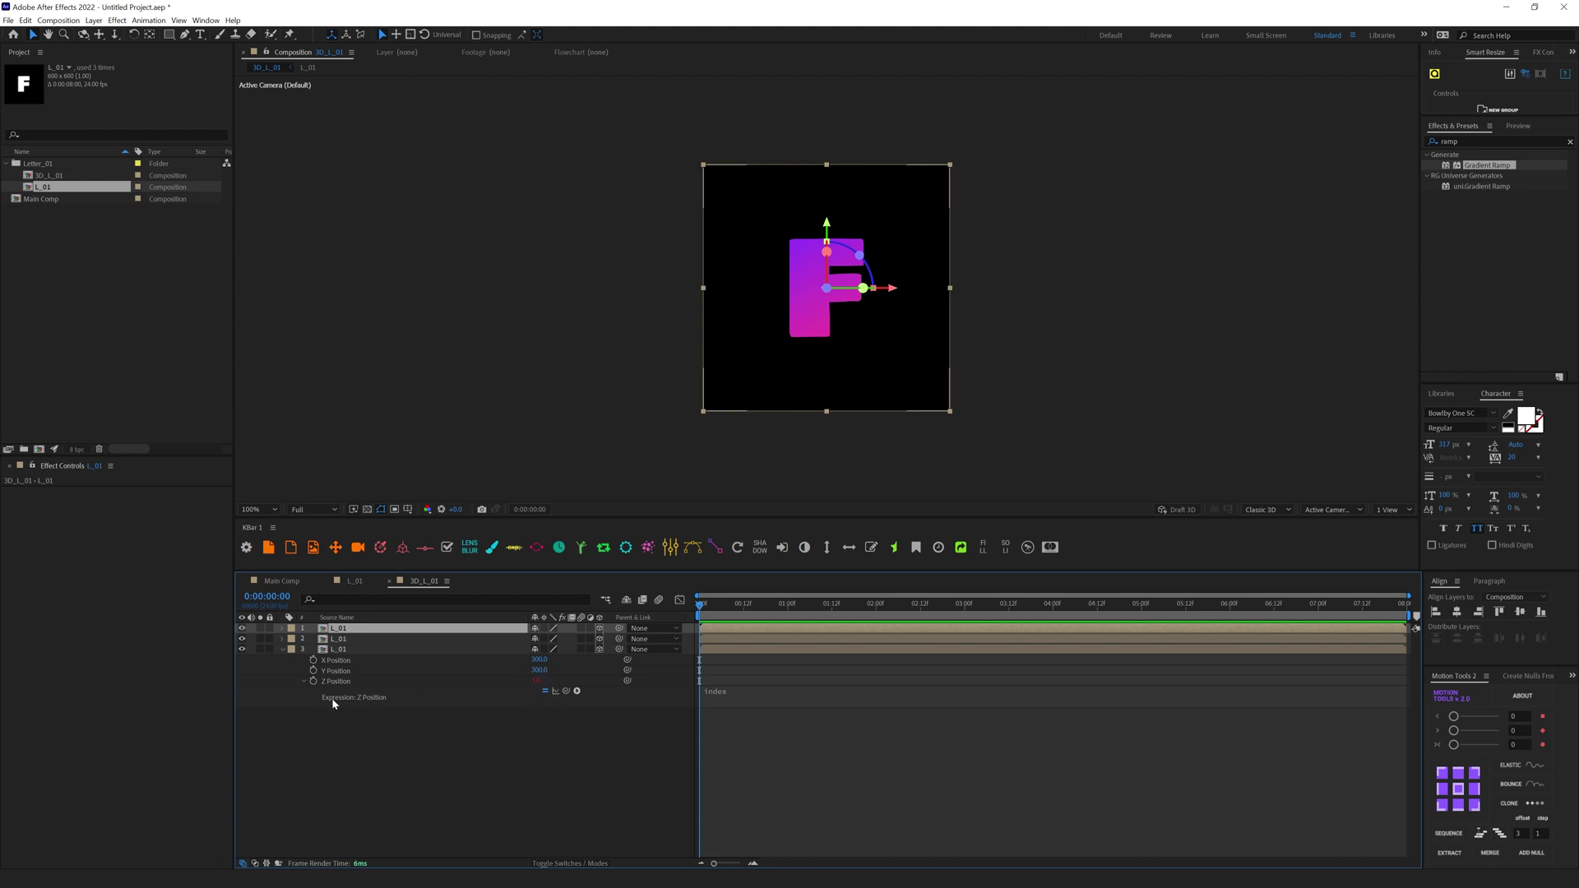
key("ctrl+d")
key("ctrl+d")
key("ctrl+d")
key("ctrl+d")
key("ctrl+d")
key("ctrl+d")
key("ctrl+d")
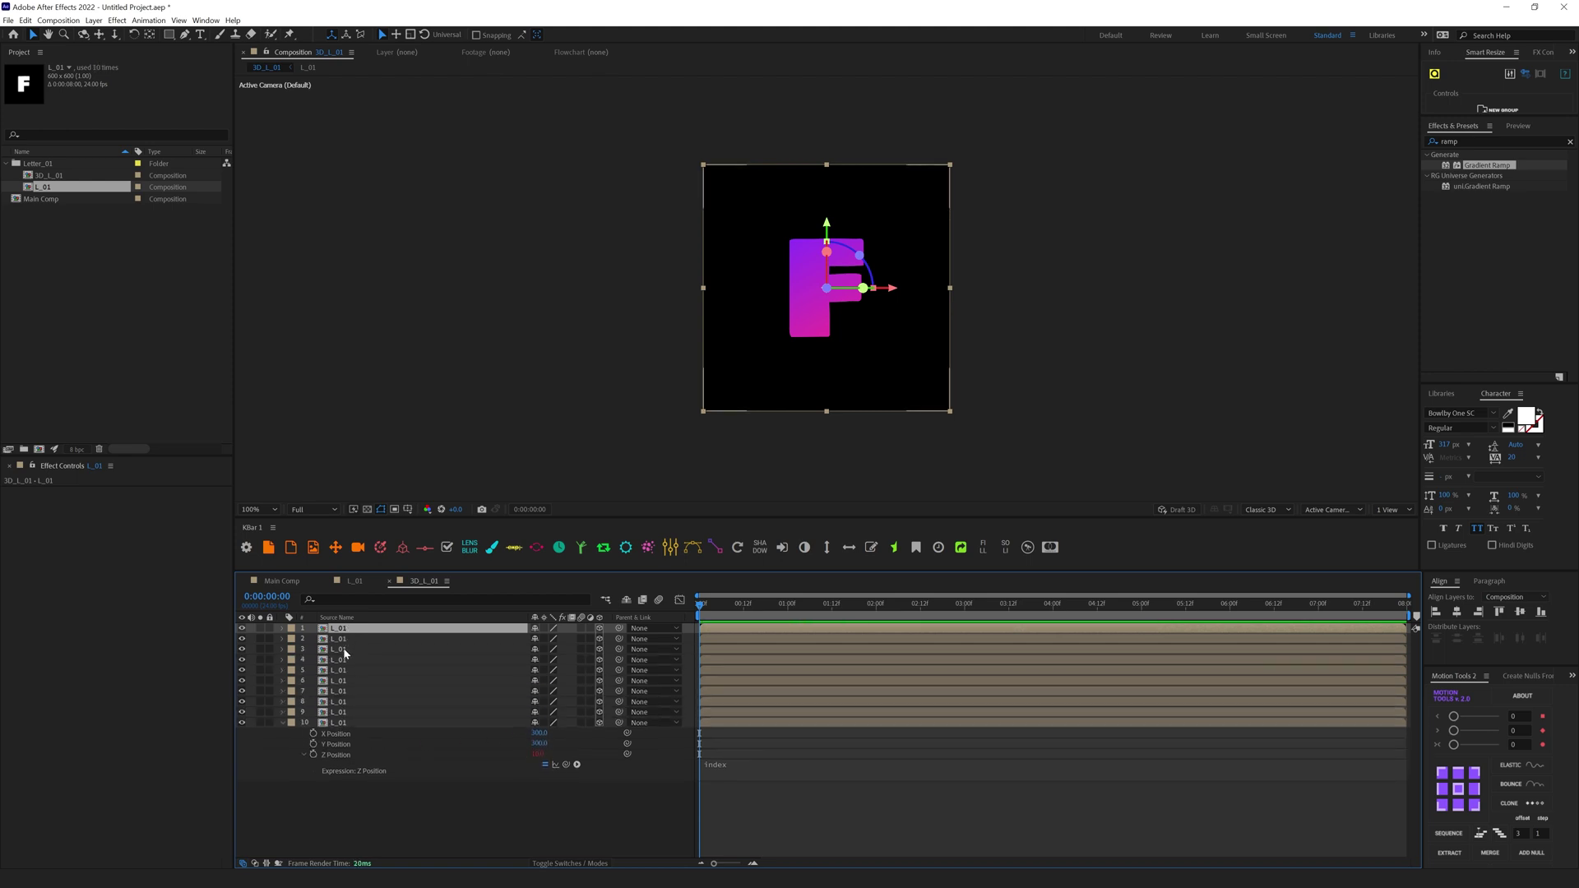
left_click(447, 827)
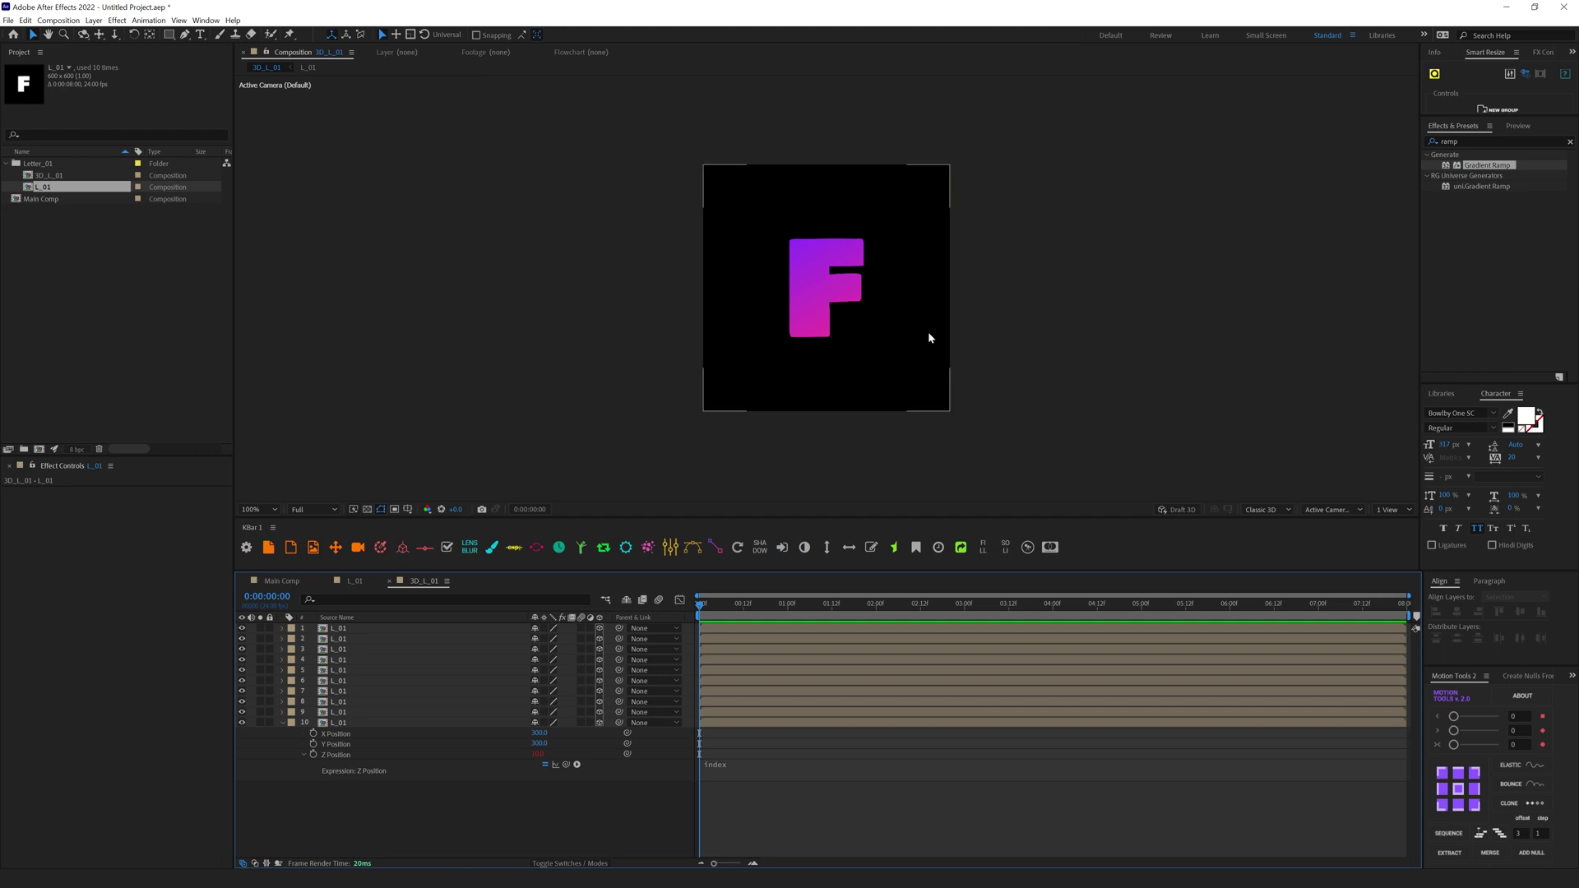
Step: Collapse the bottom layer's properties and duplicate all ten L_01 layers together to make twenty
left_click(282, 722)
left_click(313, 756)
key("ctrl+a")
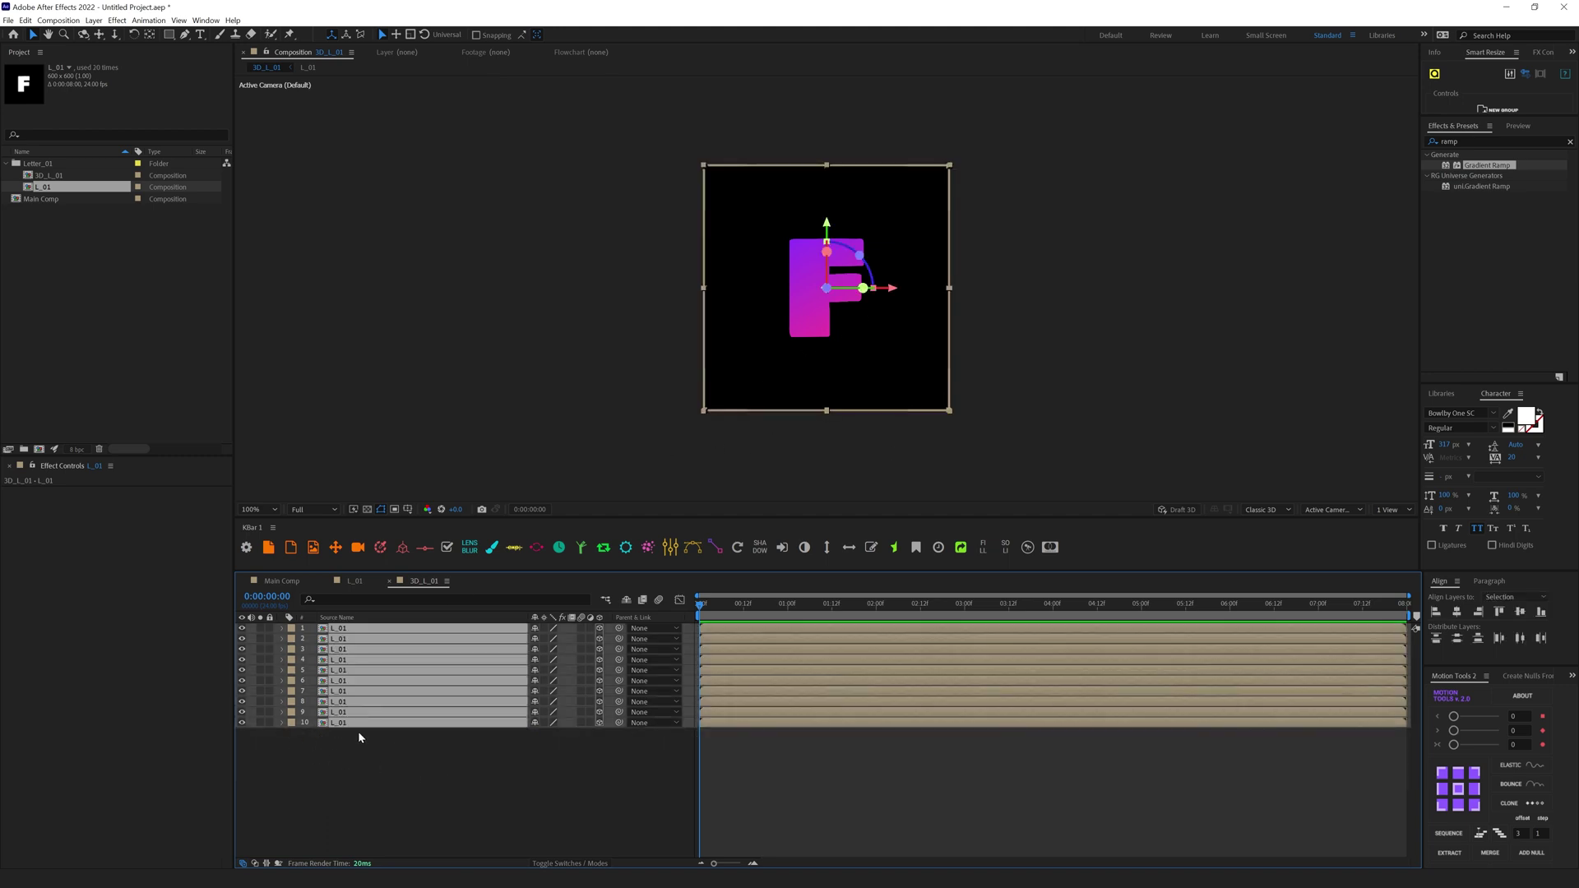
key("ctrl+d")
left_click(349, 841)
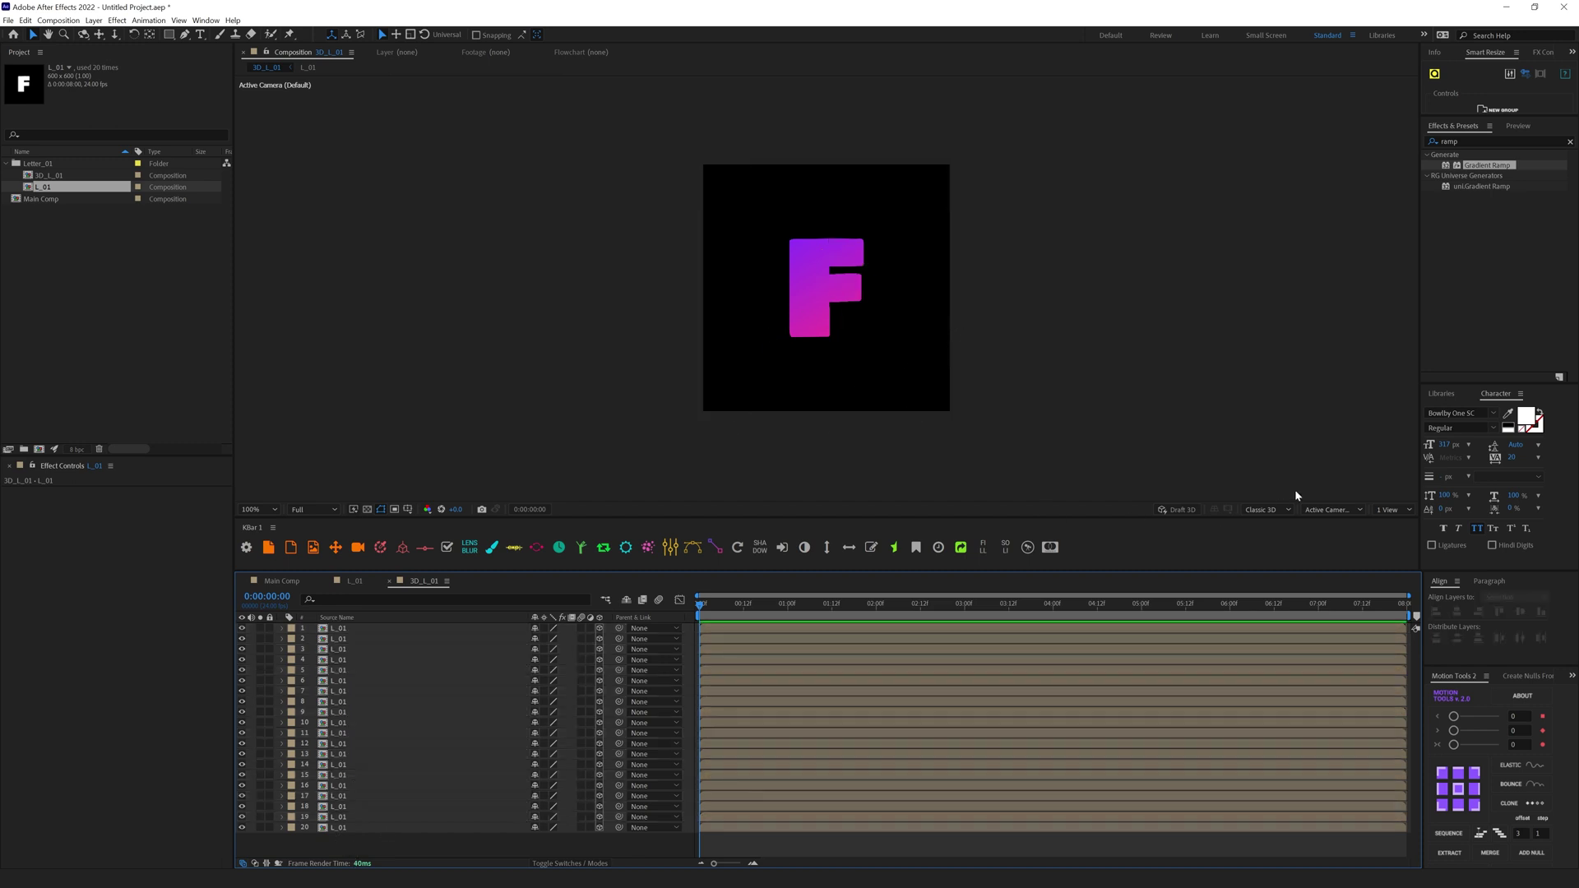
Step: Inspect the stacked letter's depth up close in Custom View 1, and return to the Active Camera view
left_click(1329, 510)
left_click(1327, 511)
left_click(1337, 511)
left_click(1336, 639)
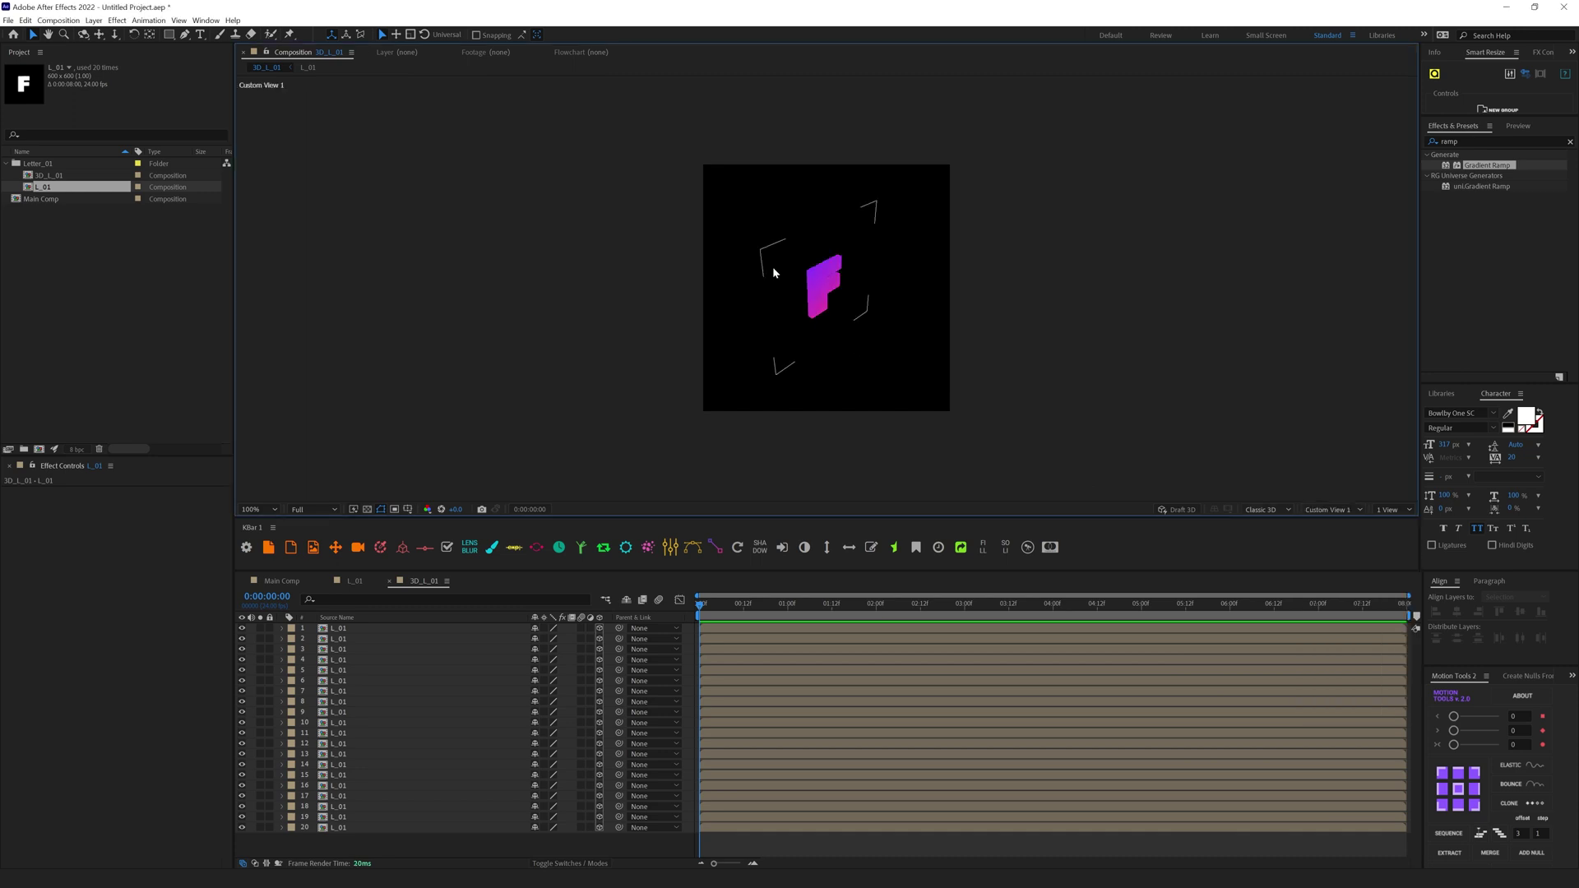
scroll(803, 287, "up", 2)
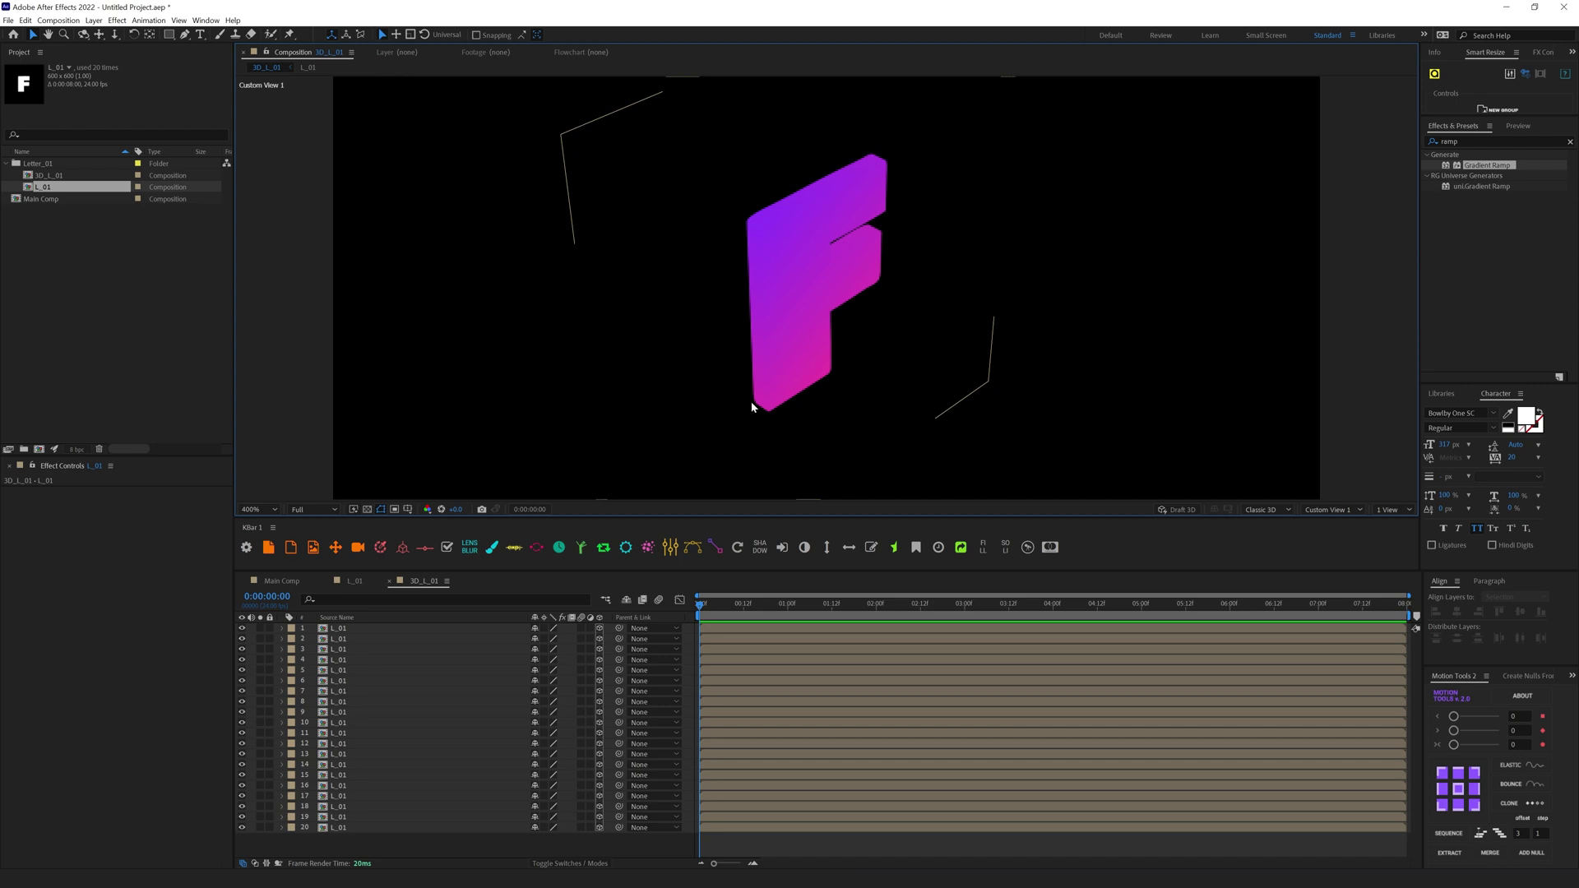
left_click(1336, 510)
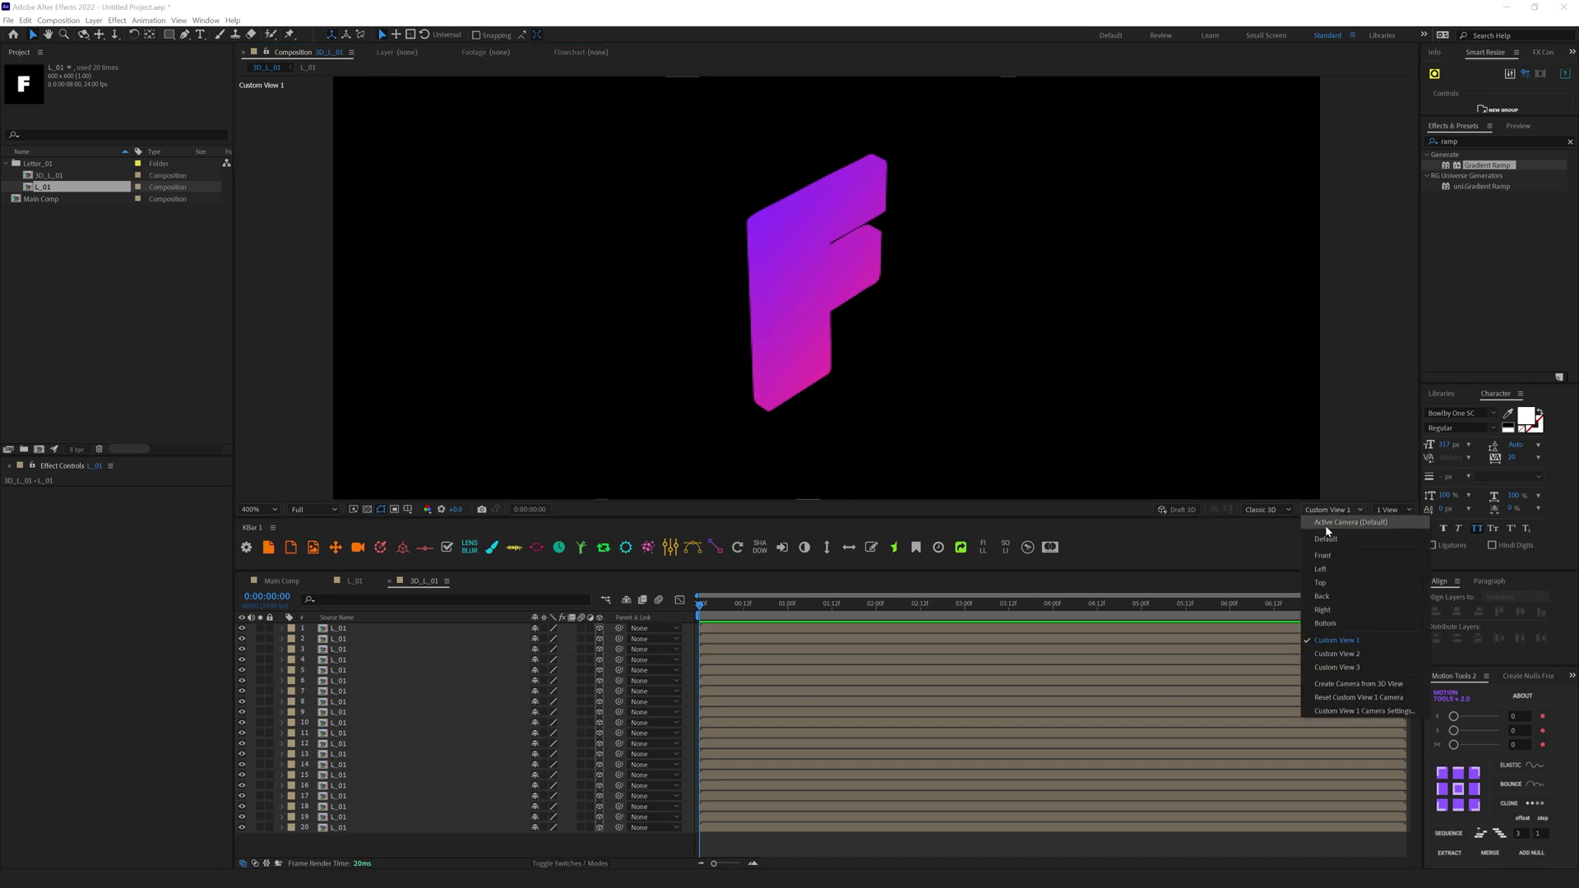
left_click(1337, 523)
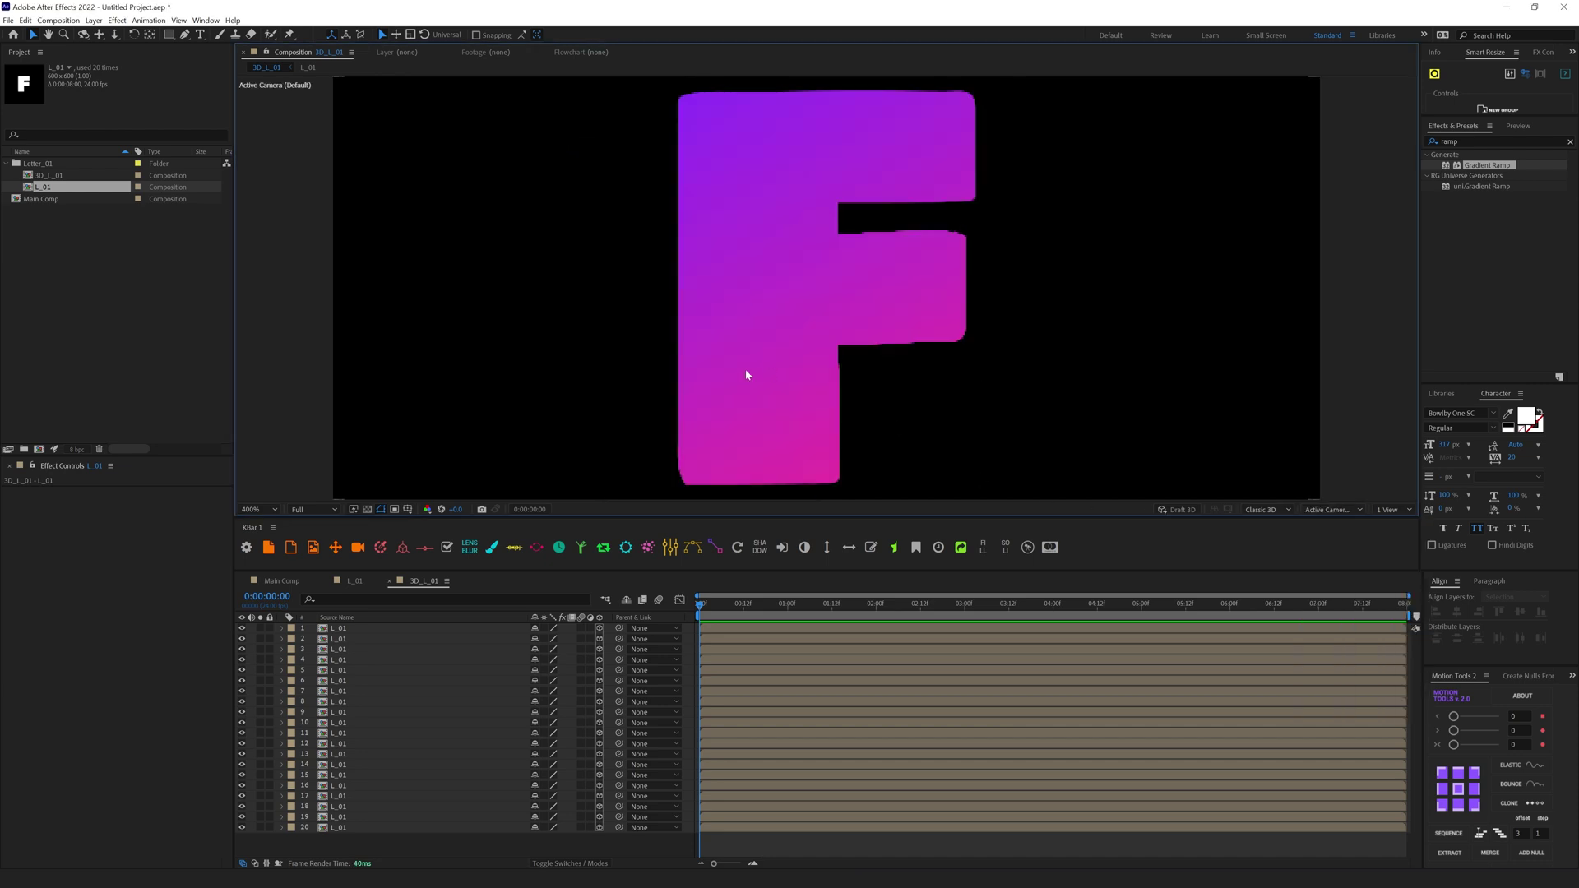
scroll(747, 370, "down", 2)
Step: Duplicate all twenty L_01 layers together to make forty, and clear the selection
left_click_drag(352, 845, 320, 625)
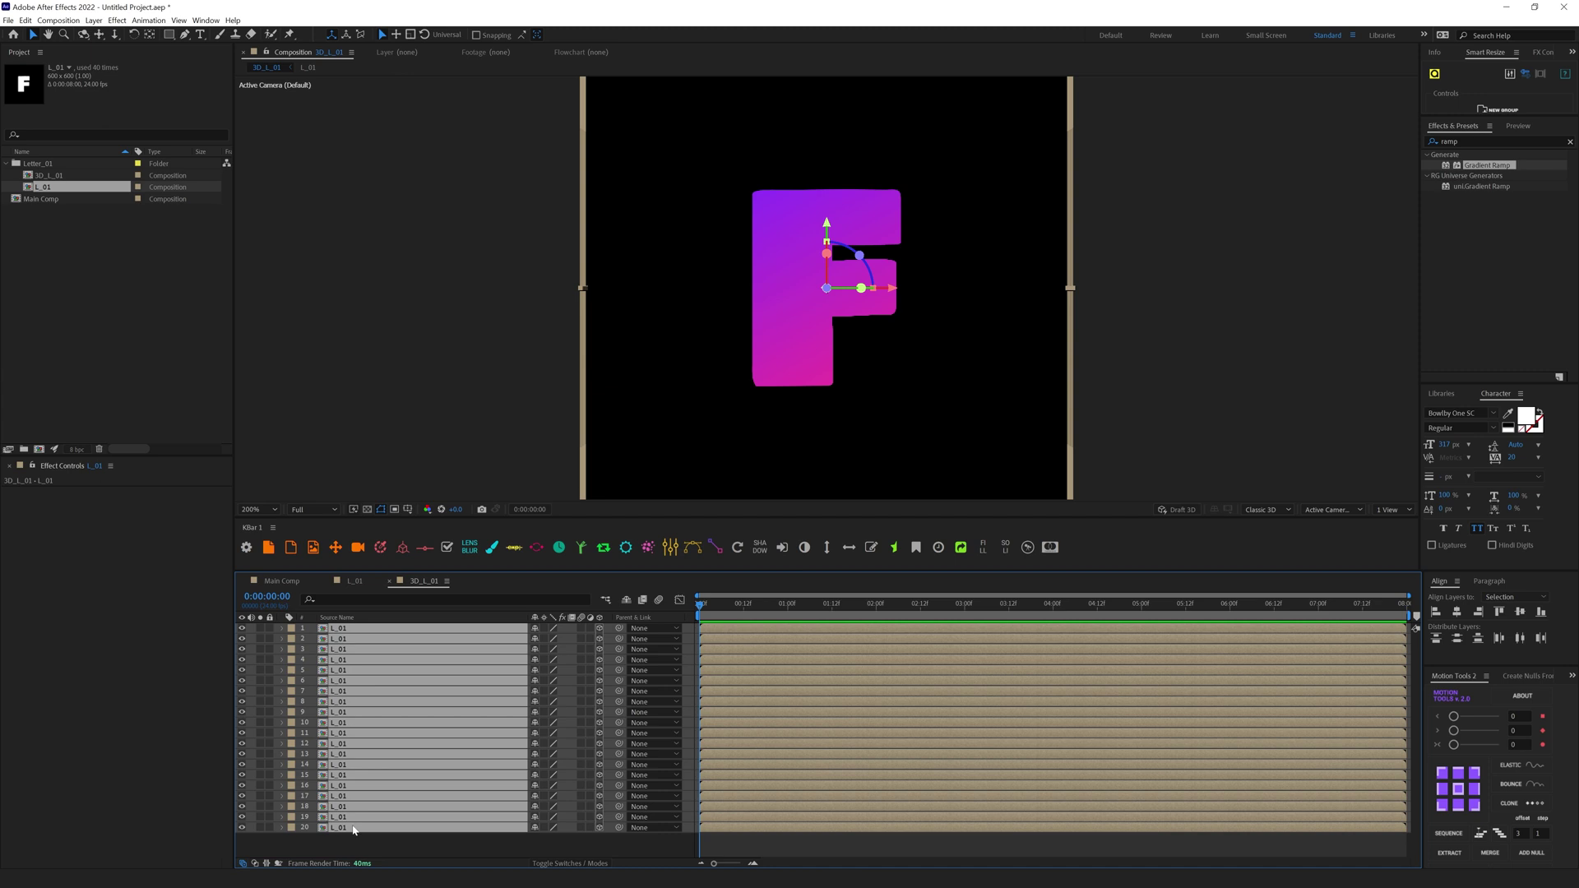
key("ctrl+d")
scroll(652, 846, "down", 5)
key("F2")
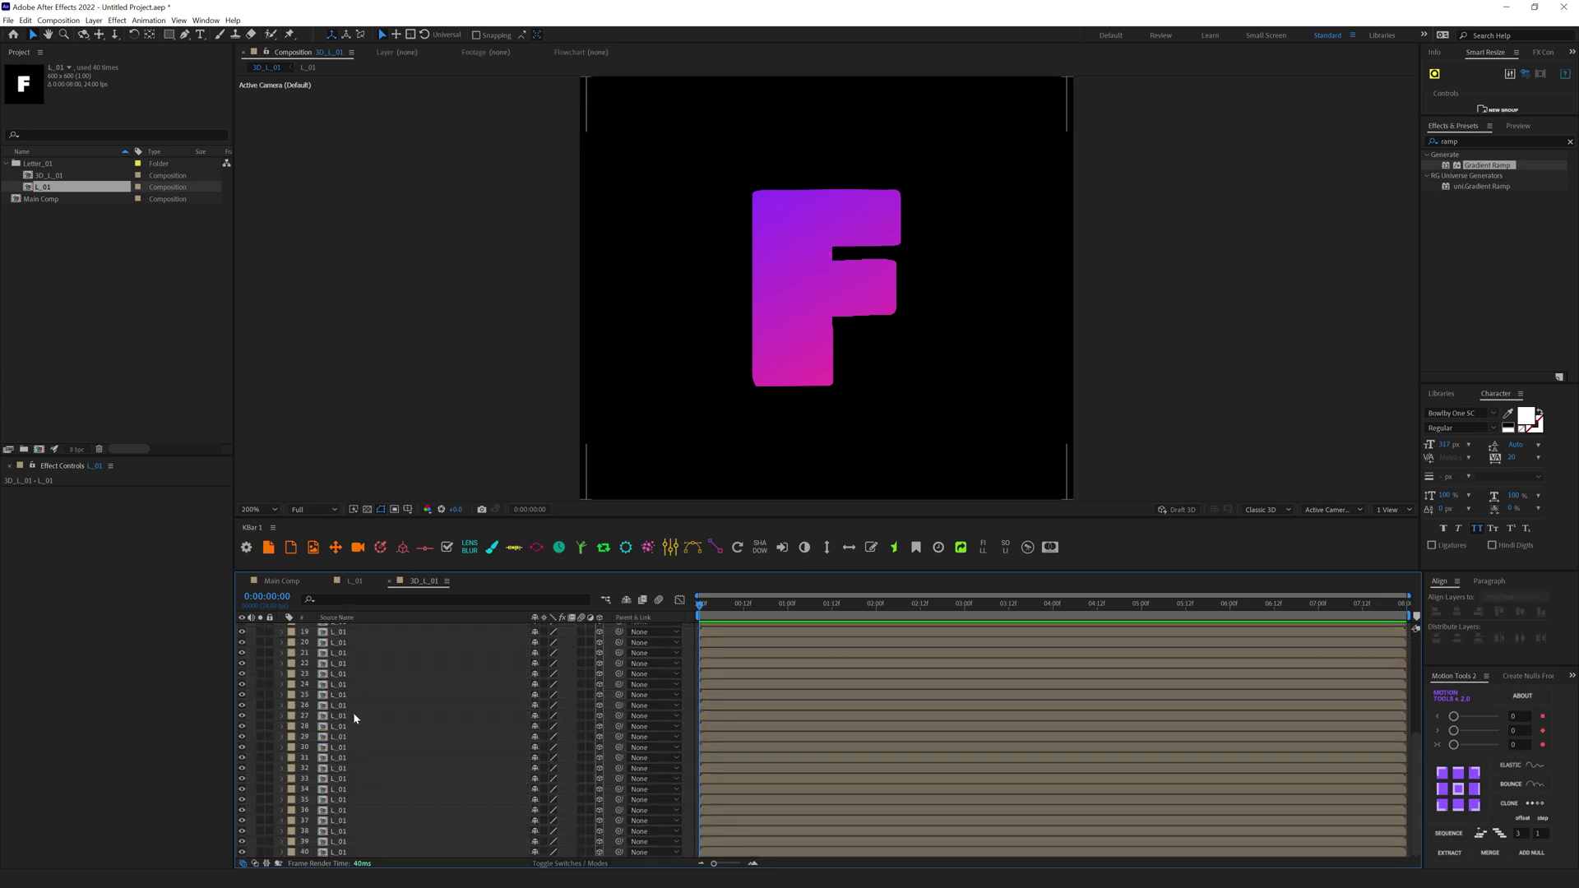
scroll(352, 733, "up", 5)
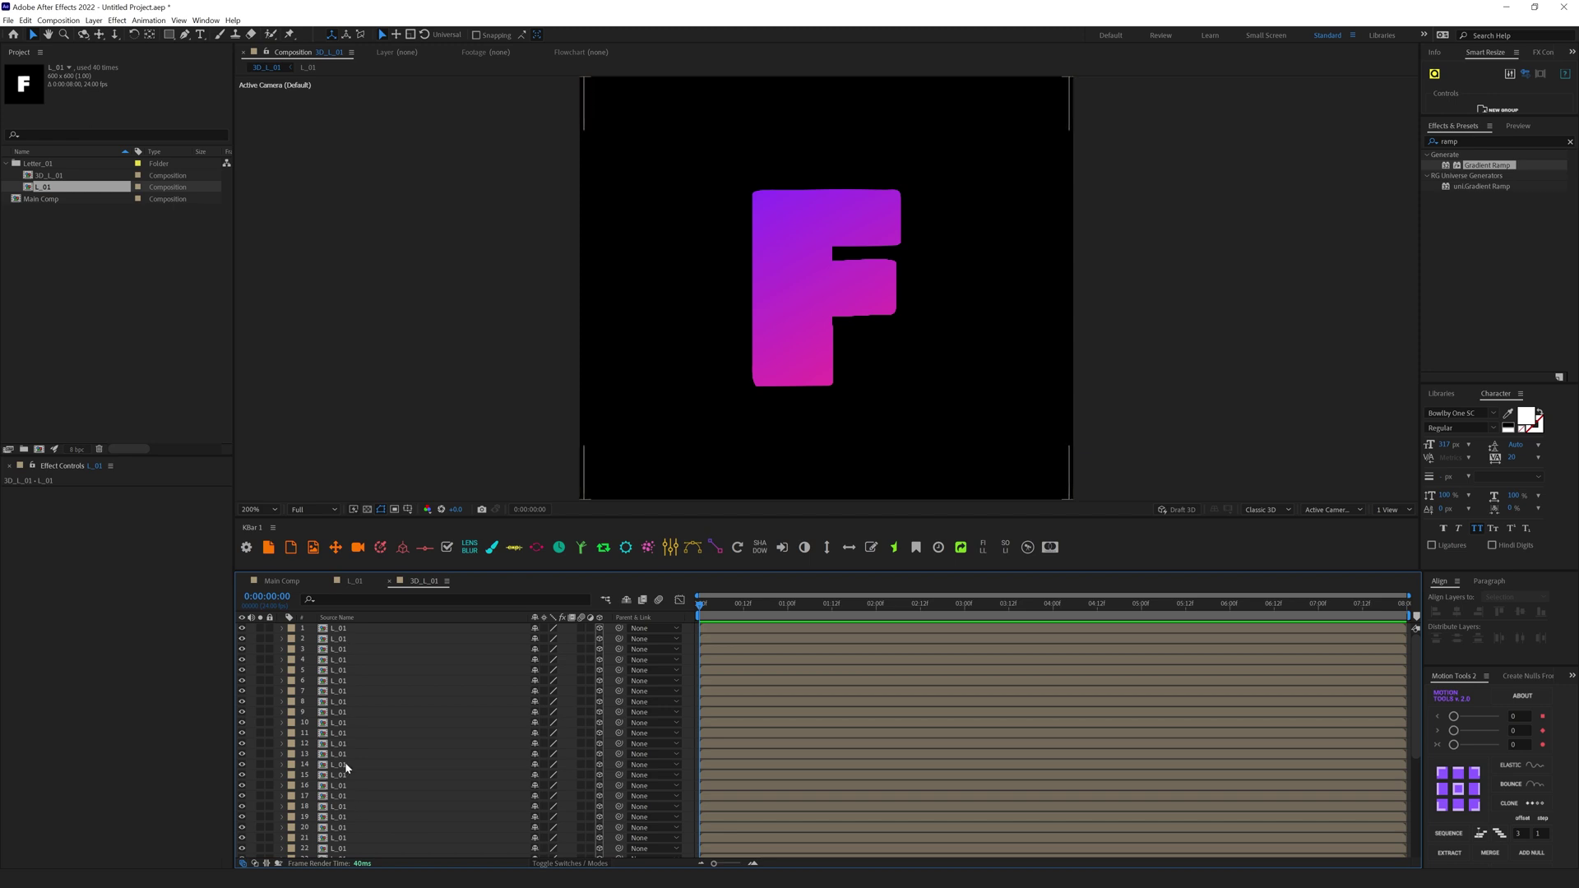
scroll(344, 748, "down", 5)
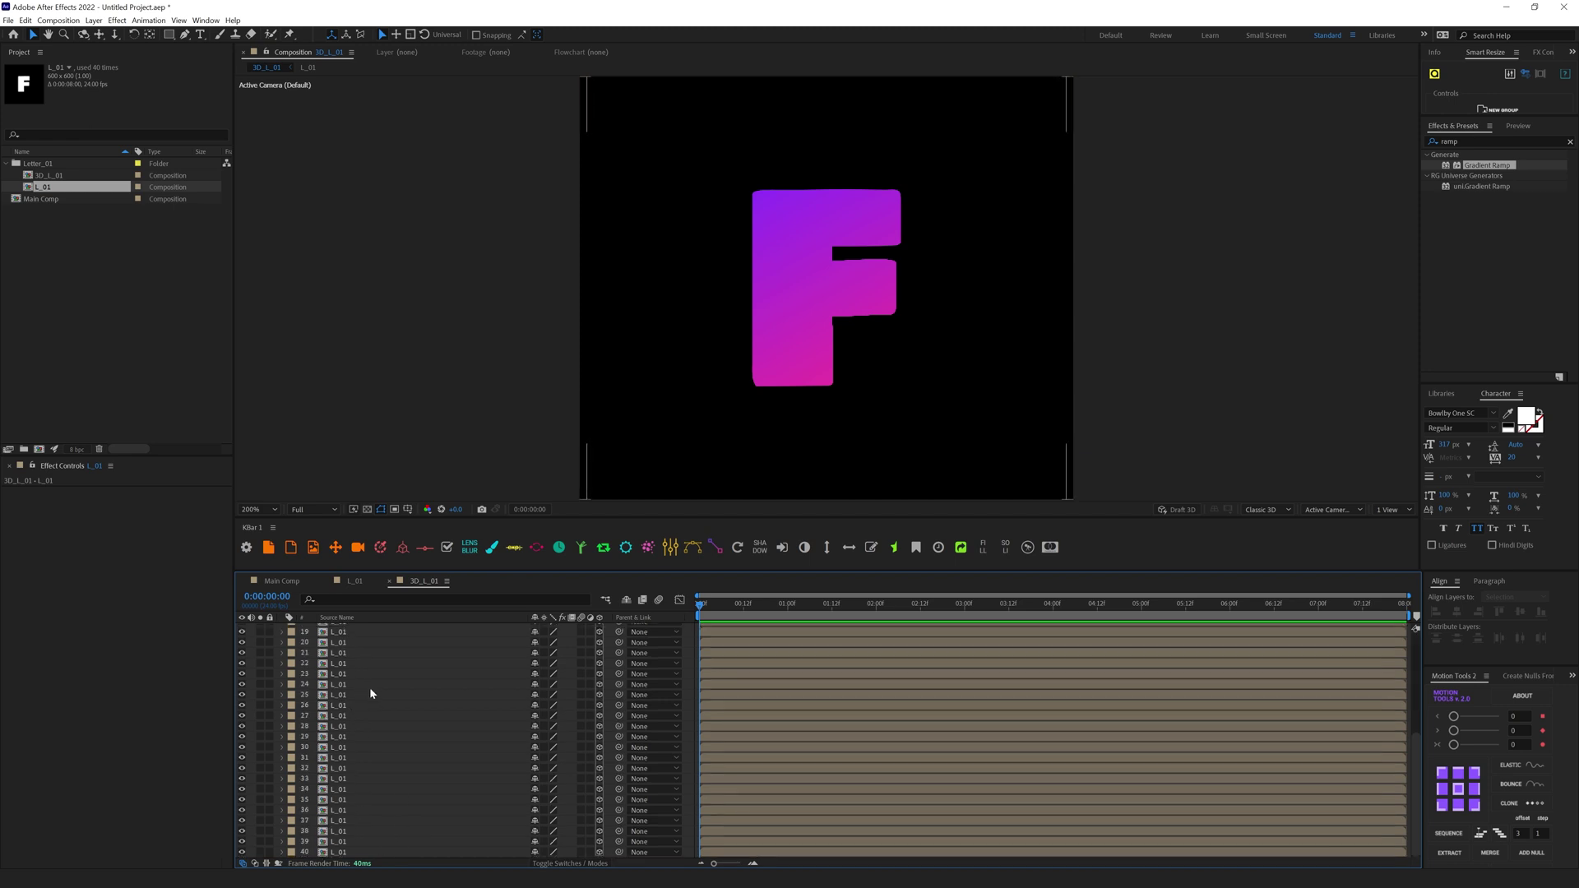
scroll(368, 689, "up", 5)
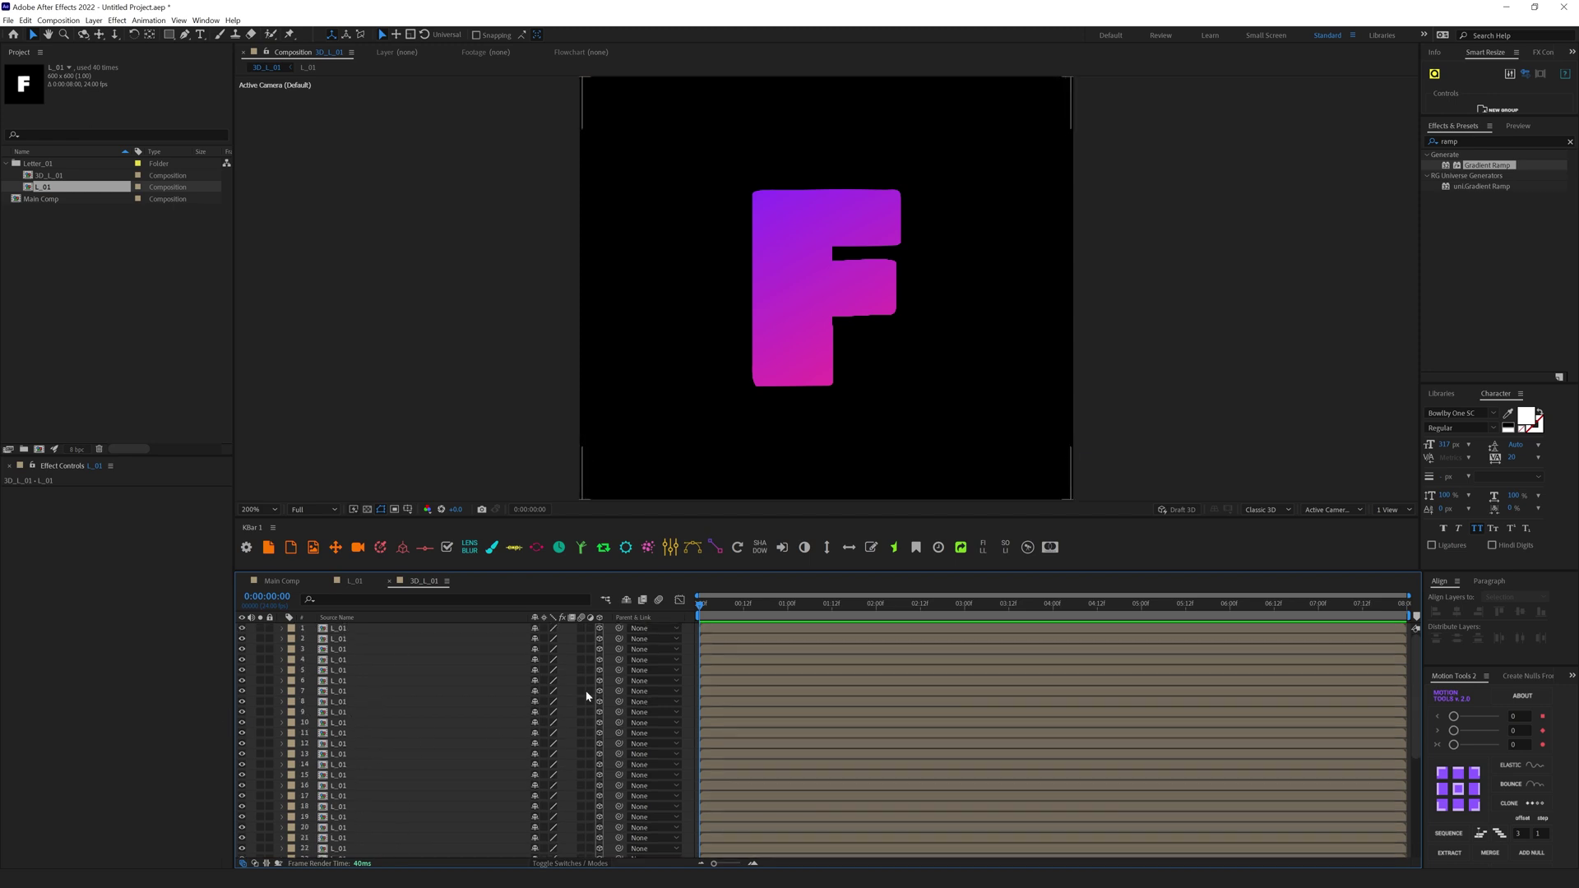
left_click(311, 509)
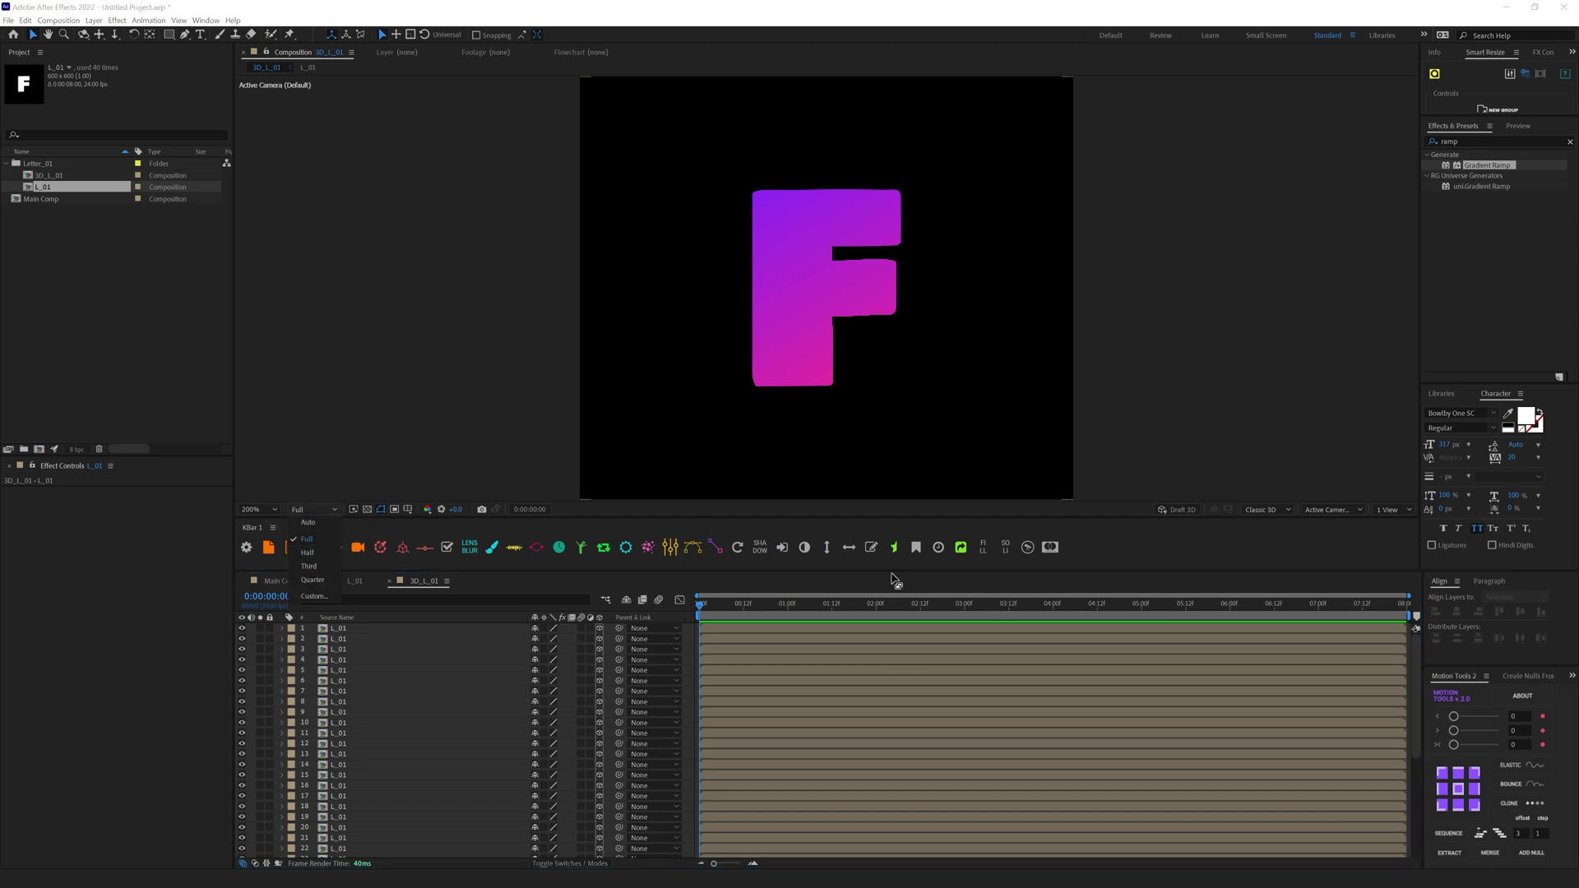
left_click(1172, 509)
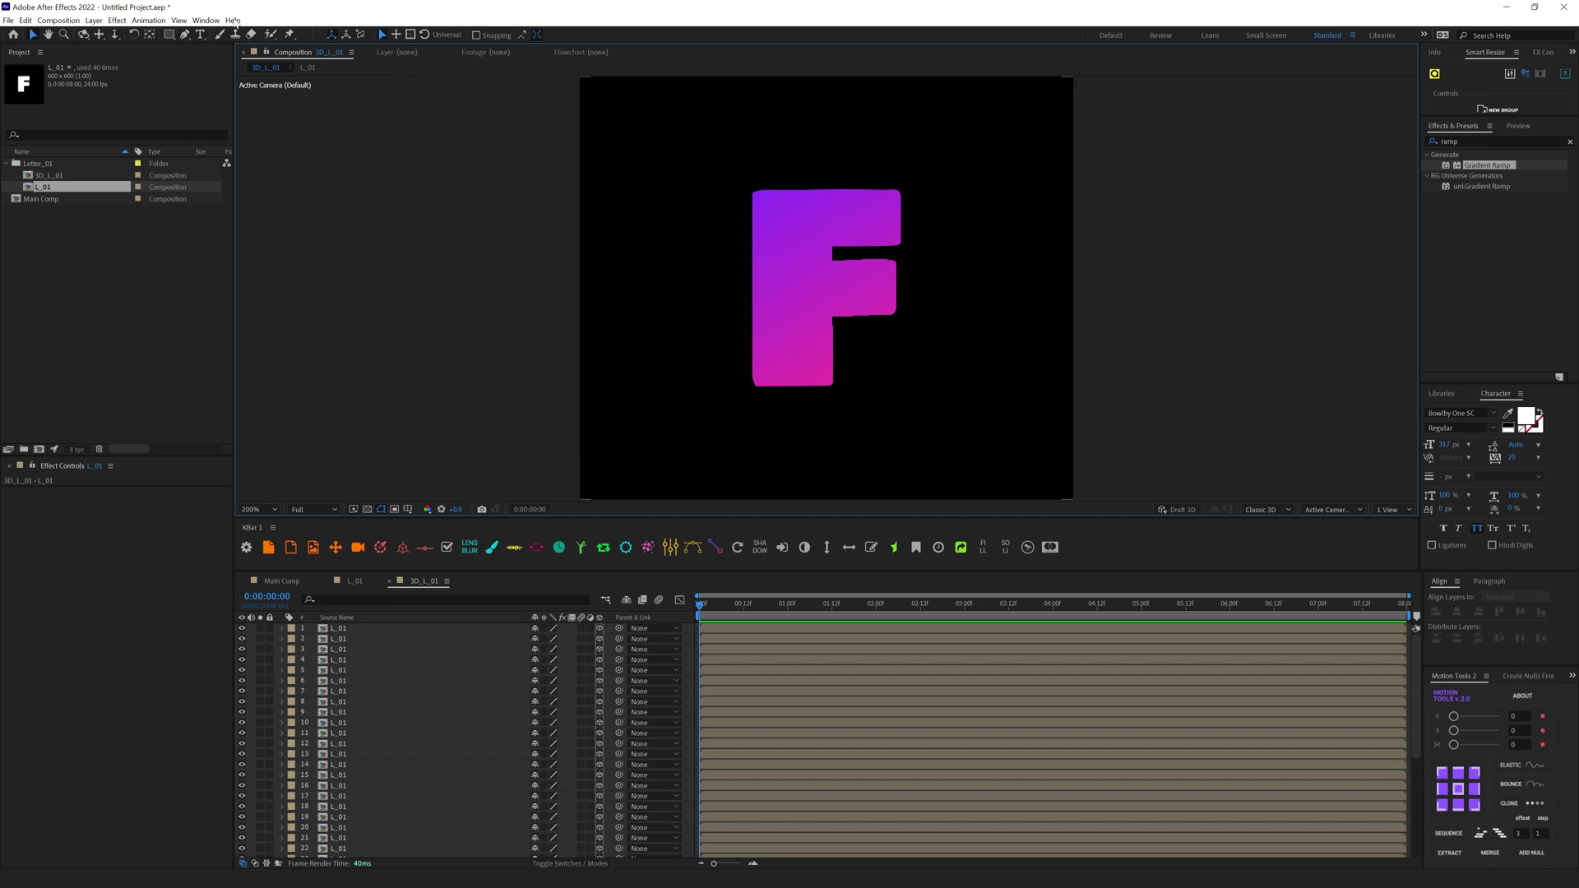
Step: Create a two-node camera named Camera 1 with the 35mm preset in 3D_L_01
left_click(94, 20)
mouse_move(115, 35)
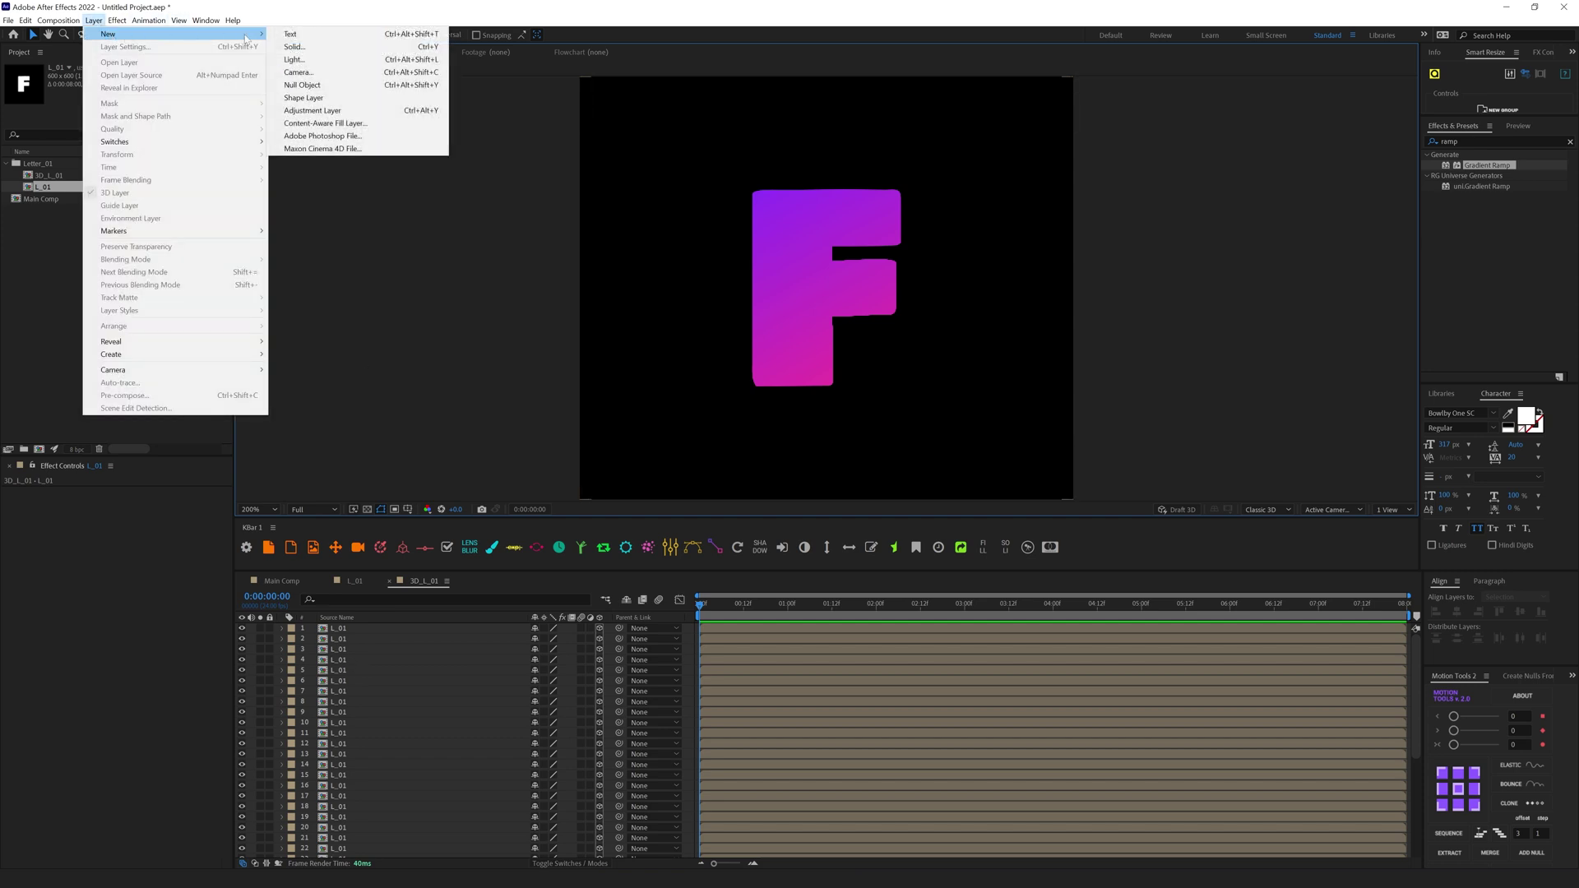
left_click(297, 72)
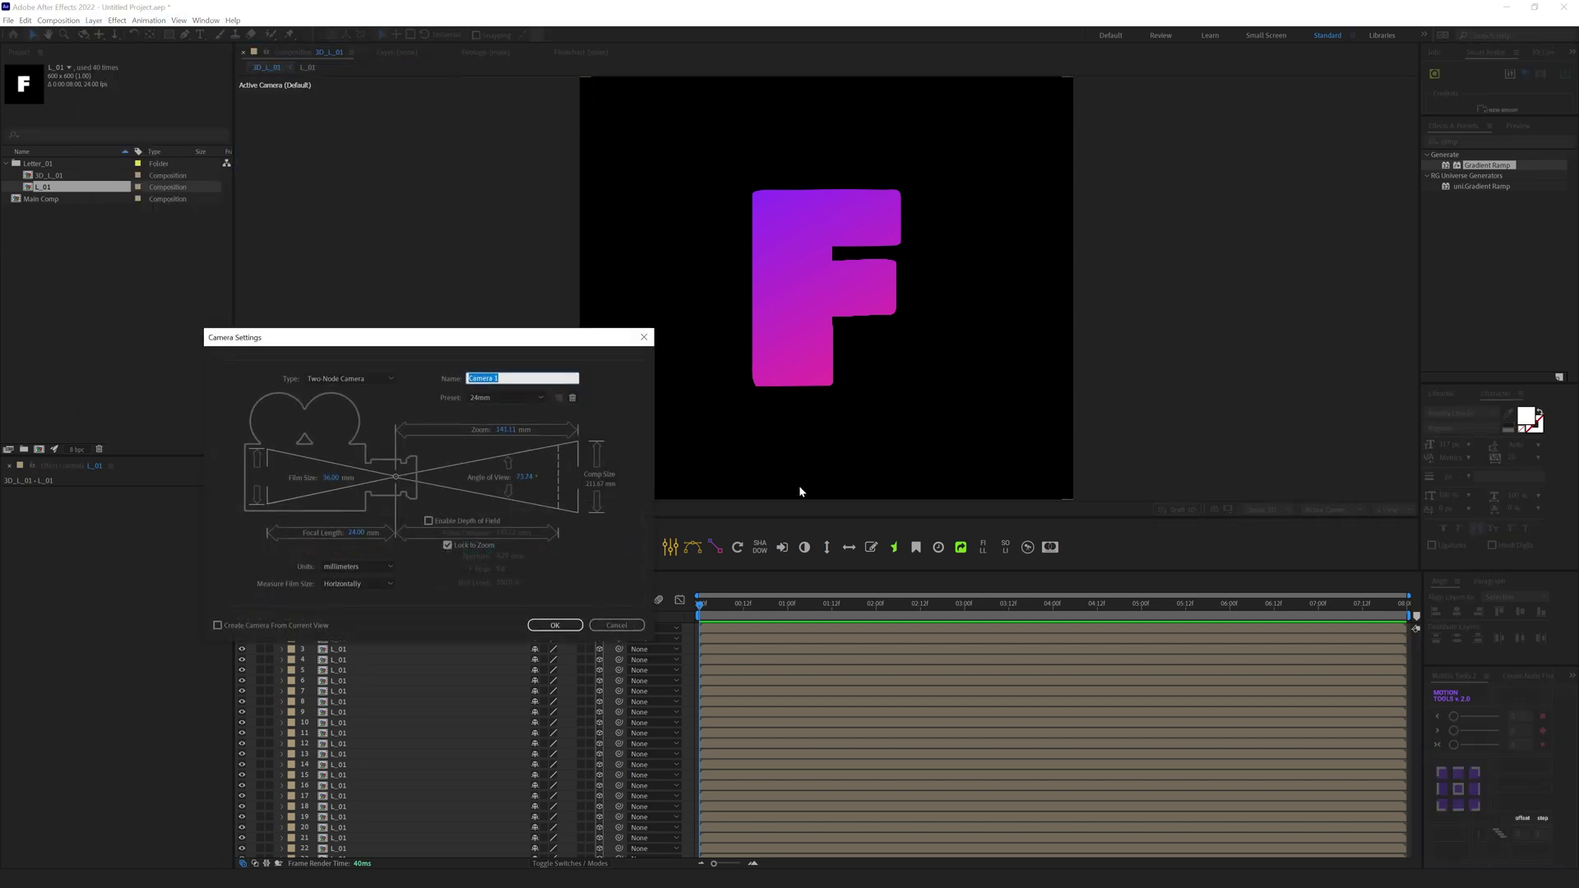
left_click(503, 398)
left_click(483, 480)
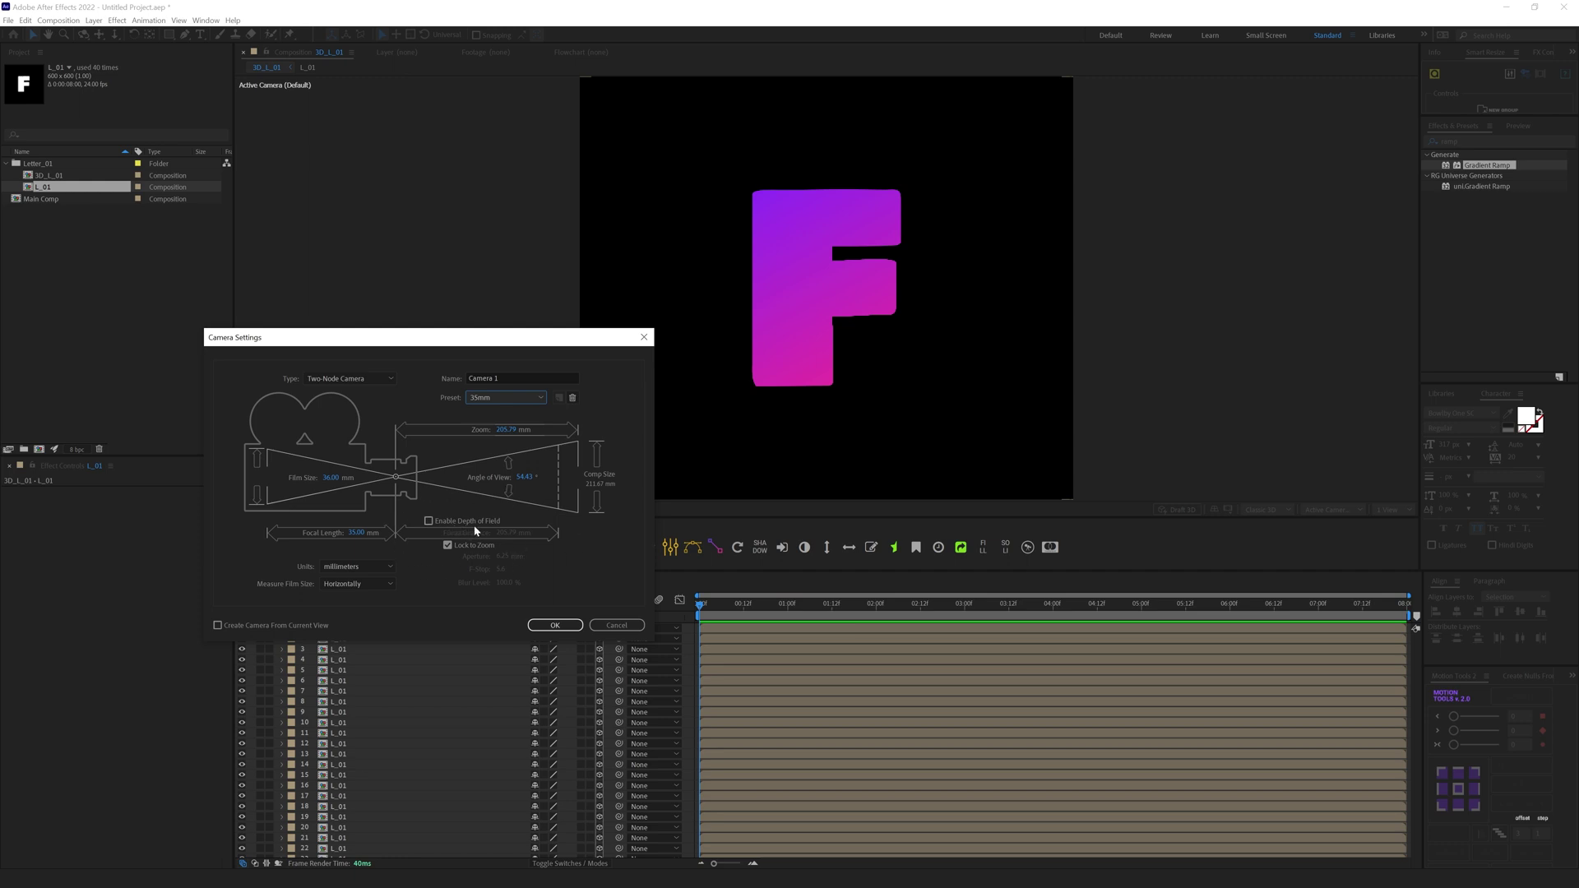
left_click(547, 628)
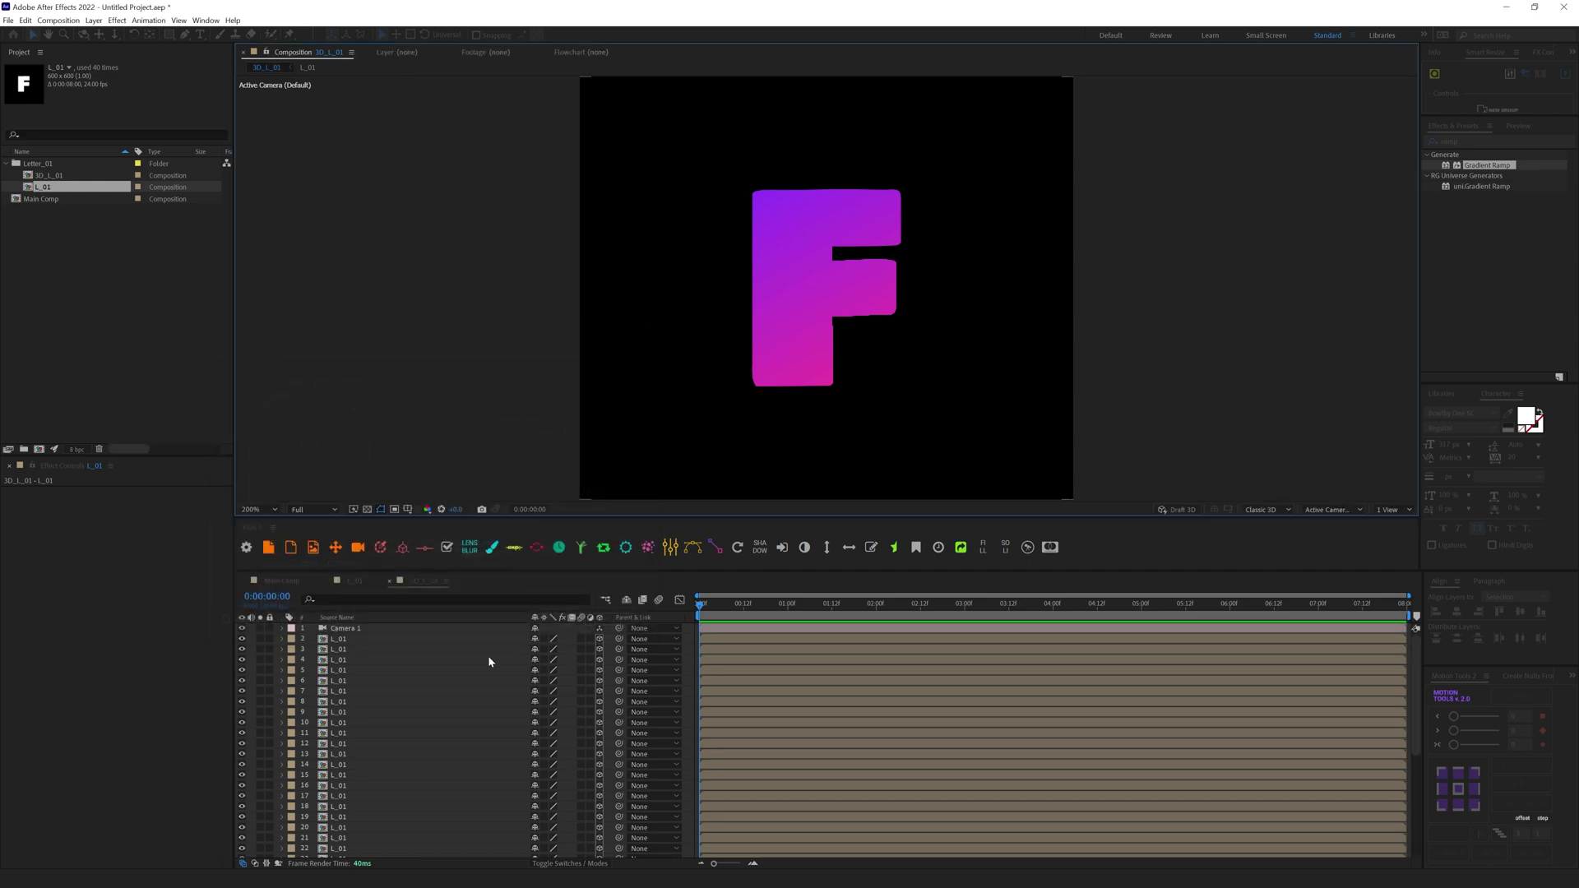
left_click(333, 639)
key("p")
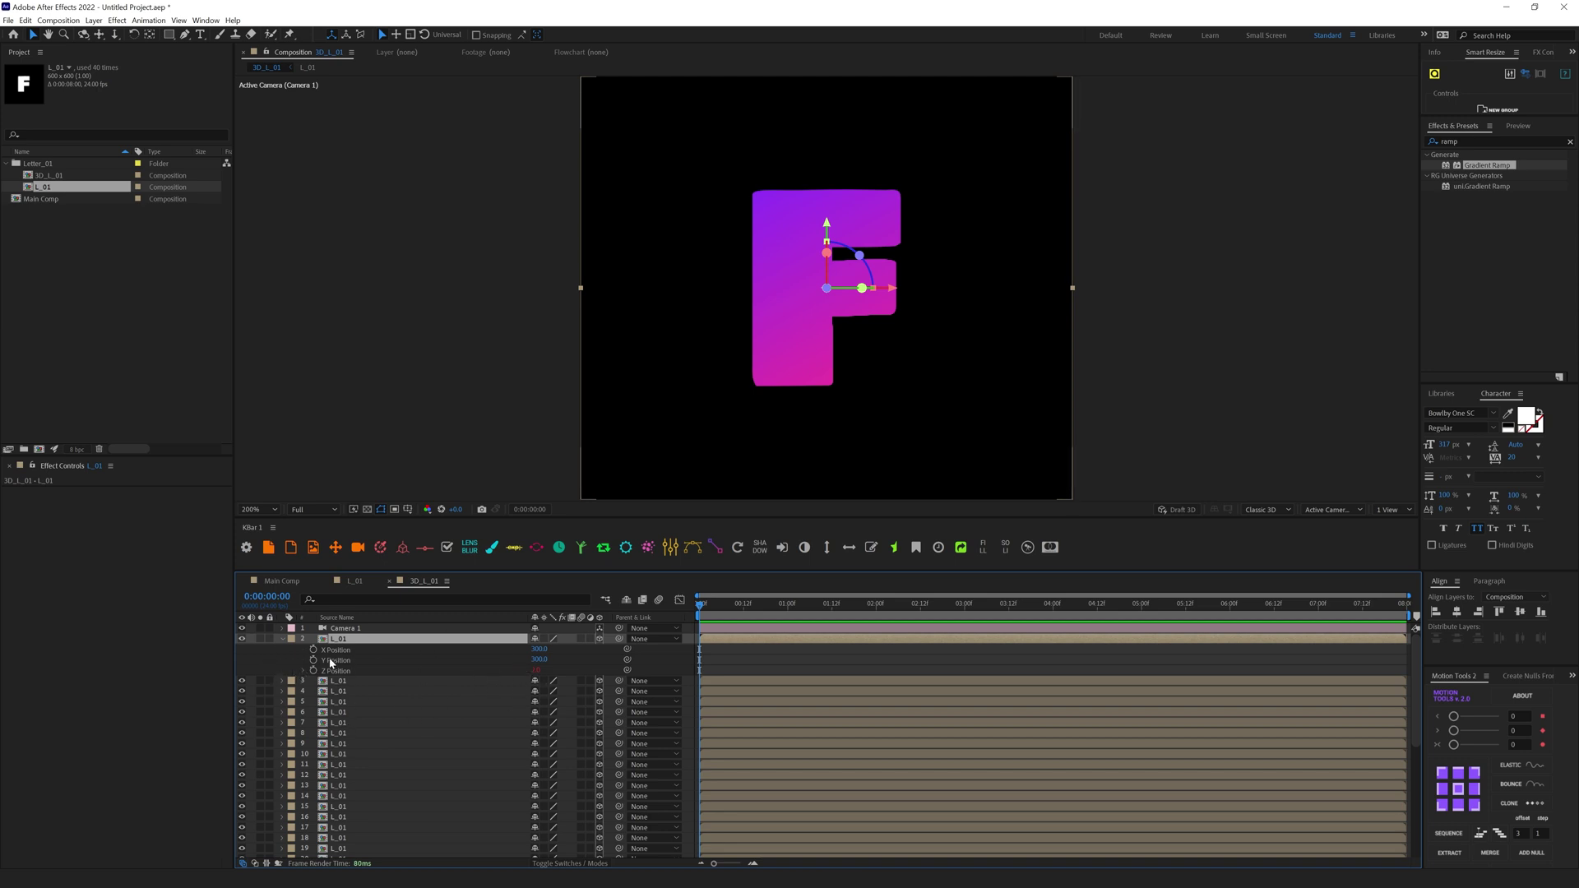
left_click(345, 629)
key("ctrl+d")
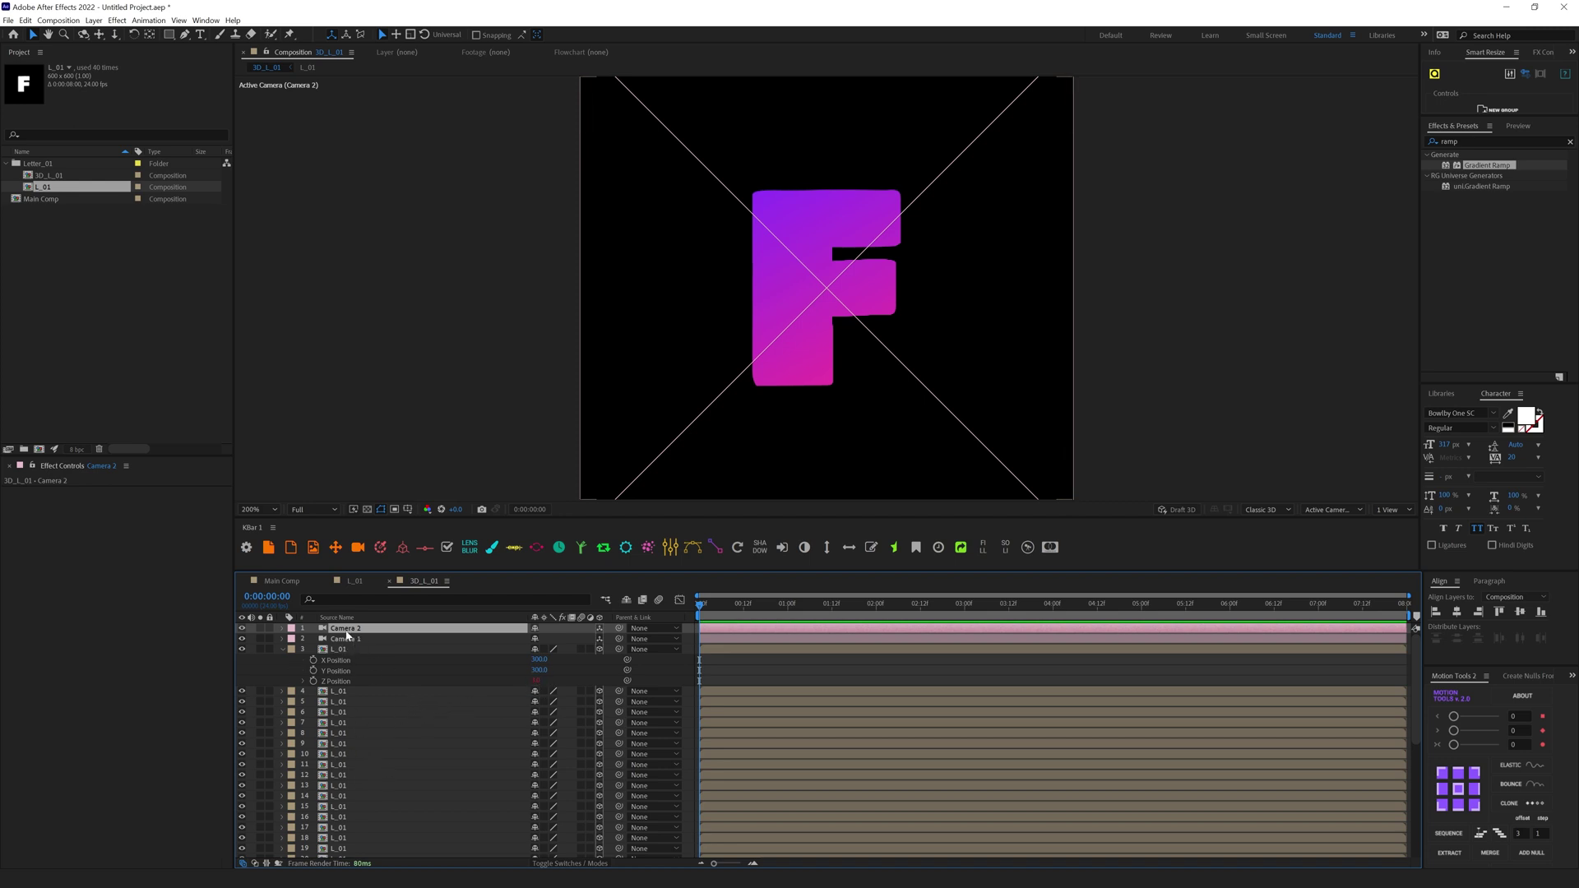
key("Delete")
Step: Move Camera 1 beneath all the L_01 layers and check the topmost L_01 layer's Z Position
left_click_drag(346, 632, 390, 855)
scroll(374, 778, "up", 6)
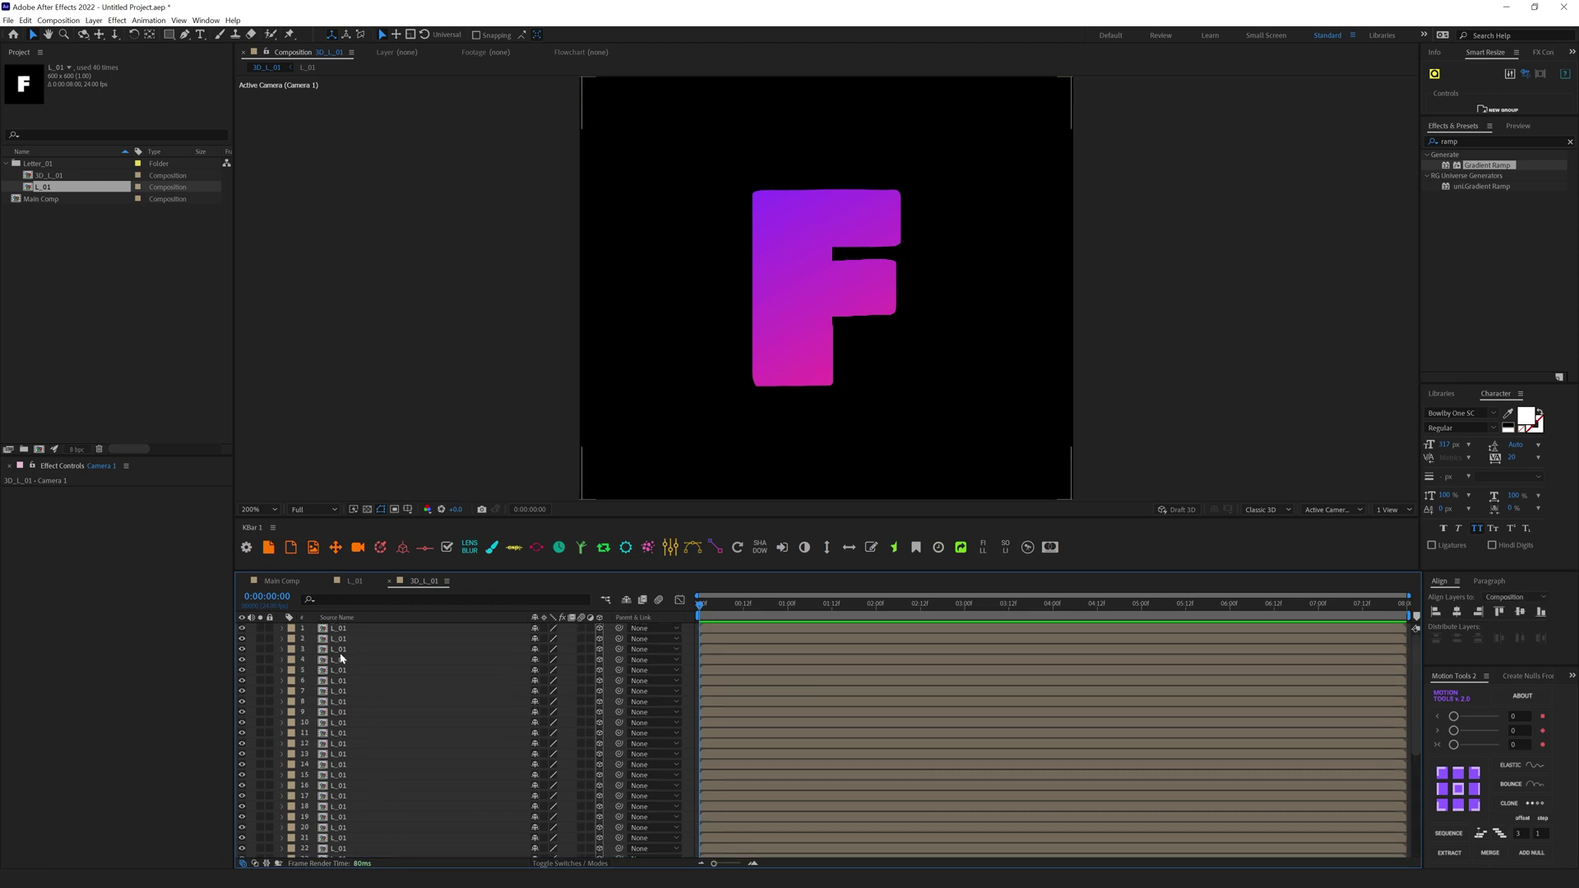
left_click(337, 628)
key("p")
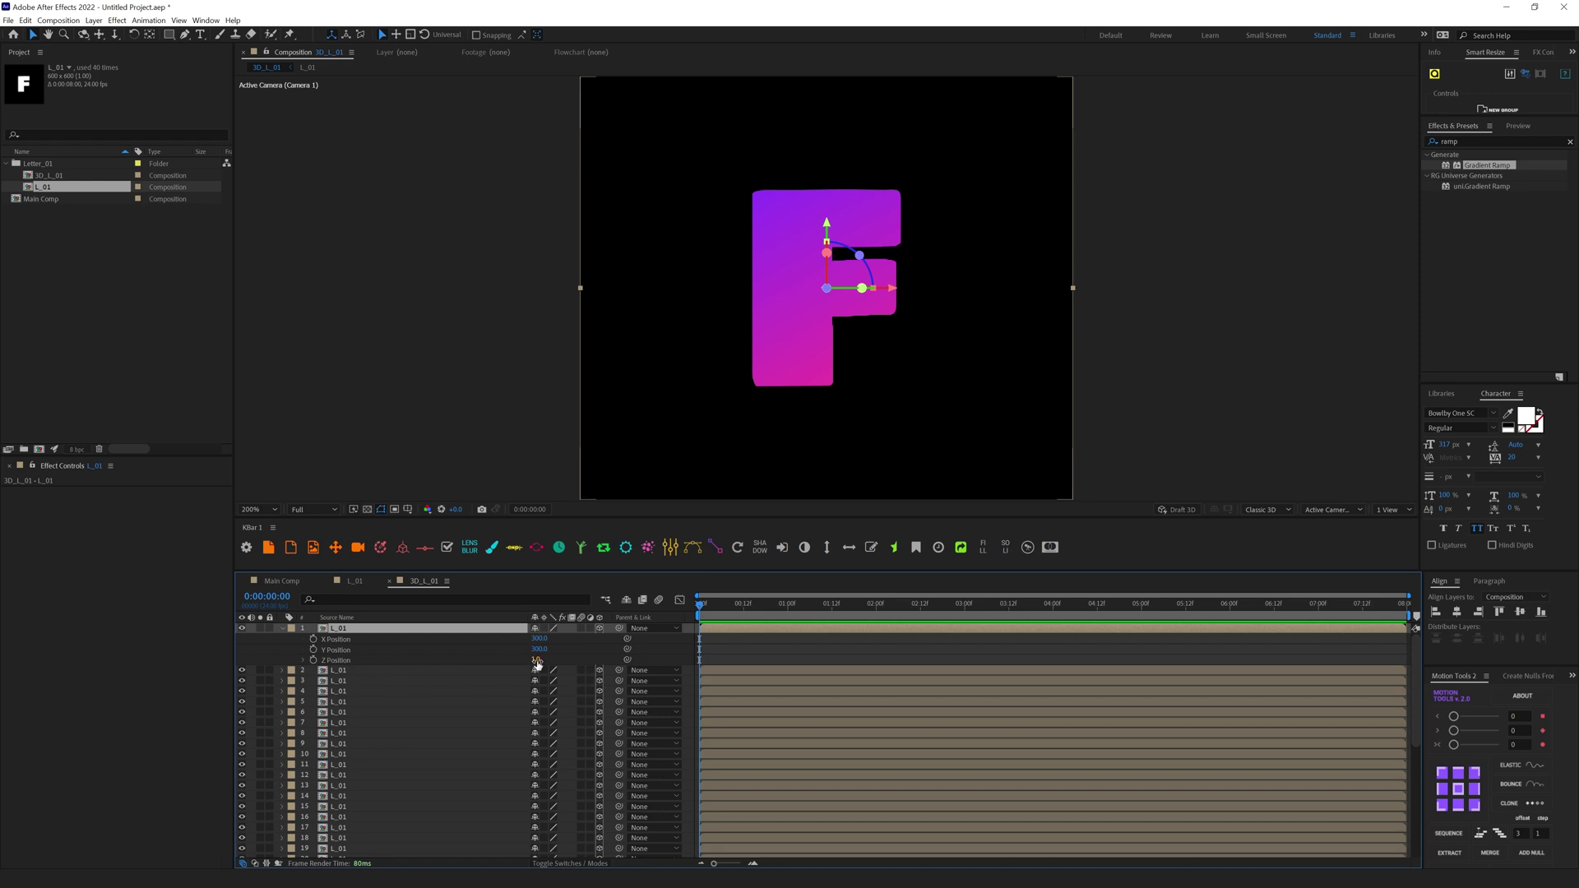
key("p")
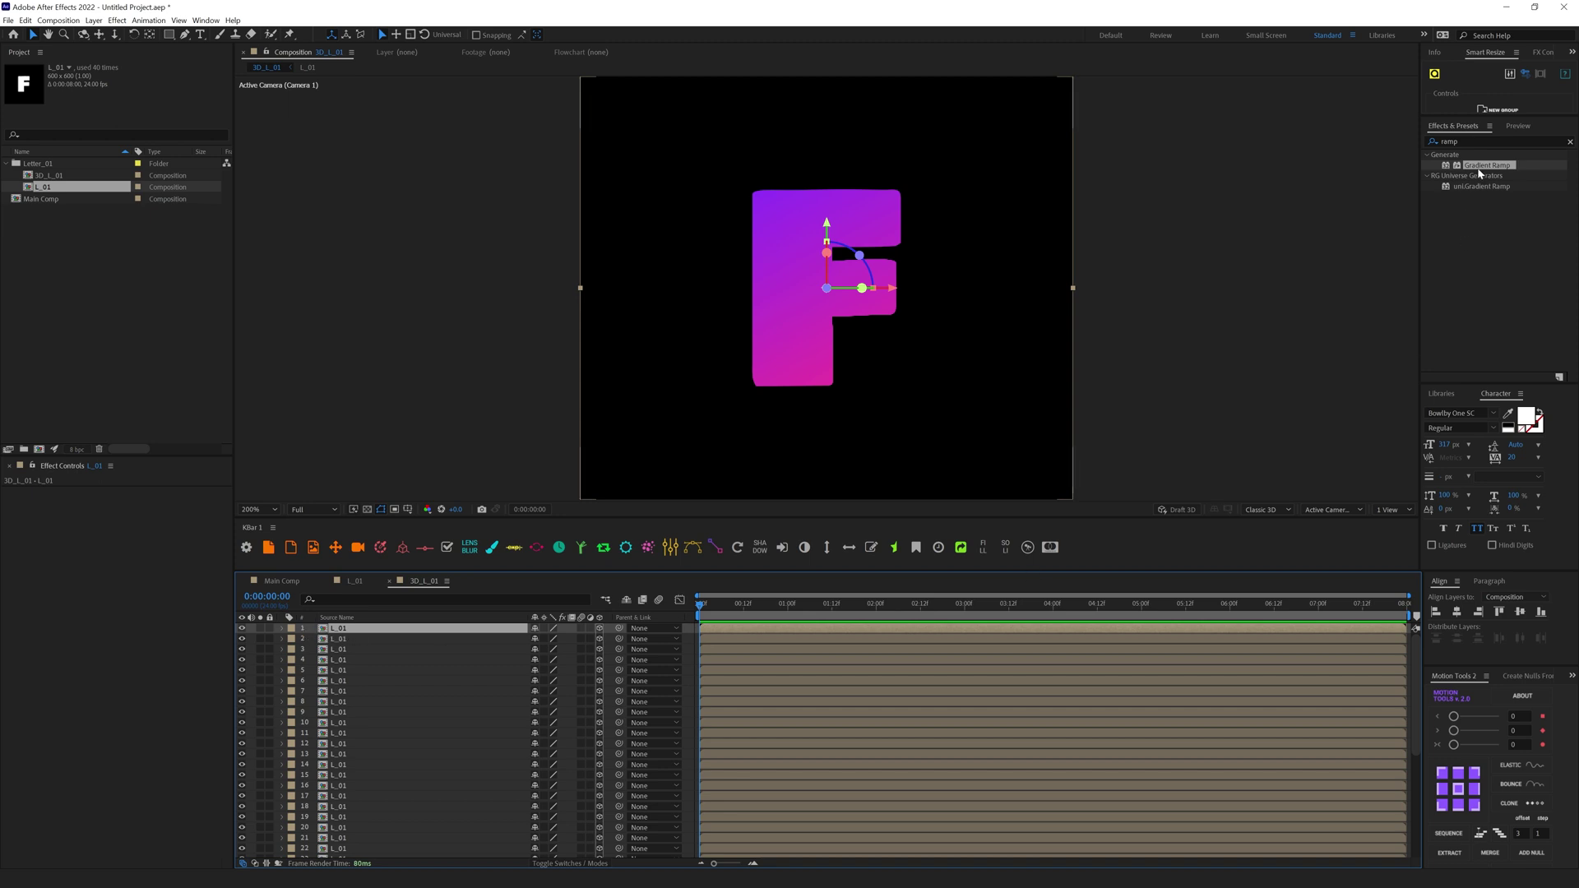
Step: Apply Gradient Ramp to the topmost L_01 layer, running from blue-violet at the F's upper-left corner to deep blue just below its stem
left_click_drag(1487, 165, 341, 631)
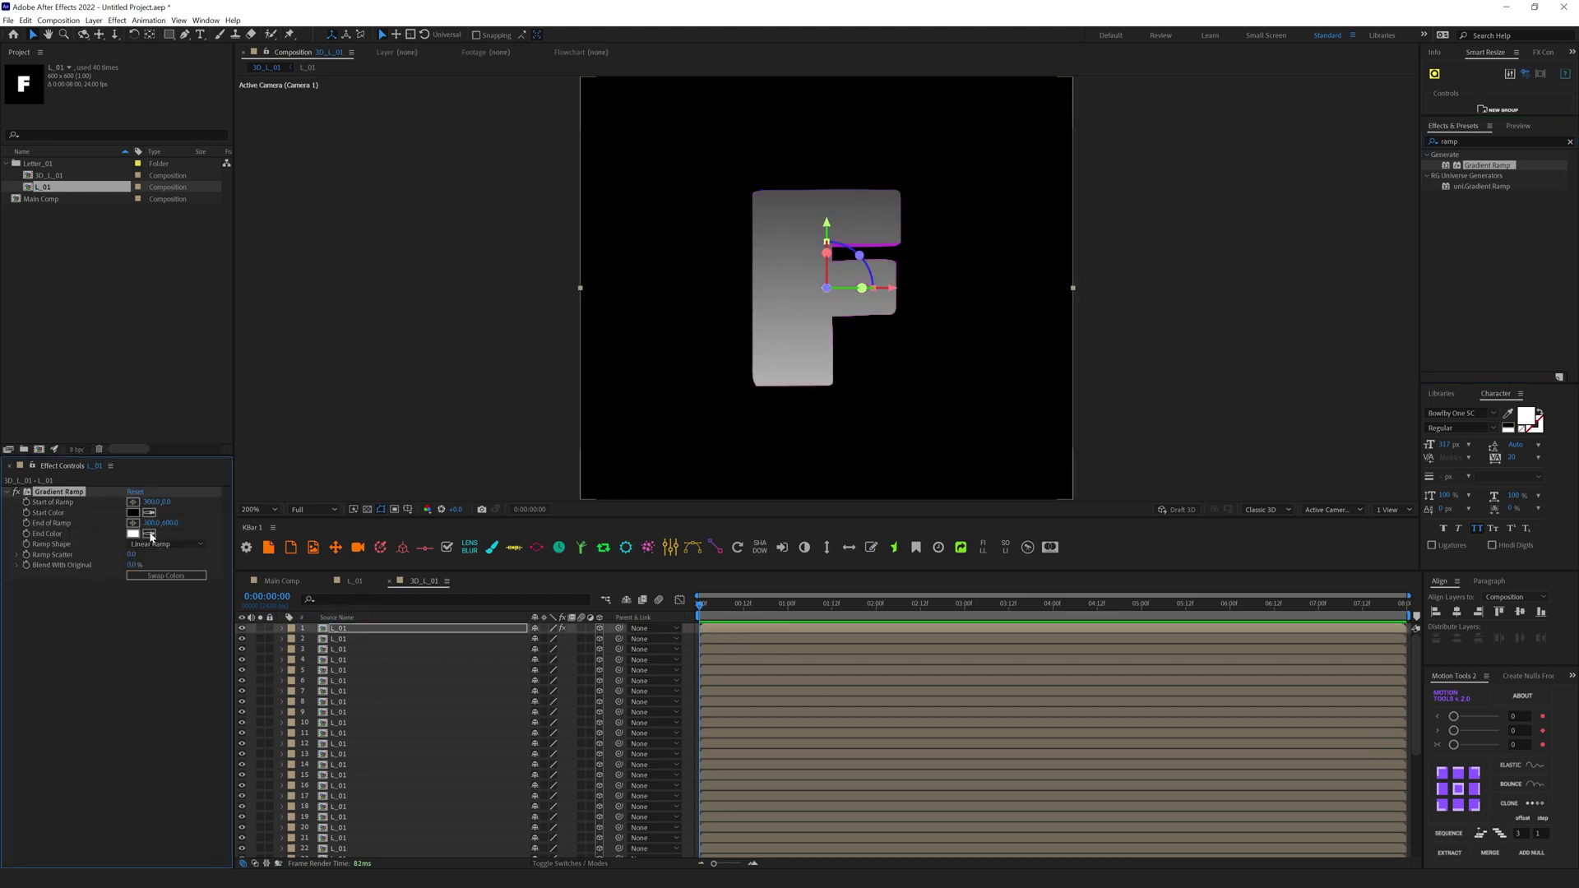
left_click(132, 513)
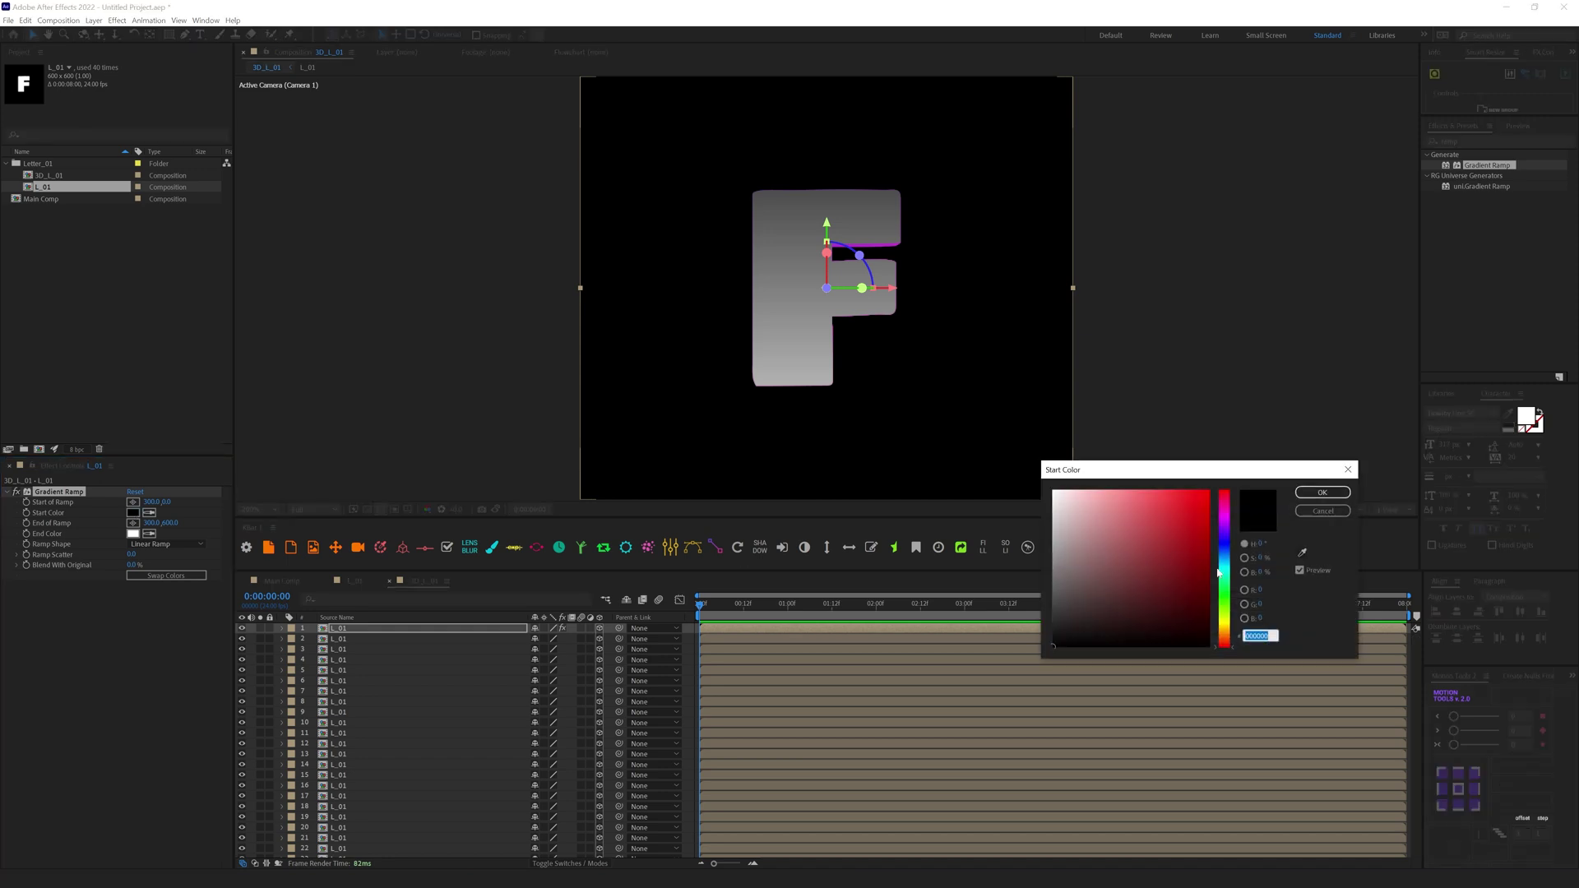
left_click_drag(1225, 564, 1225, 574)
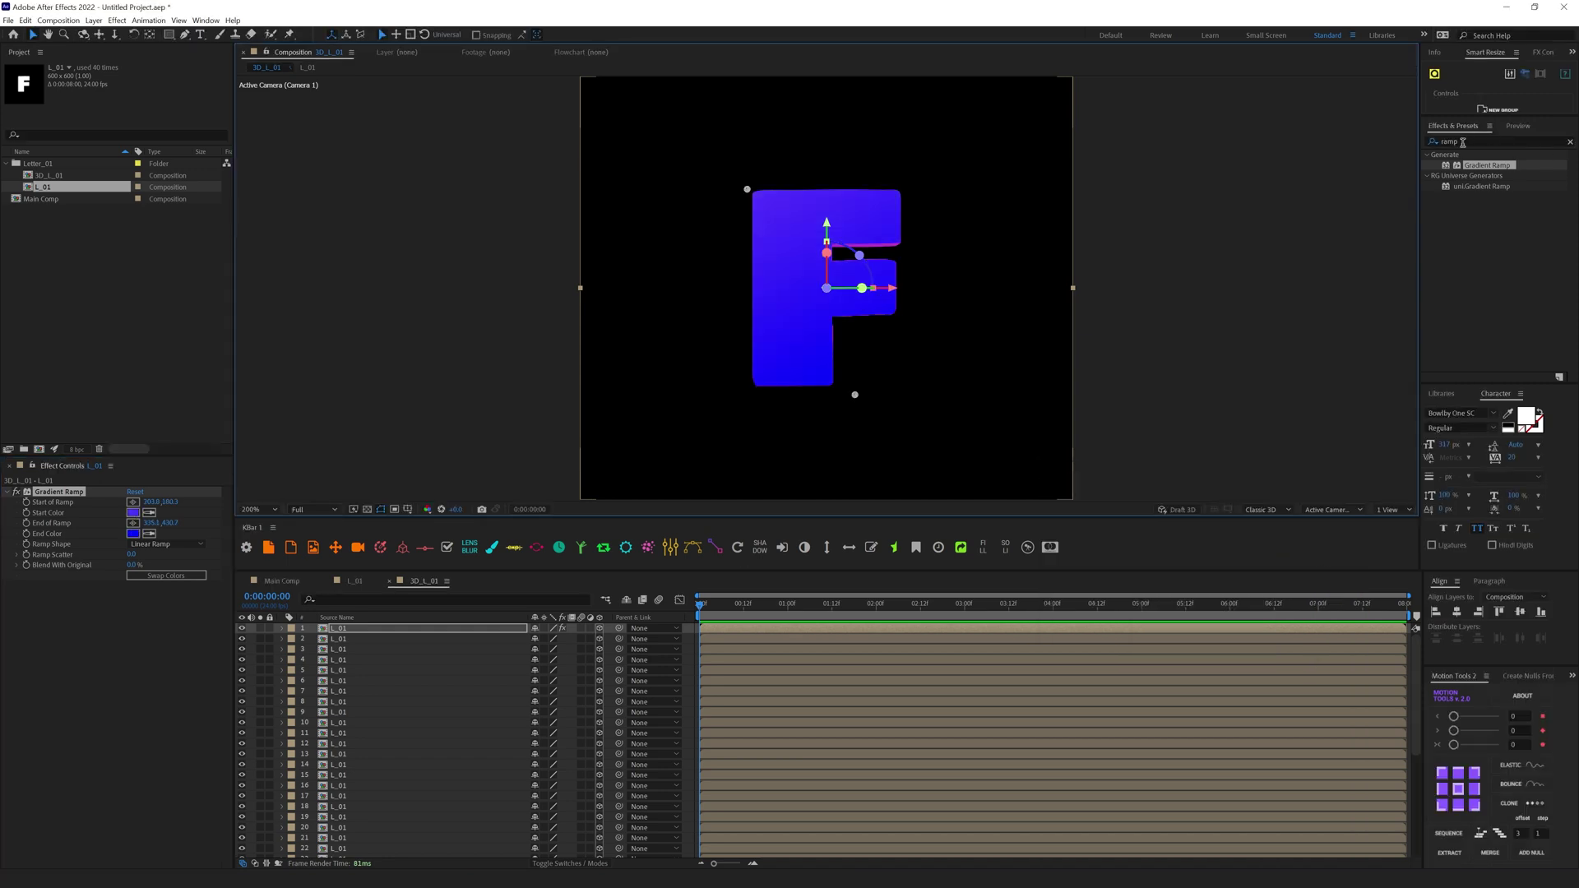
Step: Apply Minimax to the topmost L_01 layer with the Minimum operation on the Alpha channel
left_click_drag(1463, 141, 1367, 142)
type("min")
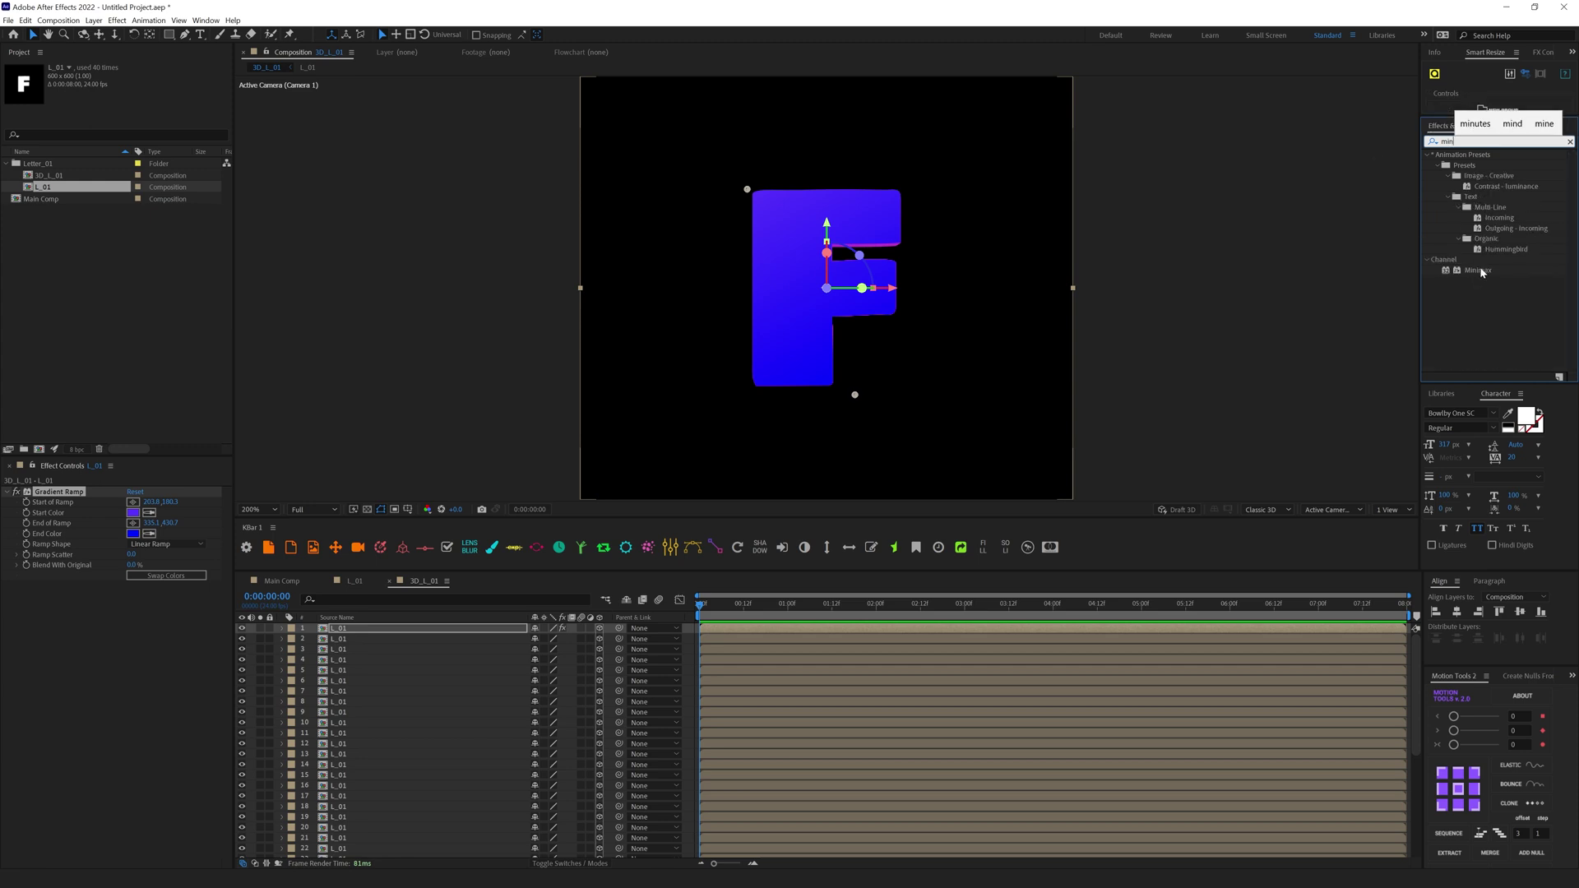
left_click_drag(1479, 270, 97, 613)
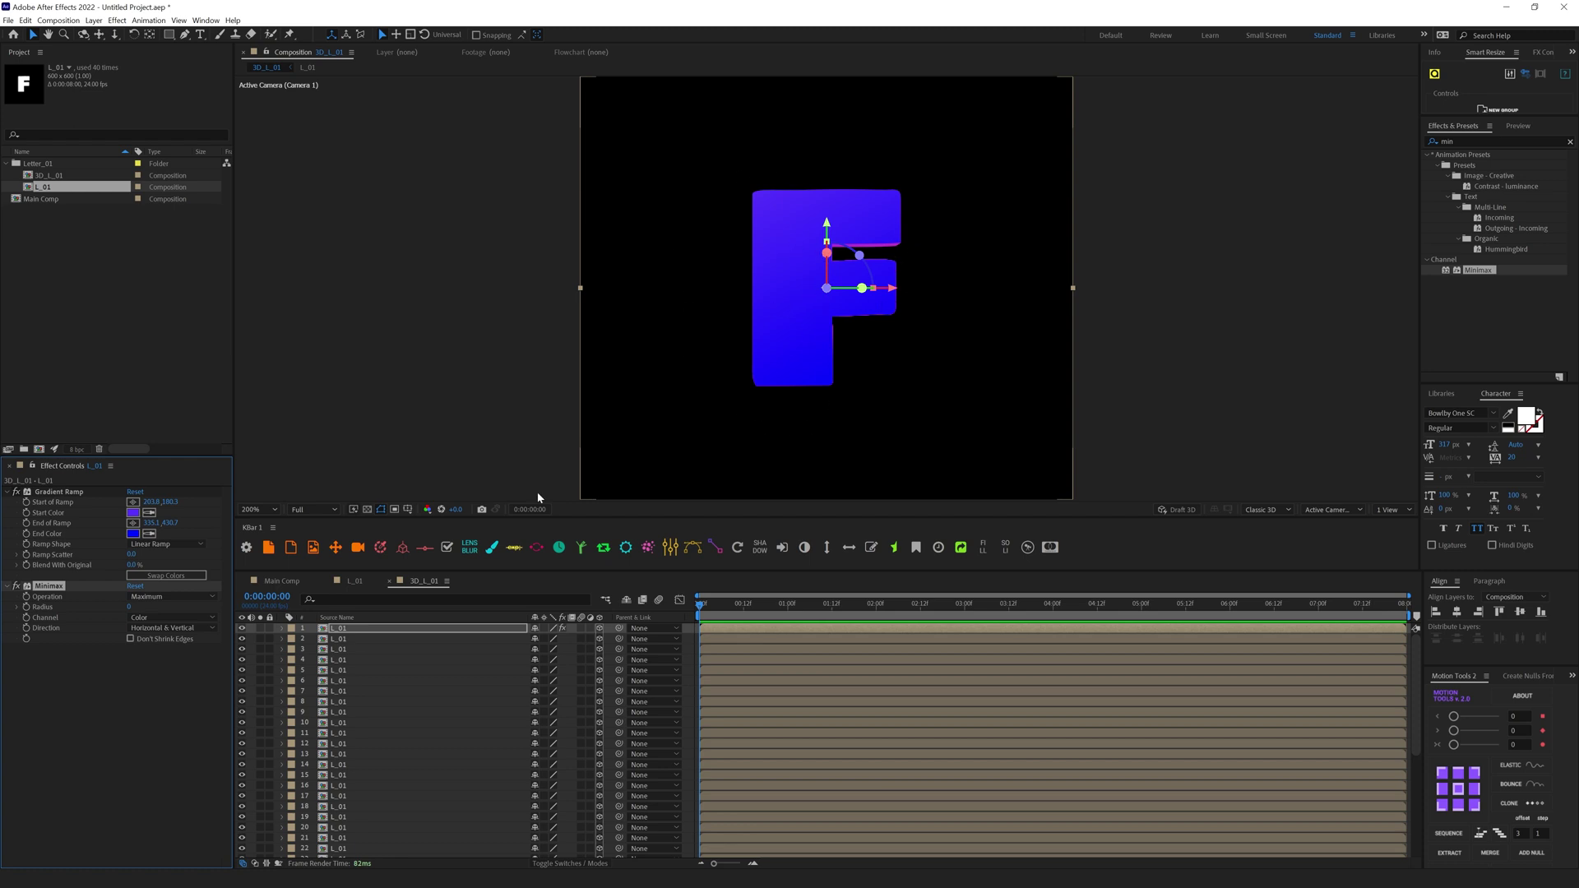
left_click(149, 599)
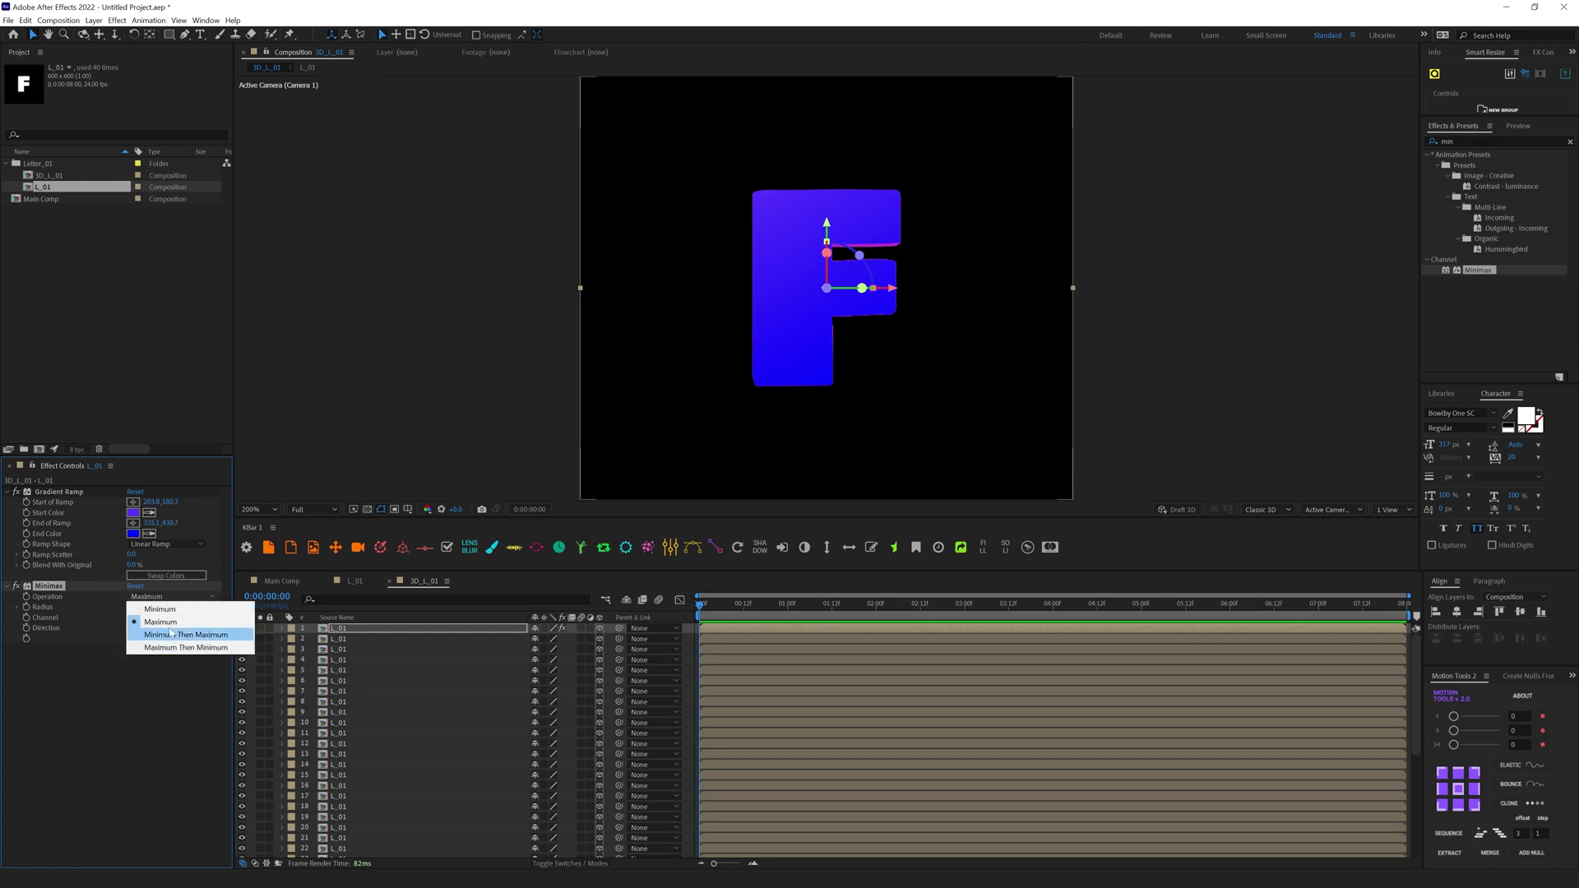
left_click(156, 610)
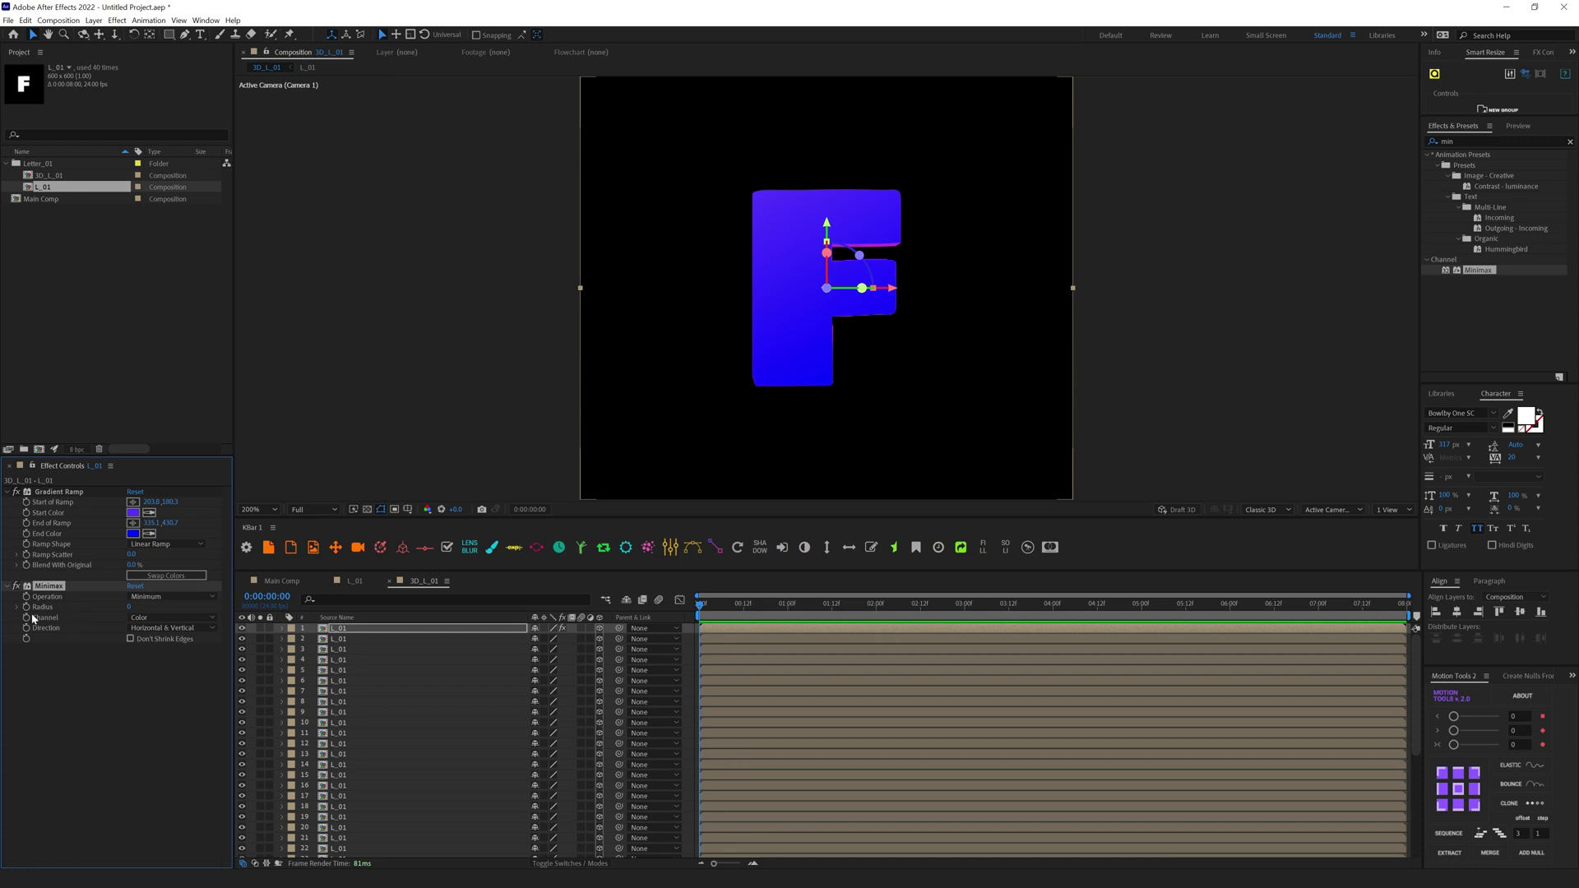
left_click(164, 618)
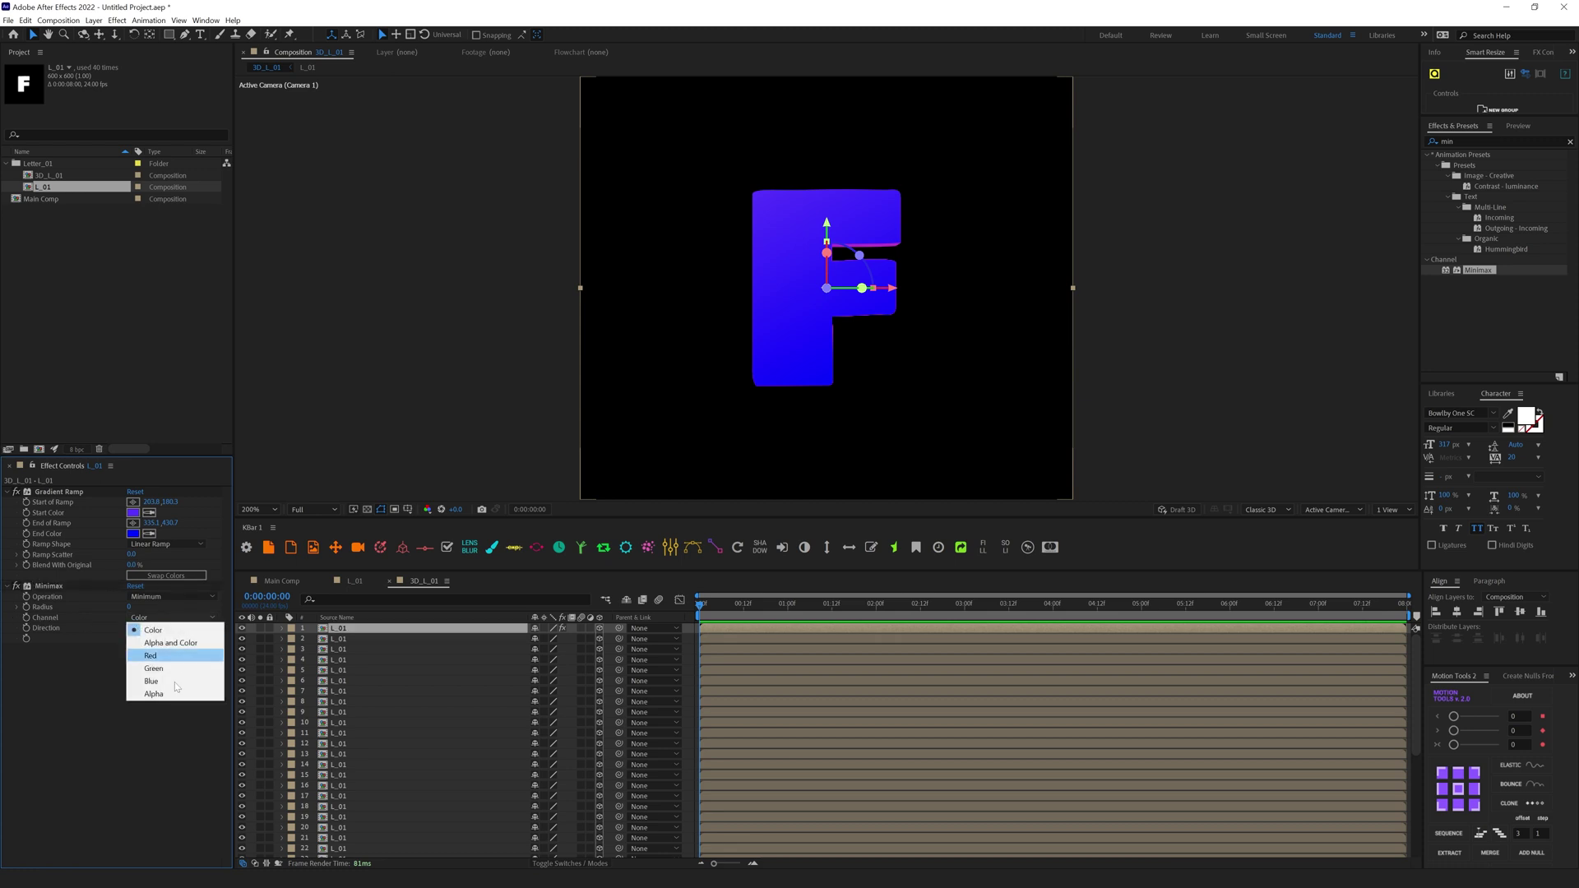
left_click(165, 695)
Step: Shrink the topmost L_01 layer's face by trying a Minimax radius of 1 and settling on 2
left_click(129, 607)
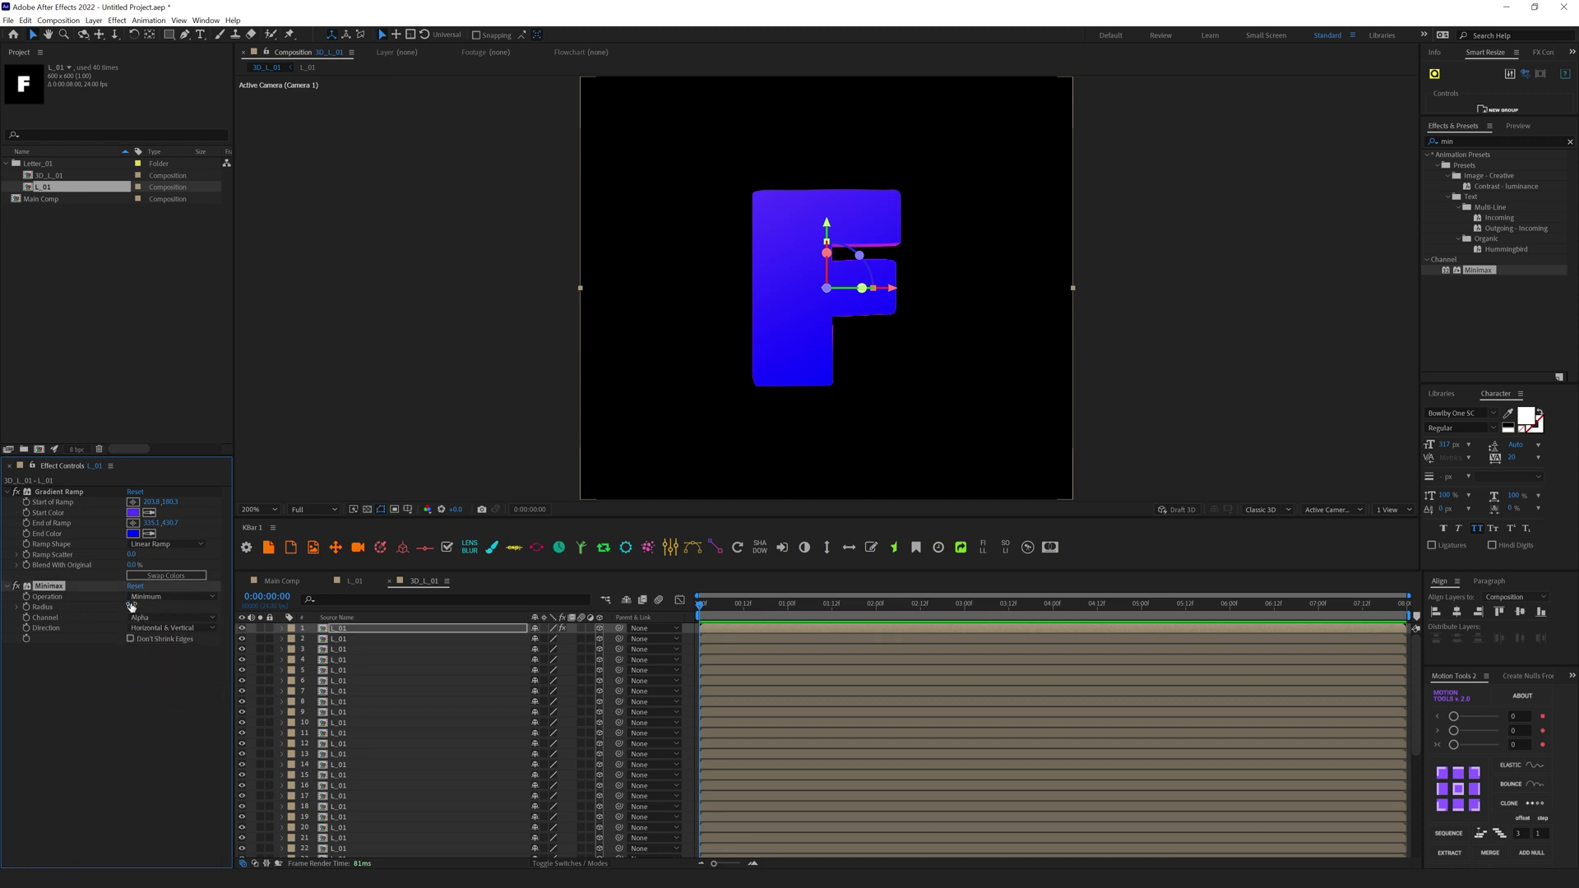
type("1")
key("Return")
left_click(129, 607)
type("2")
key("Return")
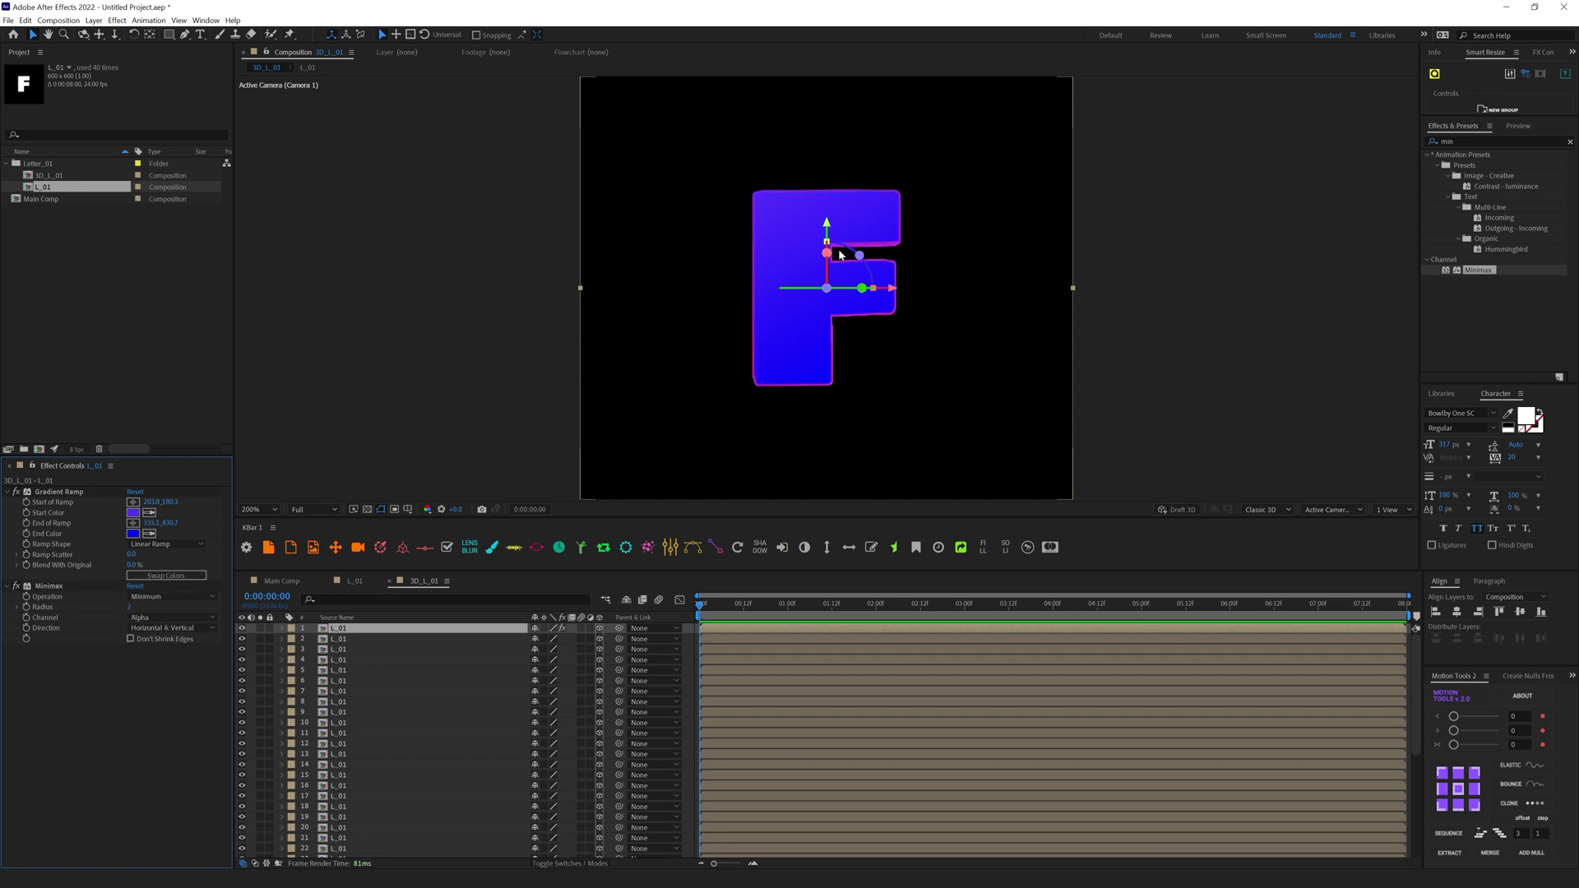
scroll(803, 249, "up", 2)
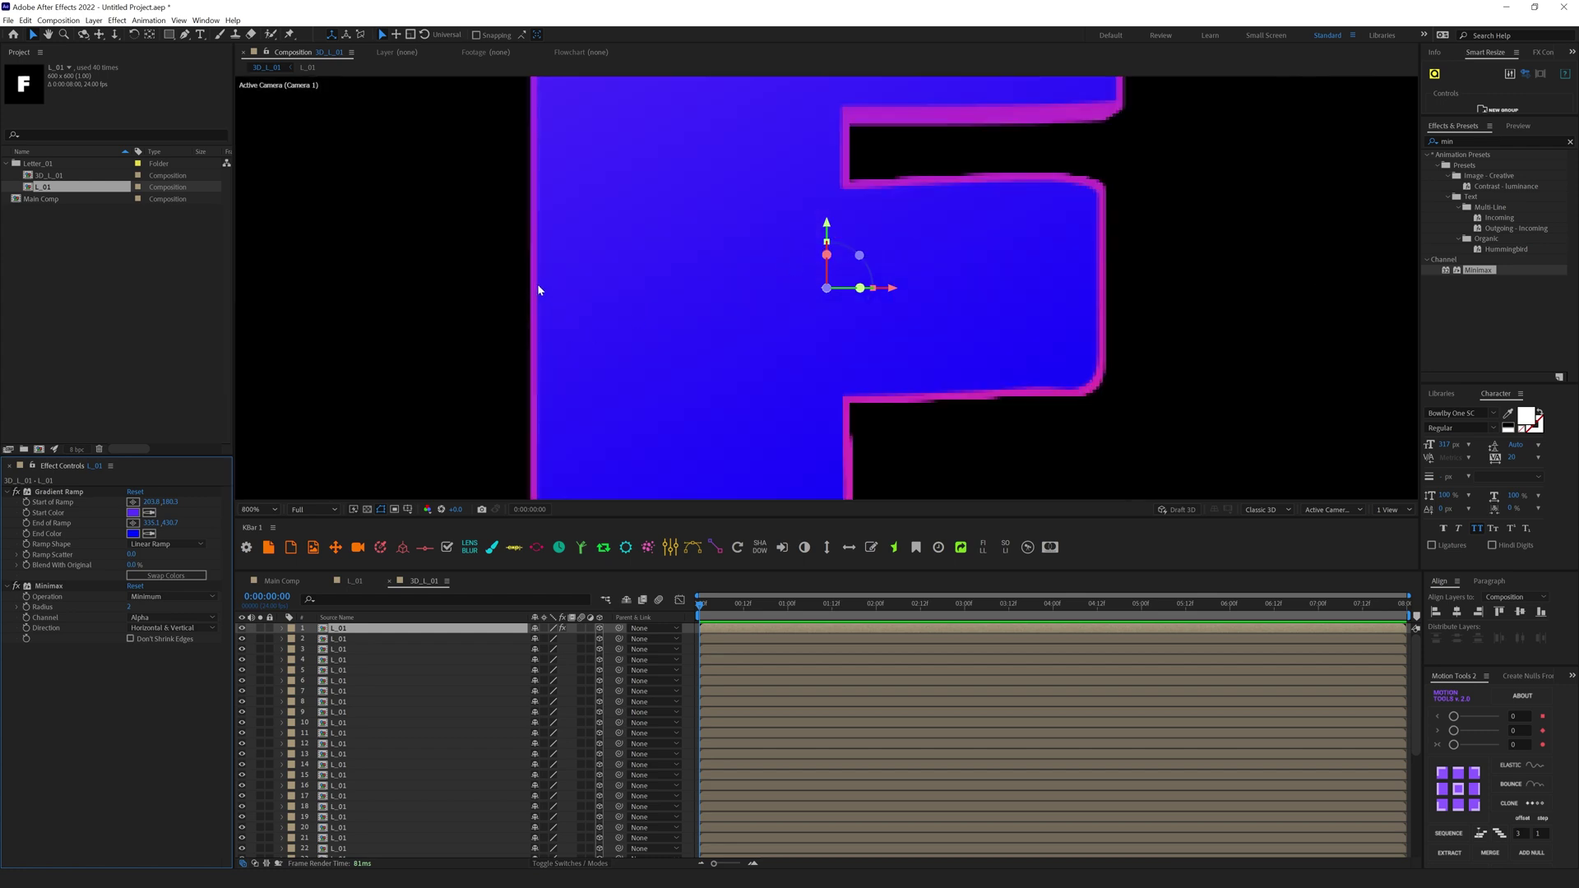
key("comma")
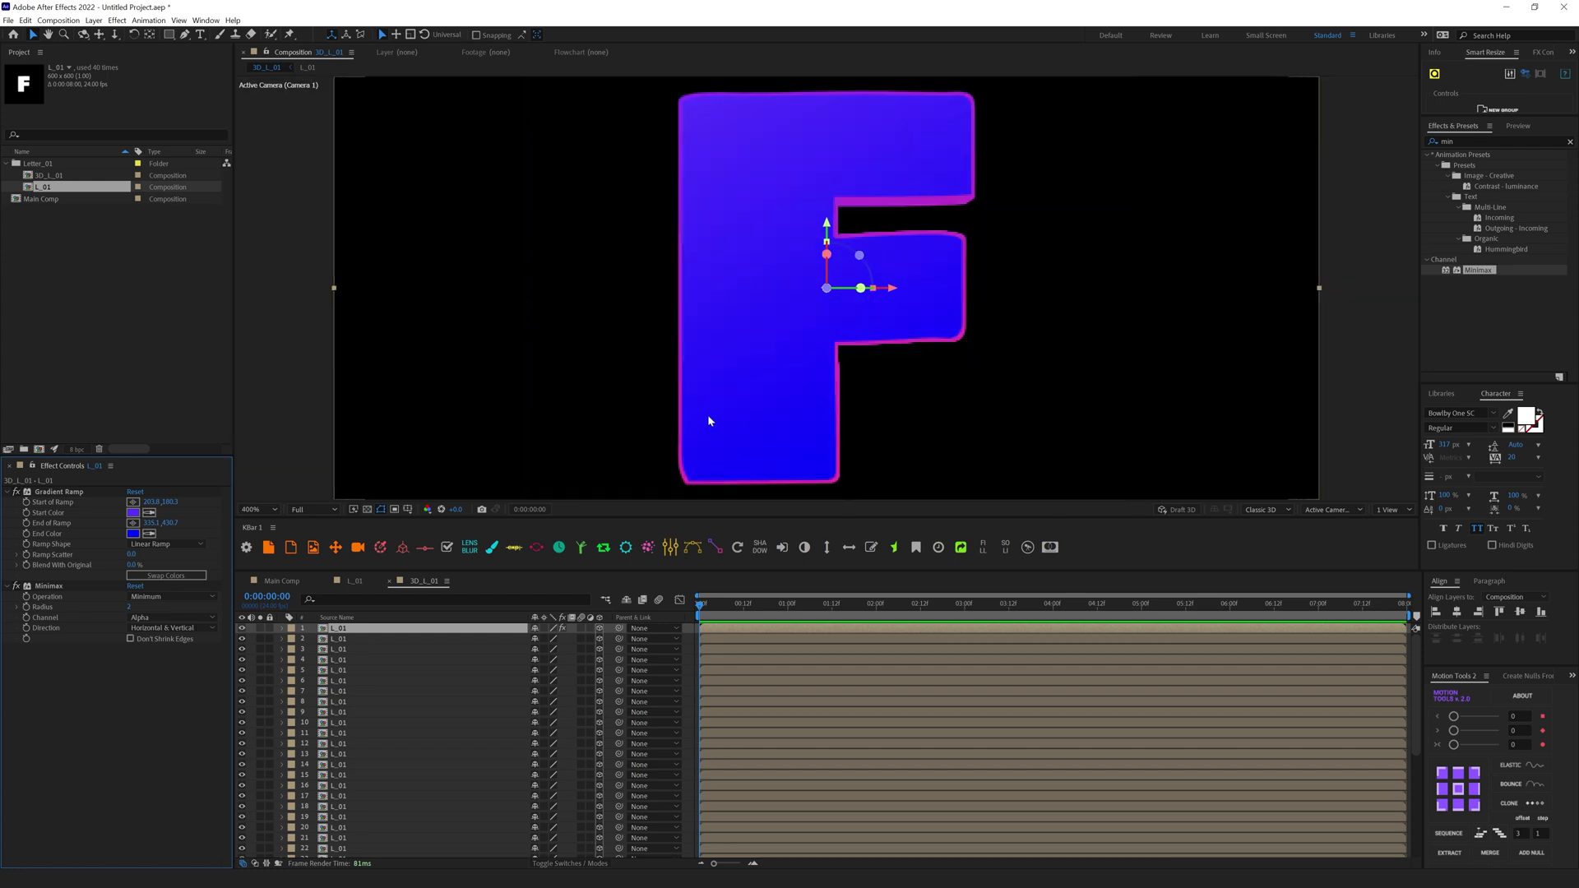
key("comma")
Step: Apply Levels to the second L_01 layer and raise its Output Black to about 150
left_click(341, 639)
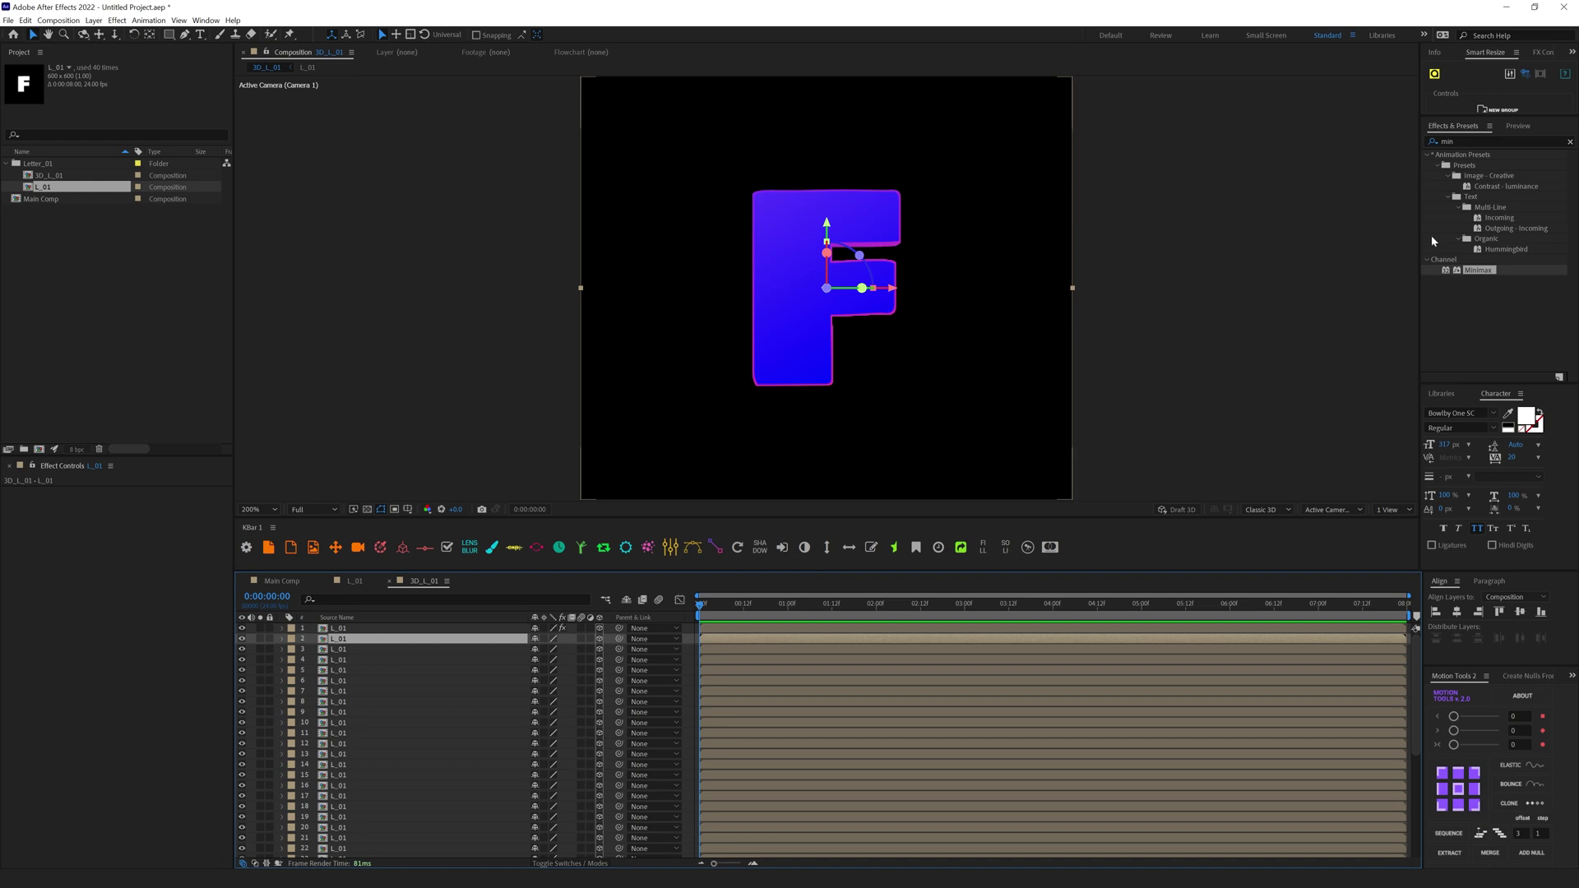
left_click(1466, 141)
type("level")
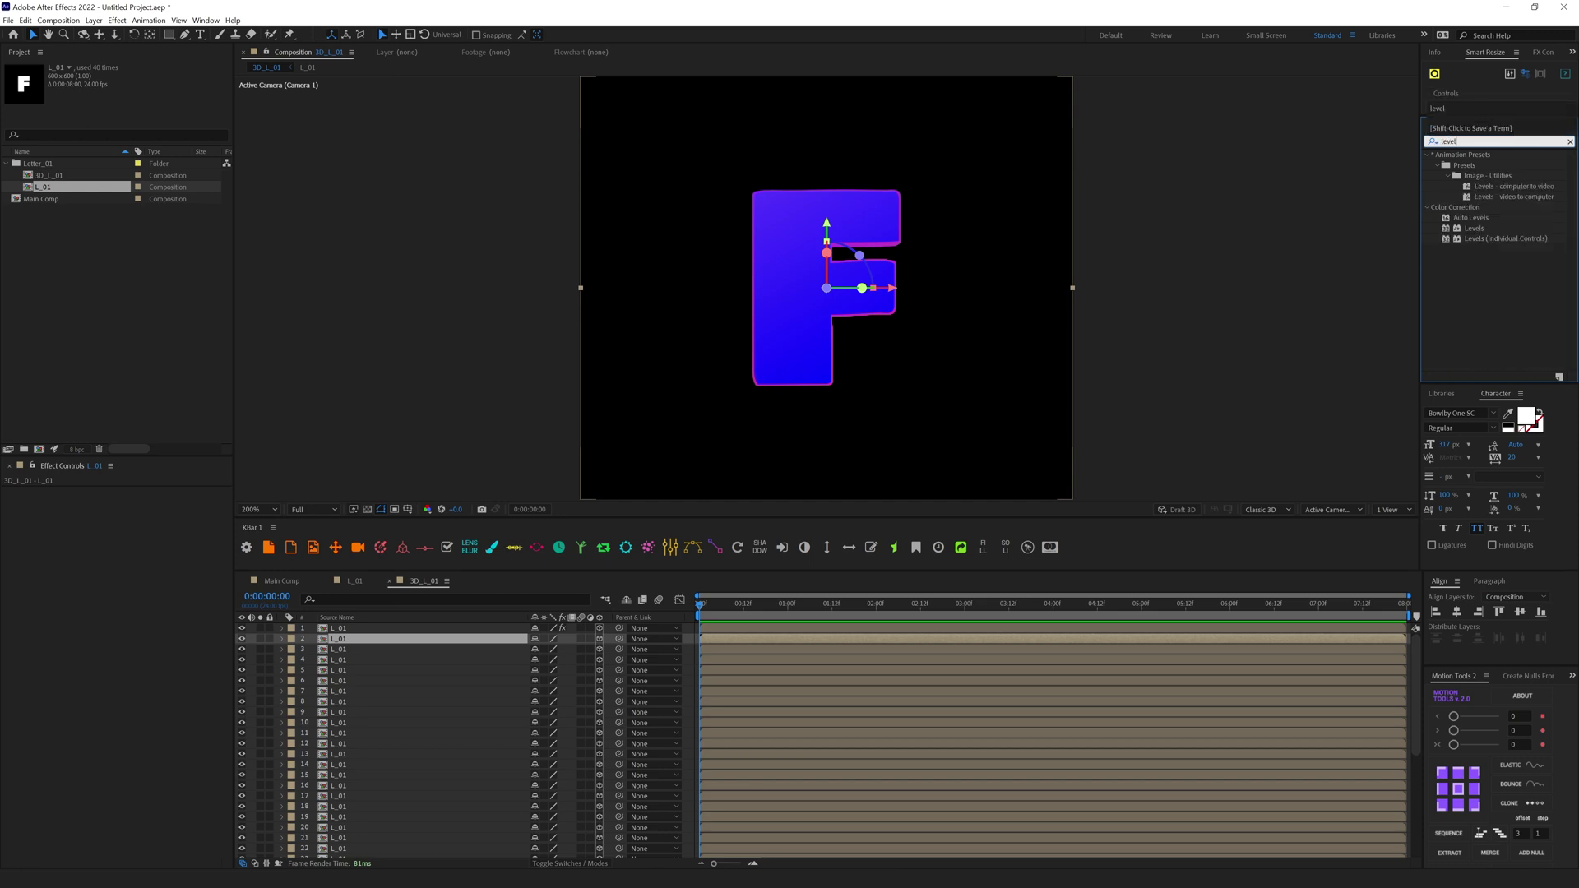
double_click(1474, 228)
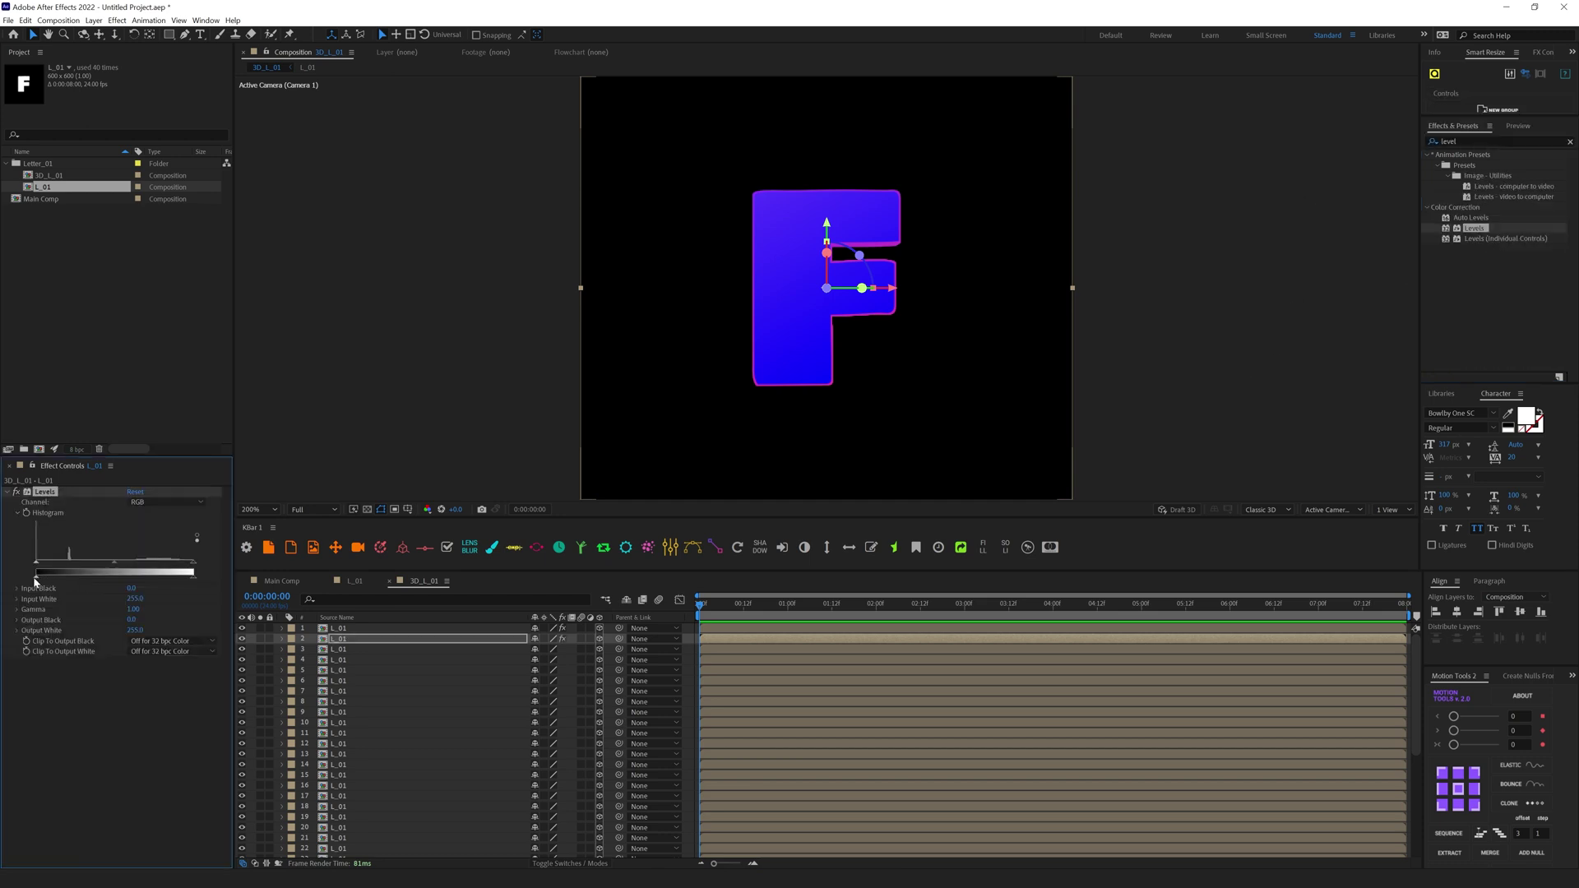
left_click_drag(36, 580, 127, 579)
Step: Create a null object in 3D_L_01 and place it between the L_01 layers and Camera 1
left_click(94, 20)
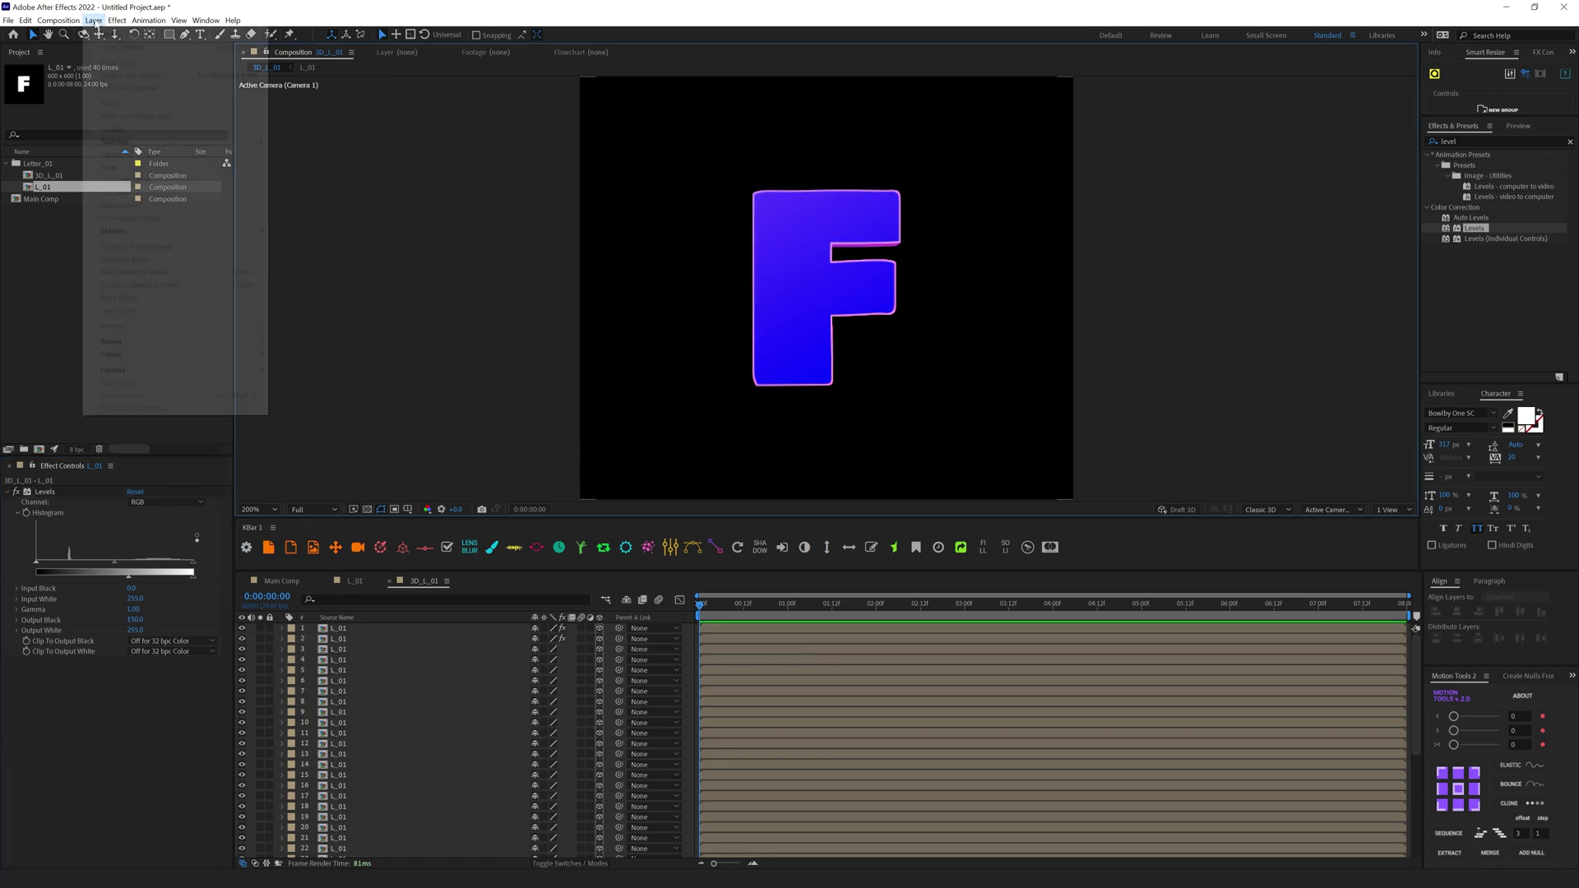
mouse_move(122, 35)
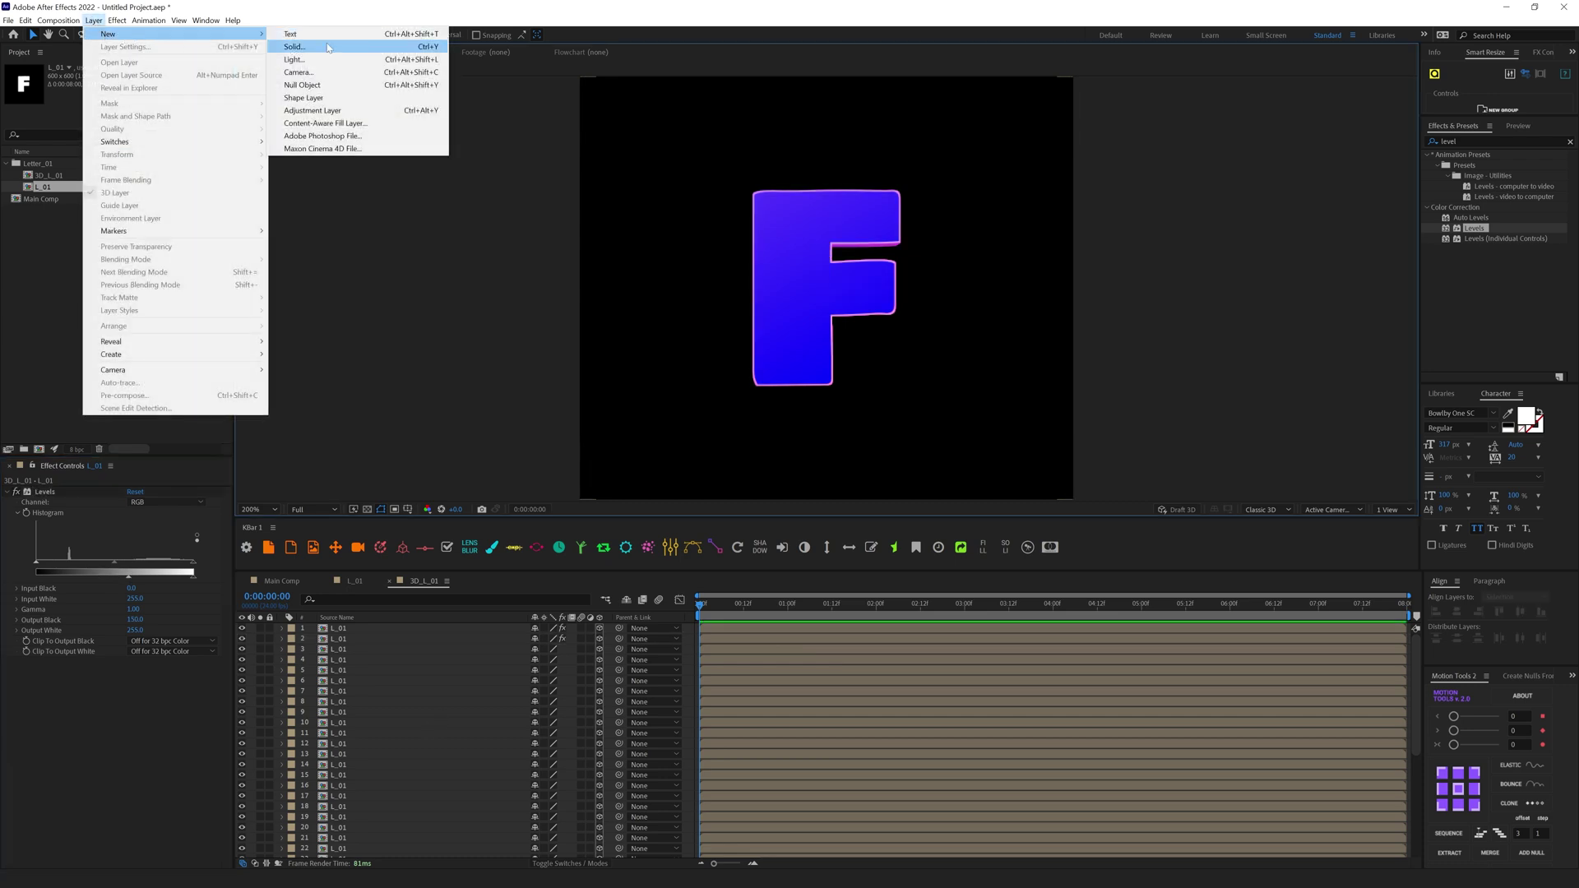
left_click(302, 86)
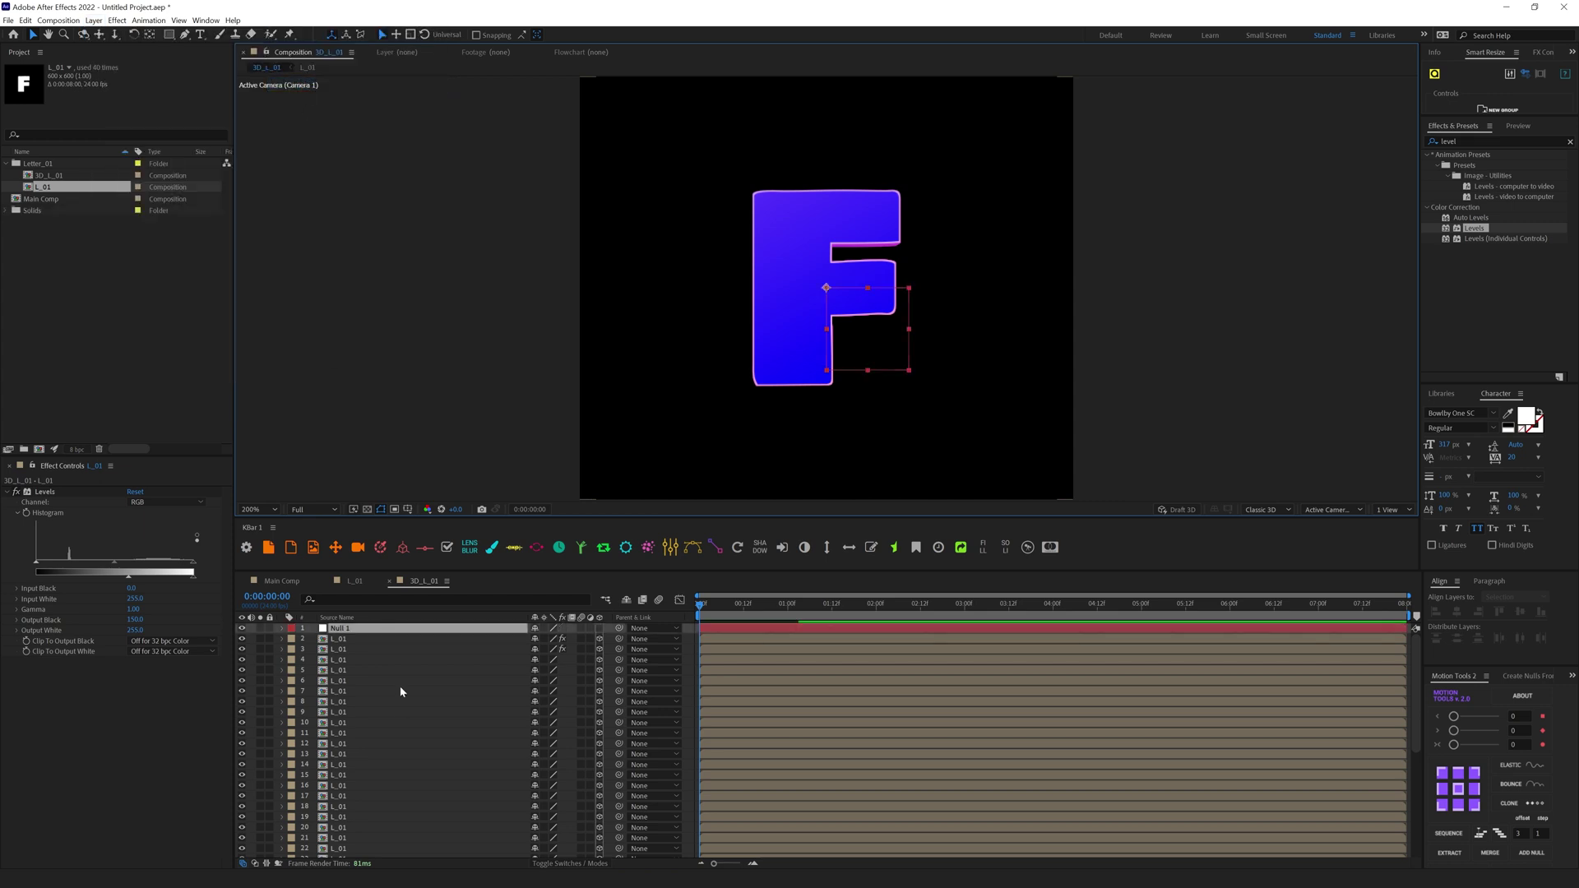
left_click_drag(336, 631, 382, 855)
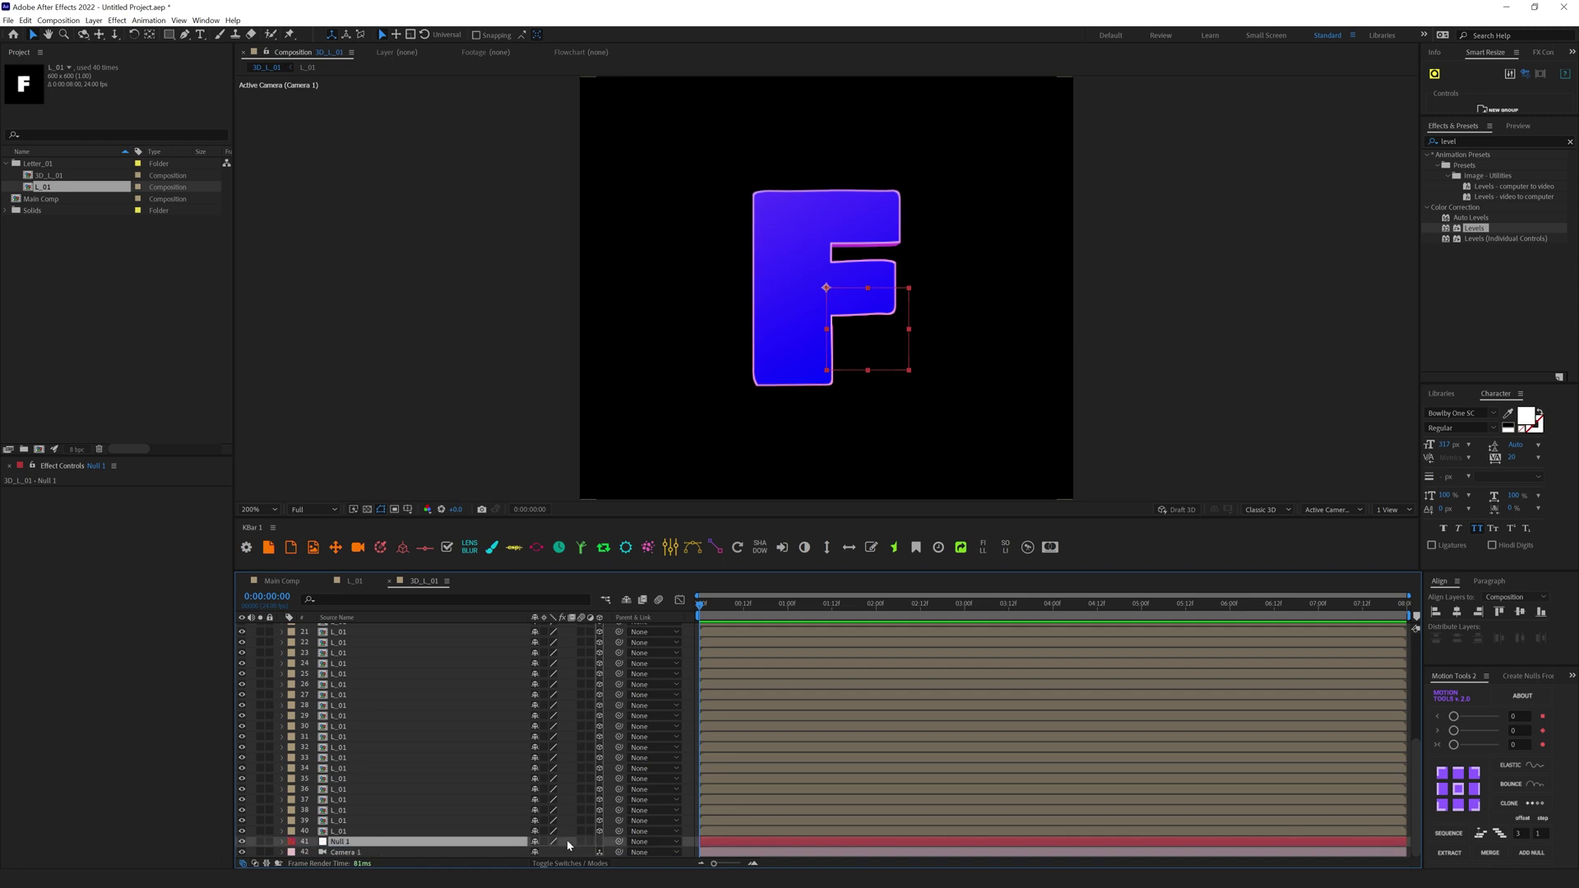
Step: Make Null 1 a 3D layer and set its Anchor Point Z to -20, viewing the stack from the Top view
left_click(600, 842)
key("a")
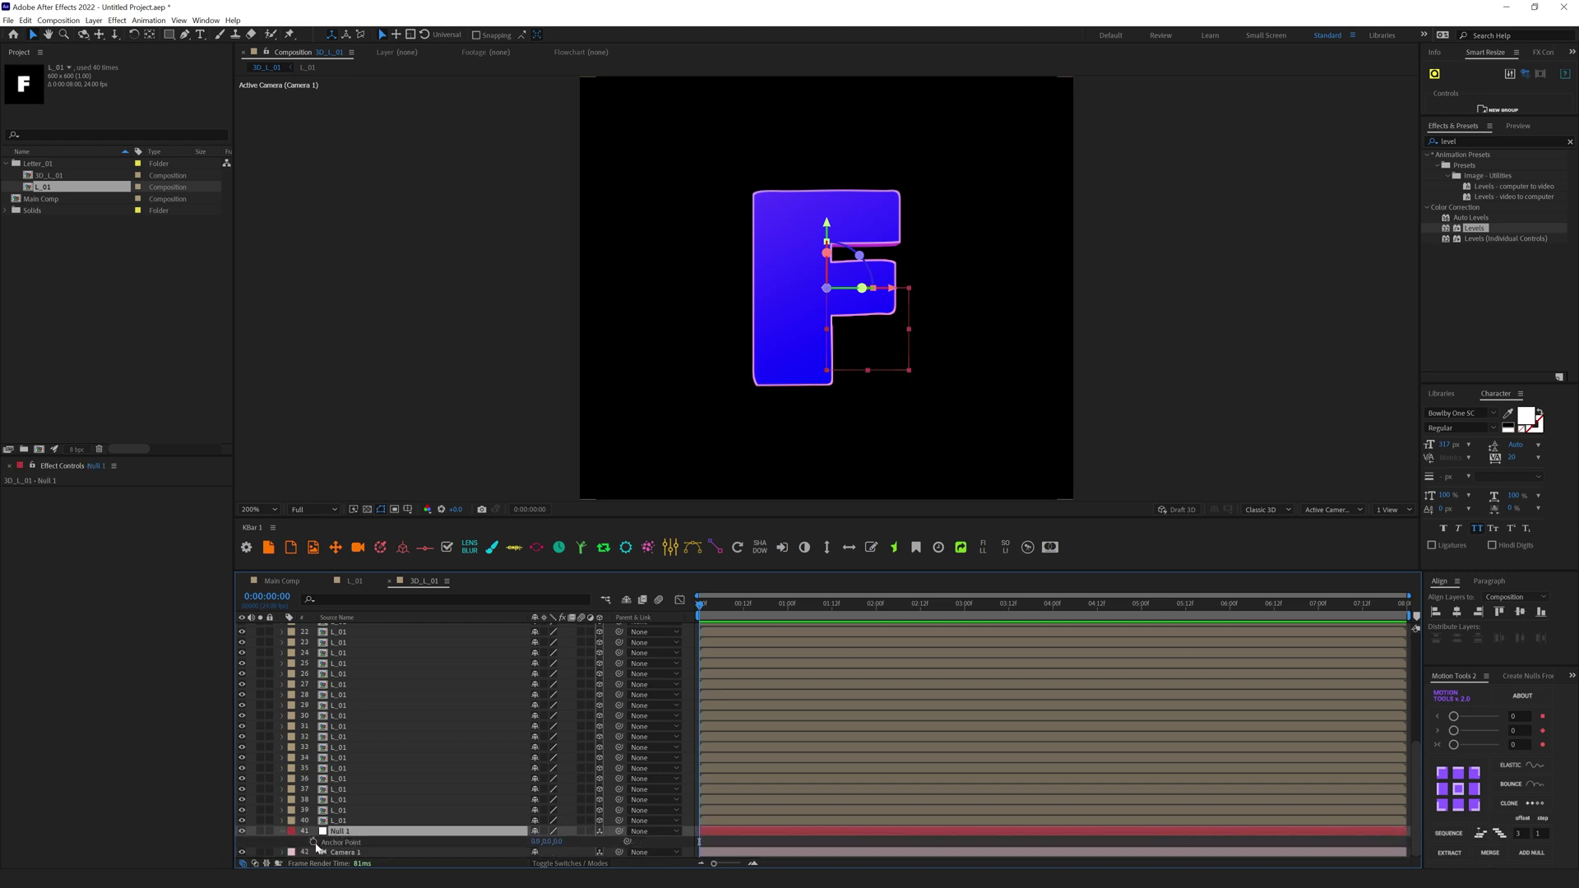
left_click(560, 842)
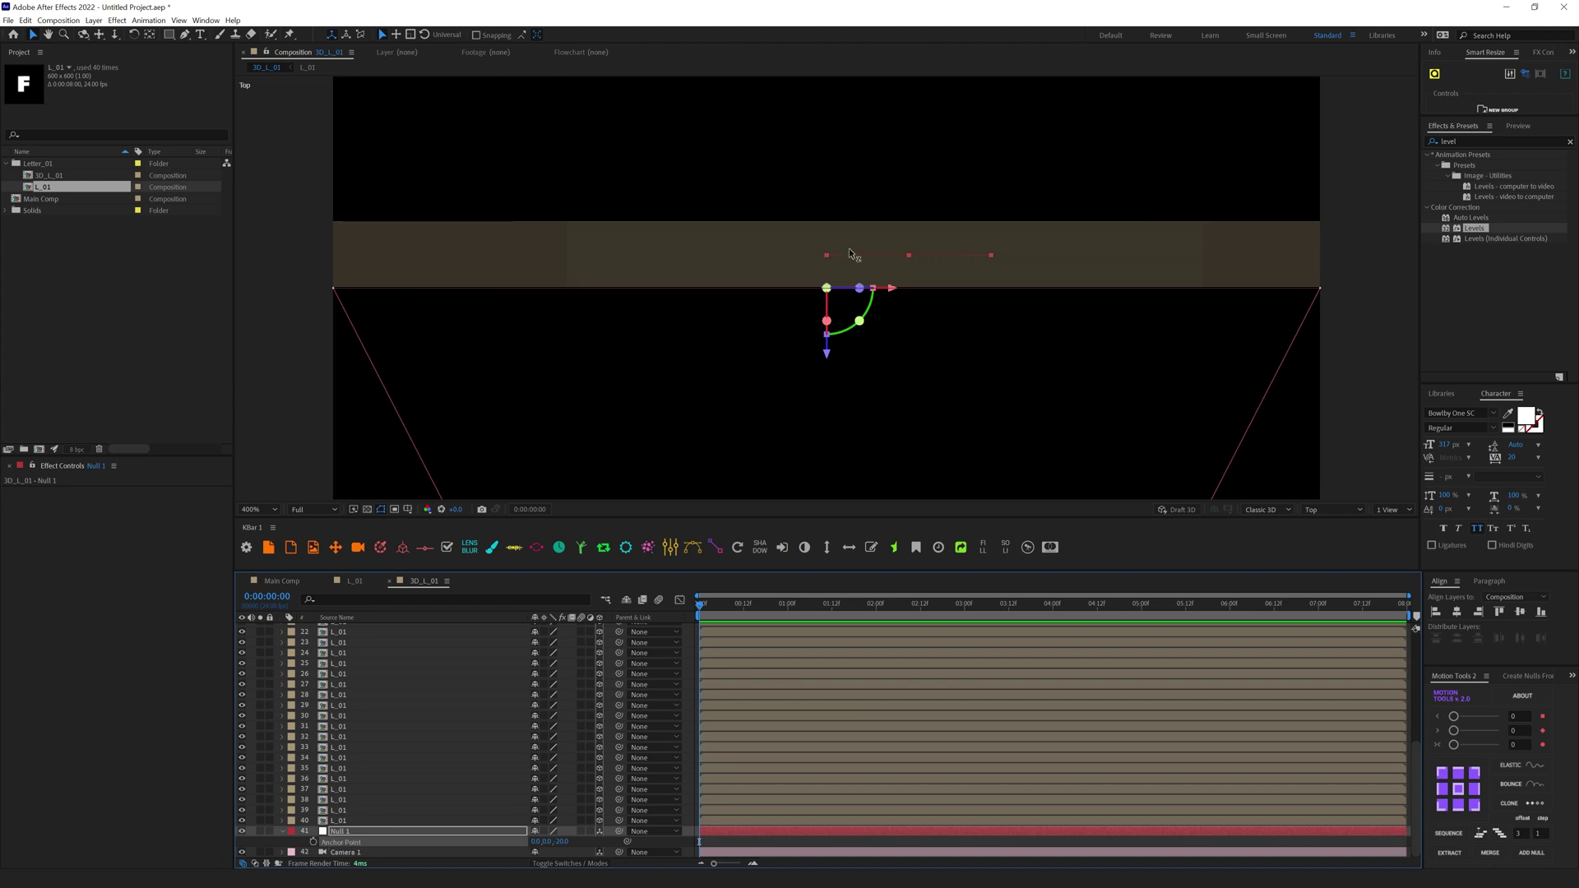
Step: Select all forty L_01 layers and parent them to Null 1
left_click(339, 821)
scroll(364, 730, "up", 5)
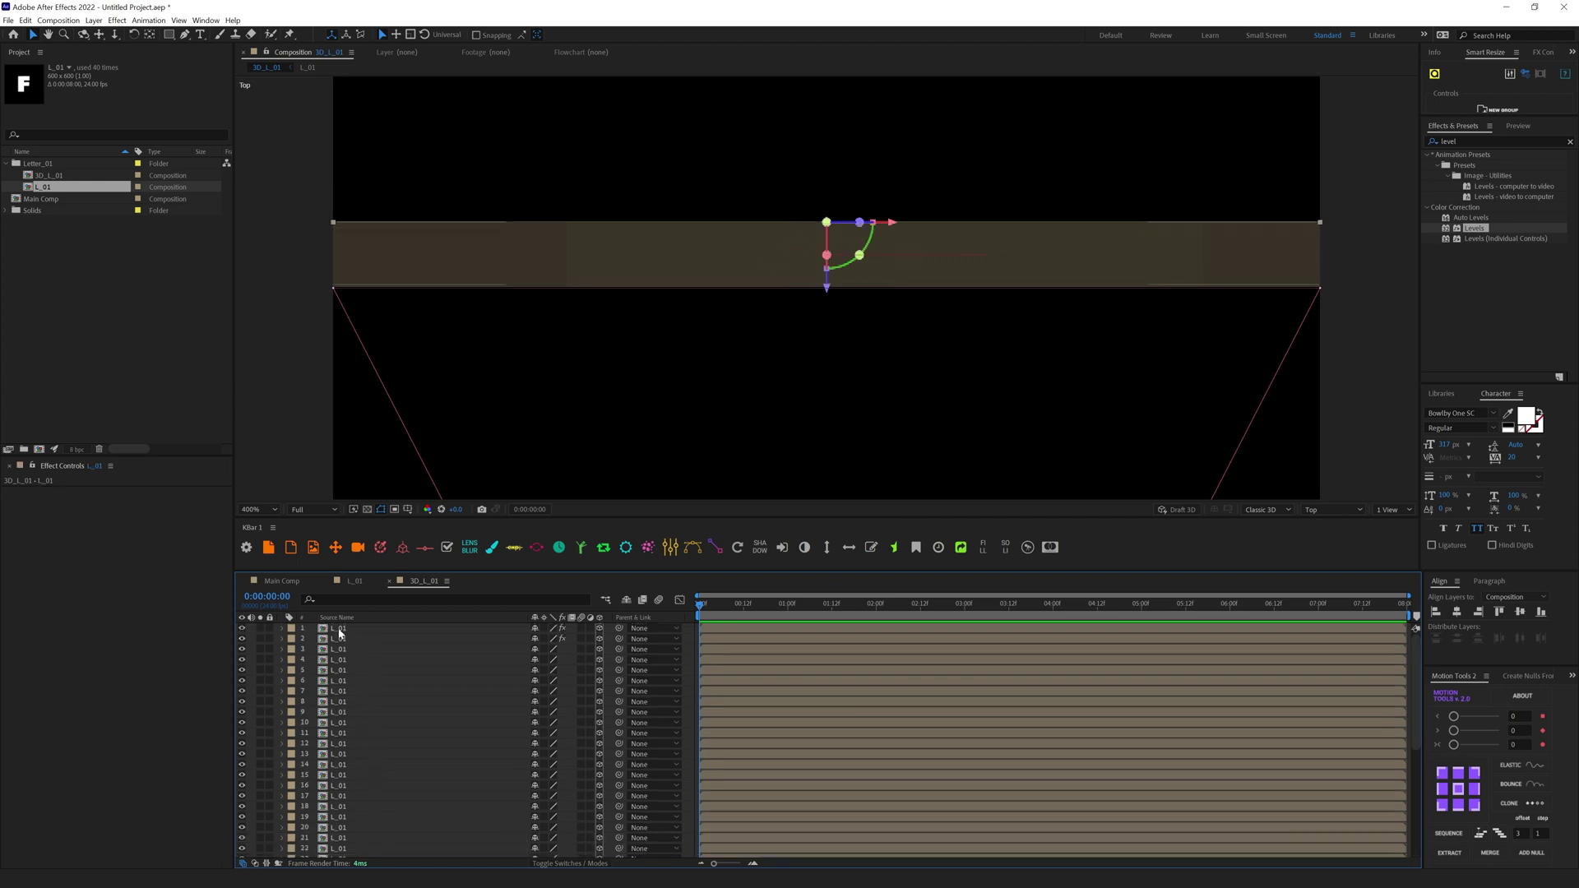
left_click(340, 630, "shift")
scroll(367, 754, "down", 6)
left_click_drag(618, 821, 342, 833)
Step: Rename the null layer as Drive
left_click(340, 833)
key("Return")
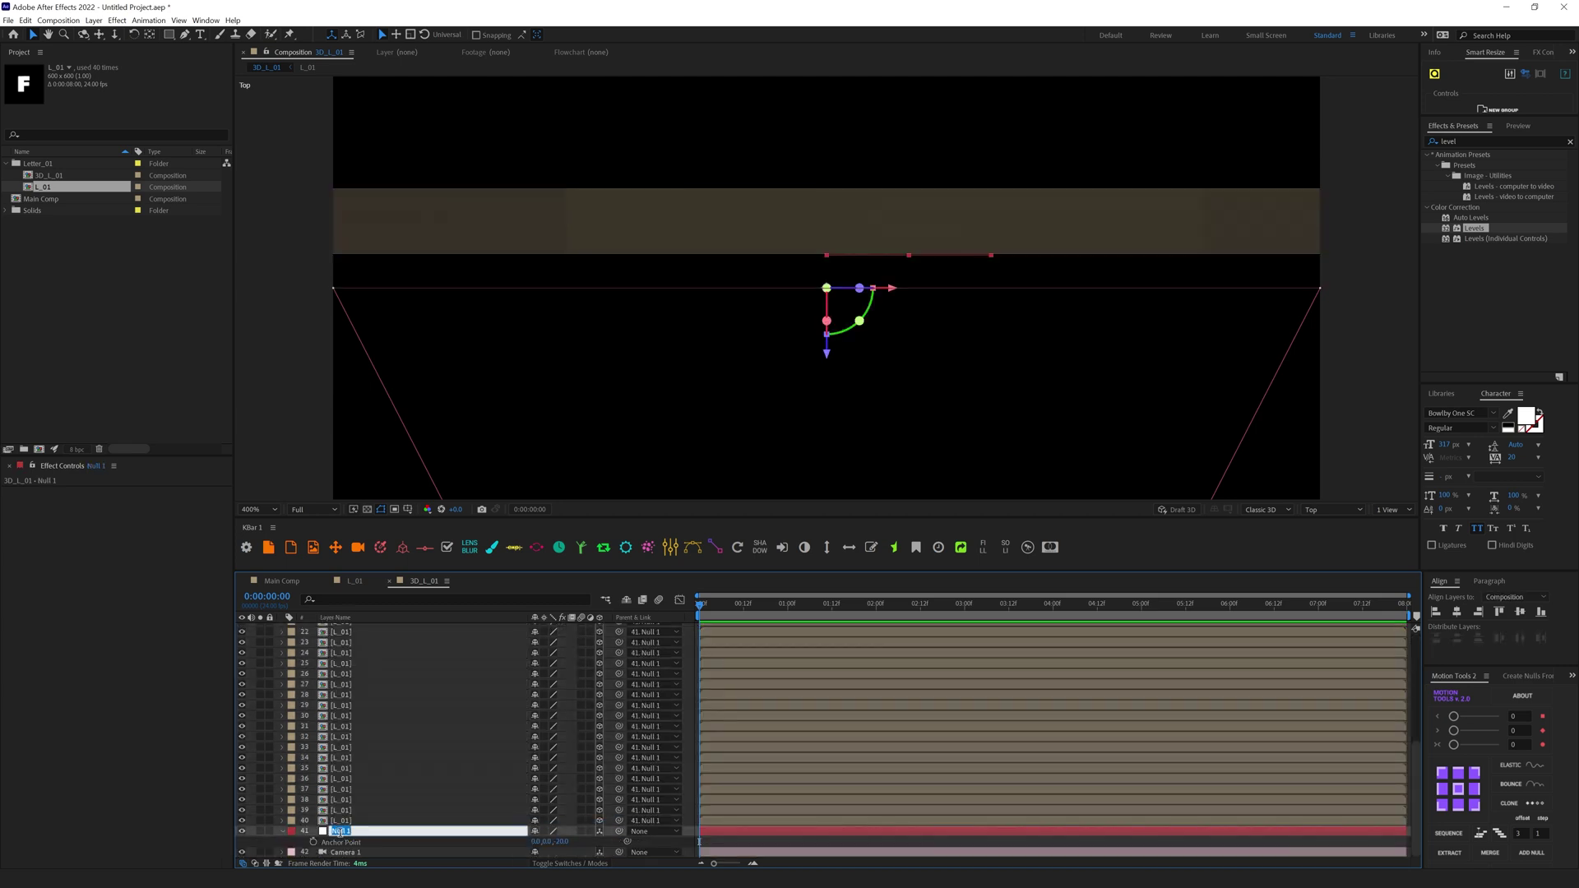
type("Drive")
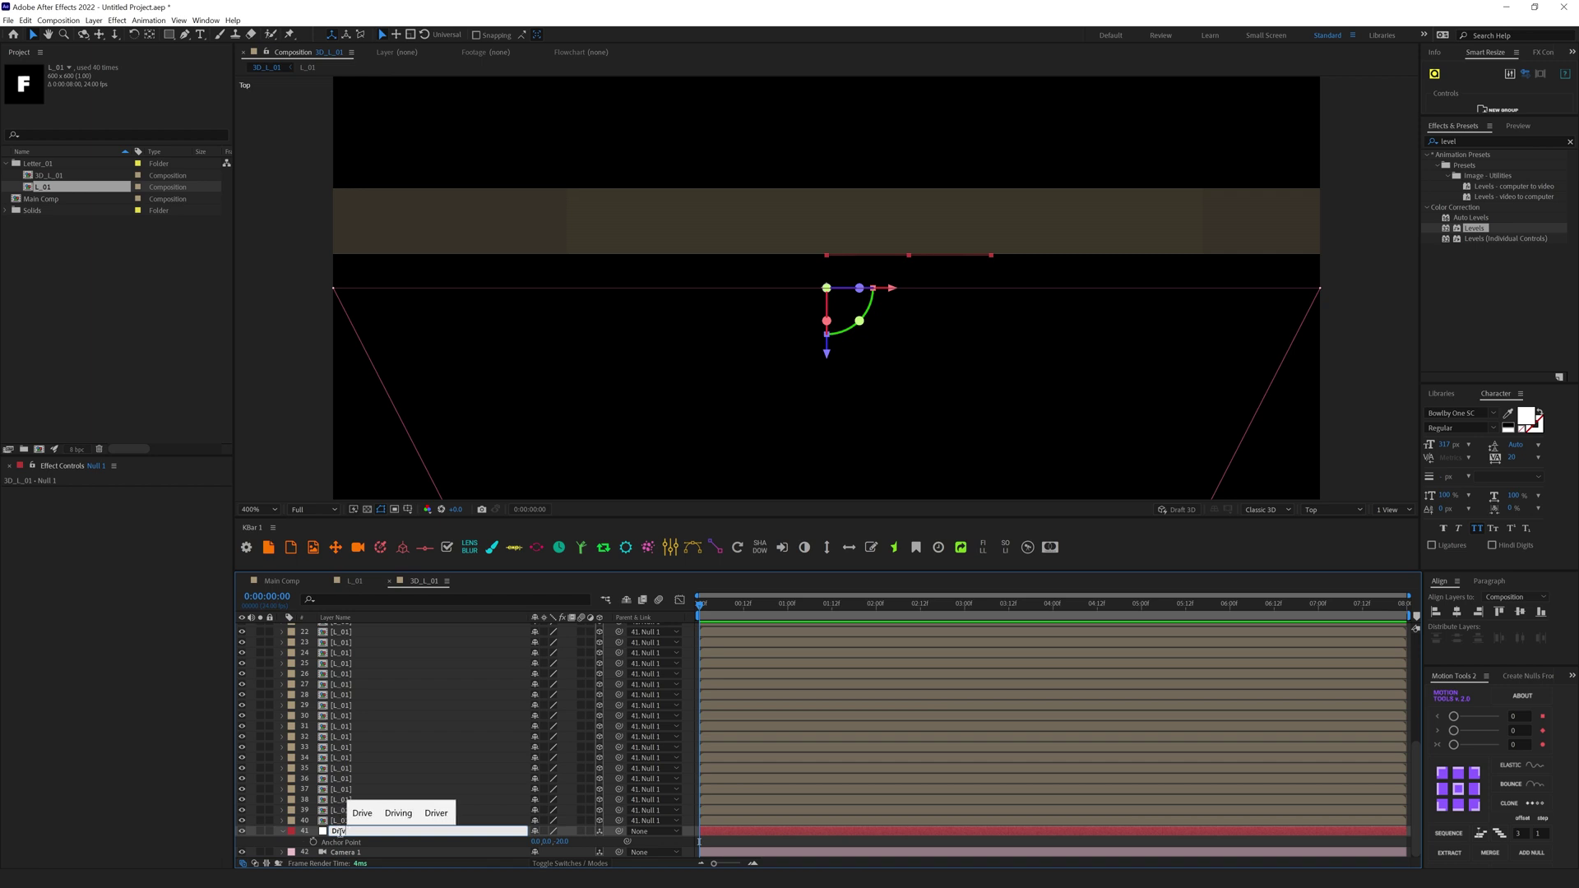
key("Return")
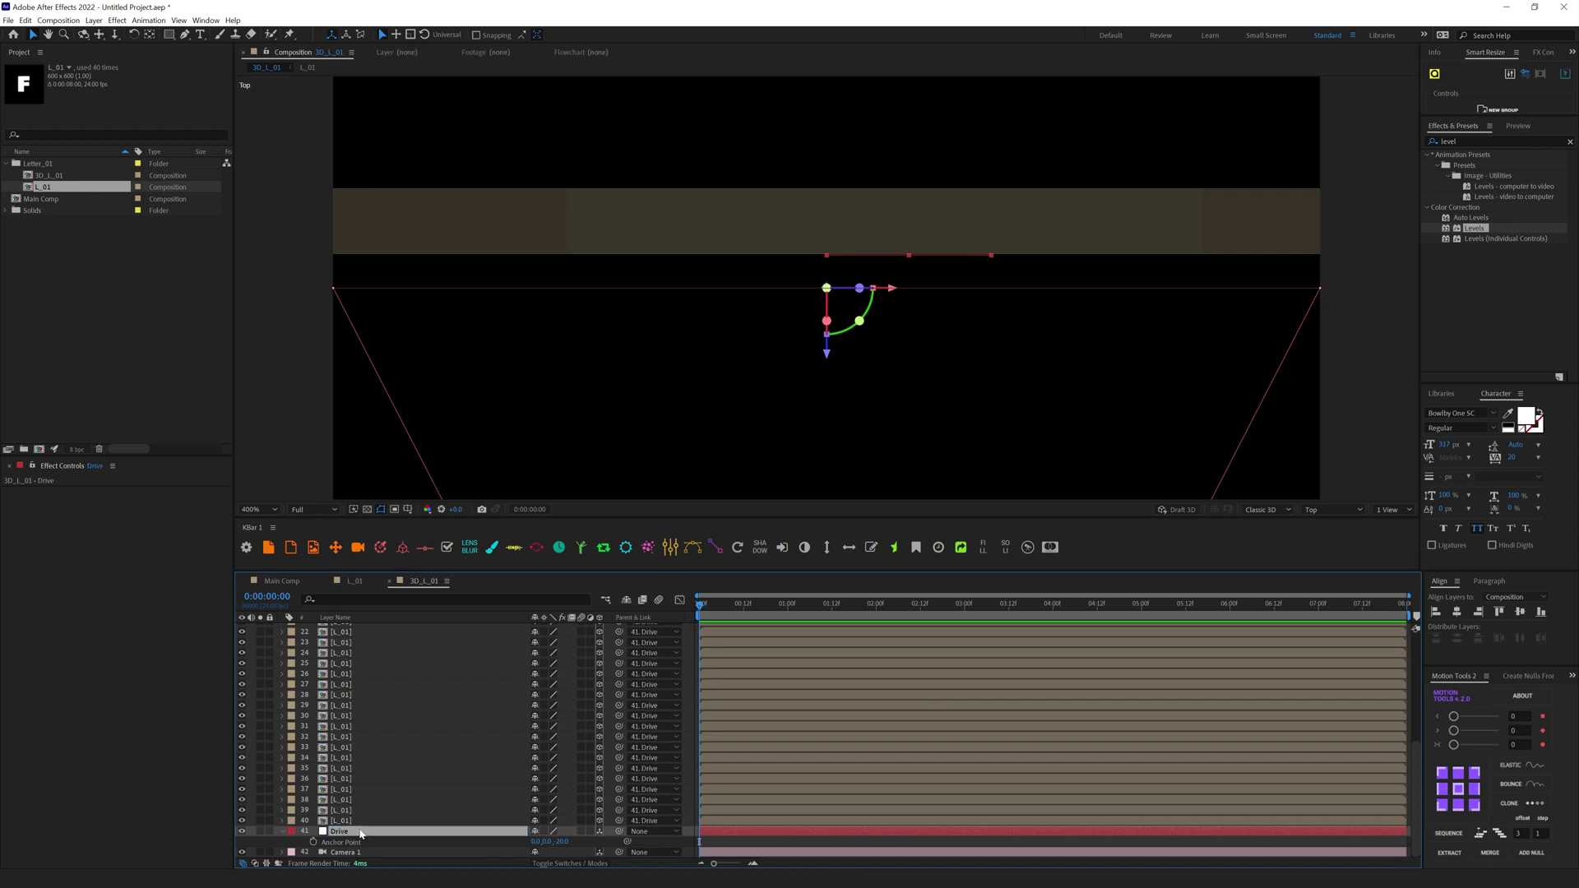
Step: Try rotating the Drive null on its X axis in the Top view
key("r")
left_click_drag(546, 820, 558, 819)
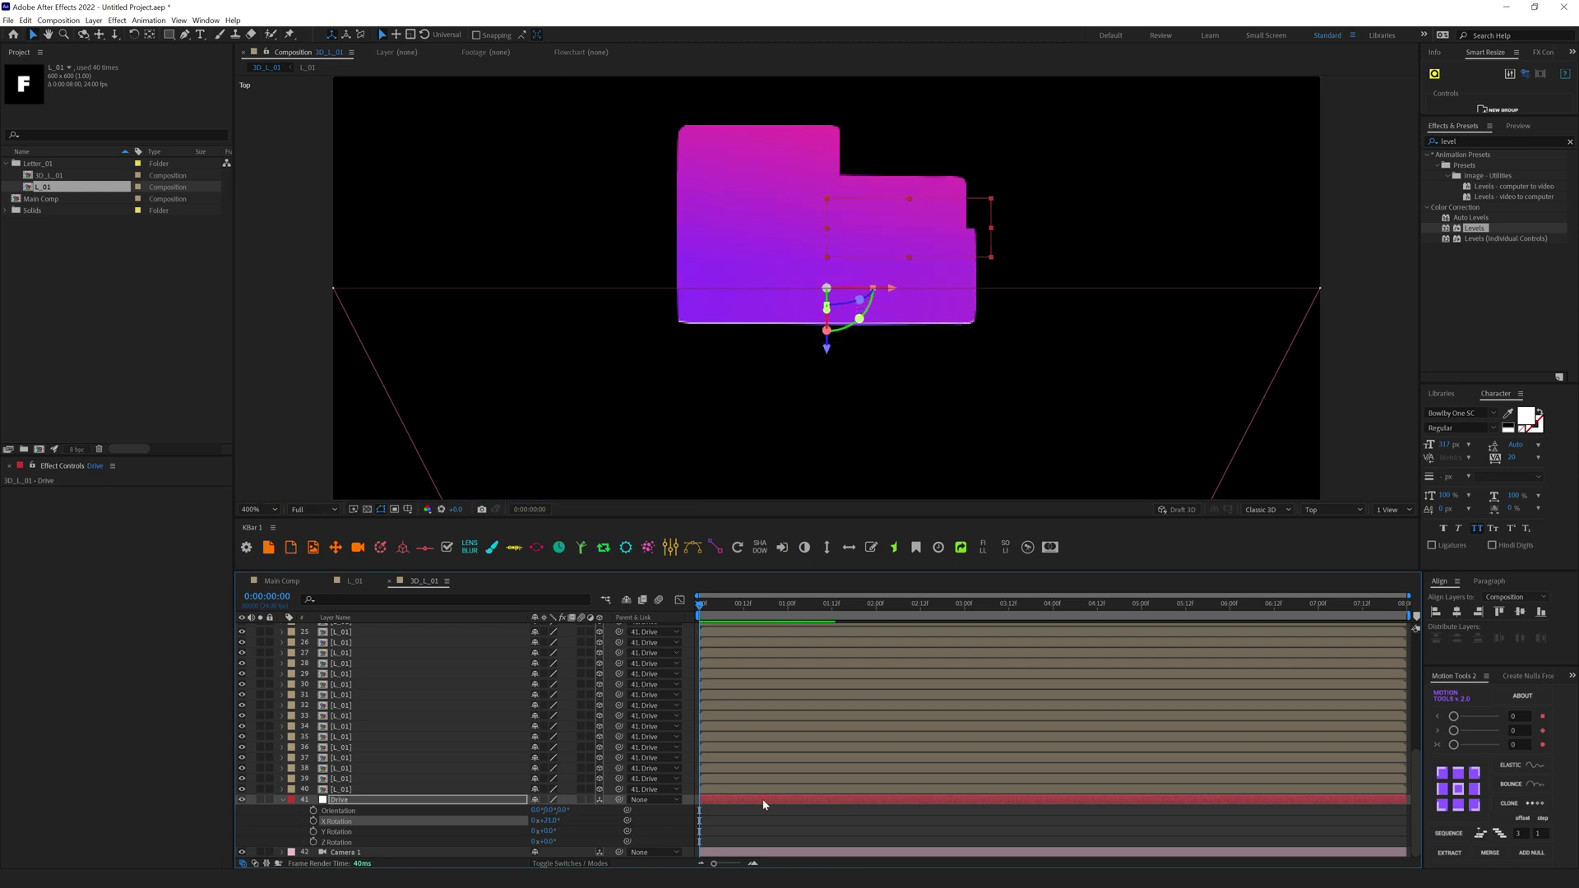
key("ctrl+z")
Step: Switch to the Active Camera view and rotate Drive on X and Y to show the F's top and side faces
left_click(1326, 510)
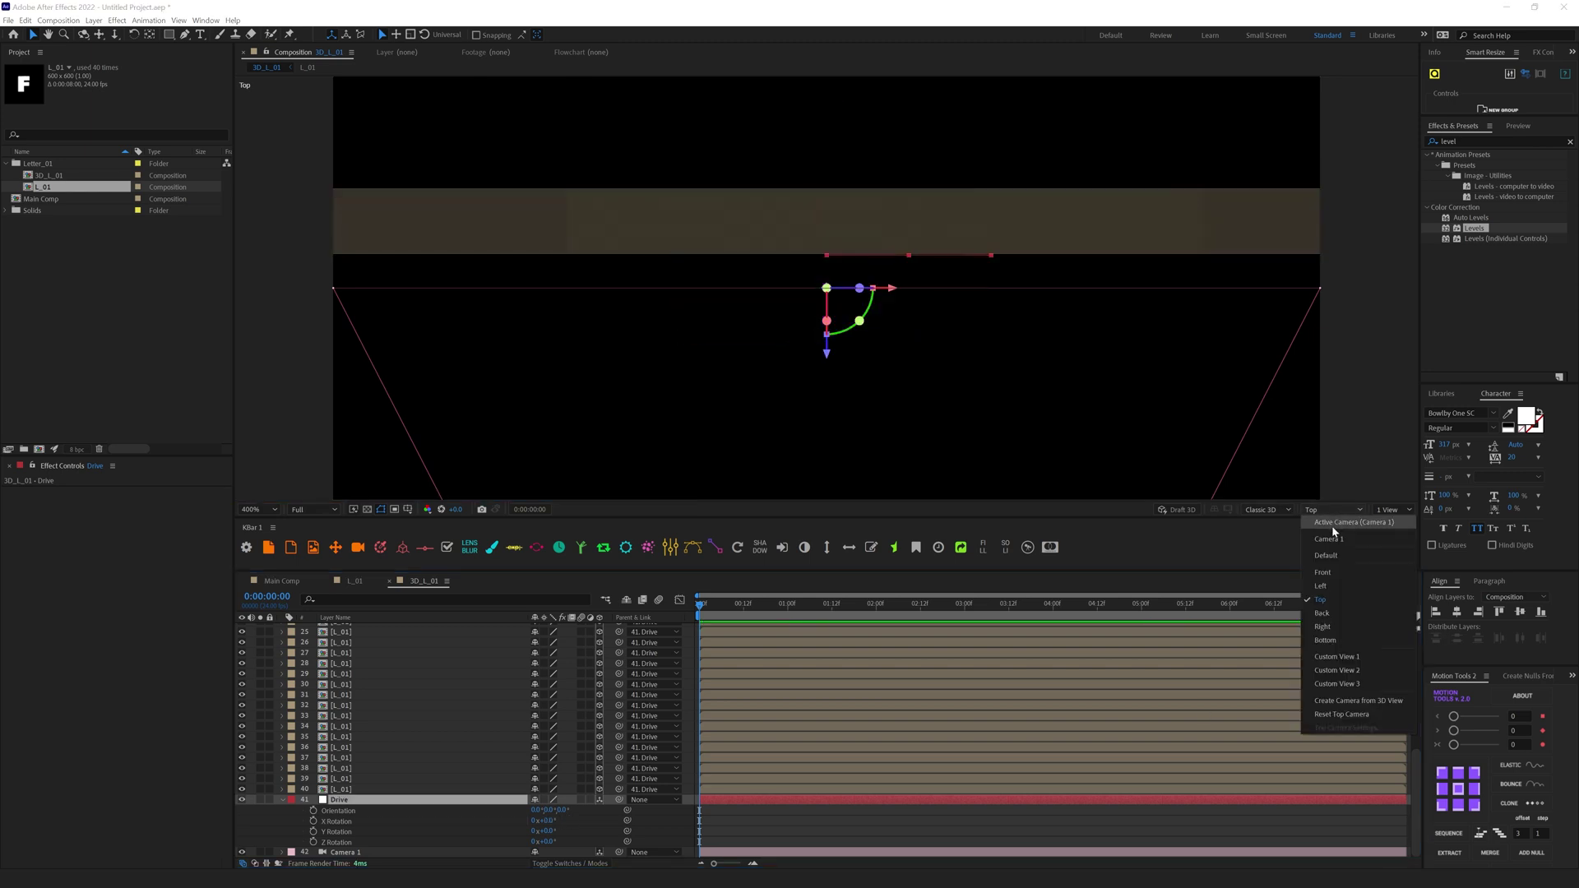
left_click(1331, 524)
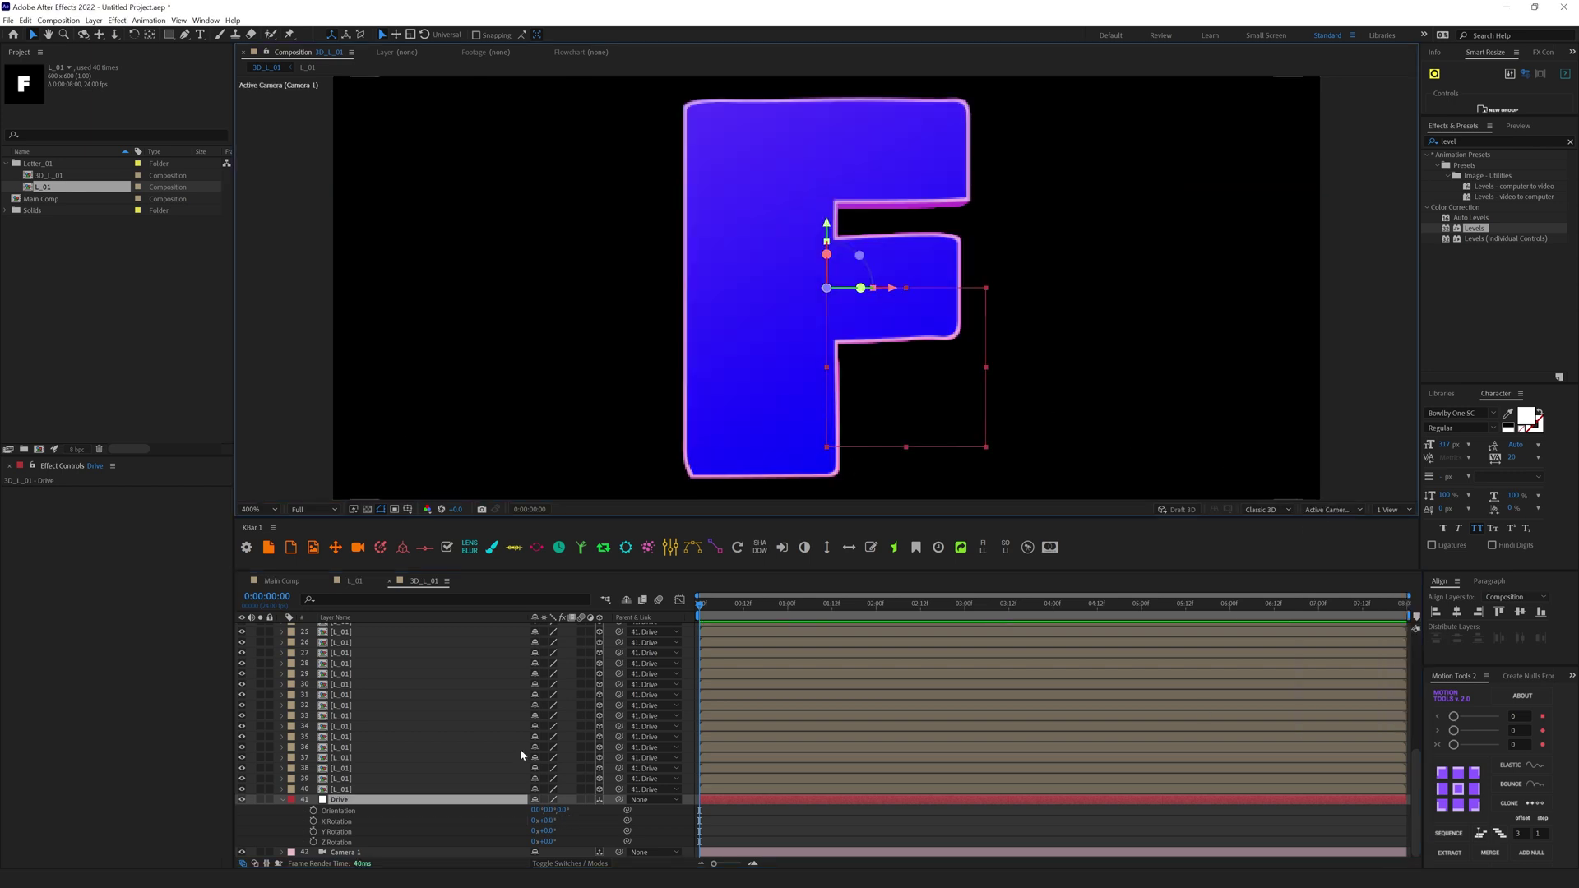
left_click_drag(546, 821, 562, 821)
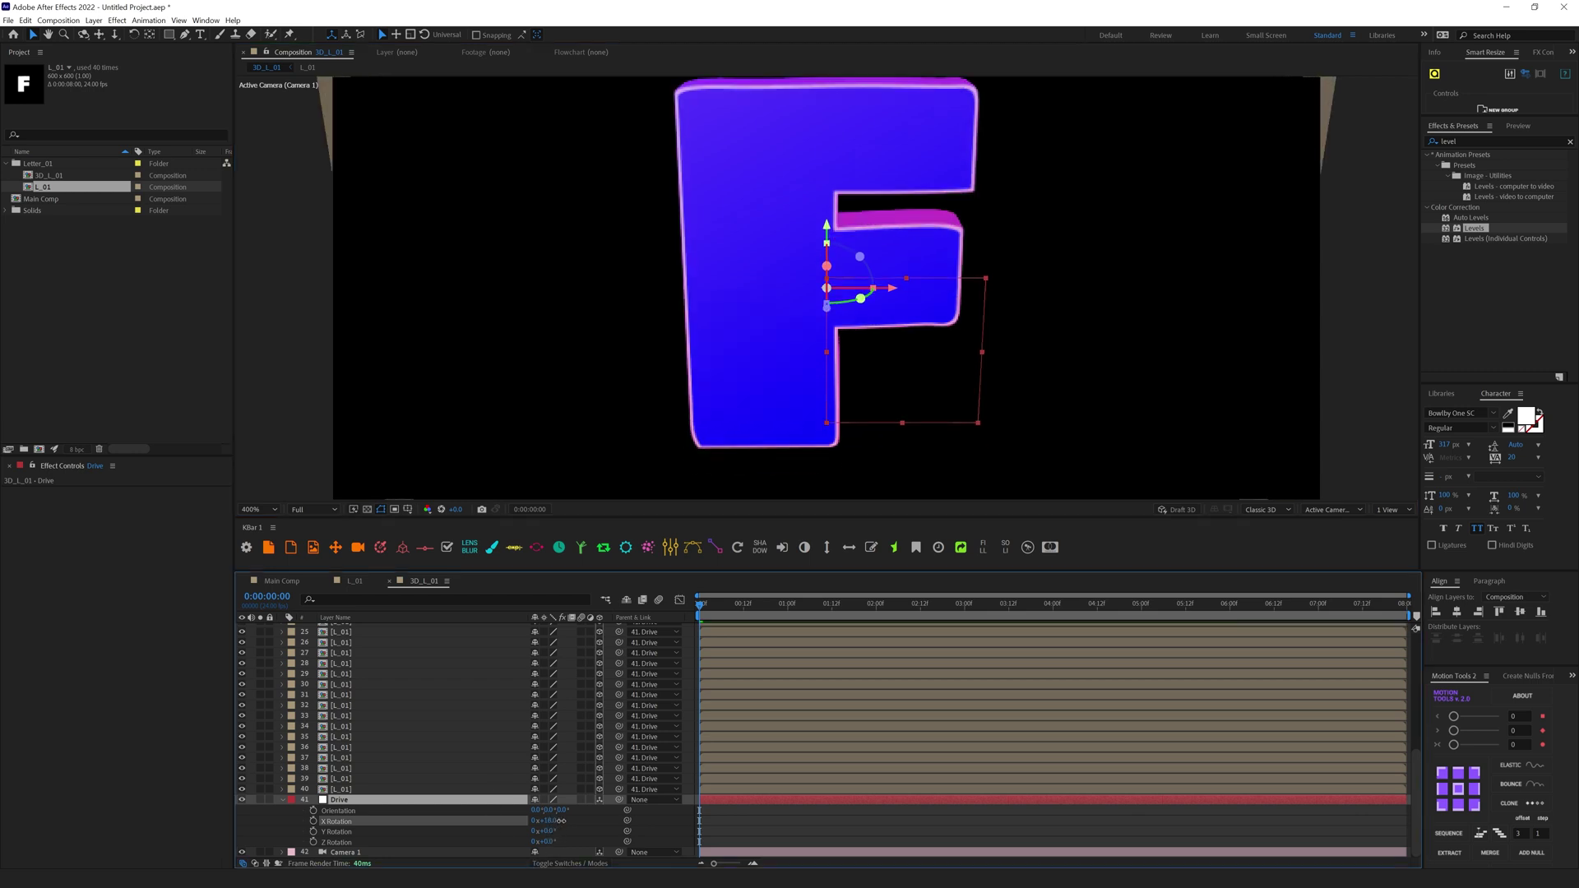
scroll(794, 342, "down", 2)
mouse_move(546, 831)
left_mouse_down()
mouse_move(564, 831)
mouse_move(520, 823)
mouse_move(545, 821)
left_mouse_up()
Step: Rename the topmost L_01 layer as Cap and the second one as Edge
scroll(306, 822, "up", 8)
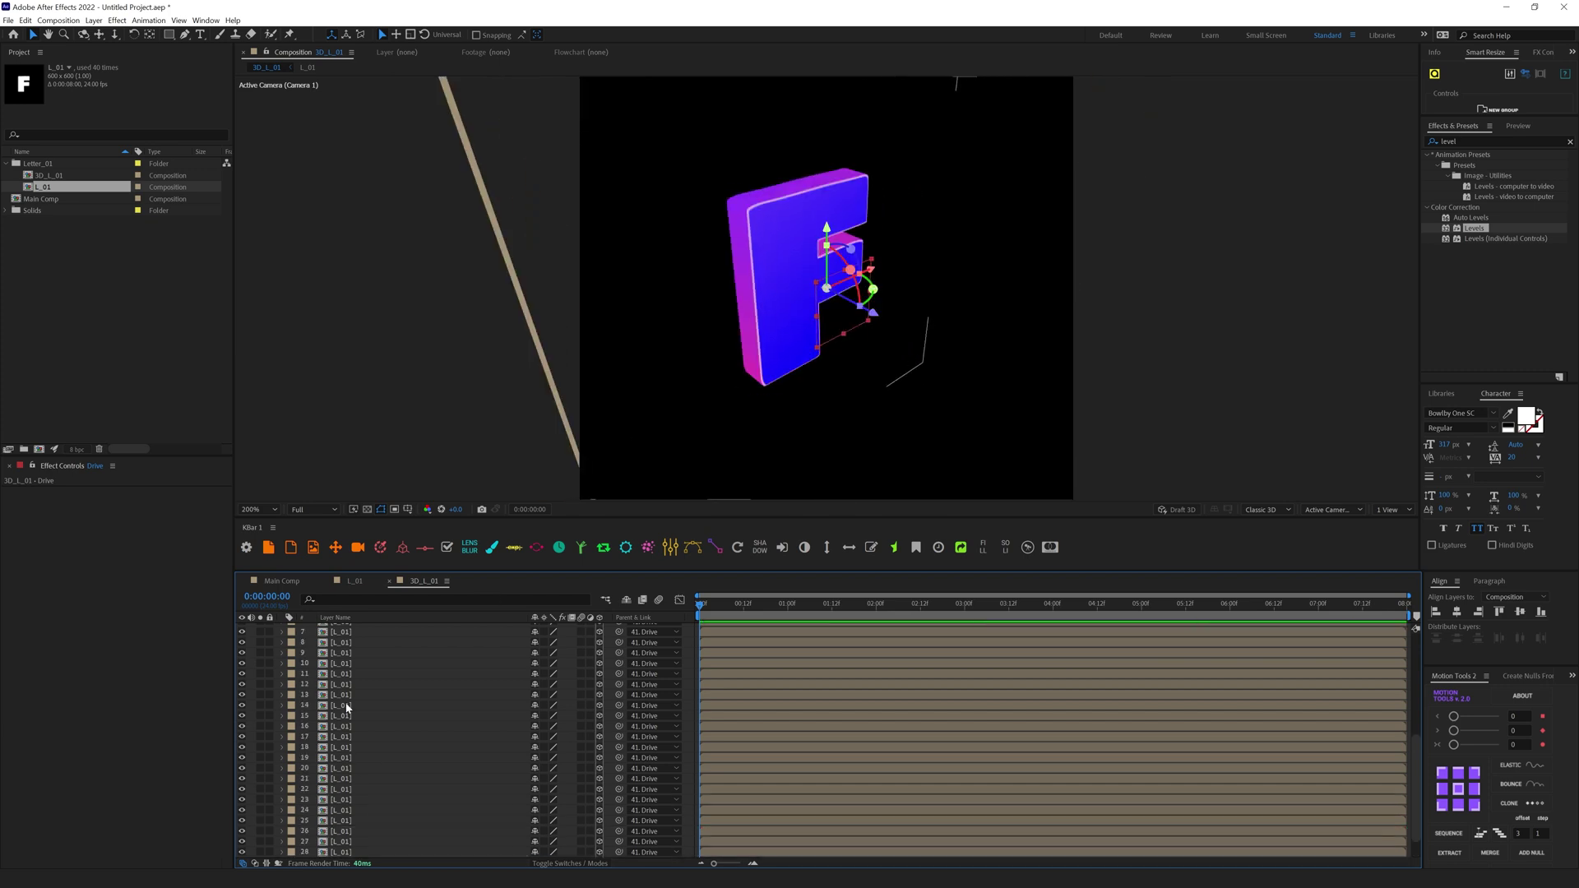
left_click(303, 629)
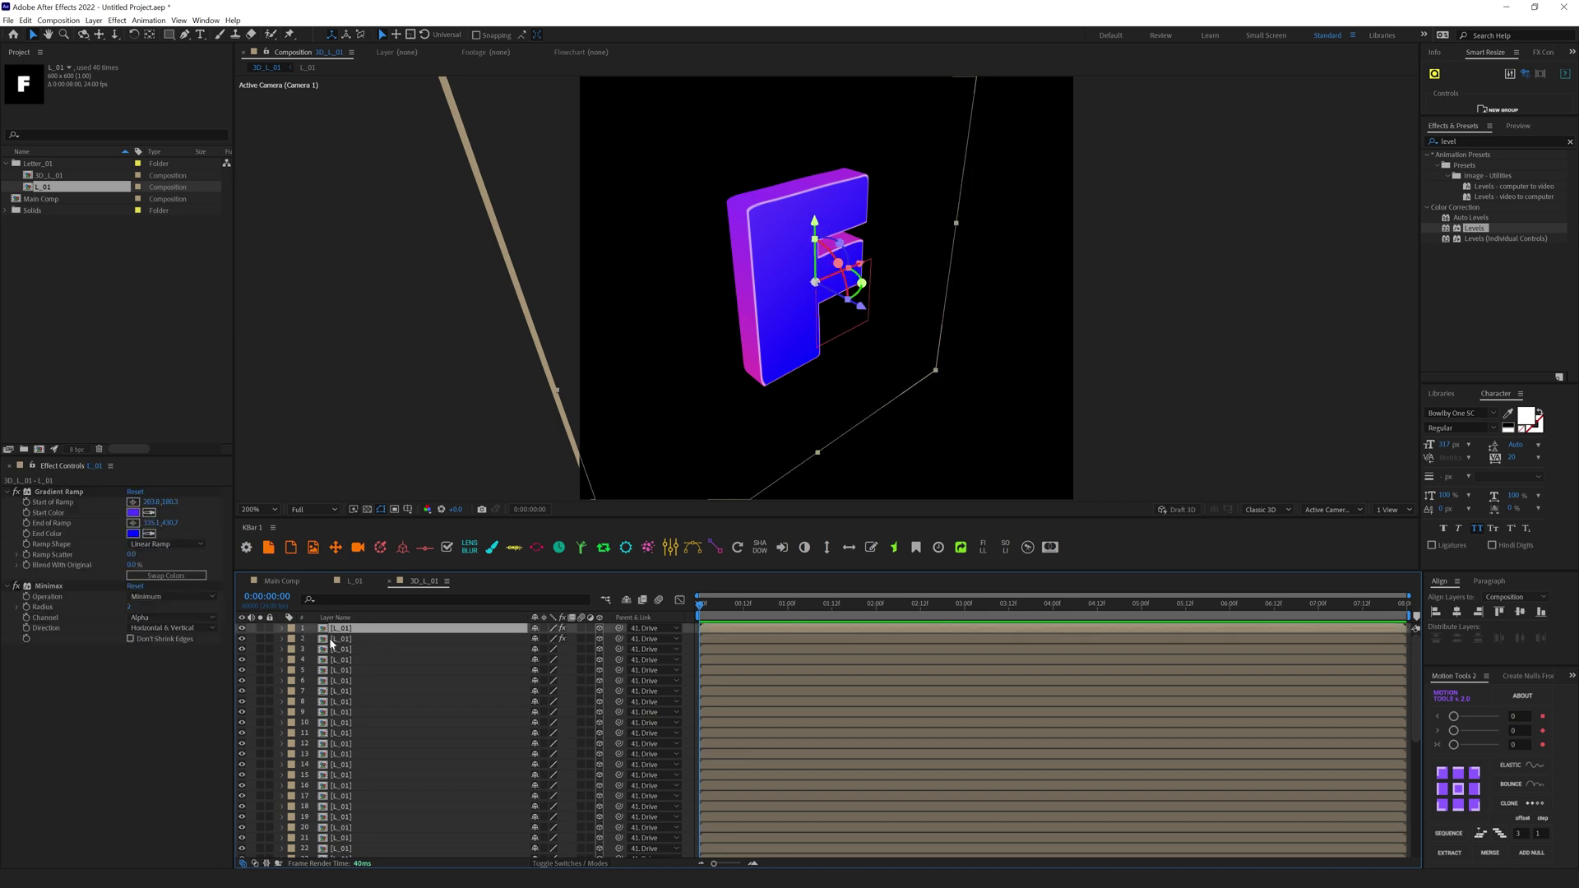
key("Return")
type("Cap")
key("Return")
left_click(347, 640)
key("Return")
type("Edge")
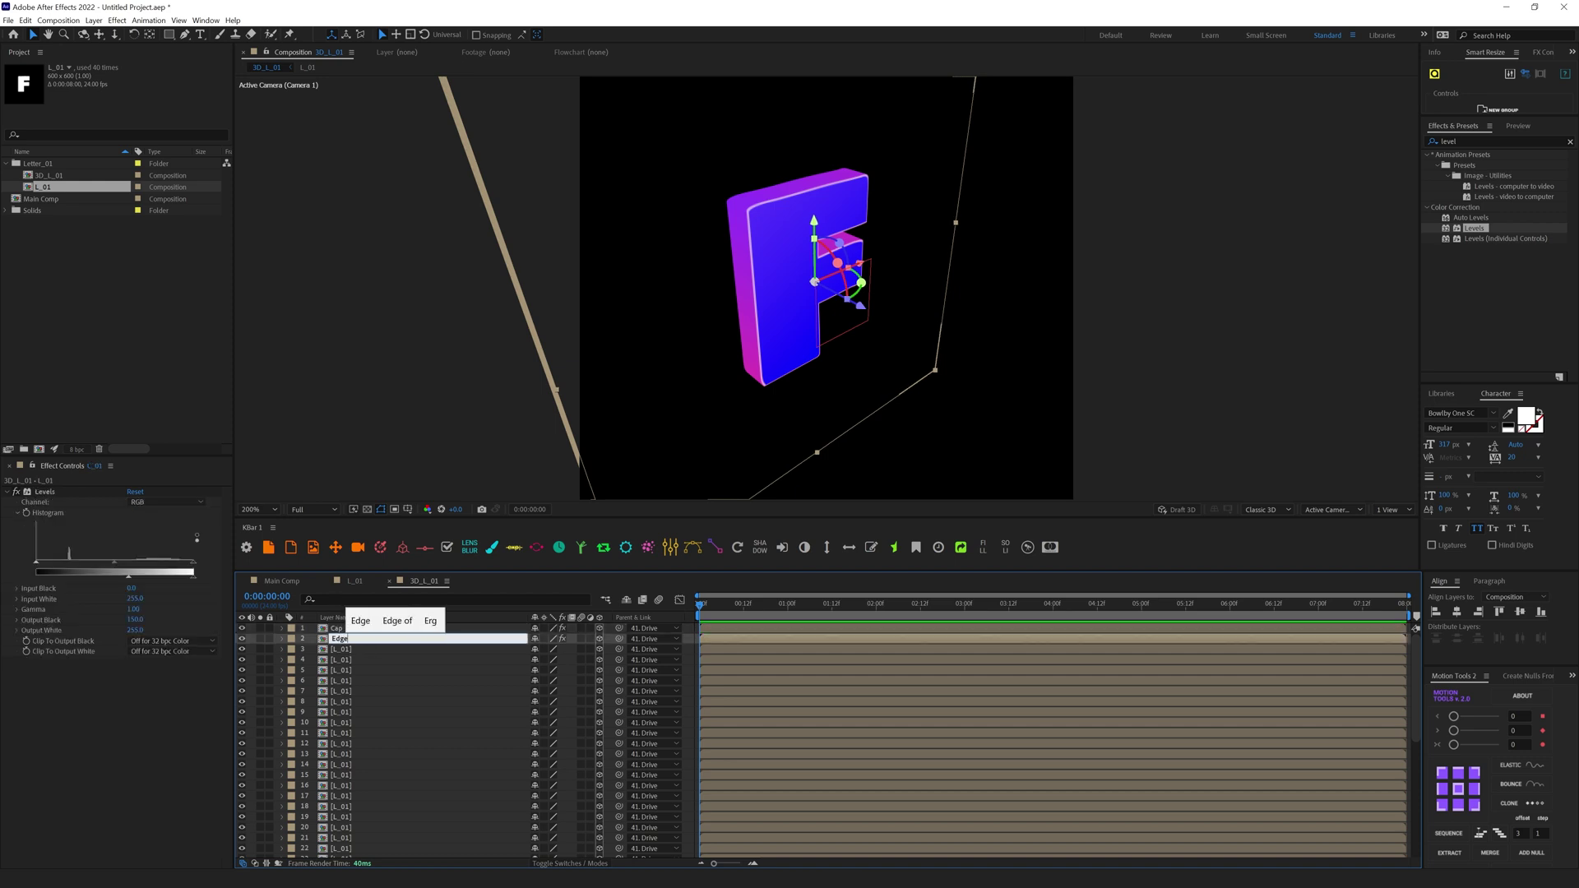
key("Return")
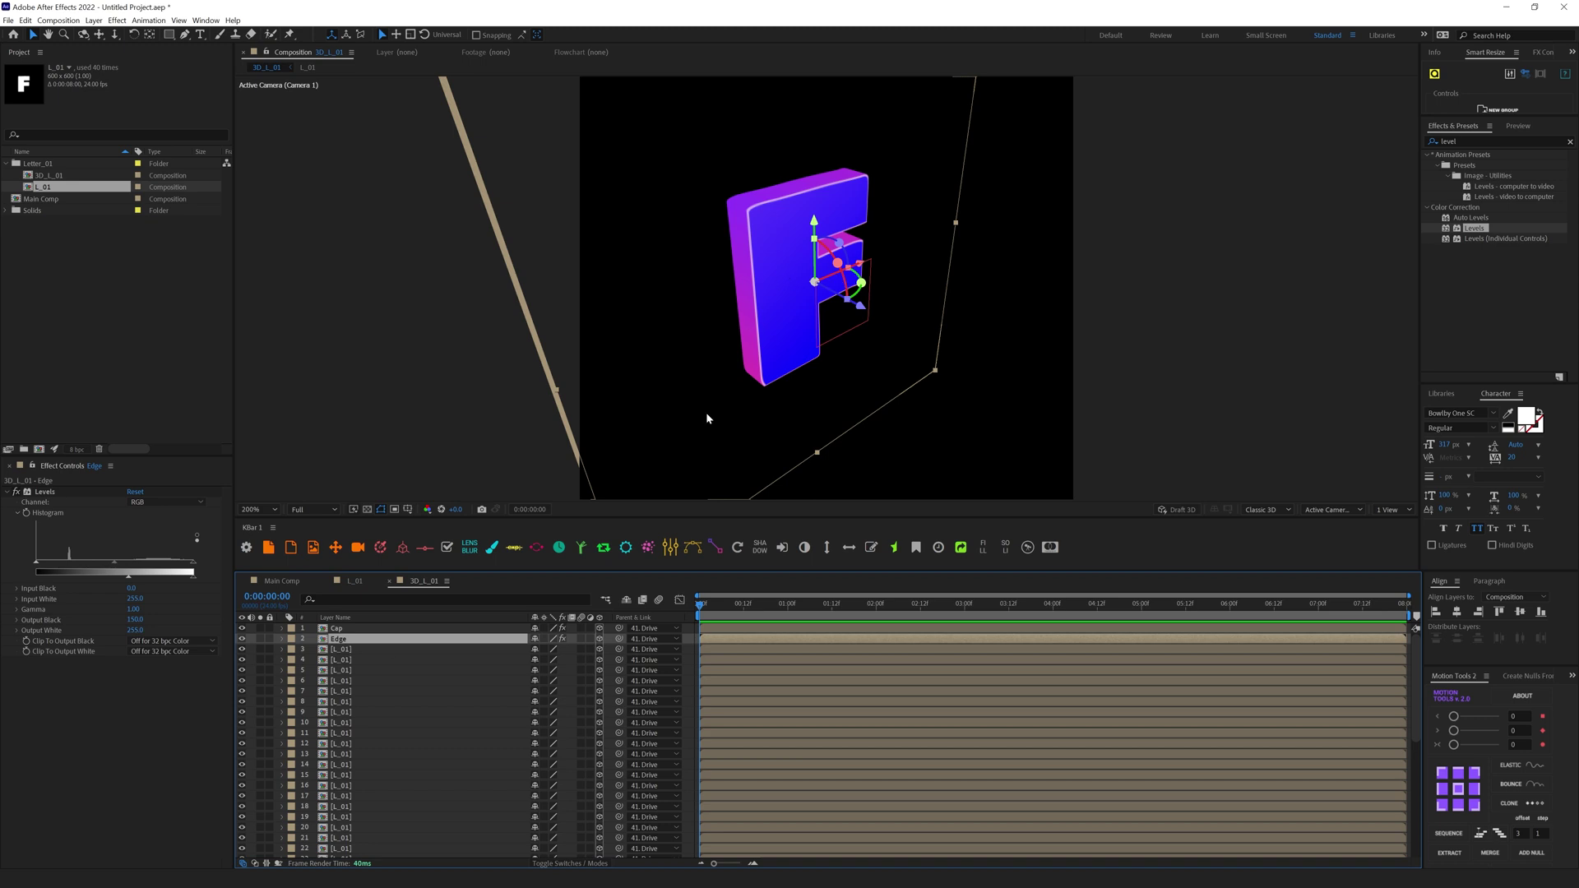
Step: Add a Bevel and Emboss layer style to the F text layer in the L_01 composition
left_click(355, 582)
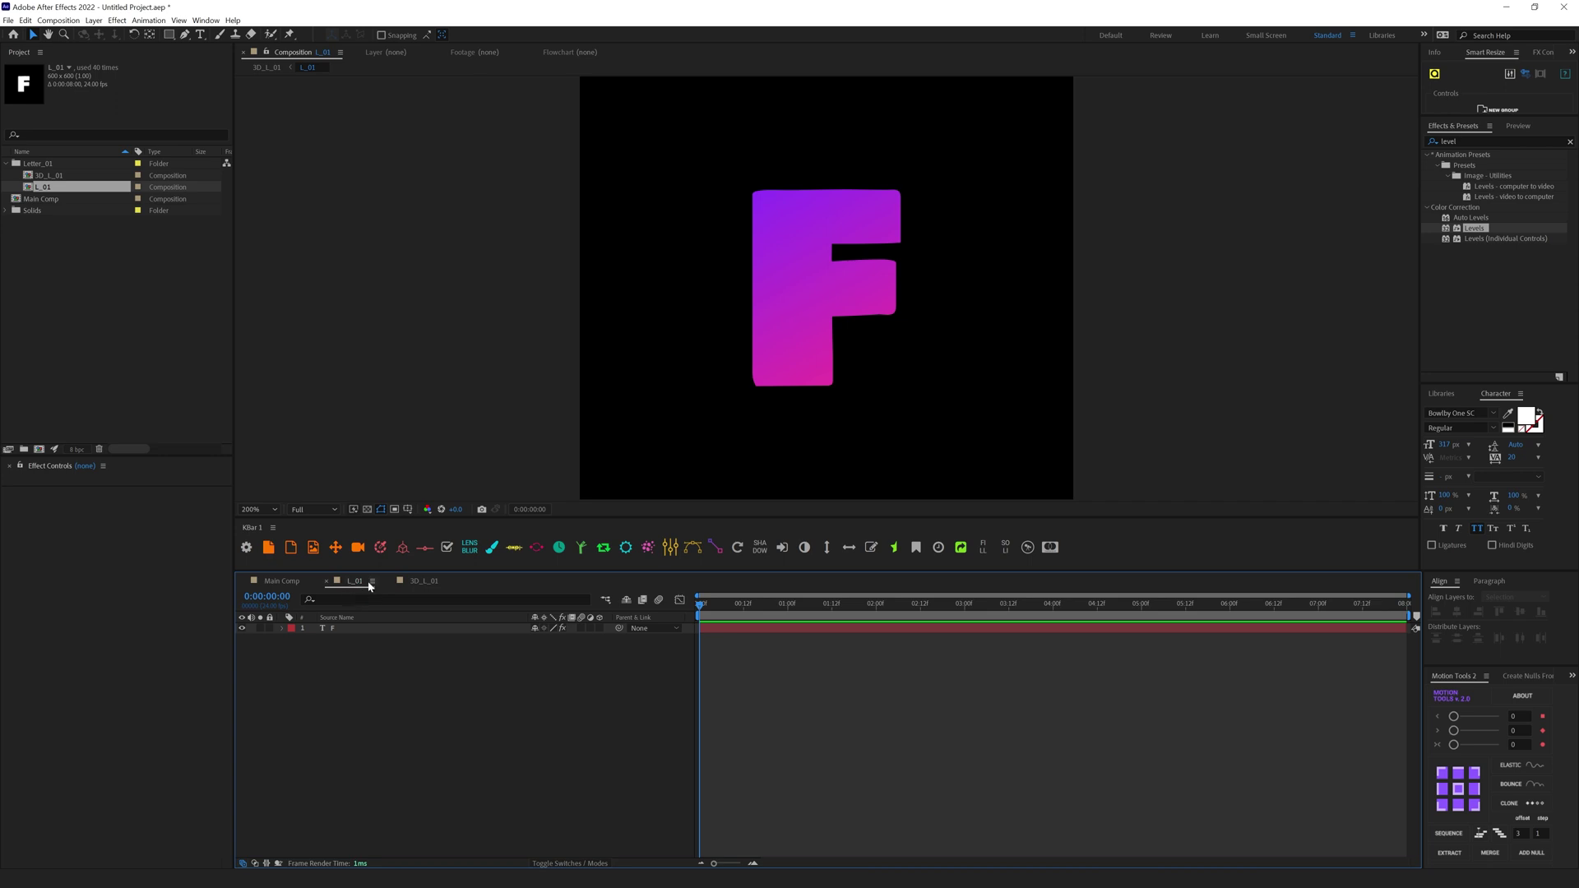
left_click(333, 629)
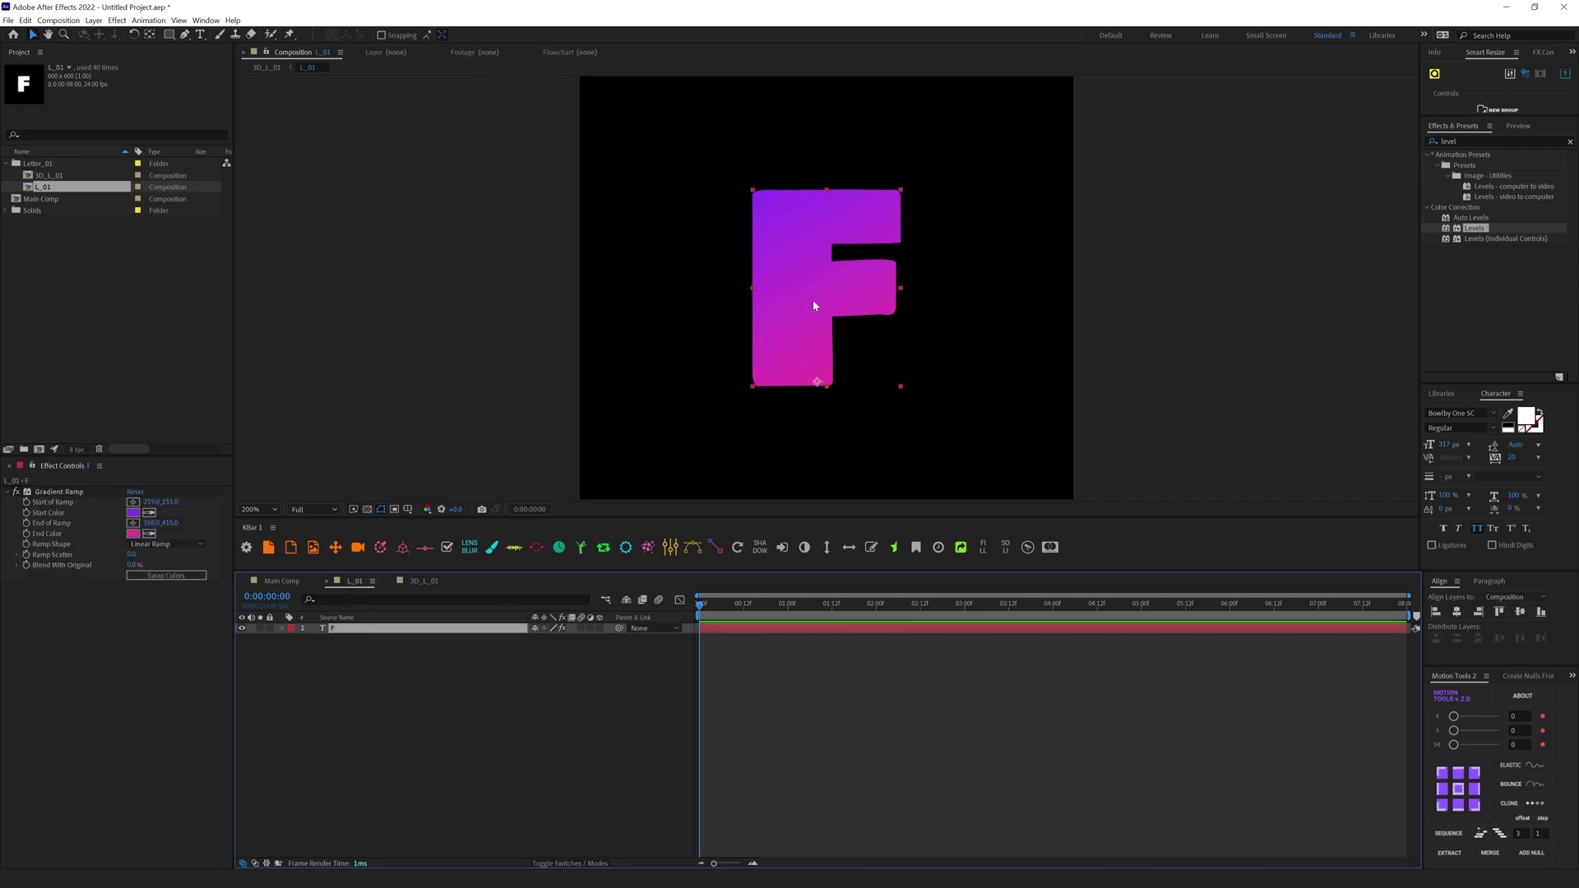
right_click(332, 635)
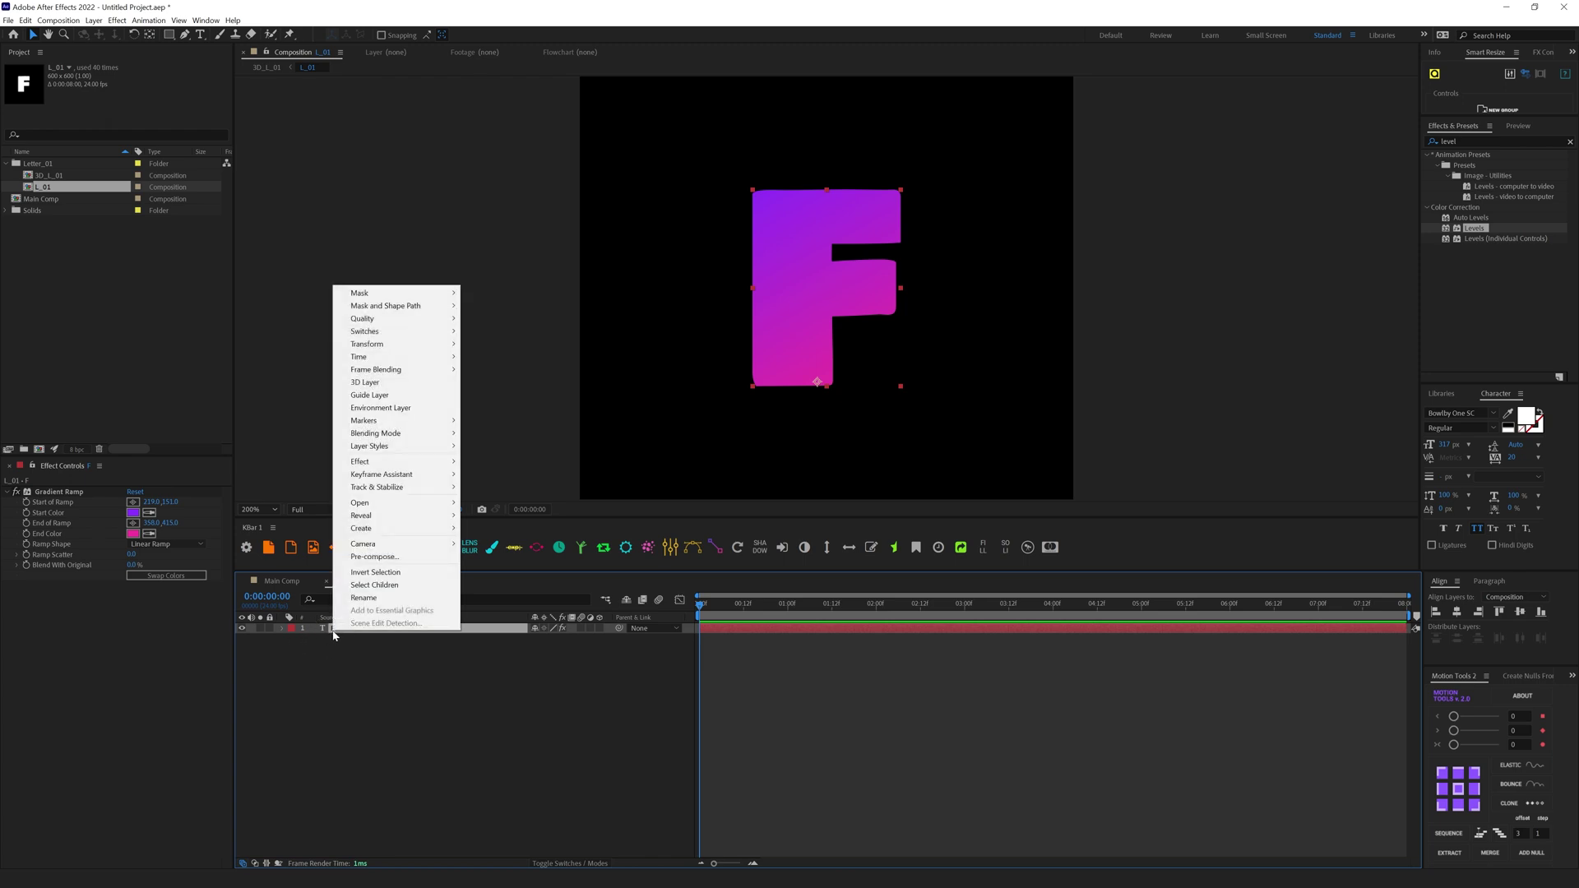
mouse_move(401, 445)
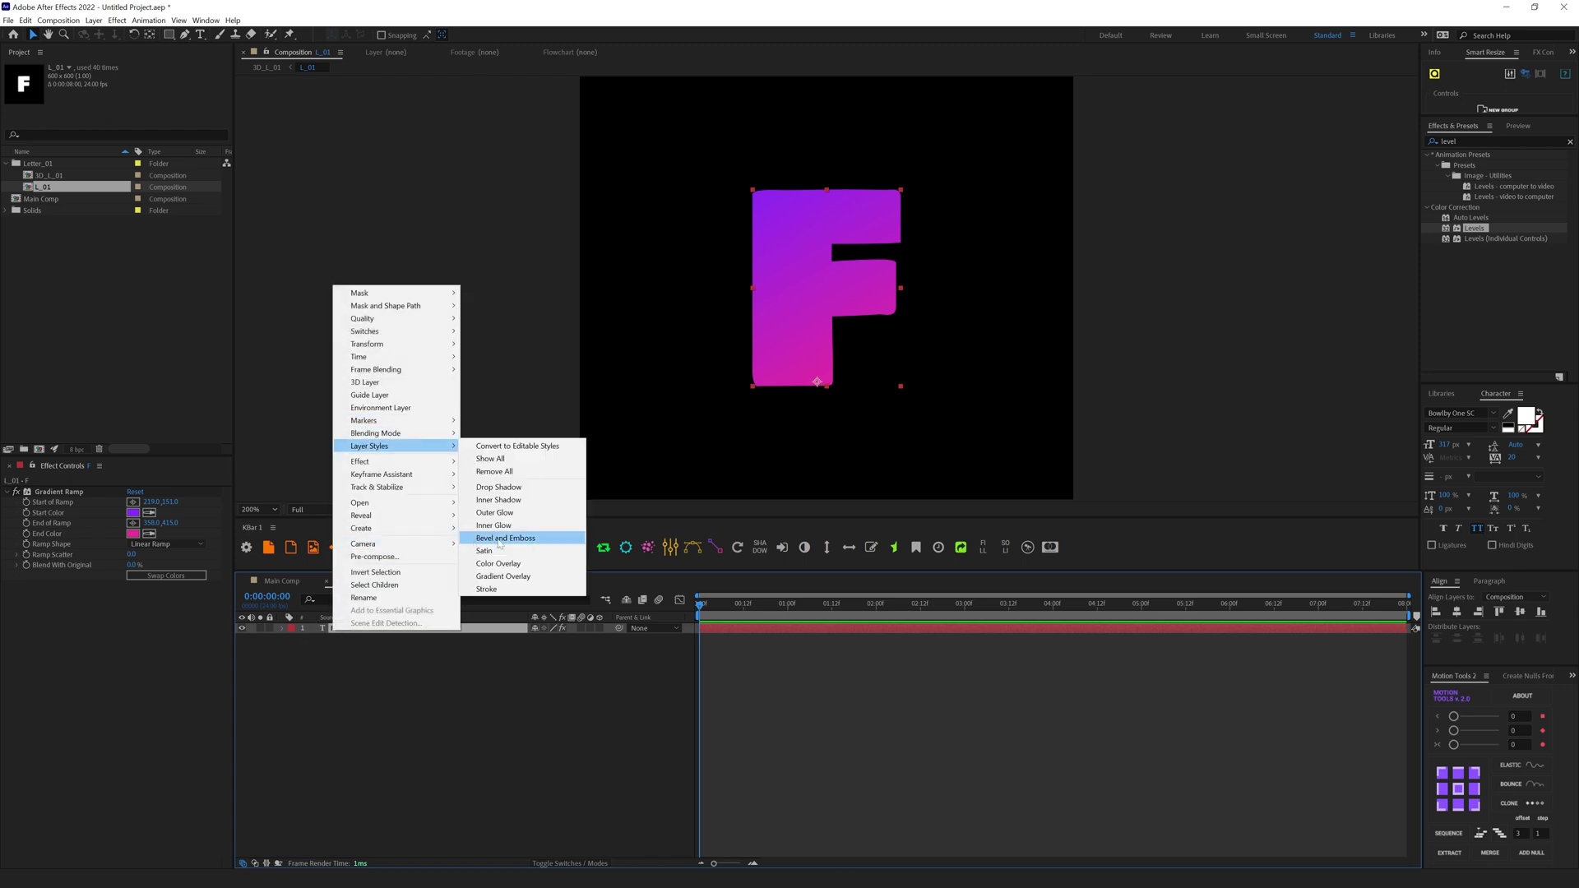
left_click(505, 538)
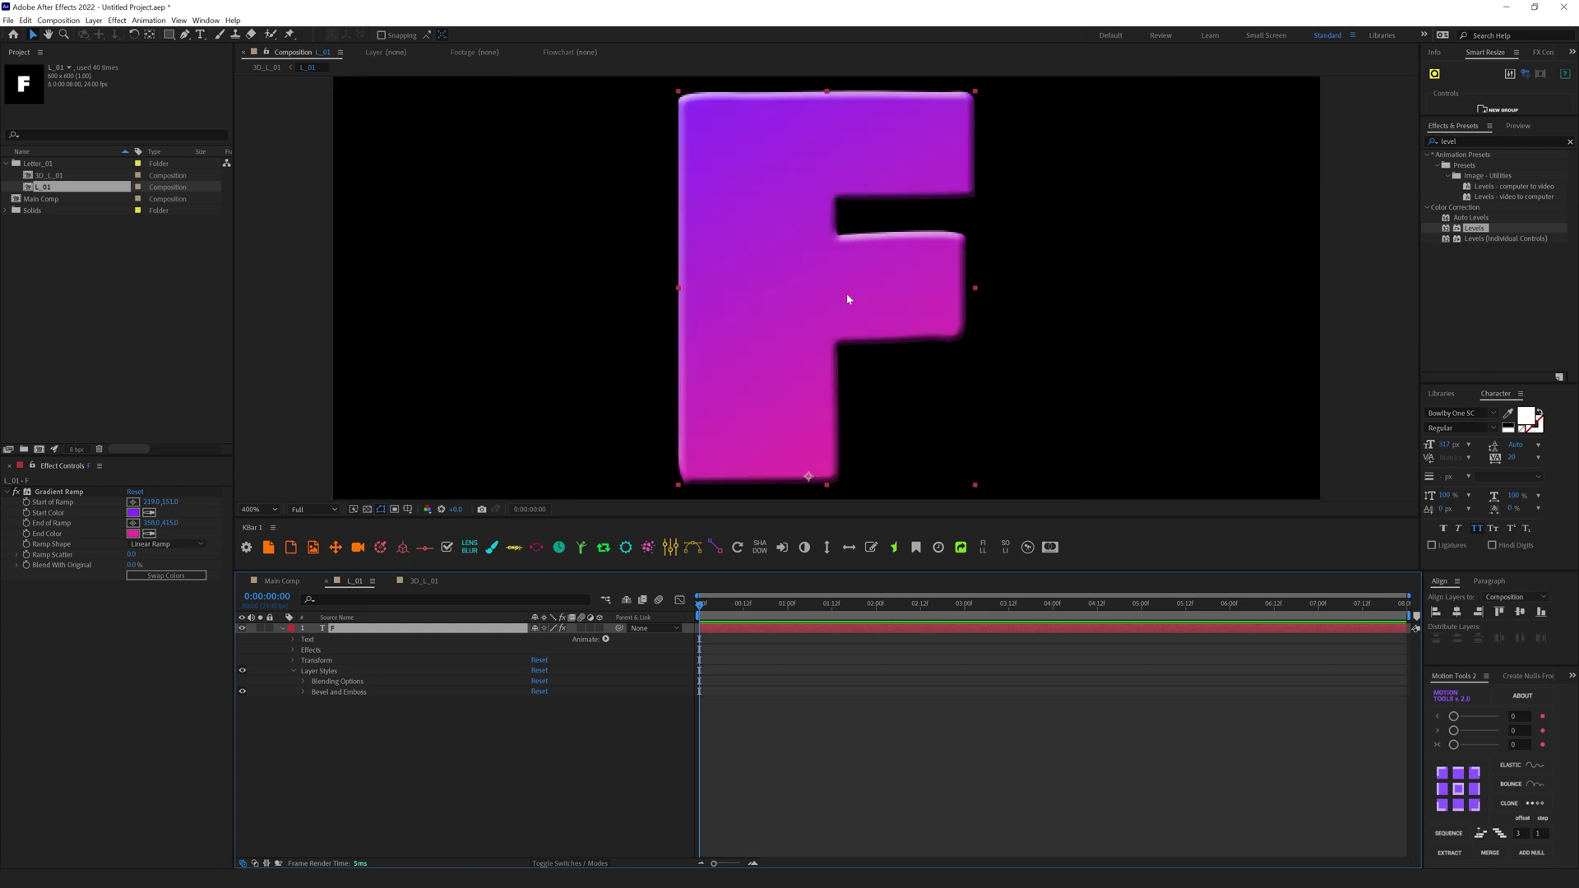
Step: Set the F layer's Bevel and Emboss size to 2 and inspect the beveled edges in the 3D_L_01 composition
scroll(847, 294, "down", 1)
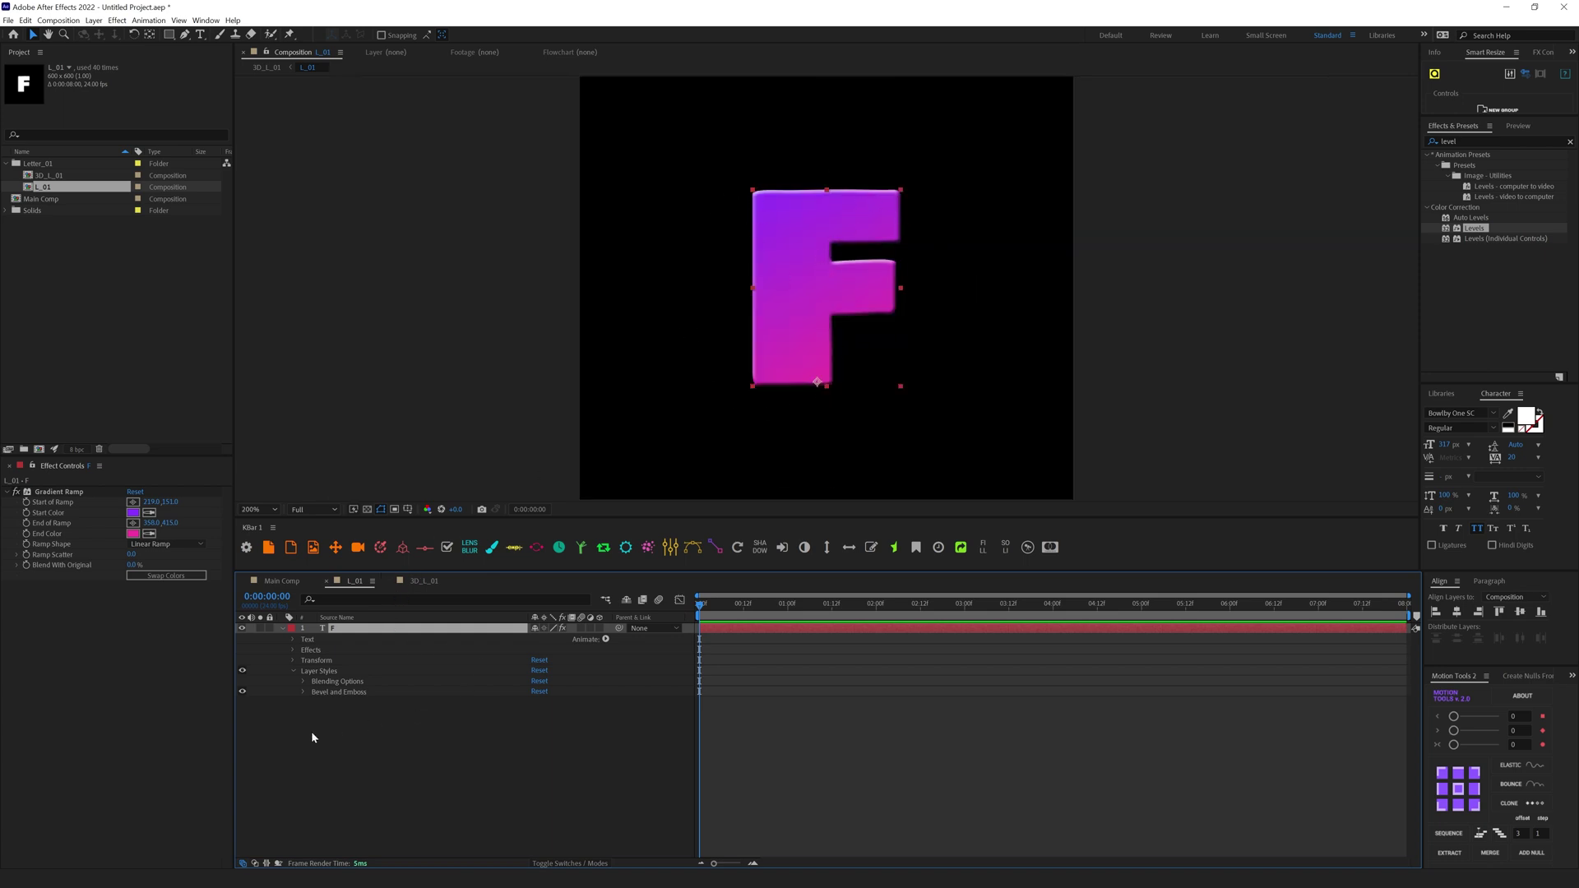
left_click(304, 693)
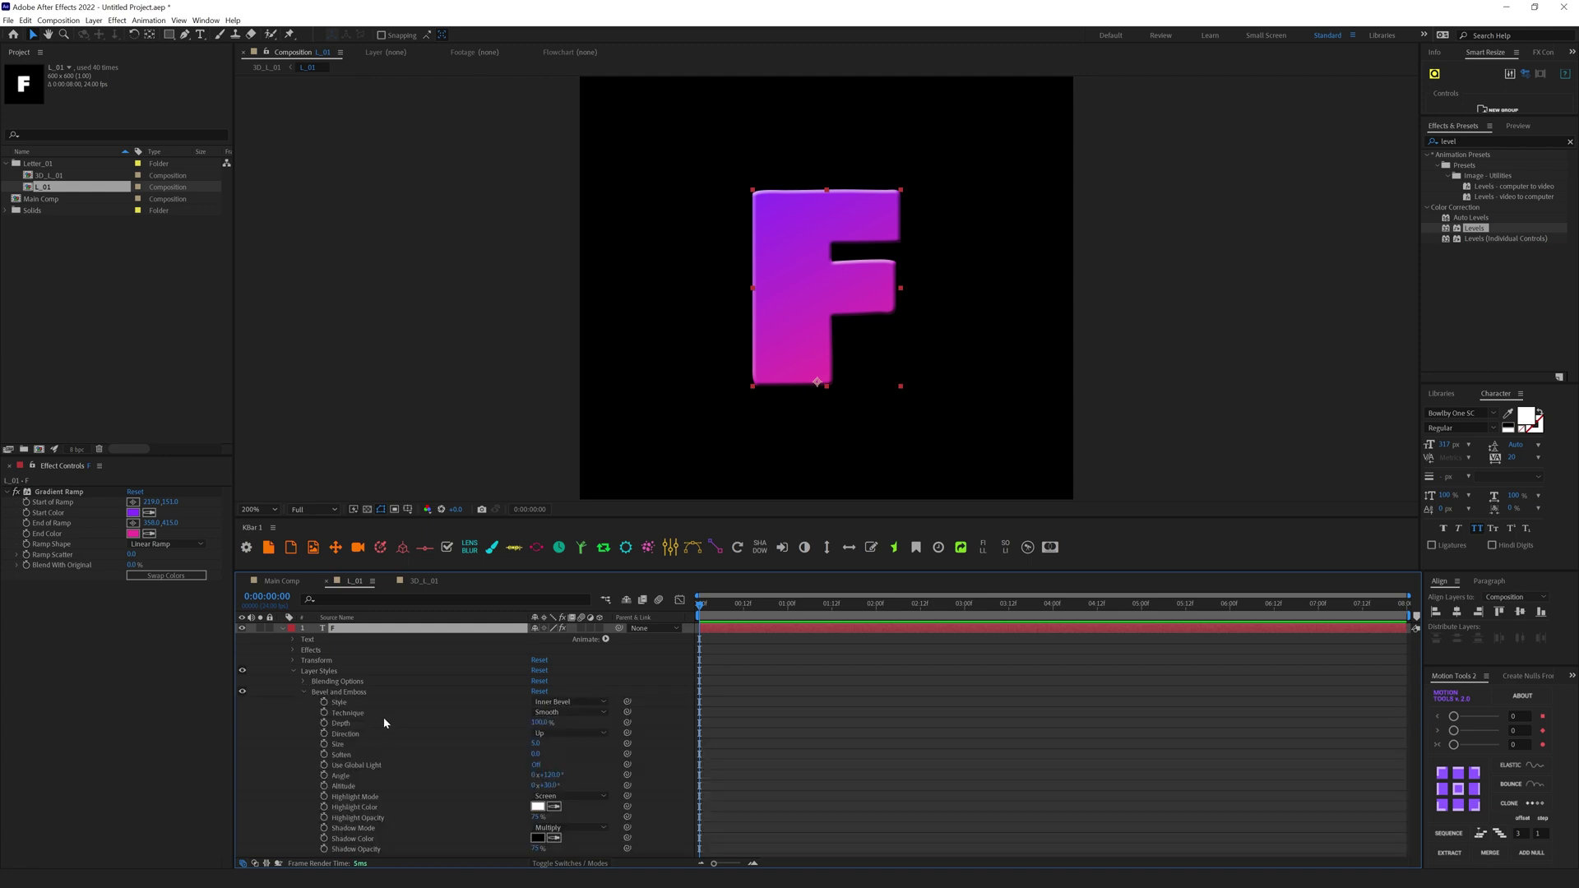
left_click(535, 743)
type("2")
key("Return")
left_click(777, 758)
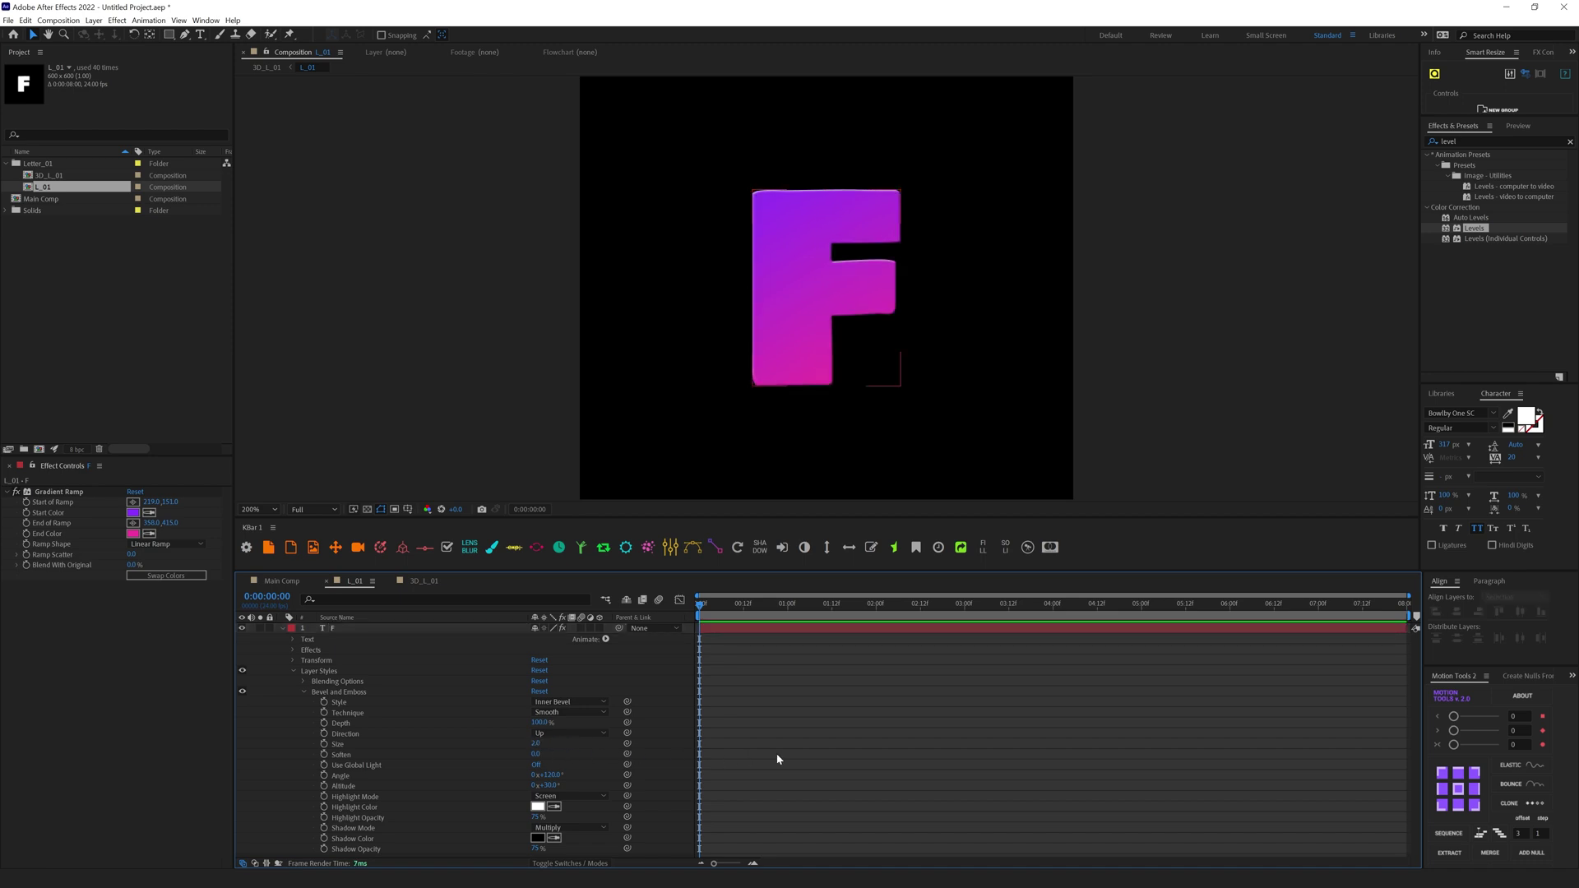
left_click(425, 580)
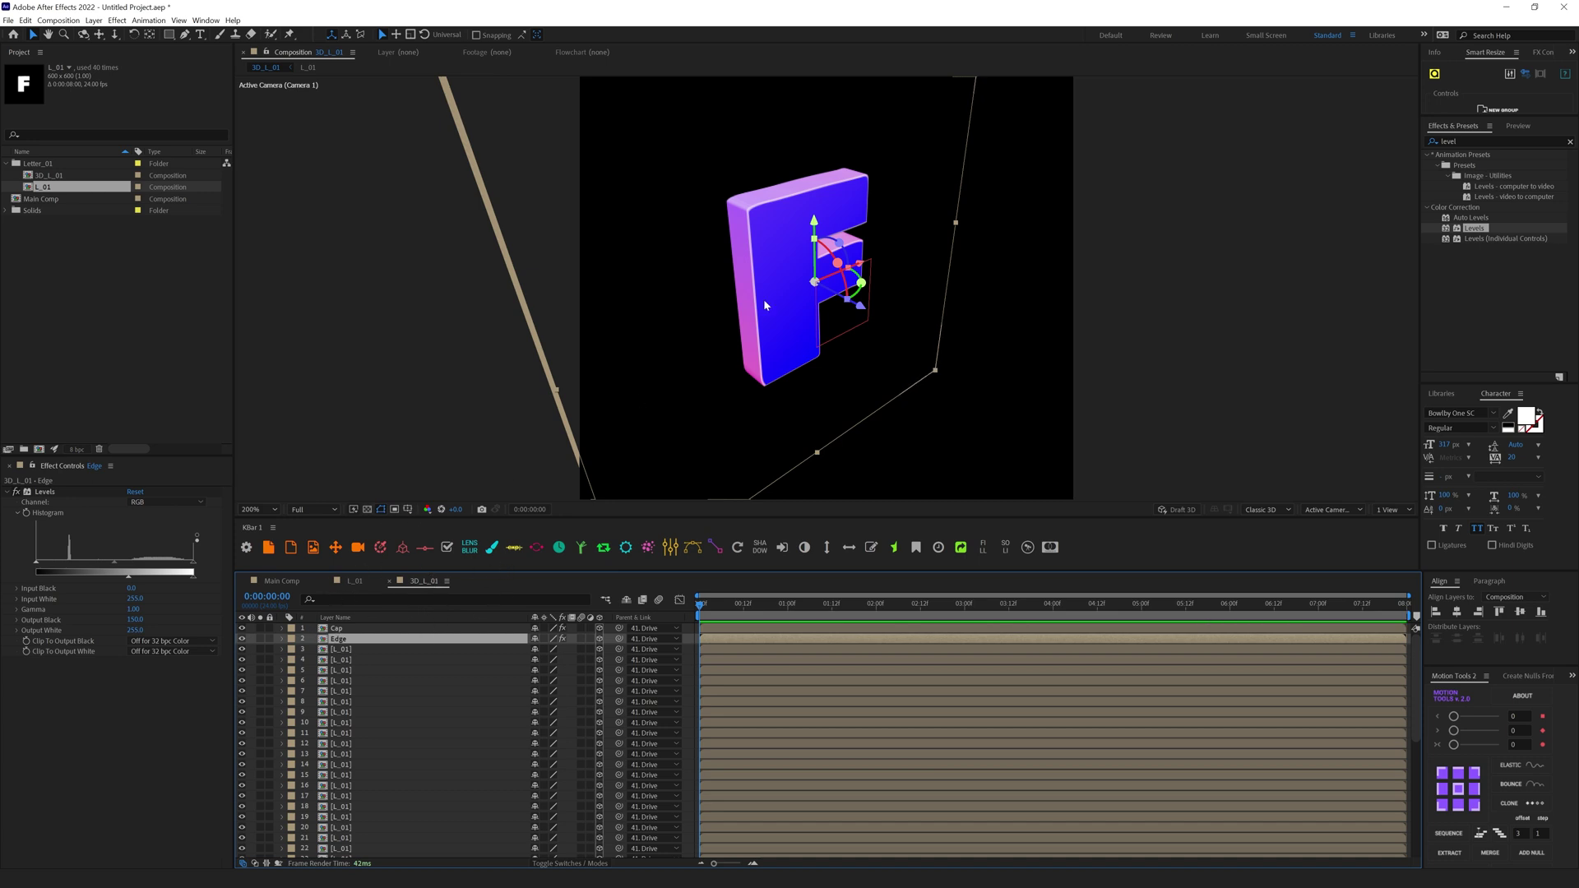
key("period")
left_click_drag(708, 263, 731, 395)
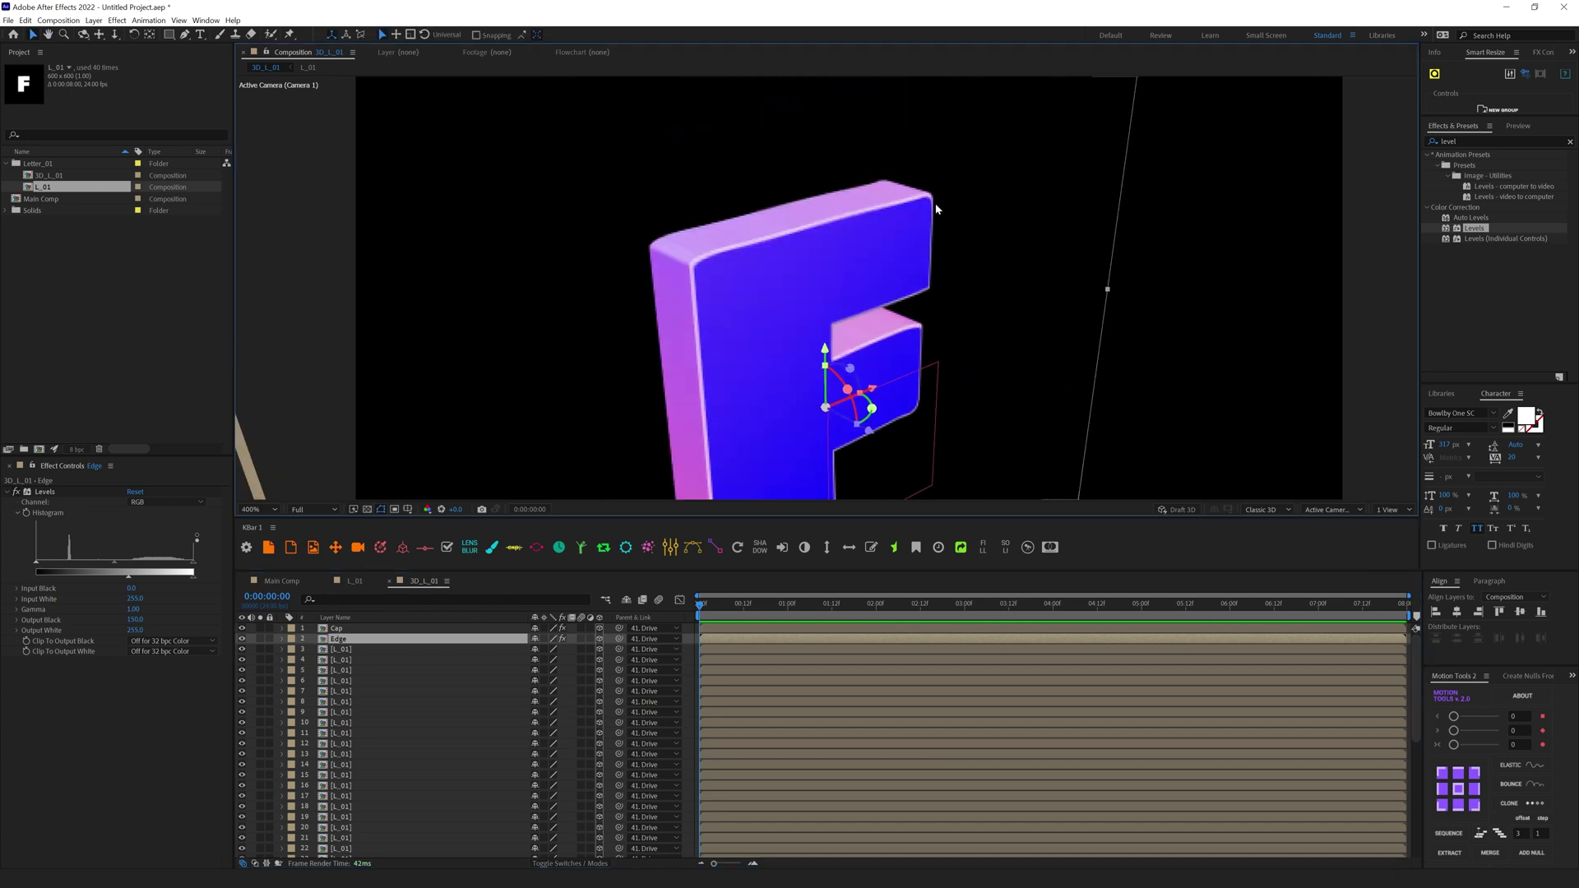
key("comma")
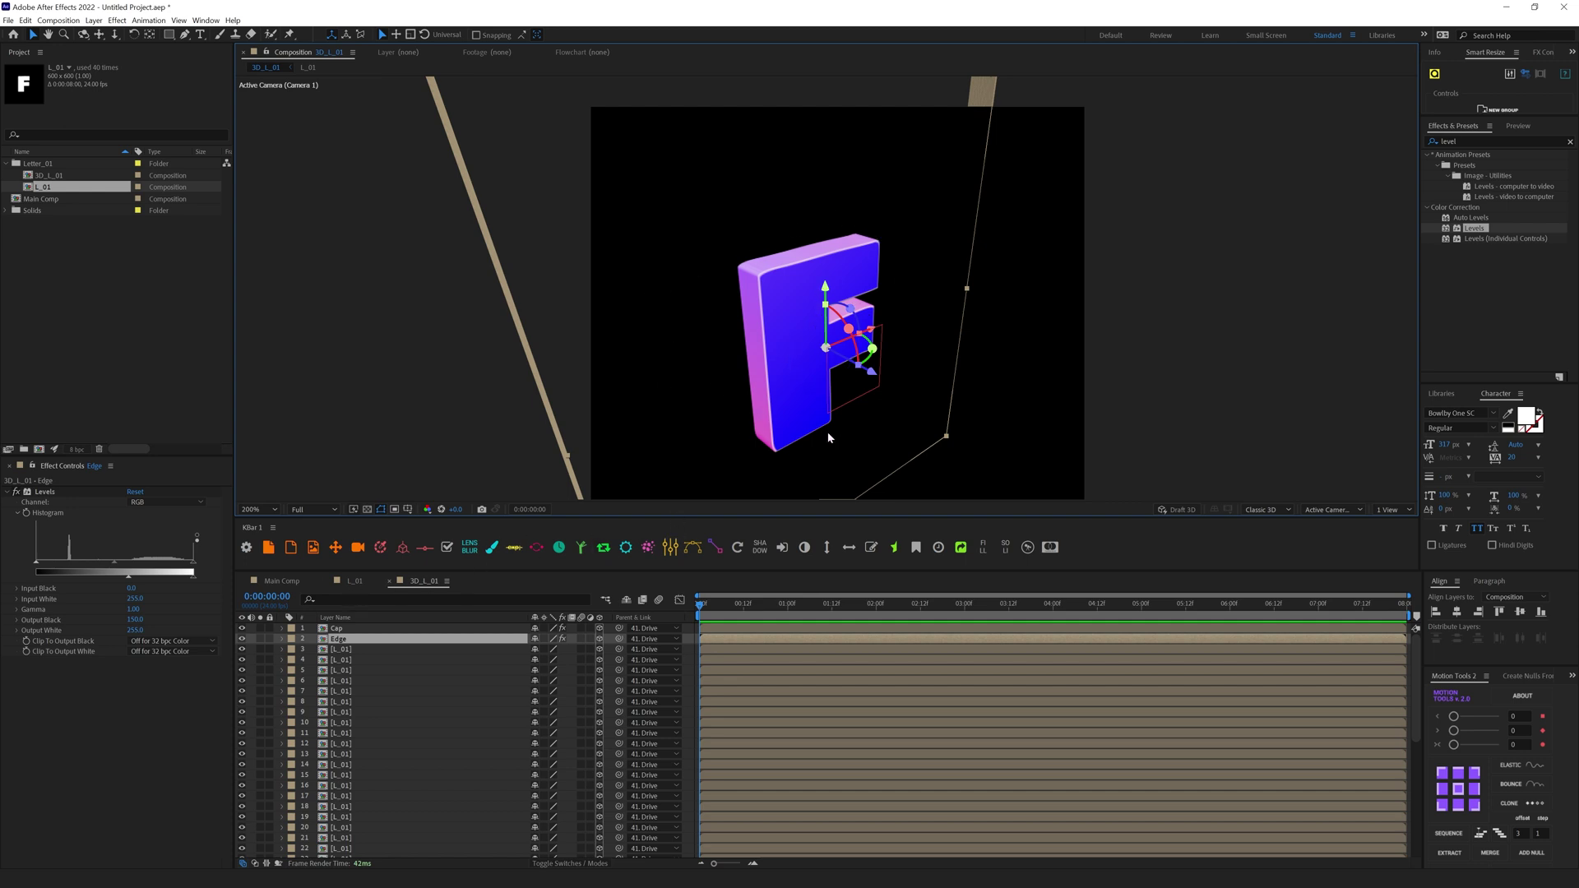
Step: In L_01, set the bevel's Highlight Opacity and Shadow Opacity to 30%, and check the softened edges in 3D_L_01
left_click(355, 580)
left_click(537, 818)
type("30")
key("Return")
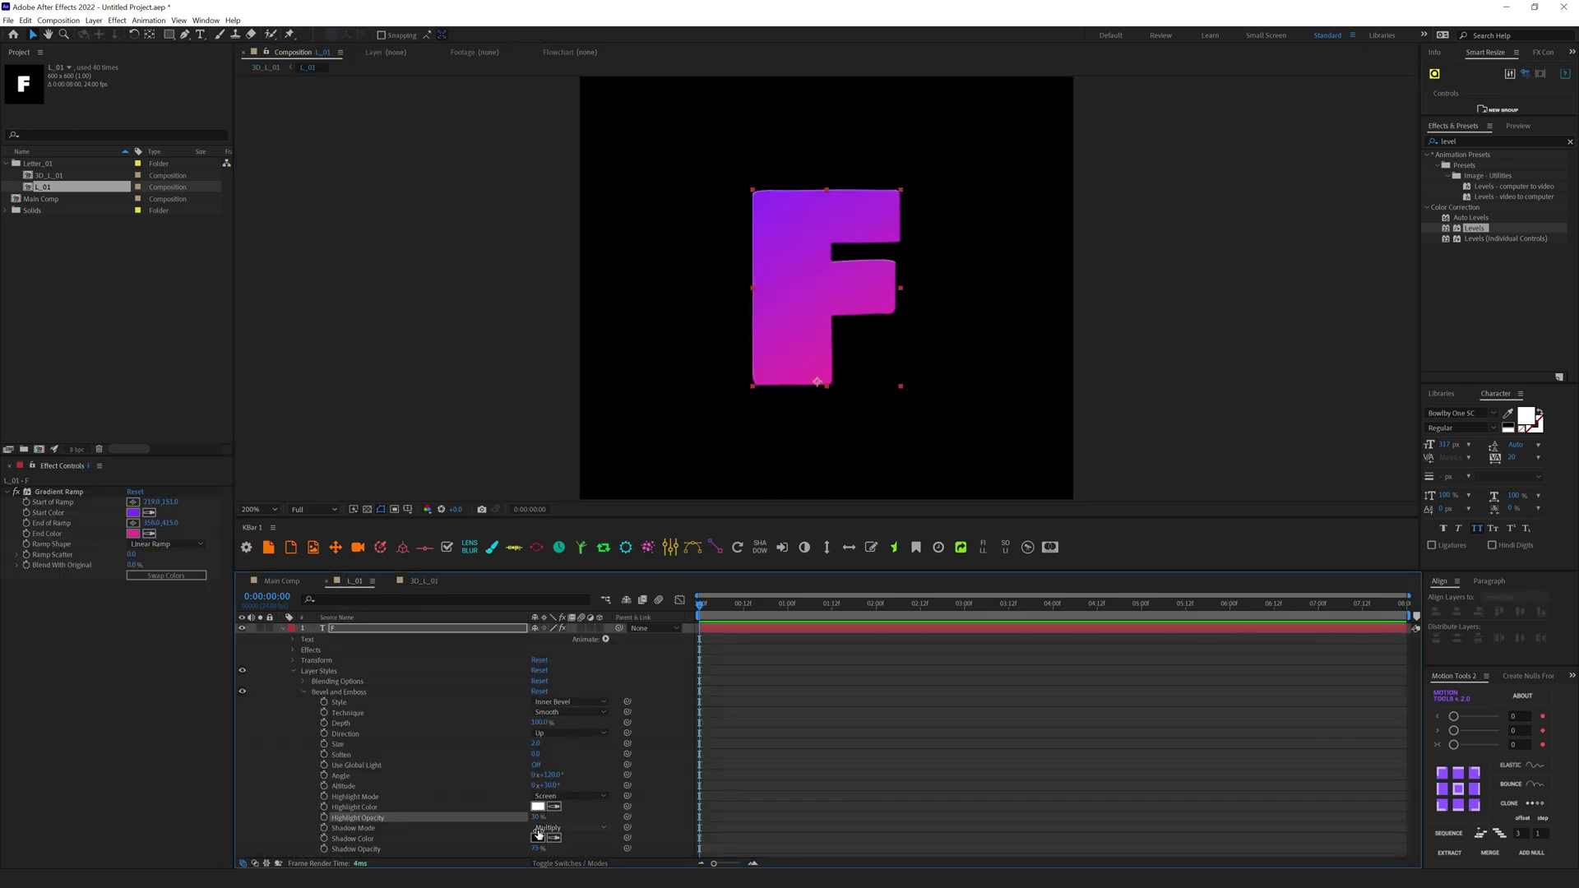
left_click(536, 848)
type("30")
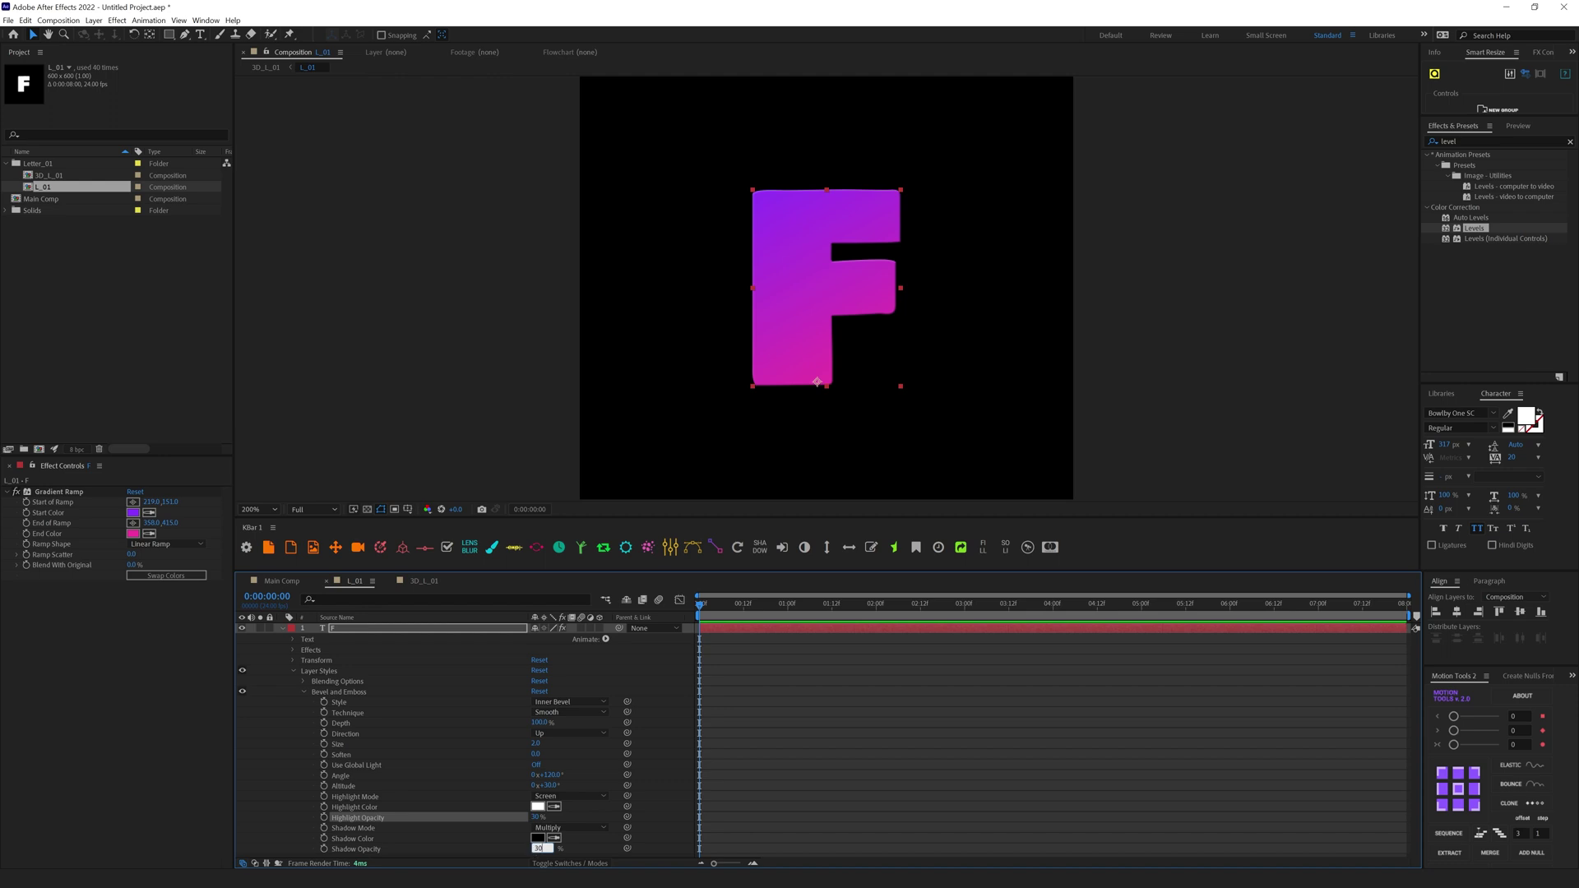
key("Return")
left_click(722, 817)
left_click(424, 581)
scroll(796, 303, "down", 1)
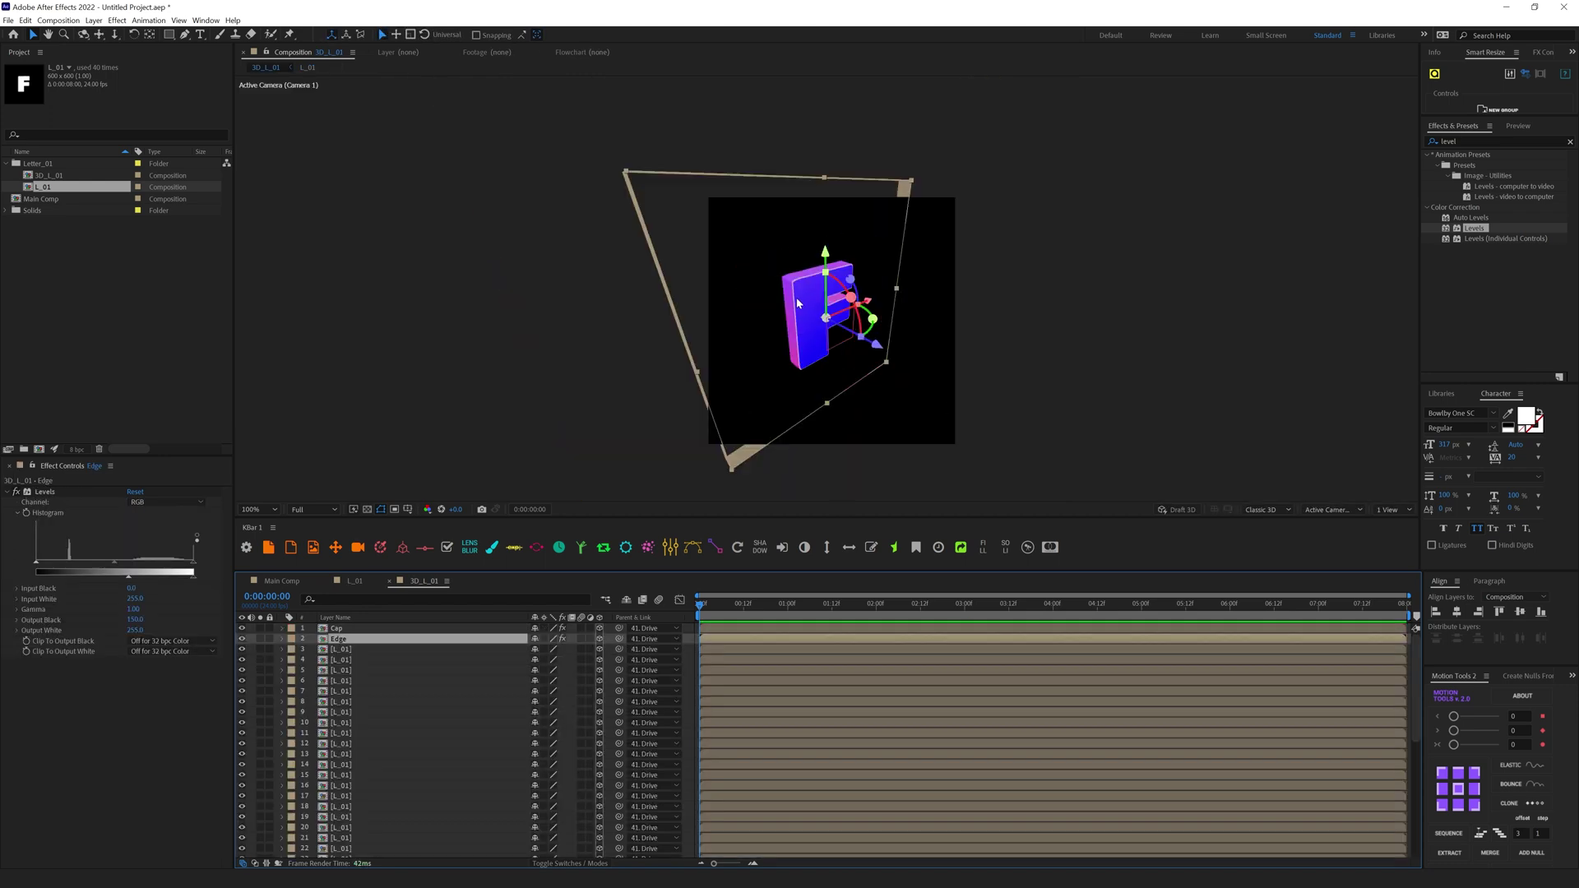
left_click(1107, 373)
scroll(778, 267, "up", 1)
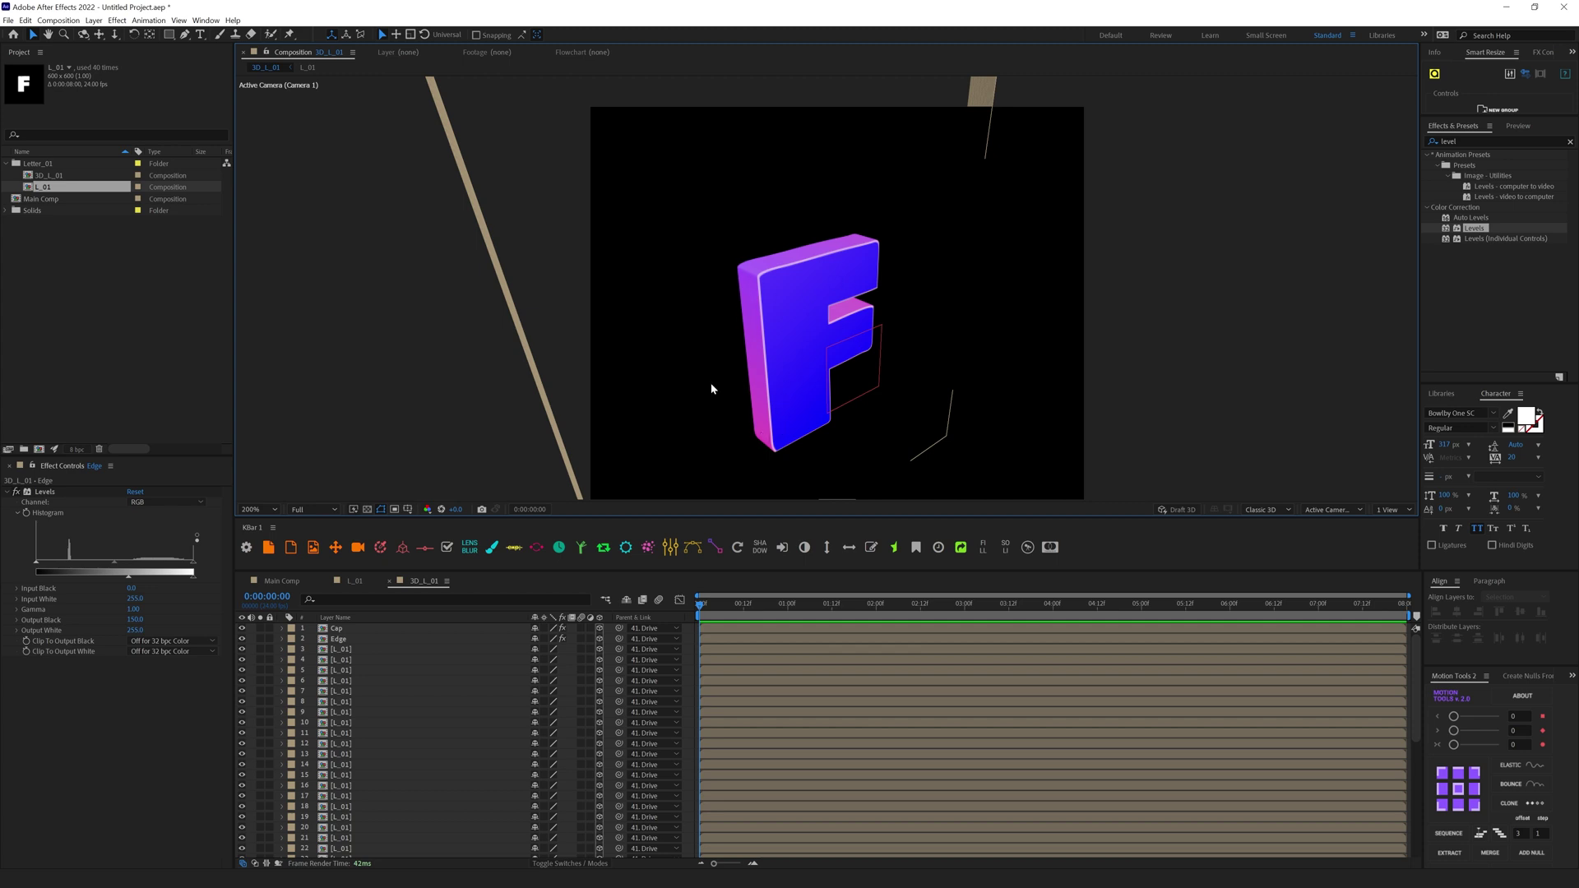
Step: Change the Start Color of the Cap layer's Gradient Ramp to pink
left_click(333, 629)
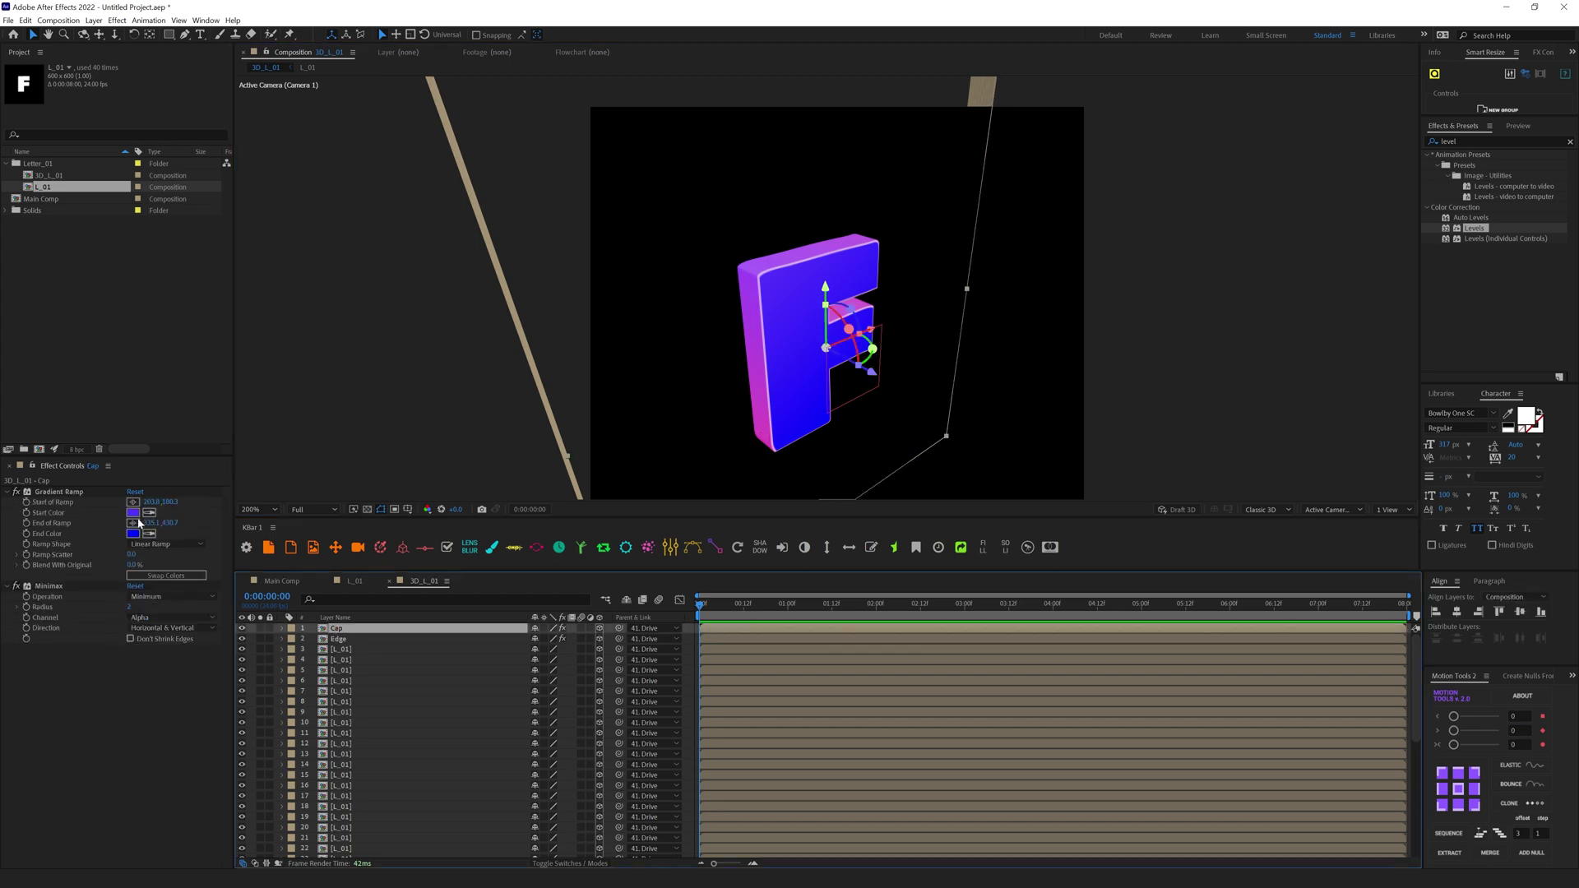
left_click(134, 514)
left_click_drag(1222, 530, 1225, 518)
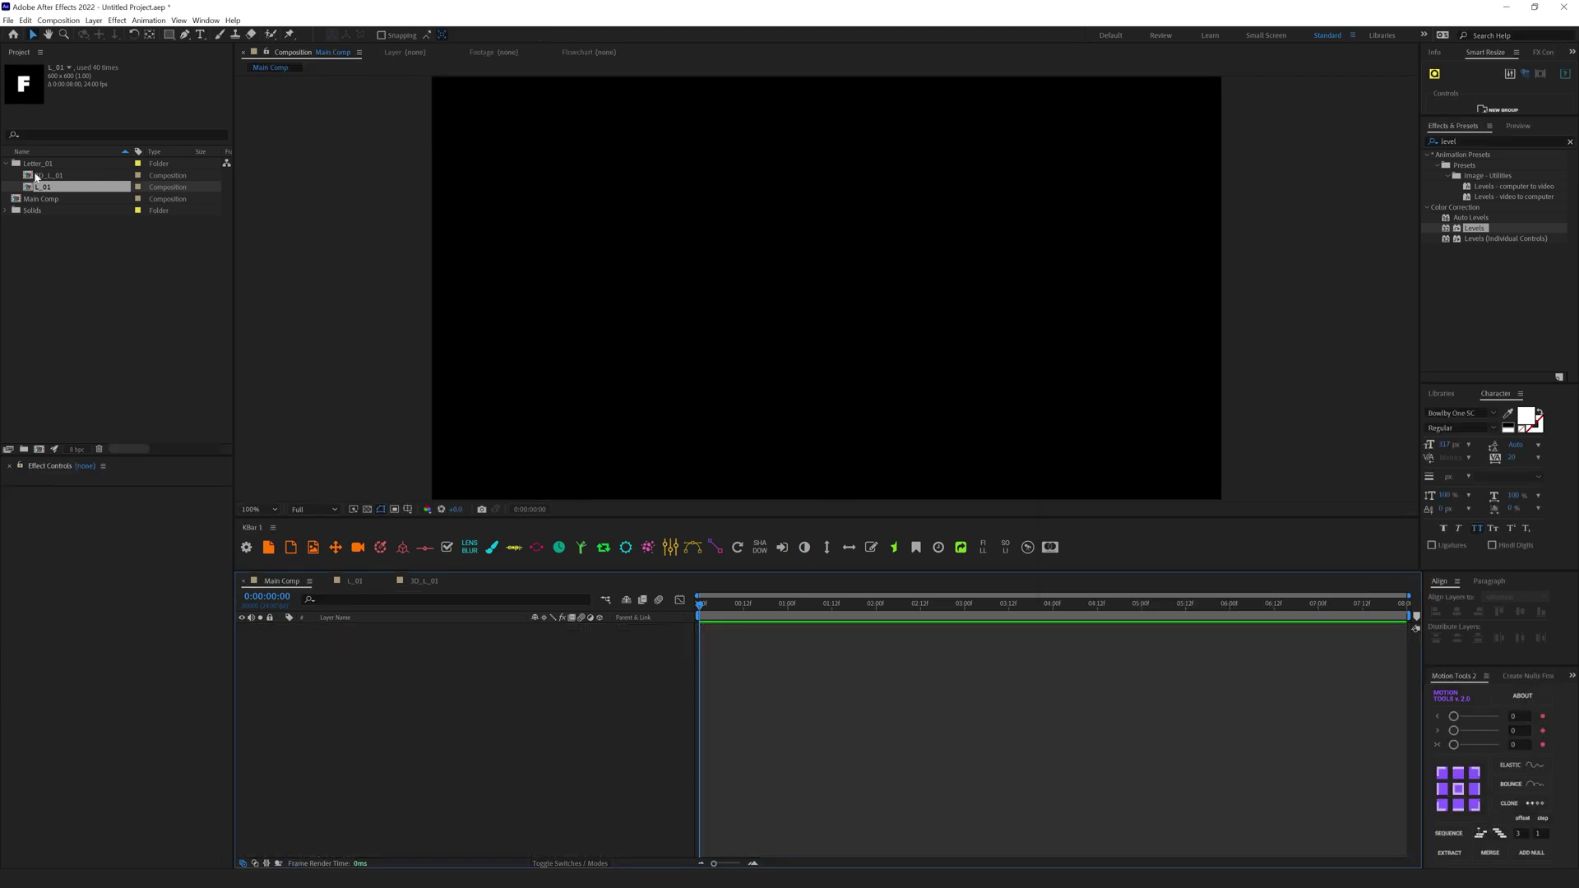
Step: Add the 3D_L_01 composition as a layer in Main Comp
left_click(72, 181)
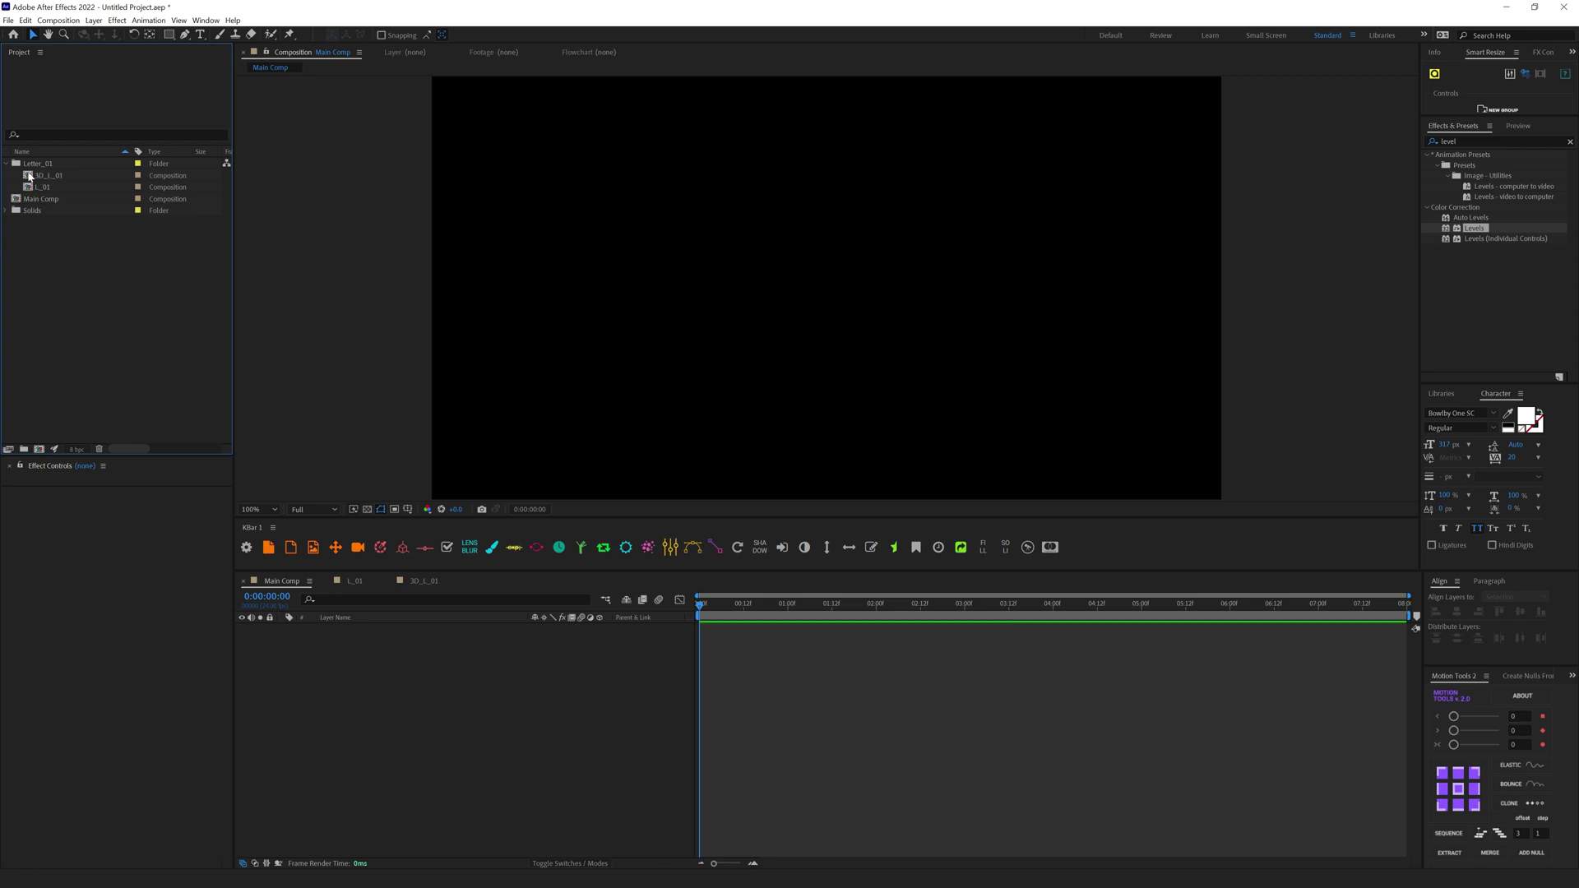
left_click_drag(29, 175, 370, 652)
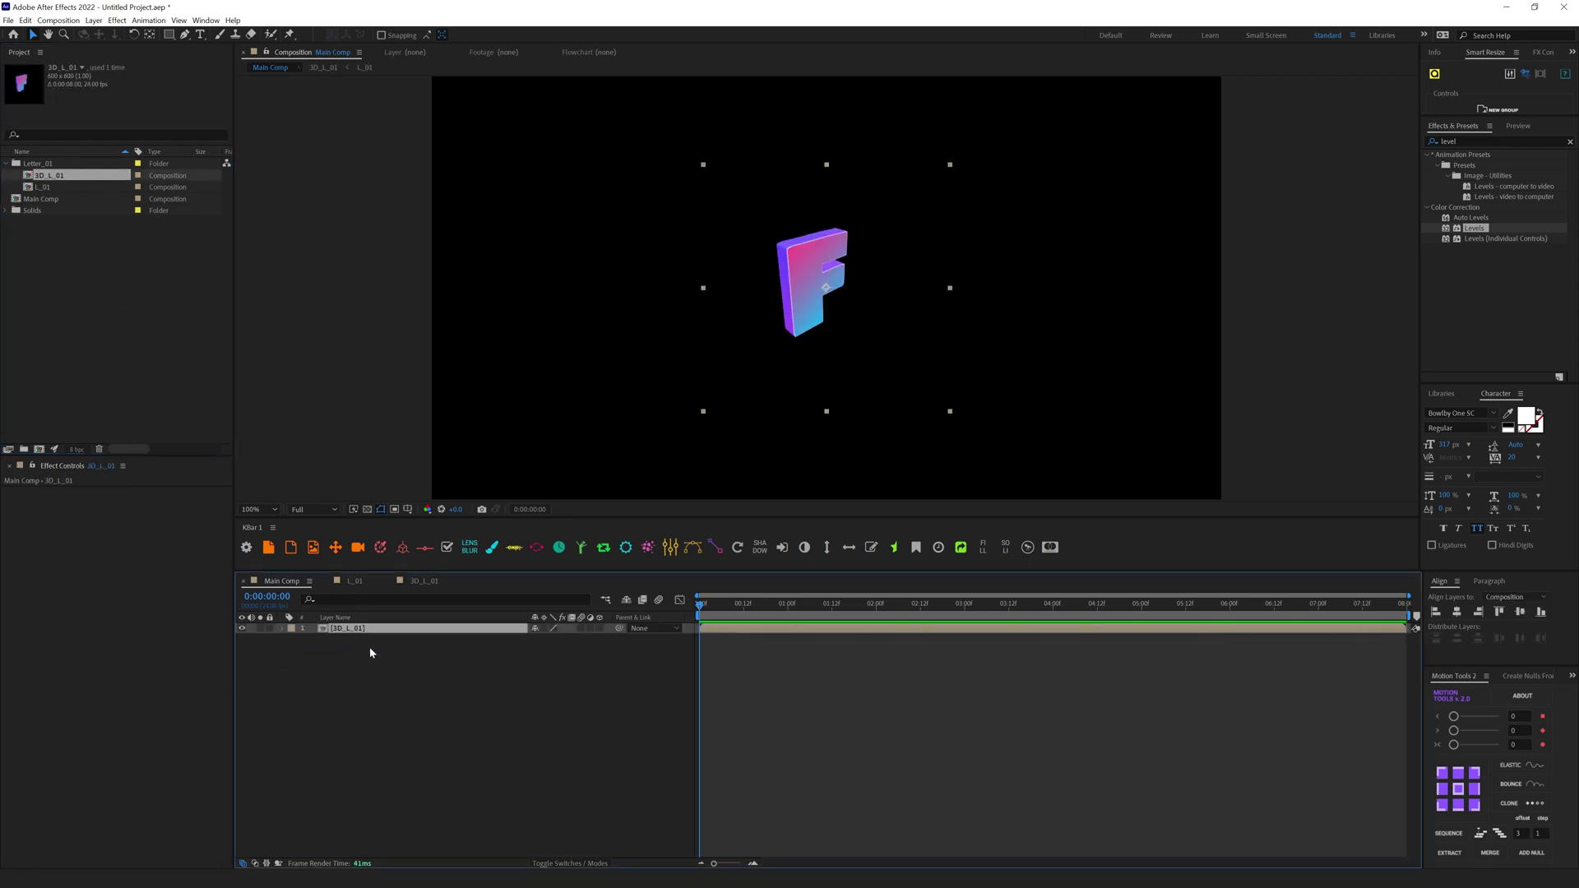
left_click(863, 715)
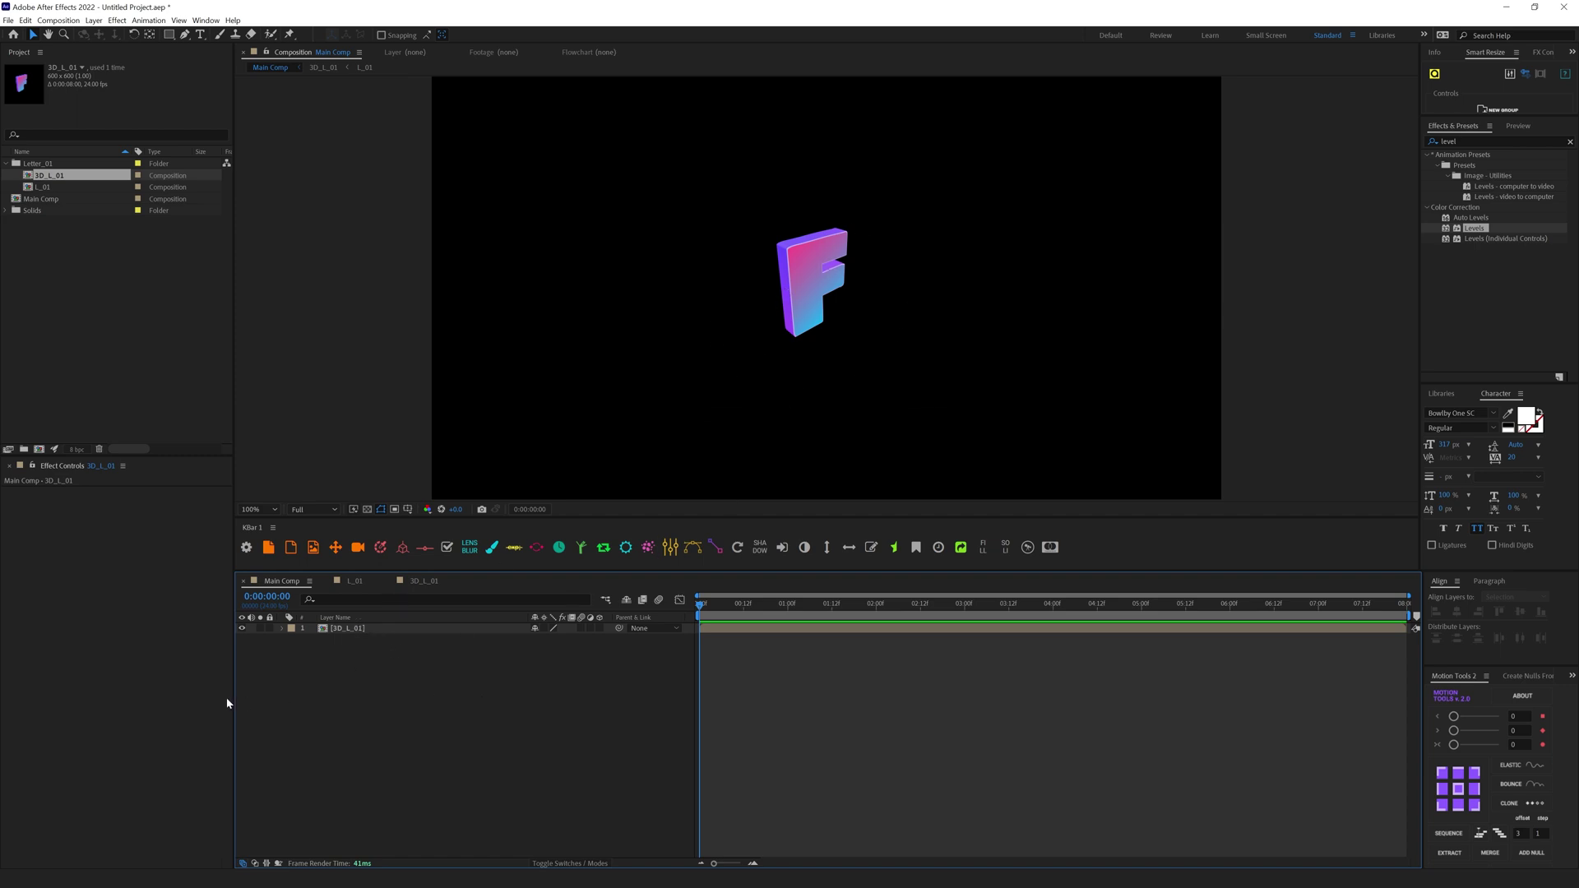
Step: Open 3D_L_01 from Main Comp and add X Rotation and Y Rotation keyframes to the Drive null at 0:00:00:15
left_click(333, 632)
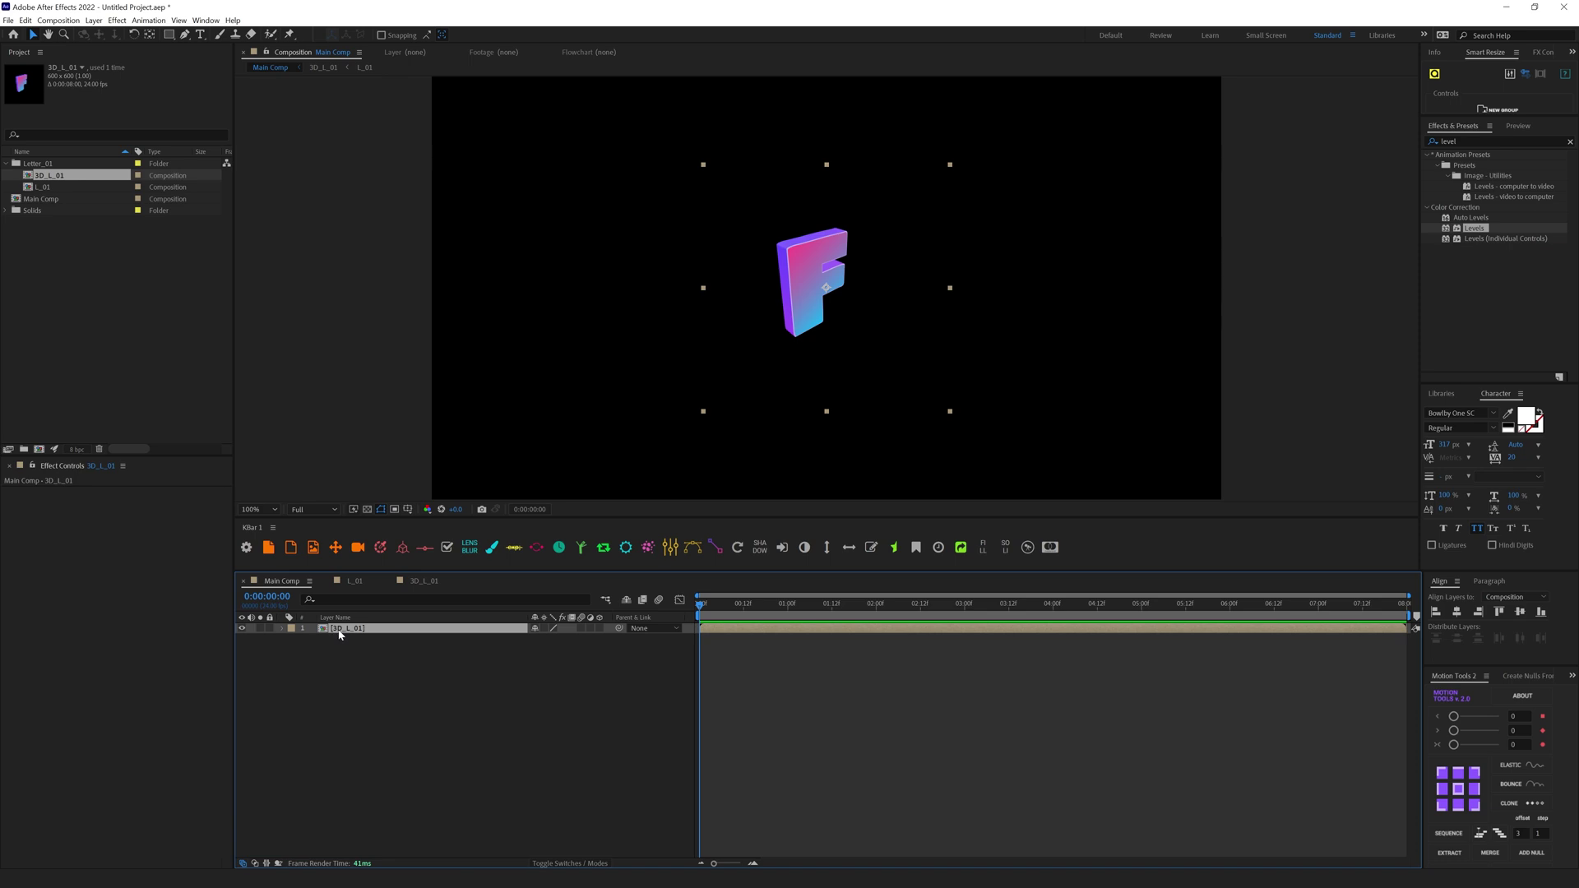
double_click(339, 630)
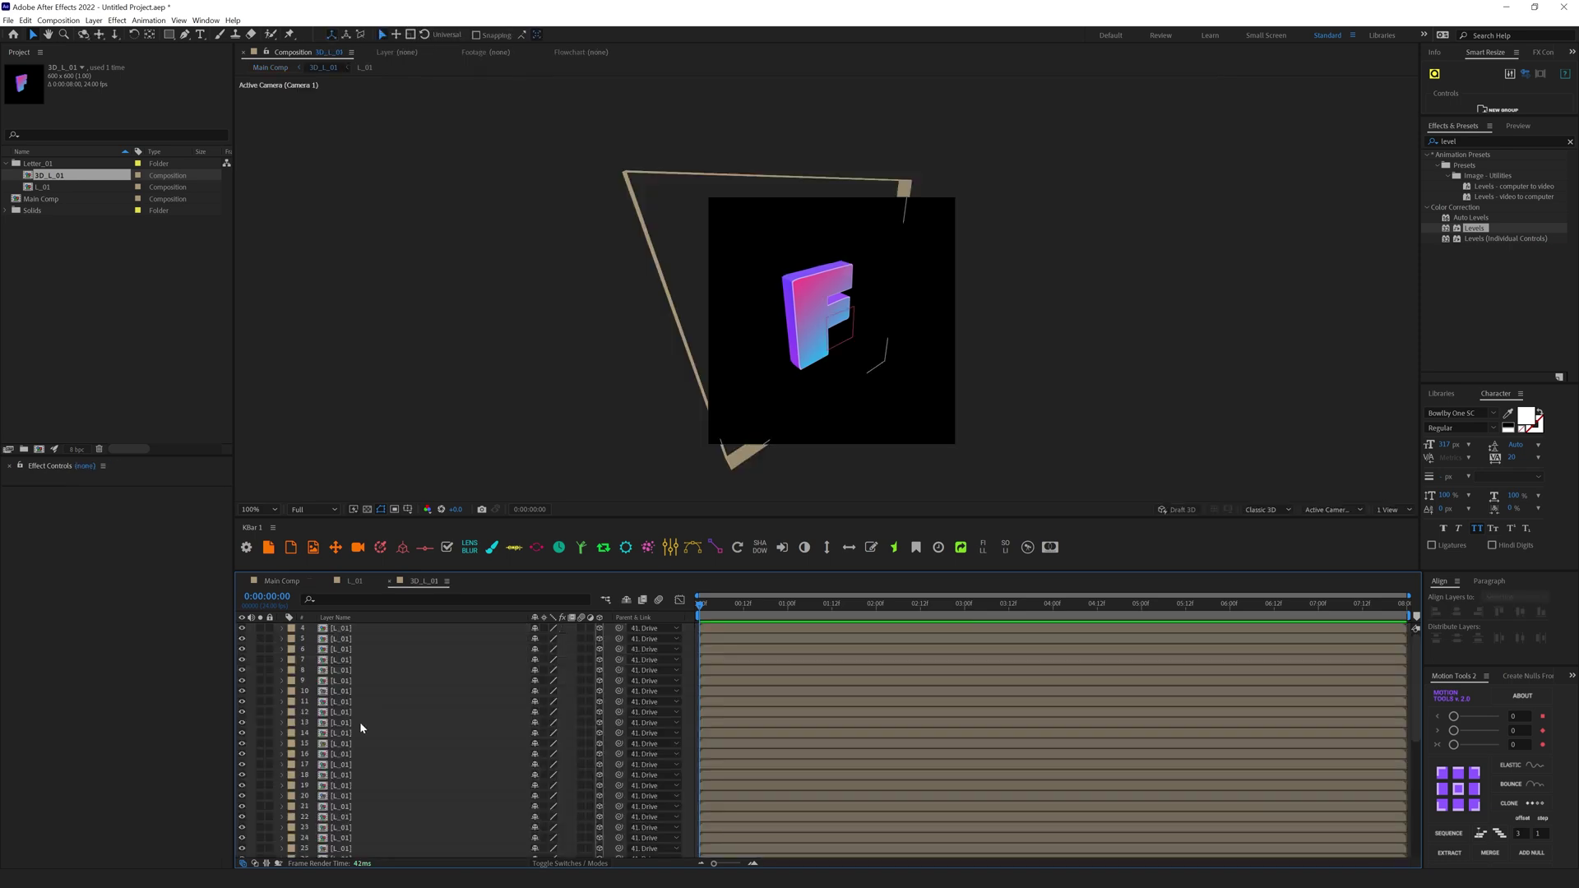
scroll(369, 731, "down", 5)
left_click(347, 800)
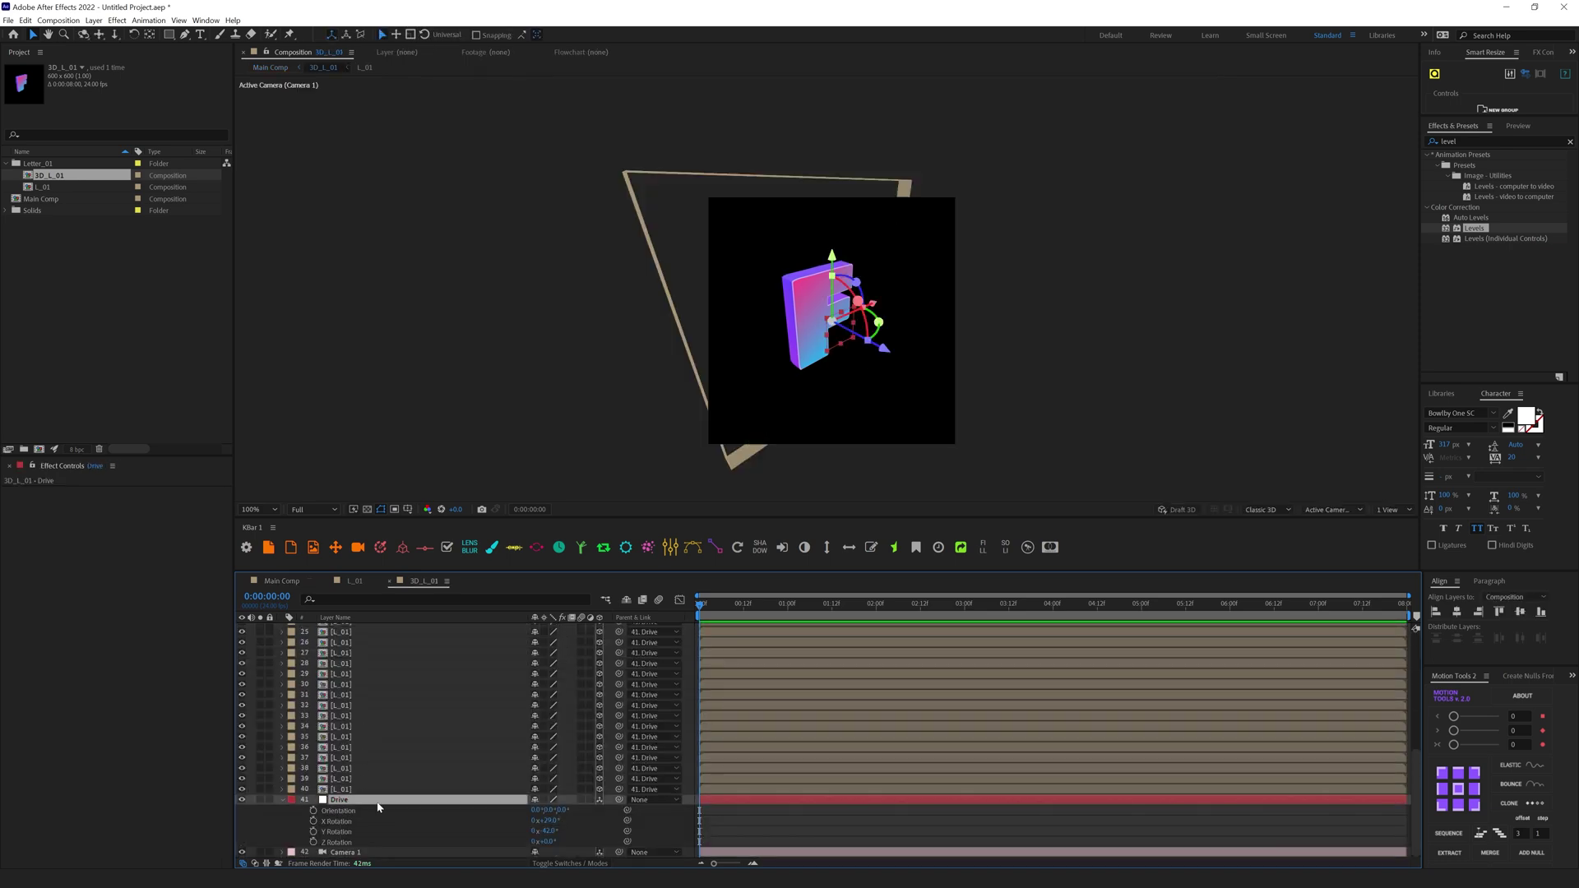
left_click_drag(742, 613, 755, 607)
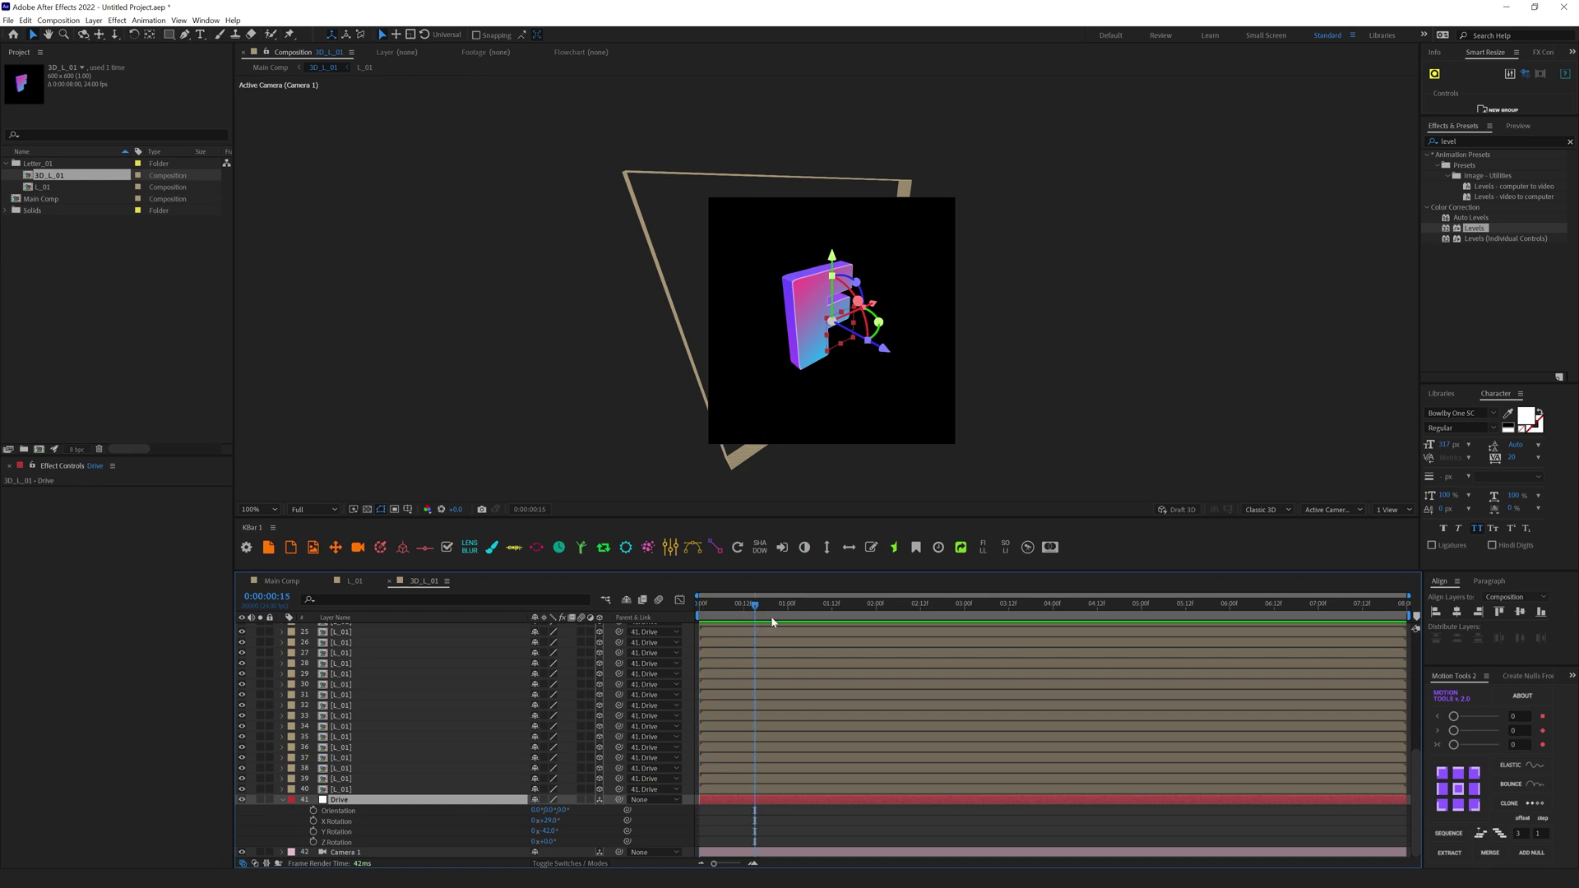
left_click(313, 822)
left_click(313, 831)
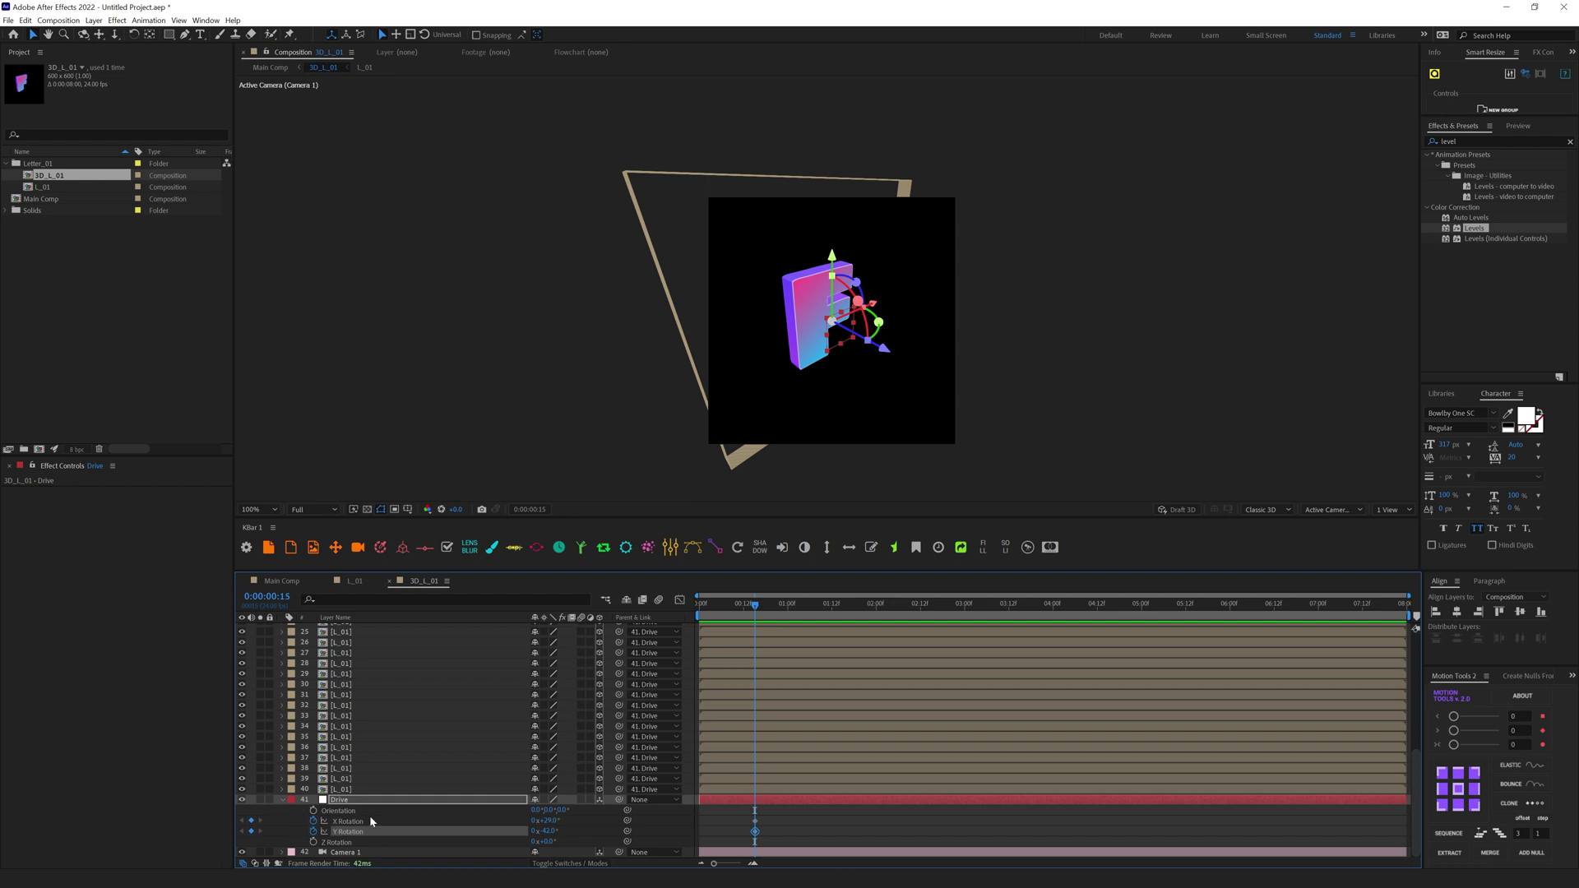
Step: Add a Scale keyframe to the Drive null at 0:00:00:15
left_click(342, 803)
key("s")
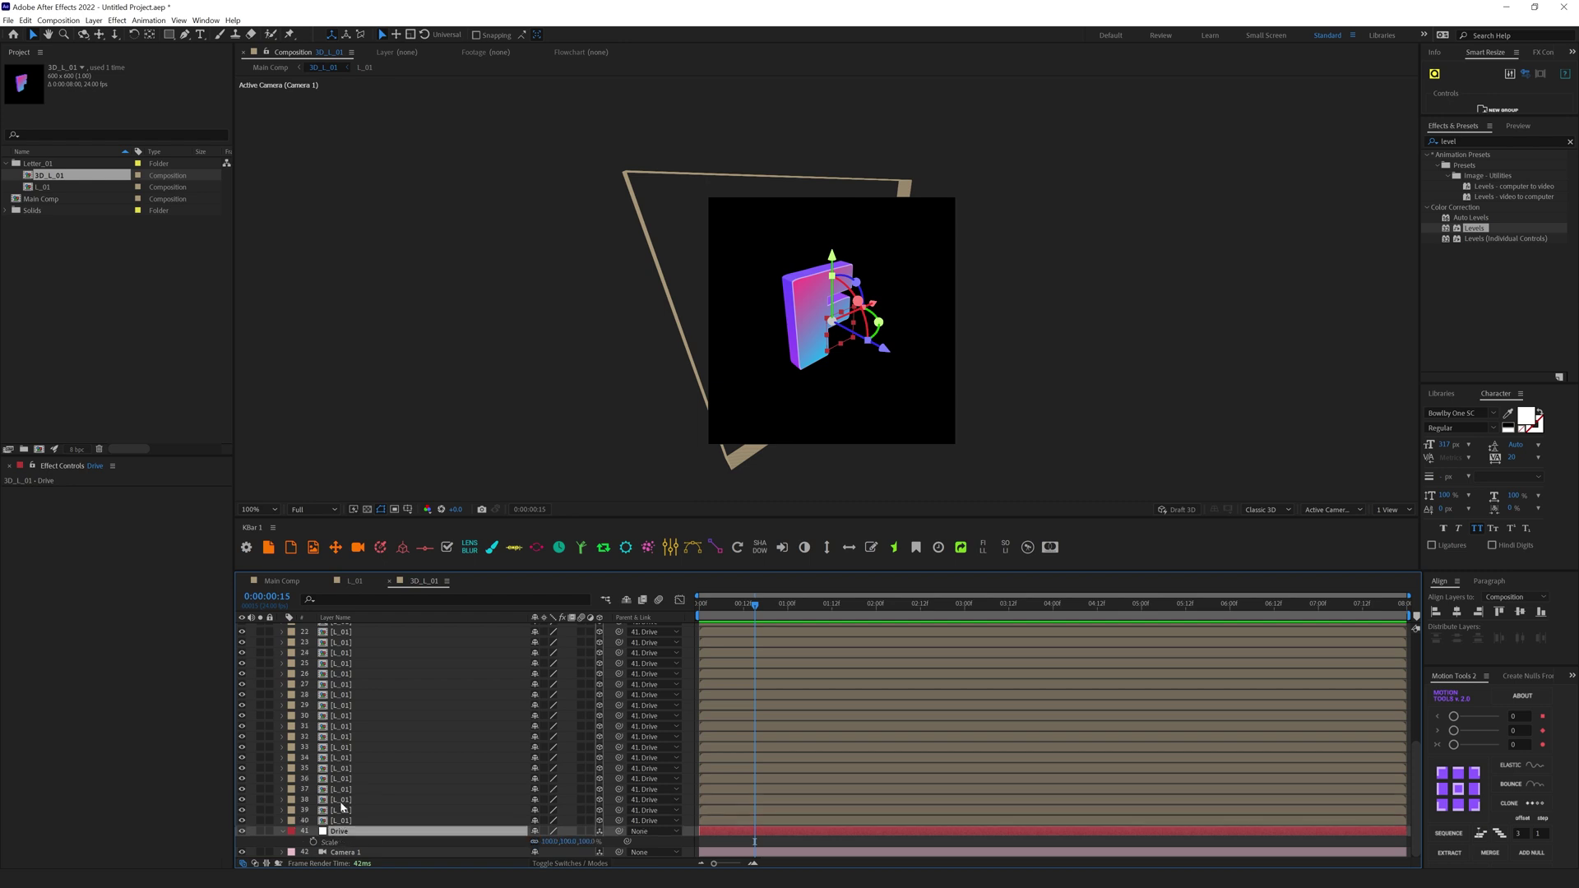
left_click(313, 841)
Step: At the first frame, turn the Drive null on X and Y, set its Scale to 0%, and preview the animation
left_click(344, 831)
key("u")
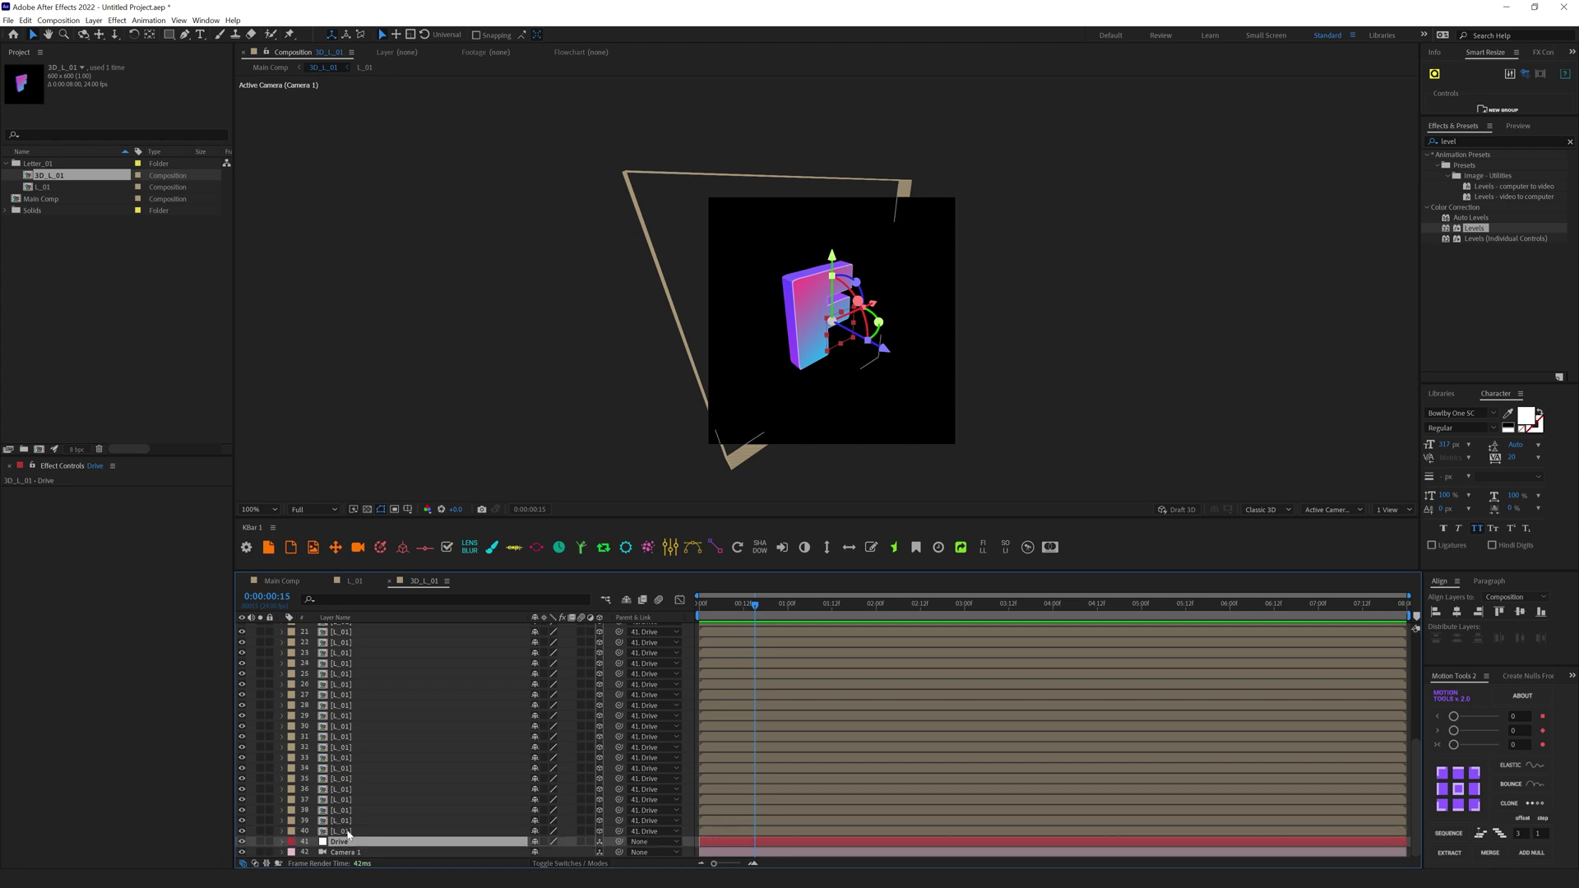
key("Home")
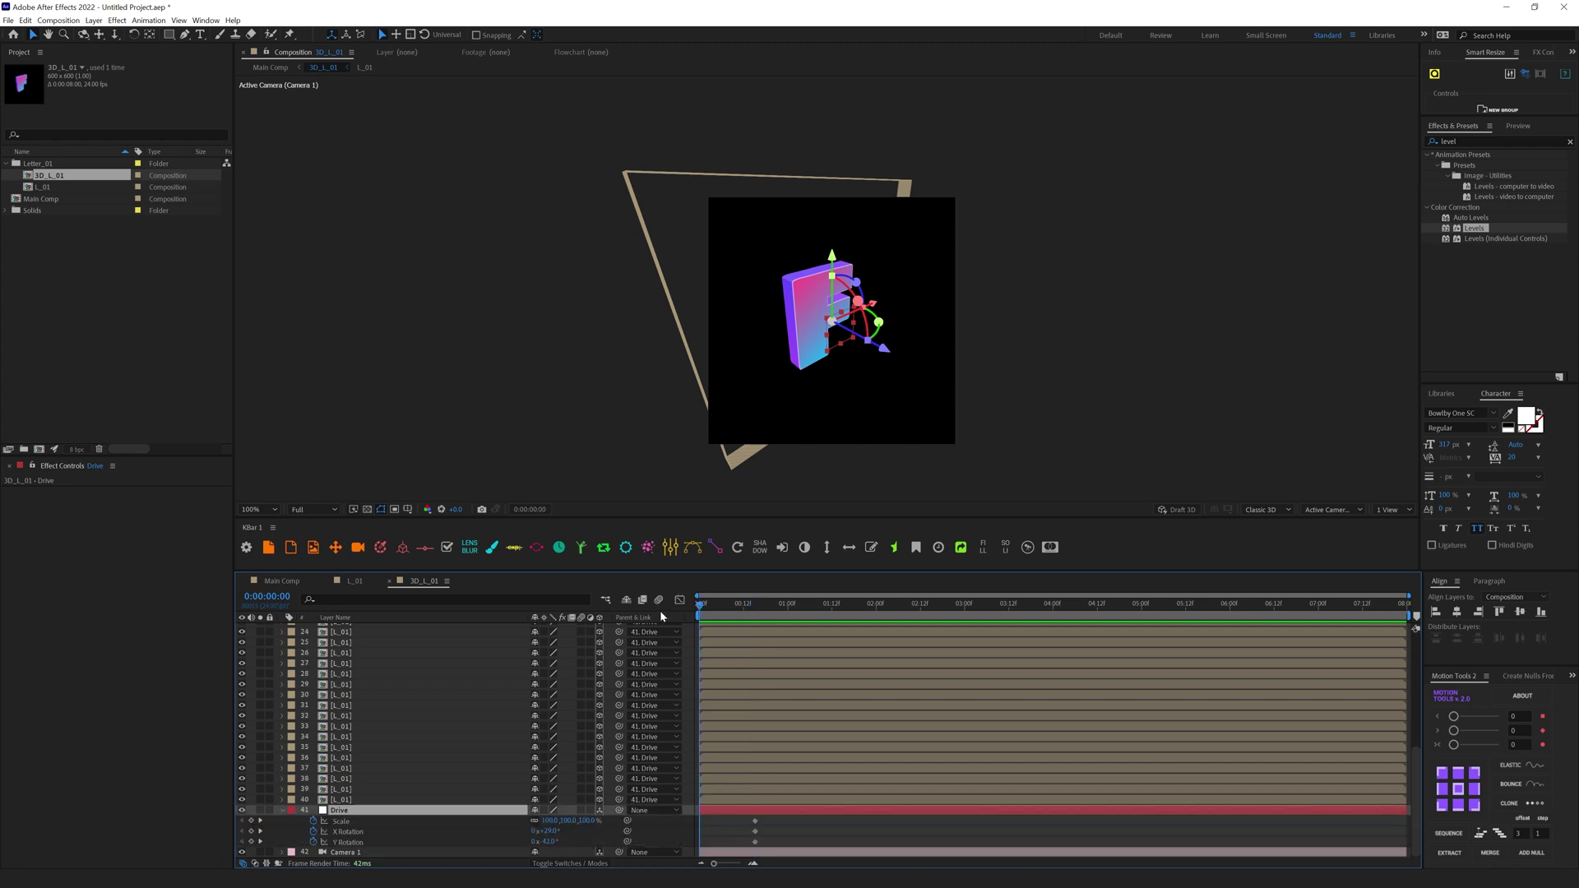
left_click_drag(549, 832, 613, 838)
left_click(549, 821)
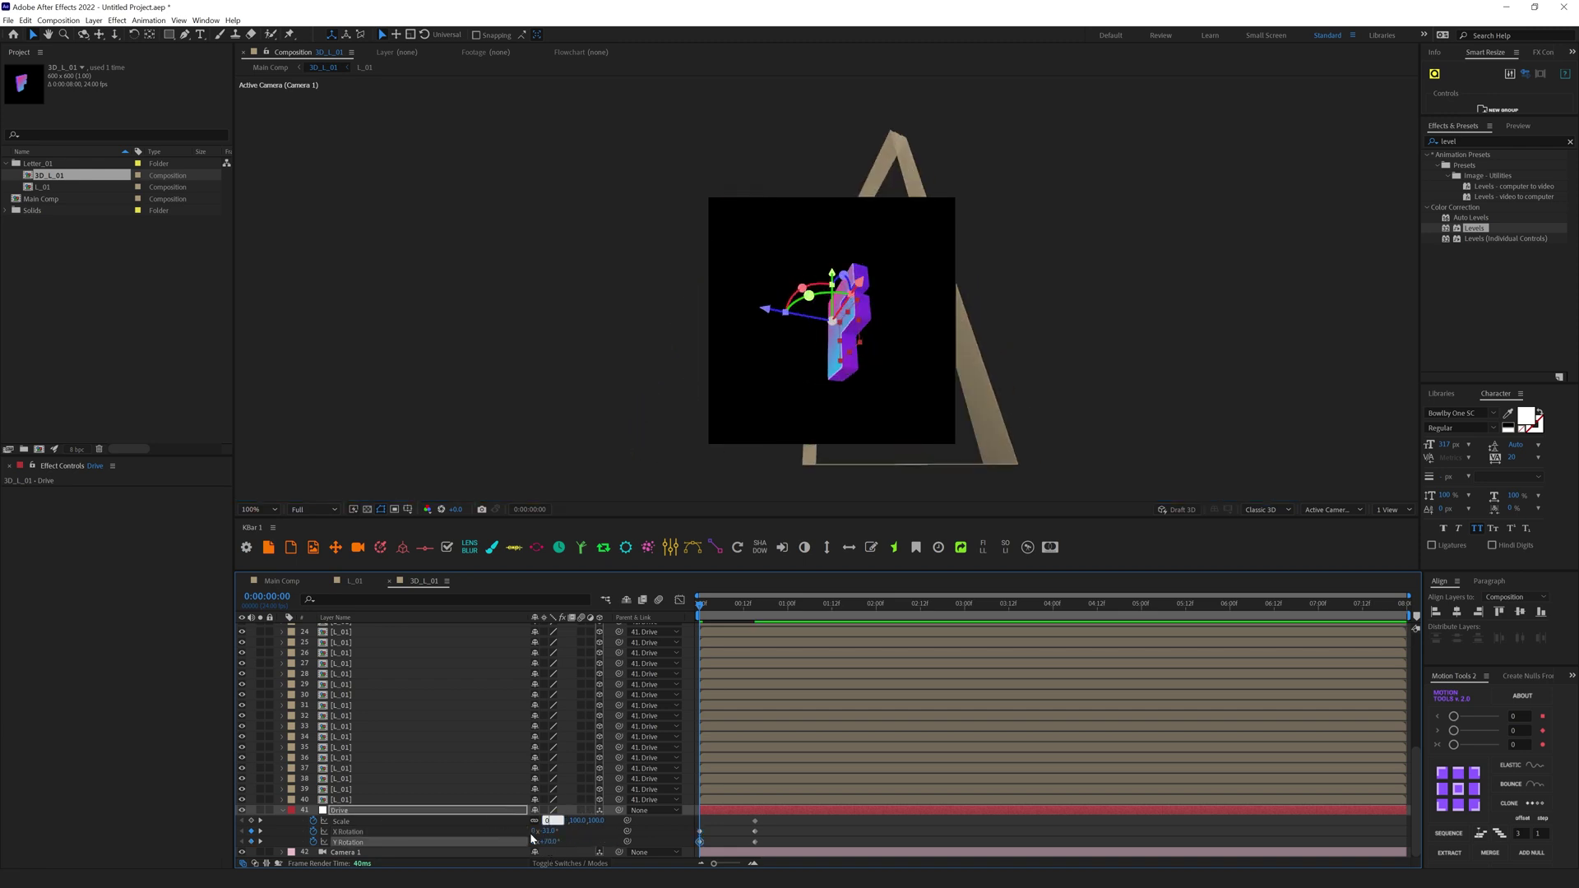
type("0")
key("Return")
key("space")
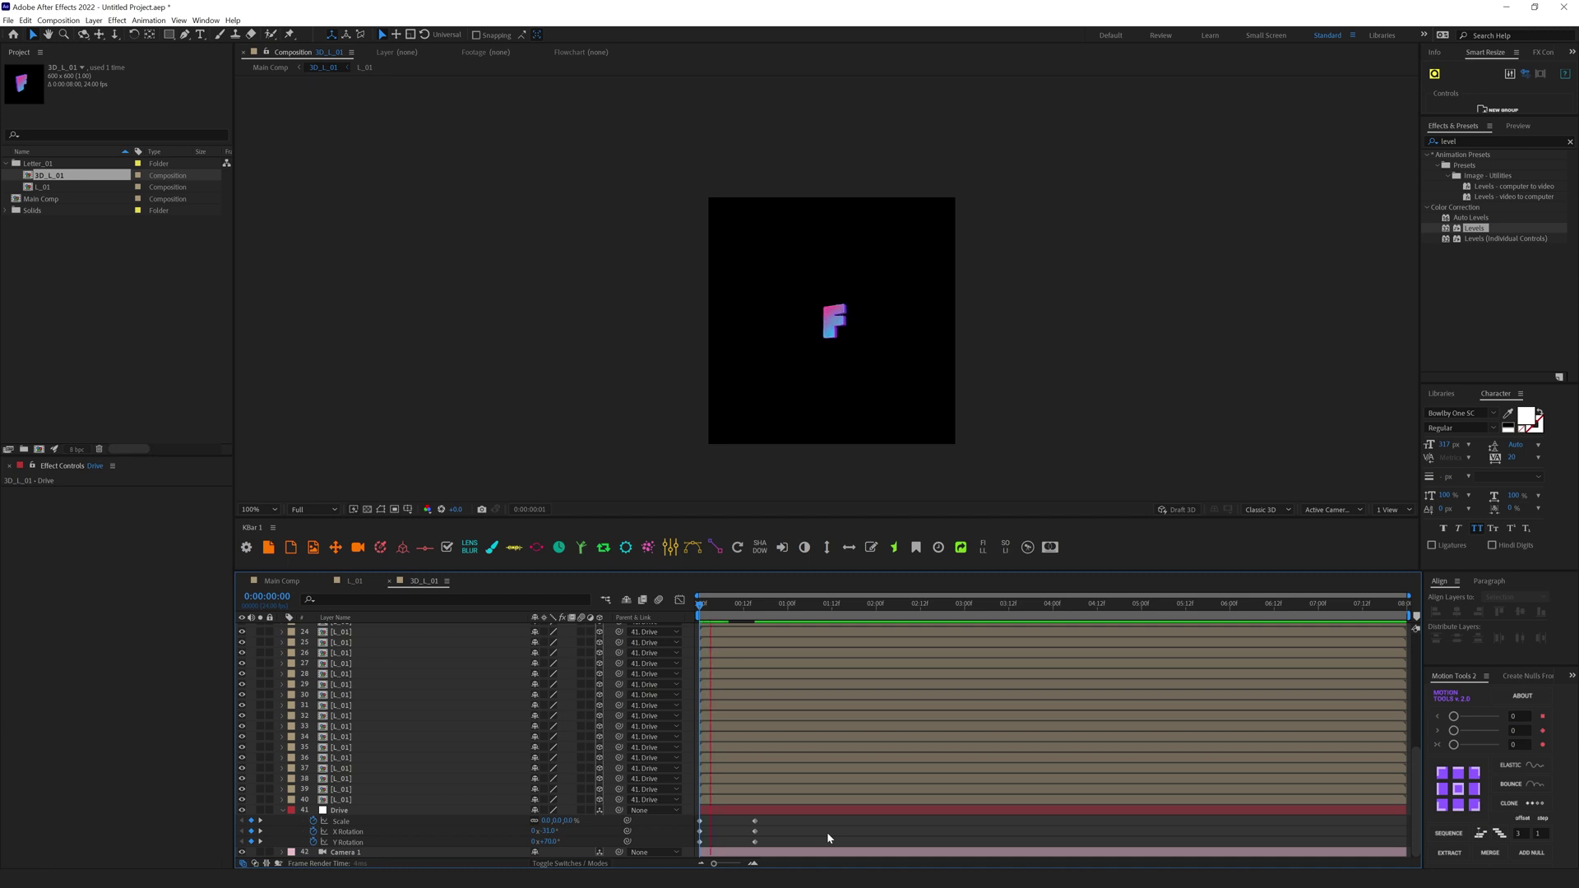
key("space")
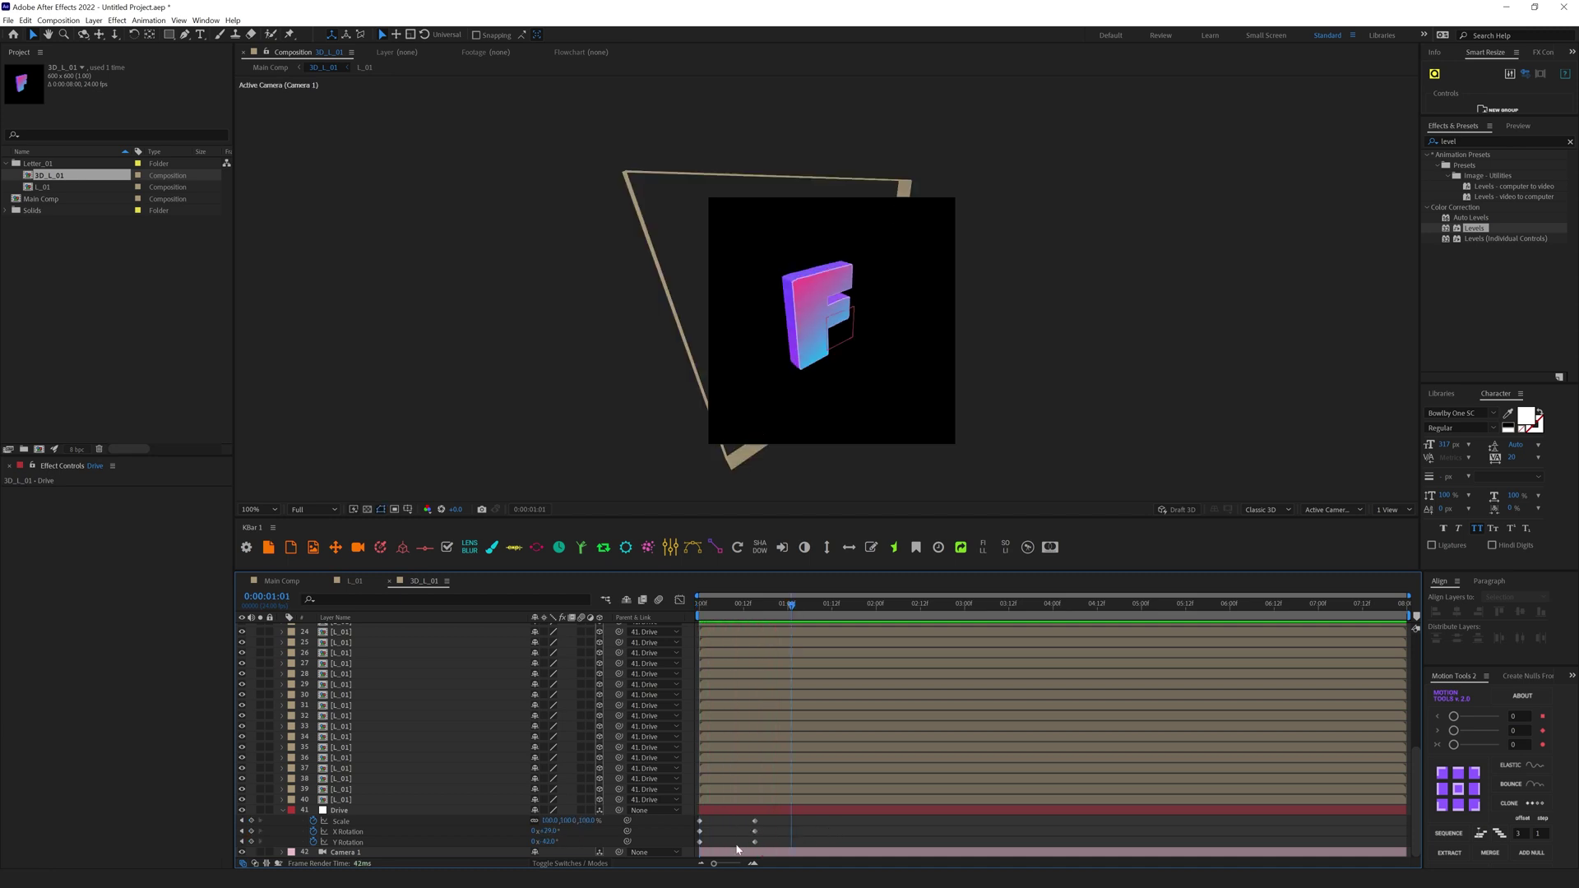
mouse_move(714, 607)
left_mouse_down()
mouse_move(697, 606)
mouse_move(728, 606)
left_mouse_up()
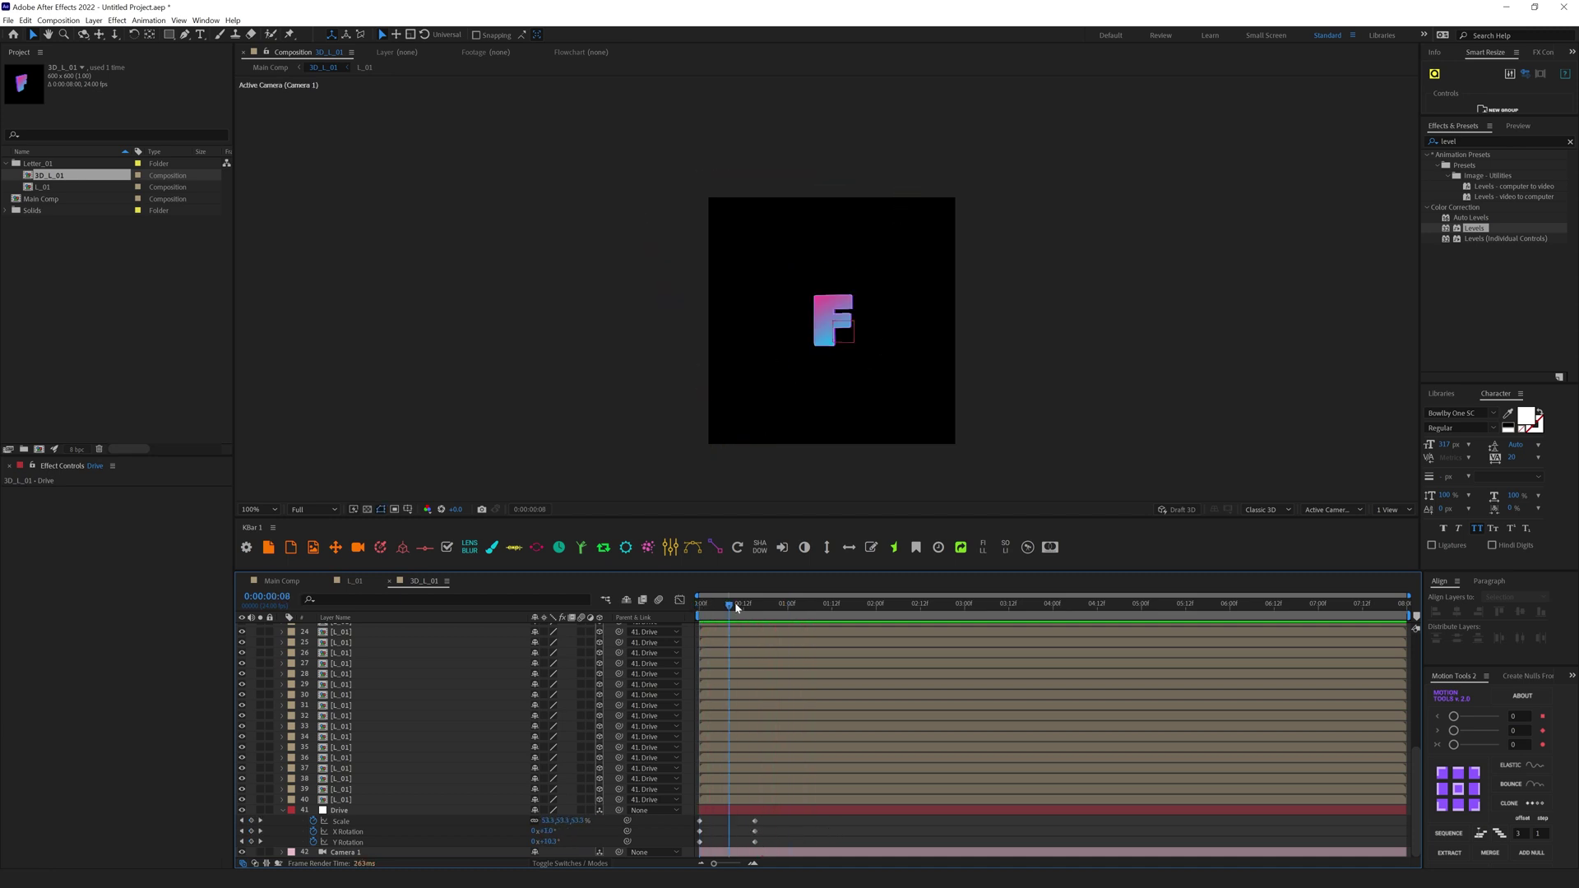
Step: In the Graph Editor, ease Drive's ending Scale and rotation keyframes in and the starting ones out
left_click_drag(737, 818, 752, 846)
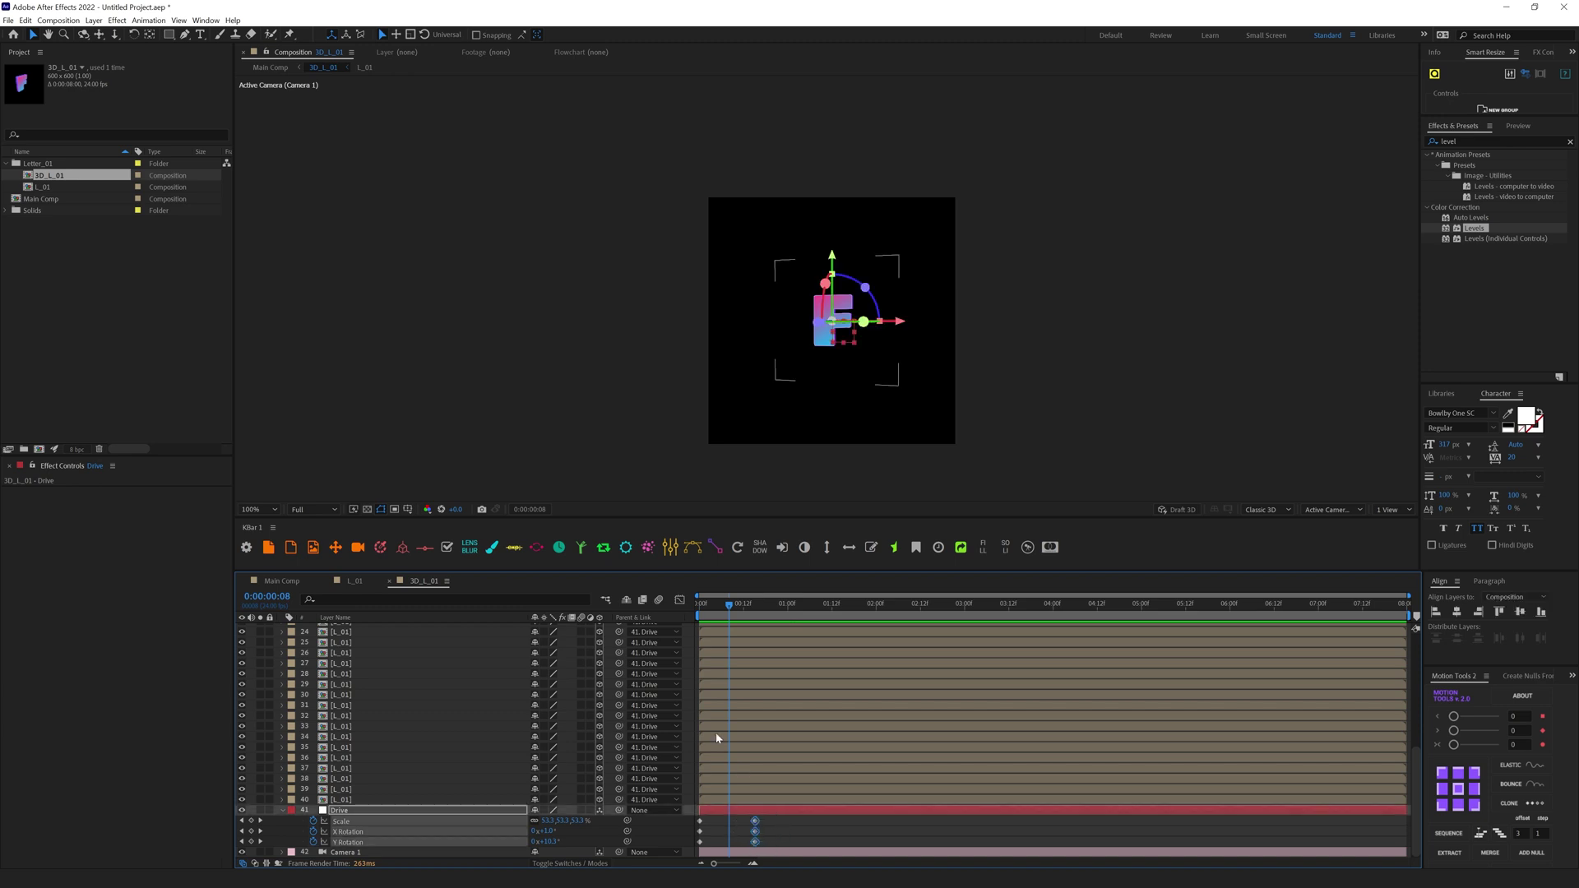
left_click(679, 600)
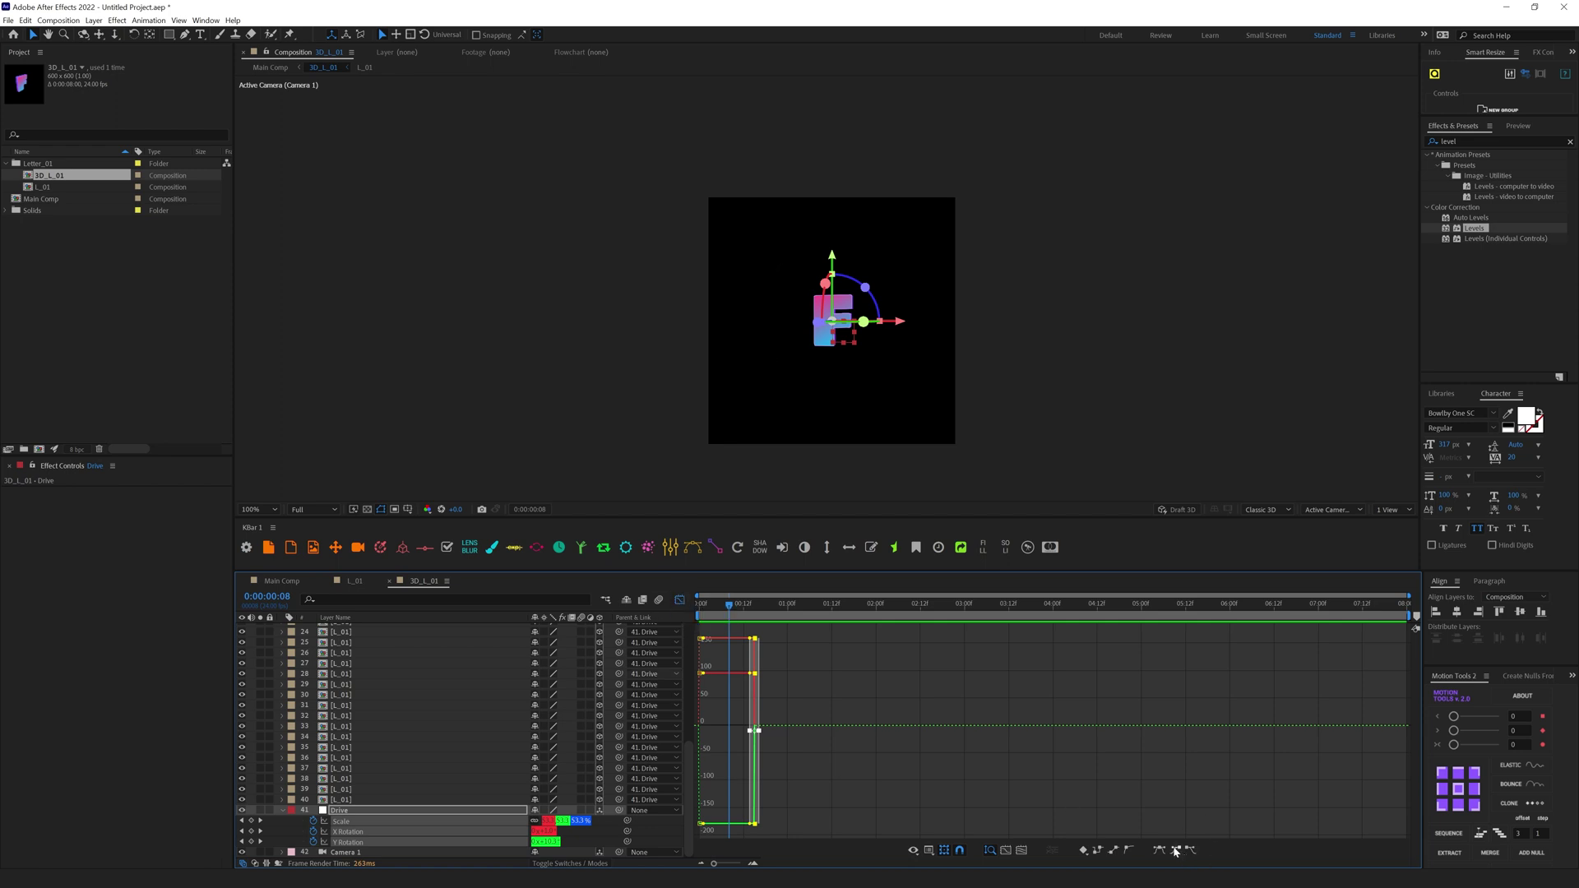
left_click(1174, 852)
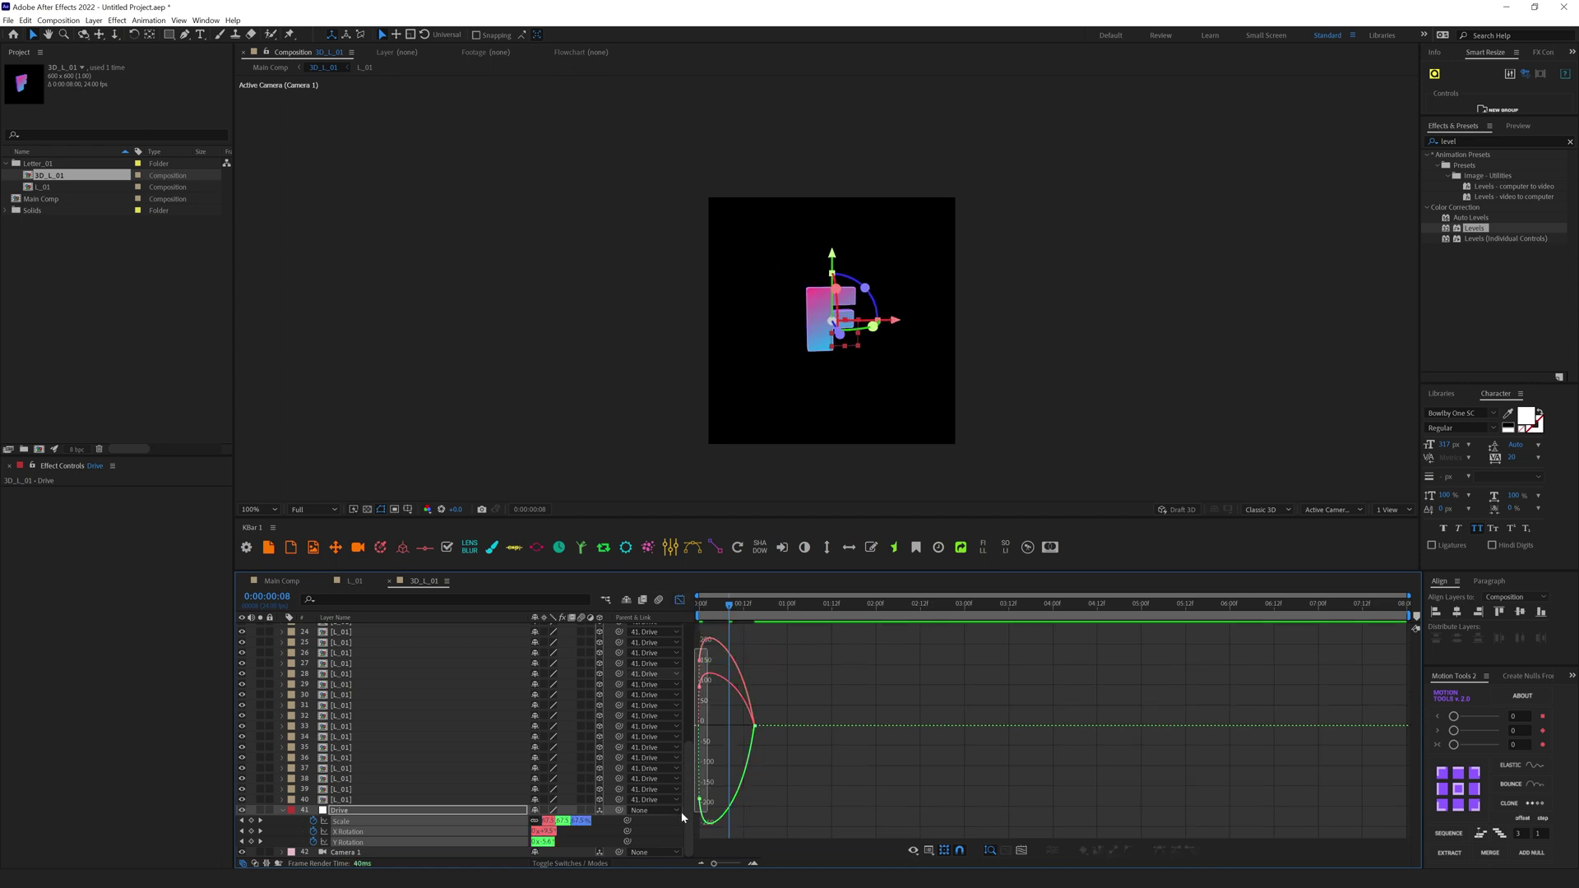
left_click(1190, 850)
key("equal")
key("equal")
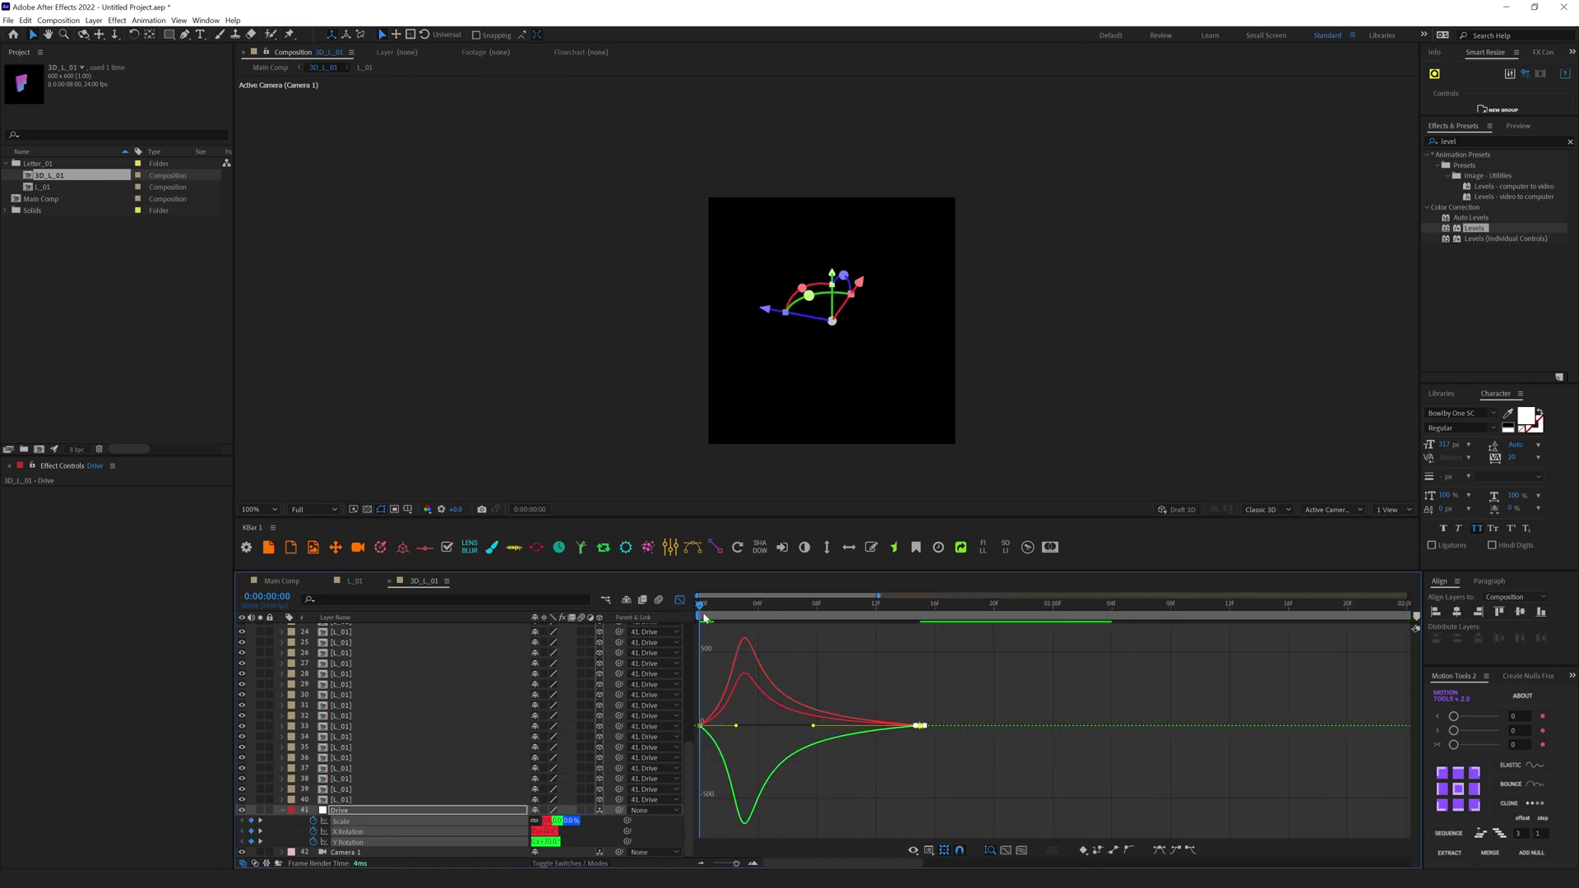
Step: Preview the eased motion, end the work area at 0:00:01:06, and close the Graph Editor
key("space")
key("space")
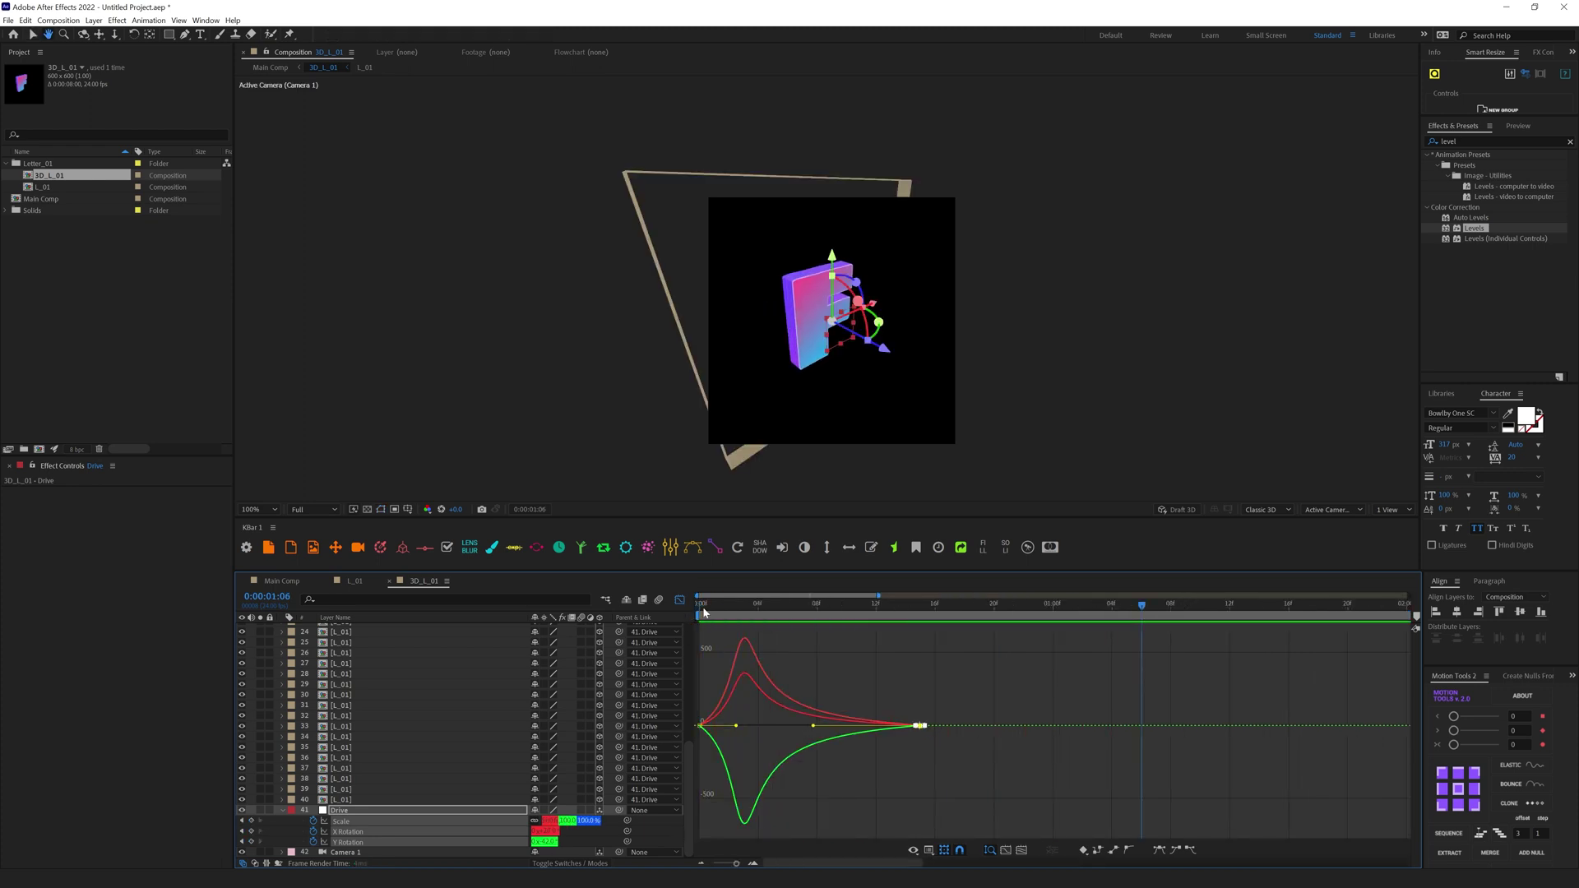
key("n")
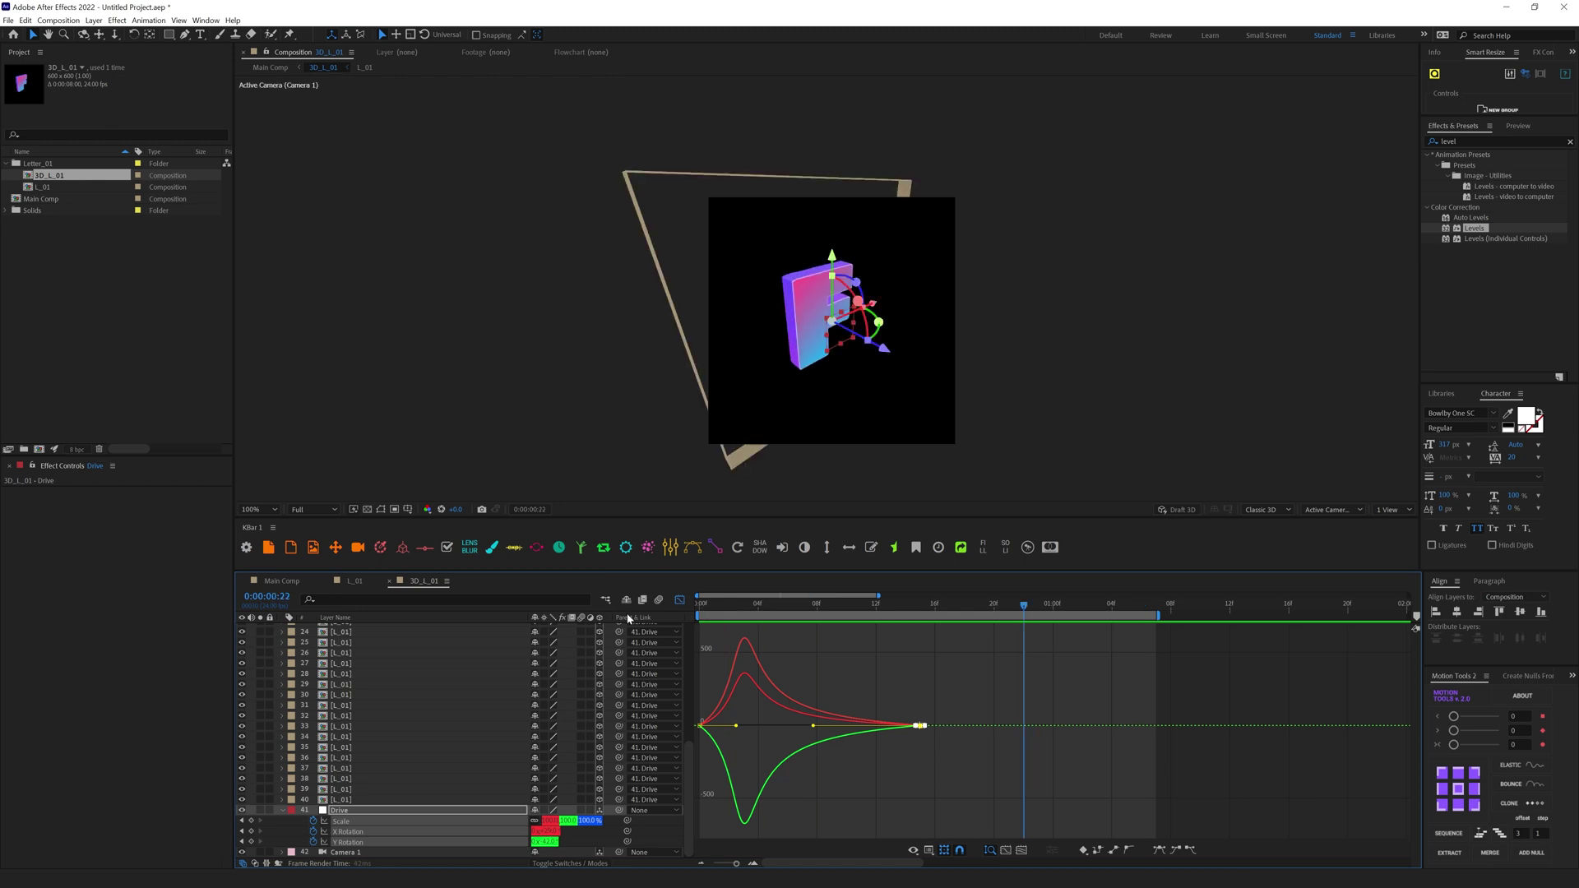
left_click(680, 599)
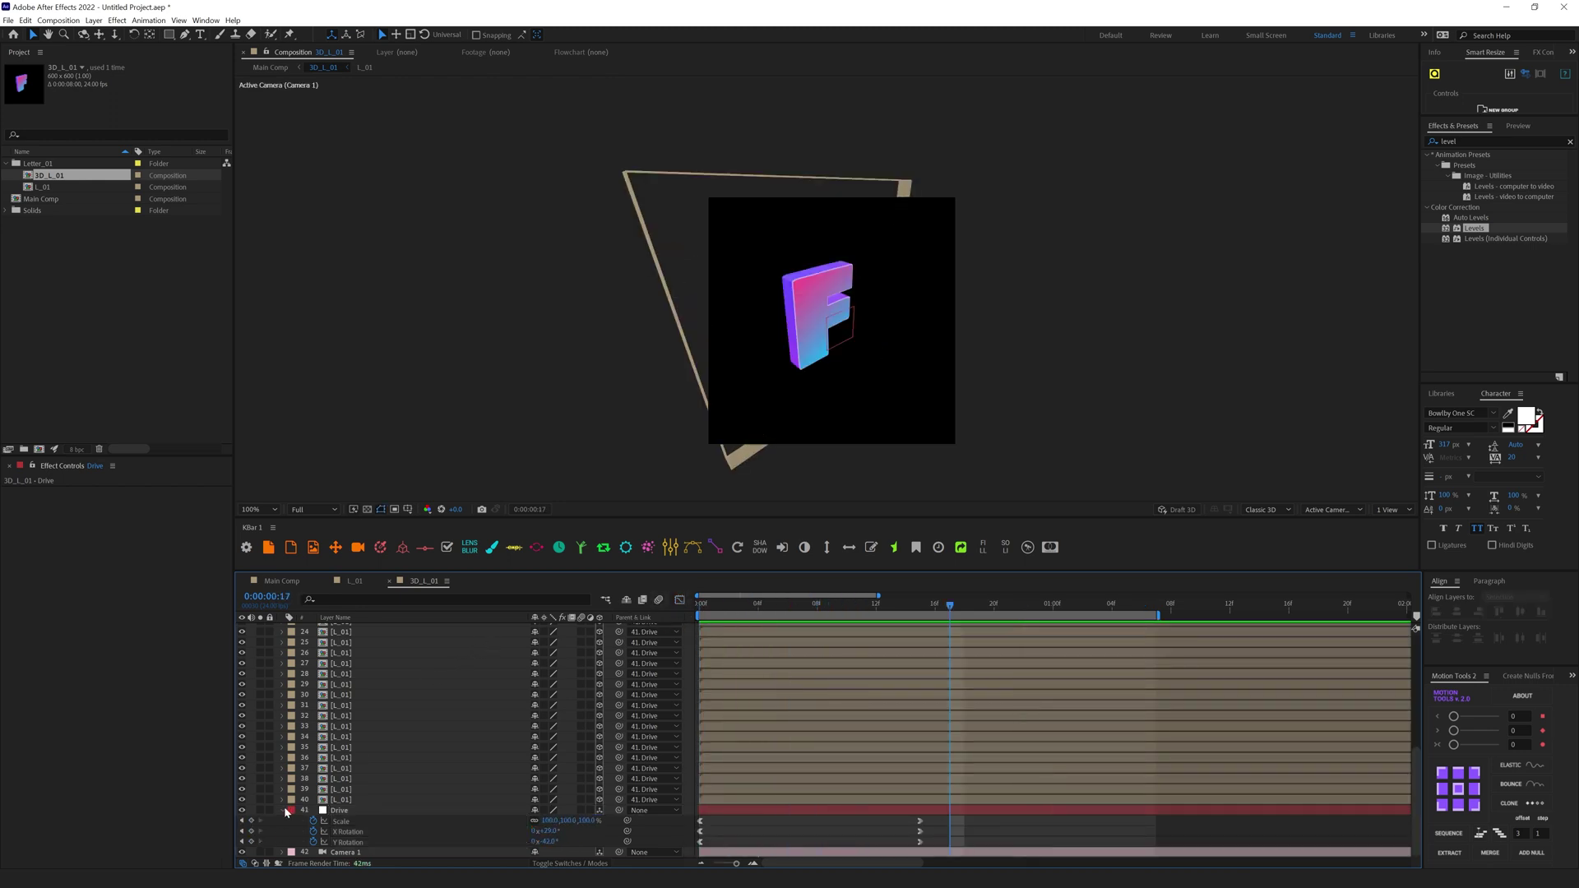
Step: Return to Main Comp, duplicate the Letter_01 project folder, and select the 3D_L_01 composition inside the copy
left_click(281, 581)
left_click(38, 163)
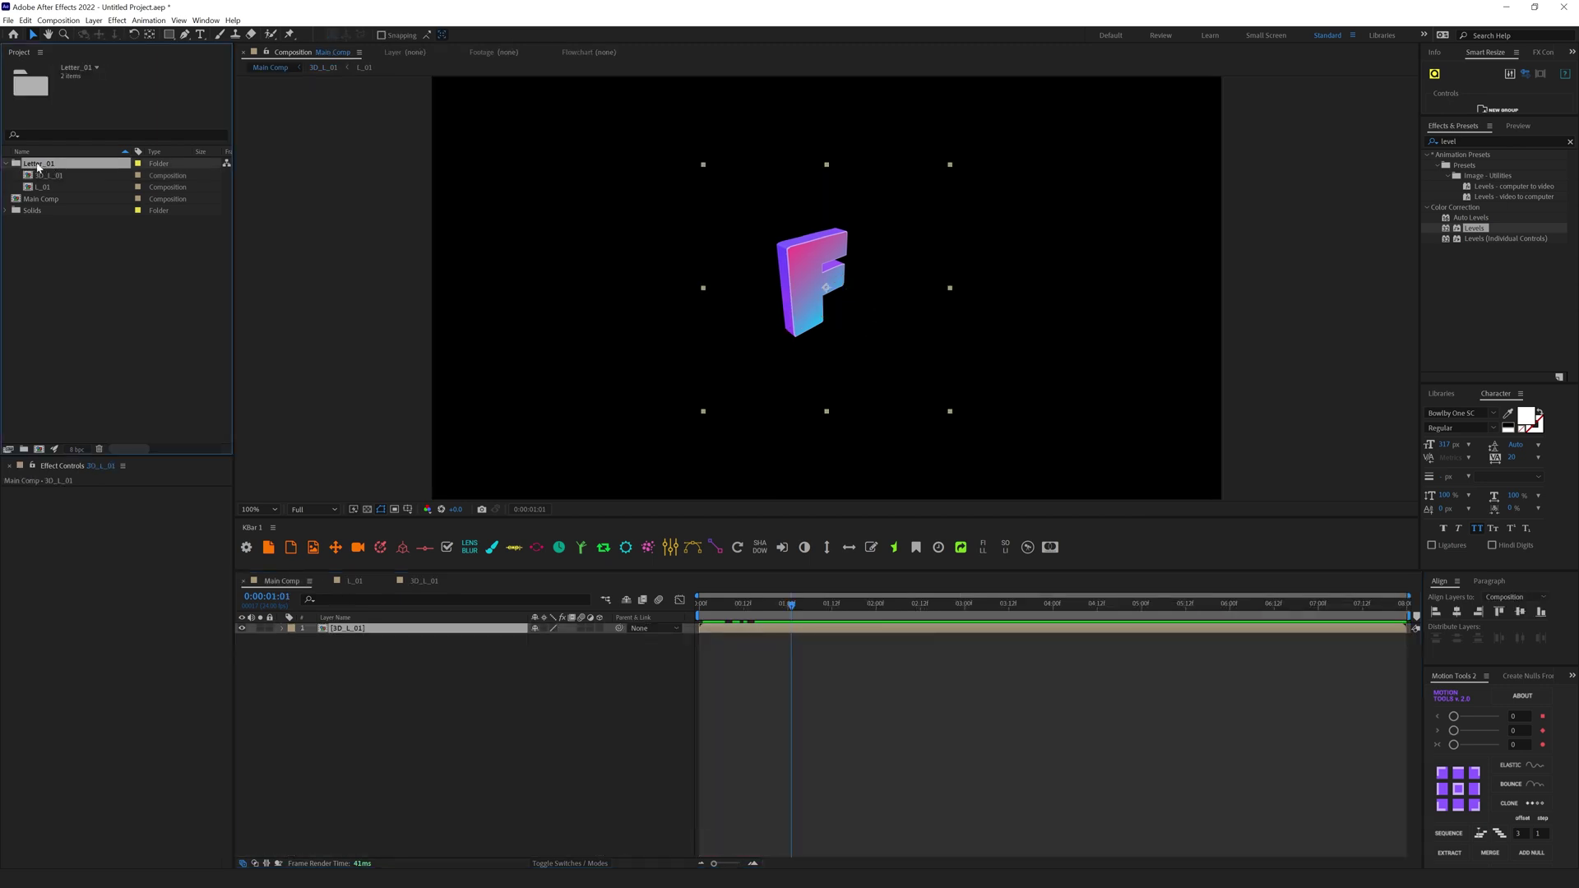
key("ctrl+d")
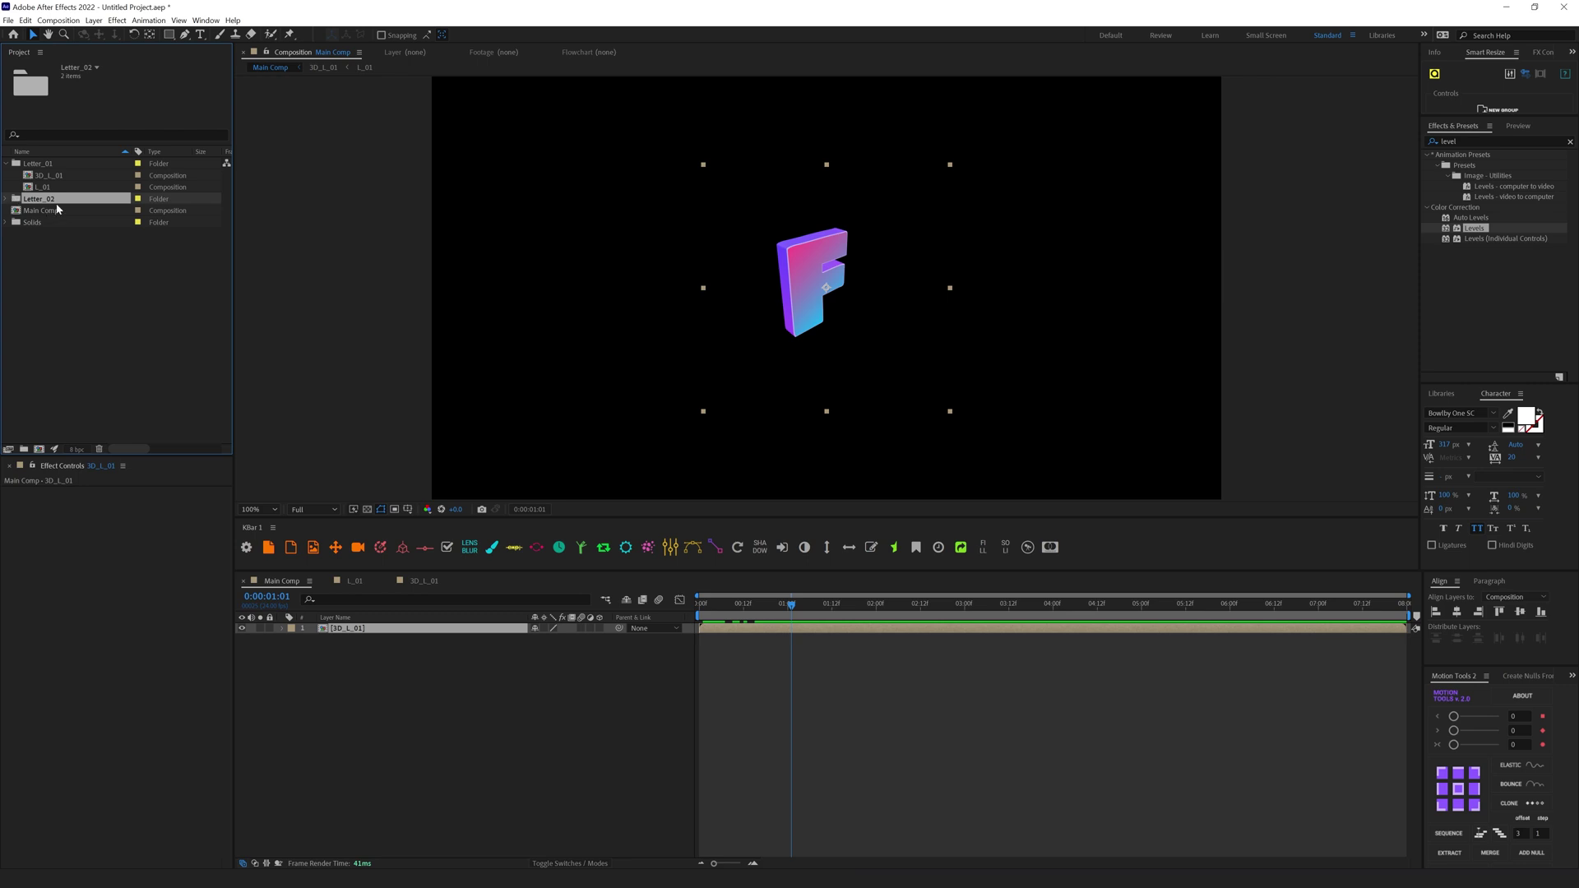
left_click(7, 199)
key("Down")
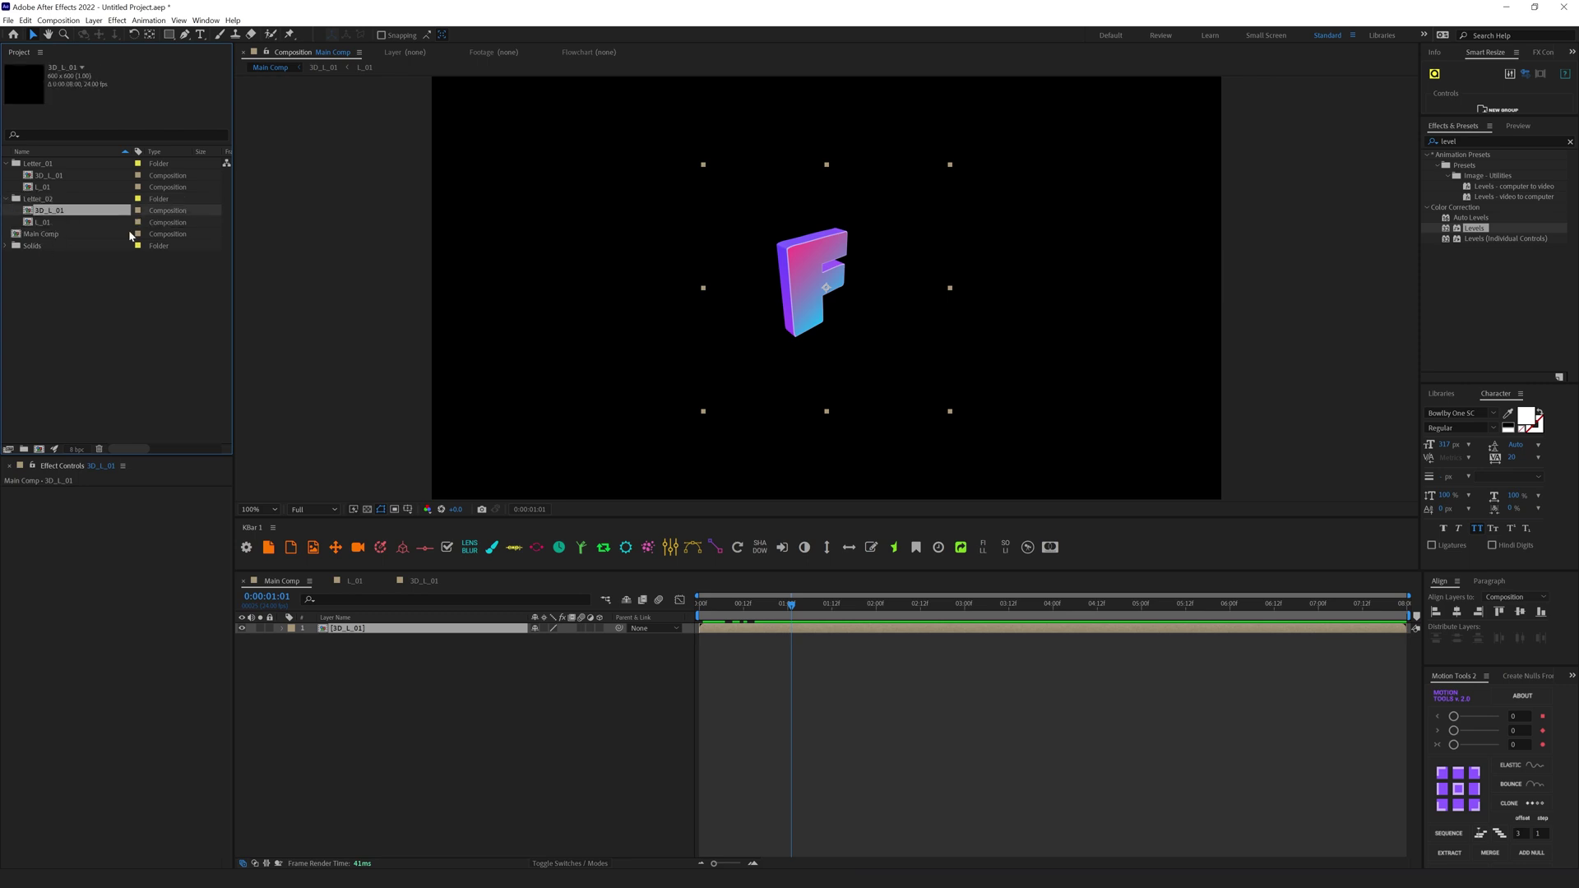
Step: Rename the two compositions in the Letter_02 folder to 3D_L_02 and L_02
key("Return")
type("2")
key("Return")
key("Down")
key("Return")
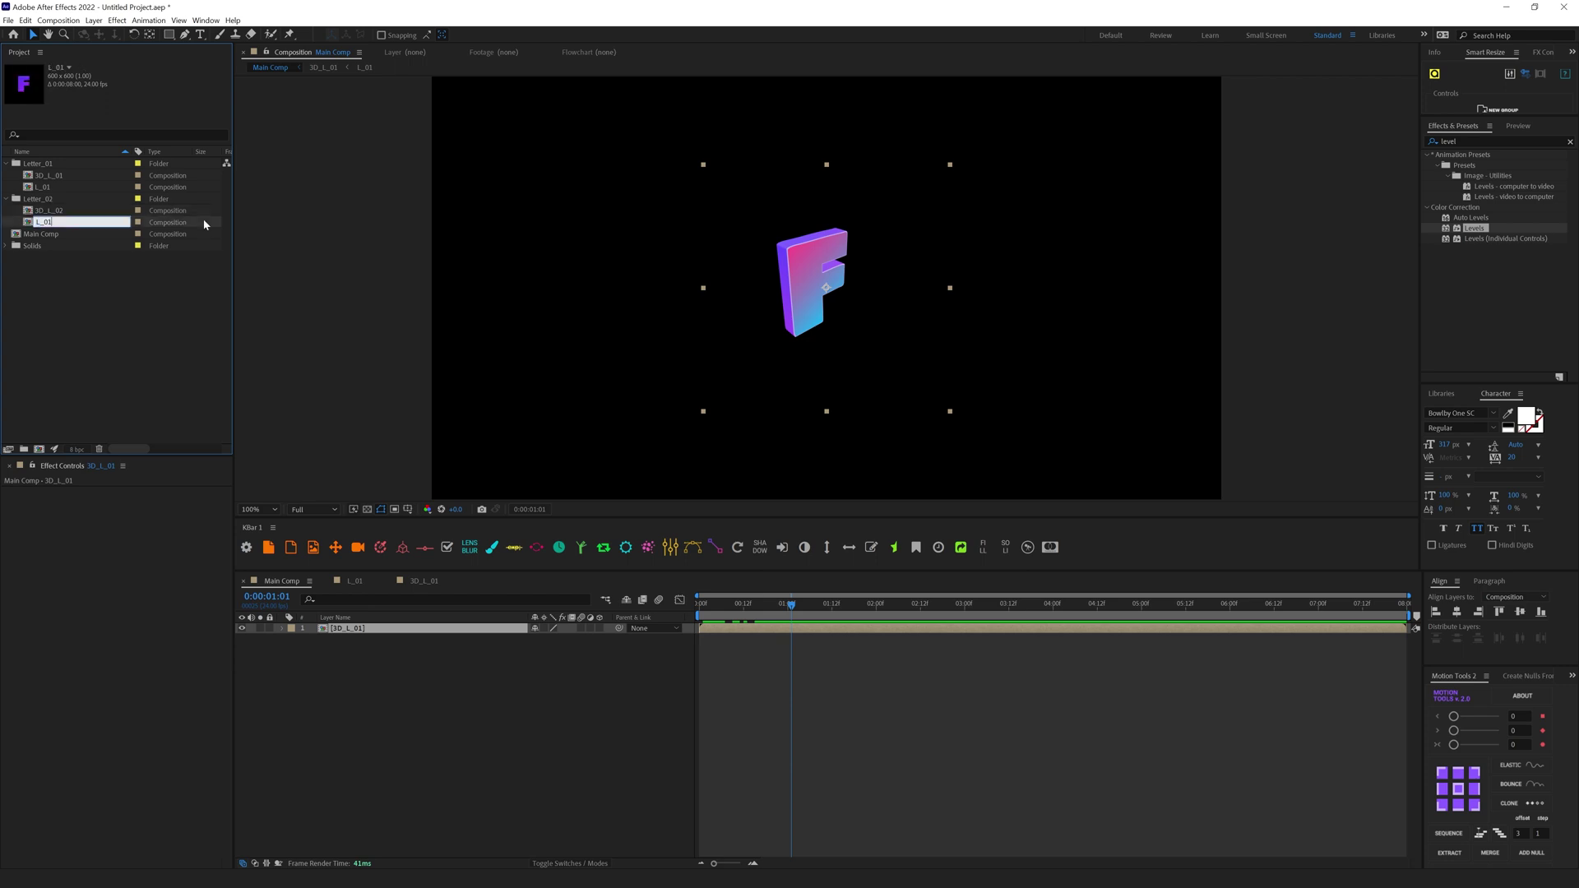
type("2")
key("Return")
key("Return")
key("Right")
key("Left")
key("BackSpace")
key("Return")
Step: Open 3D_L_02 and replace the source of all its letter layers, from Cap through layer 40, with L_02
double_click(72, 211)
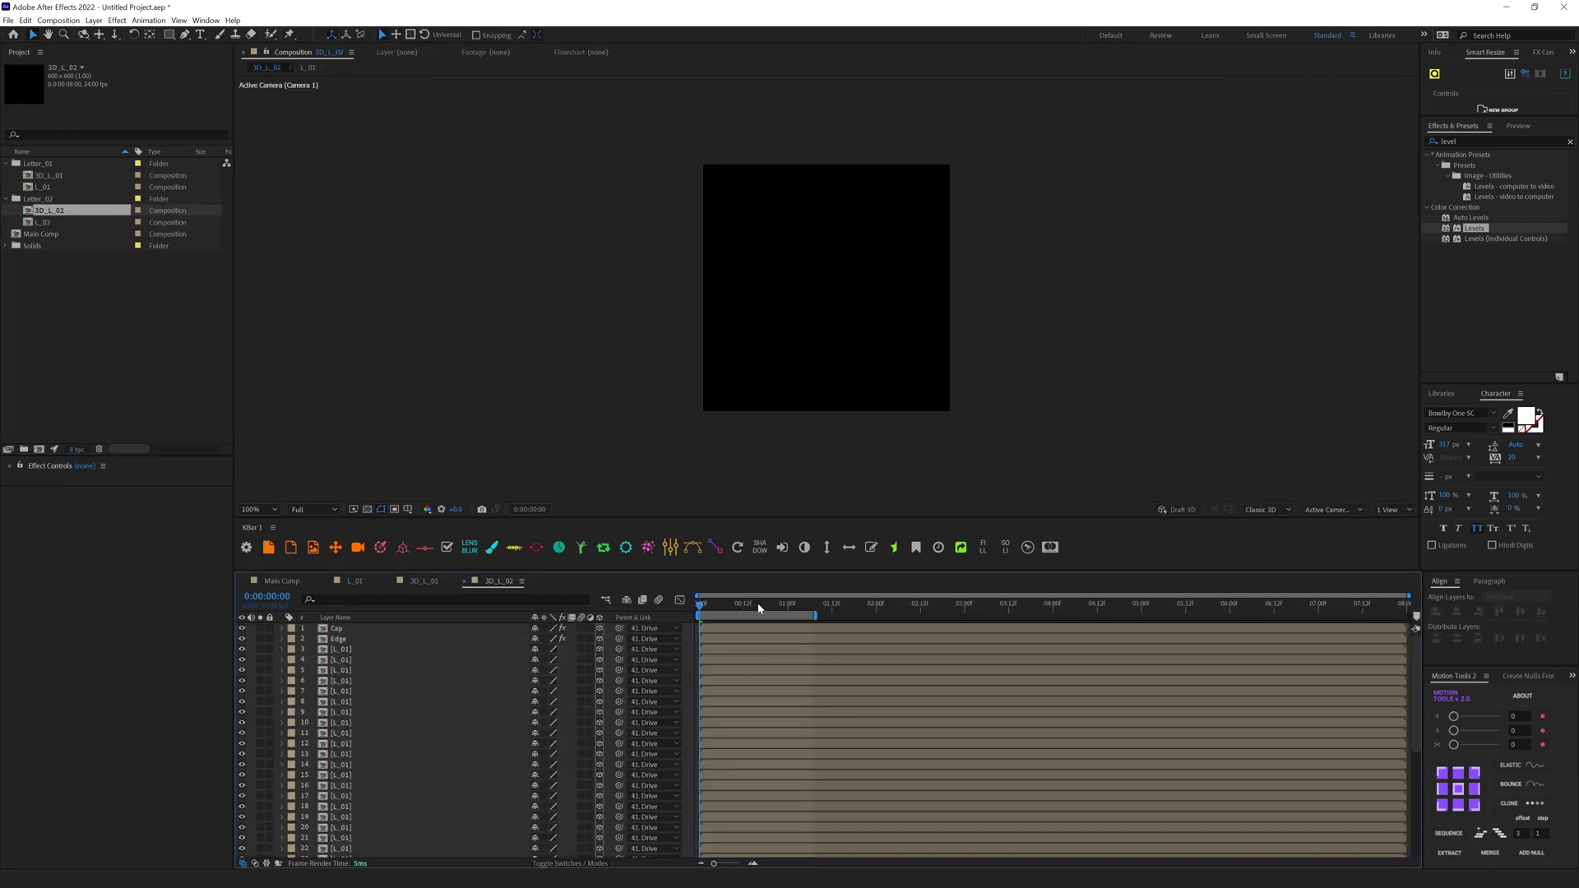
left_click_drag(757, 607, 802, 605)
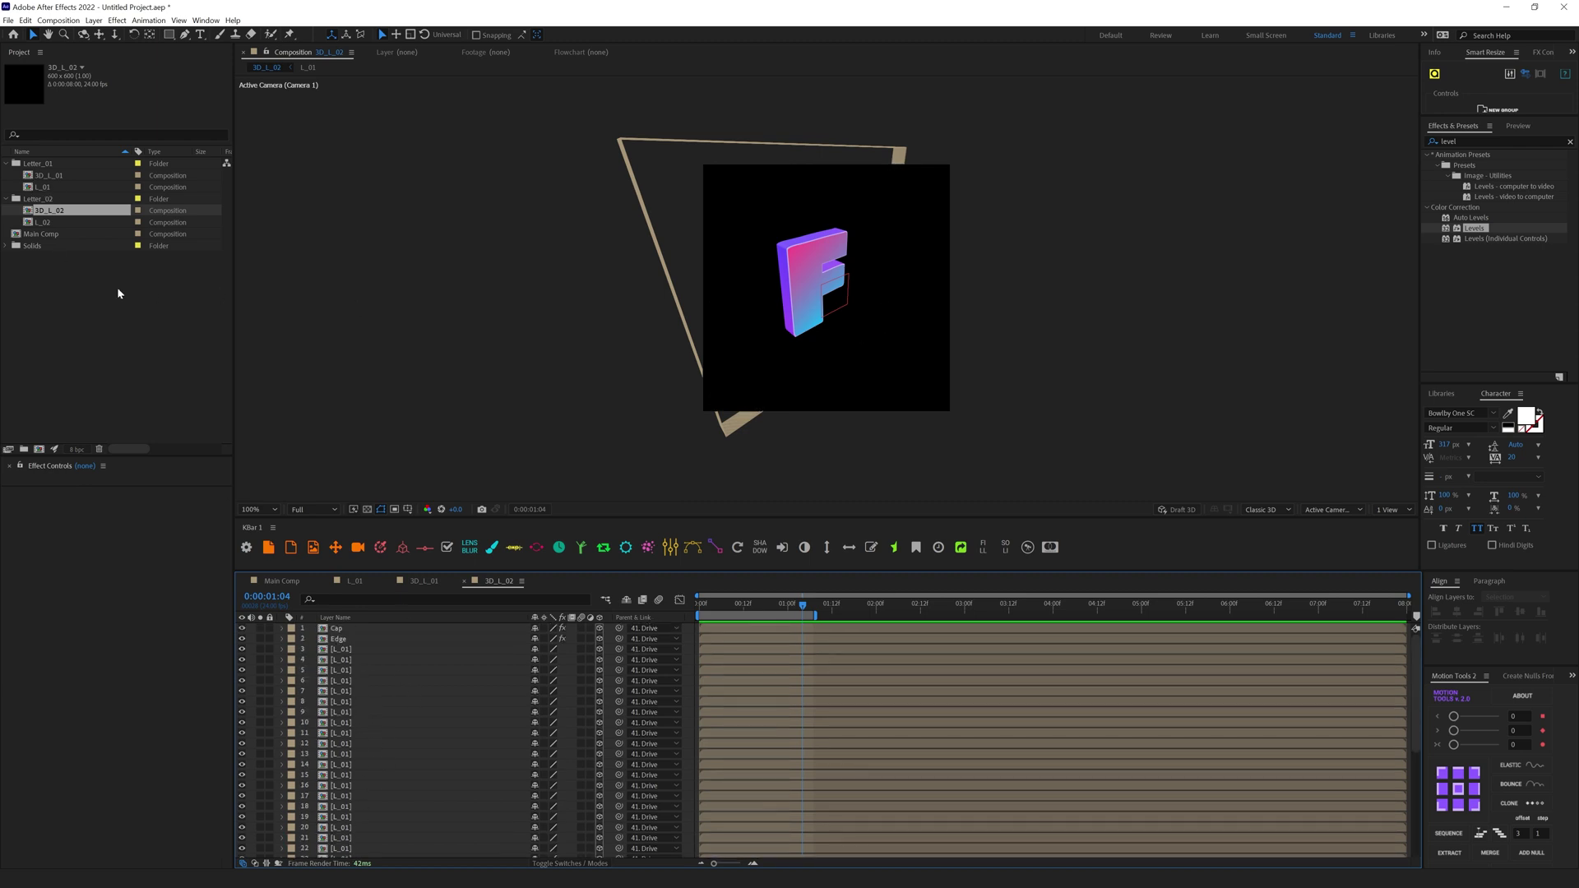
left_click(337, 628)
scroll(364, 686, "down", 5)
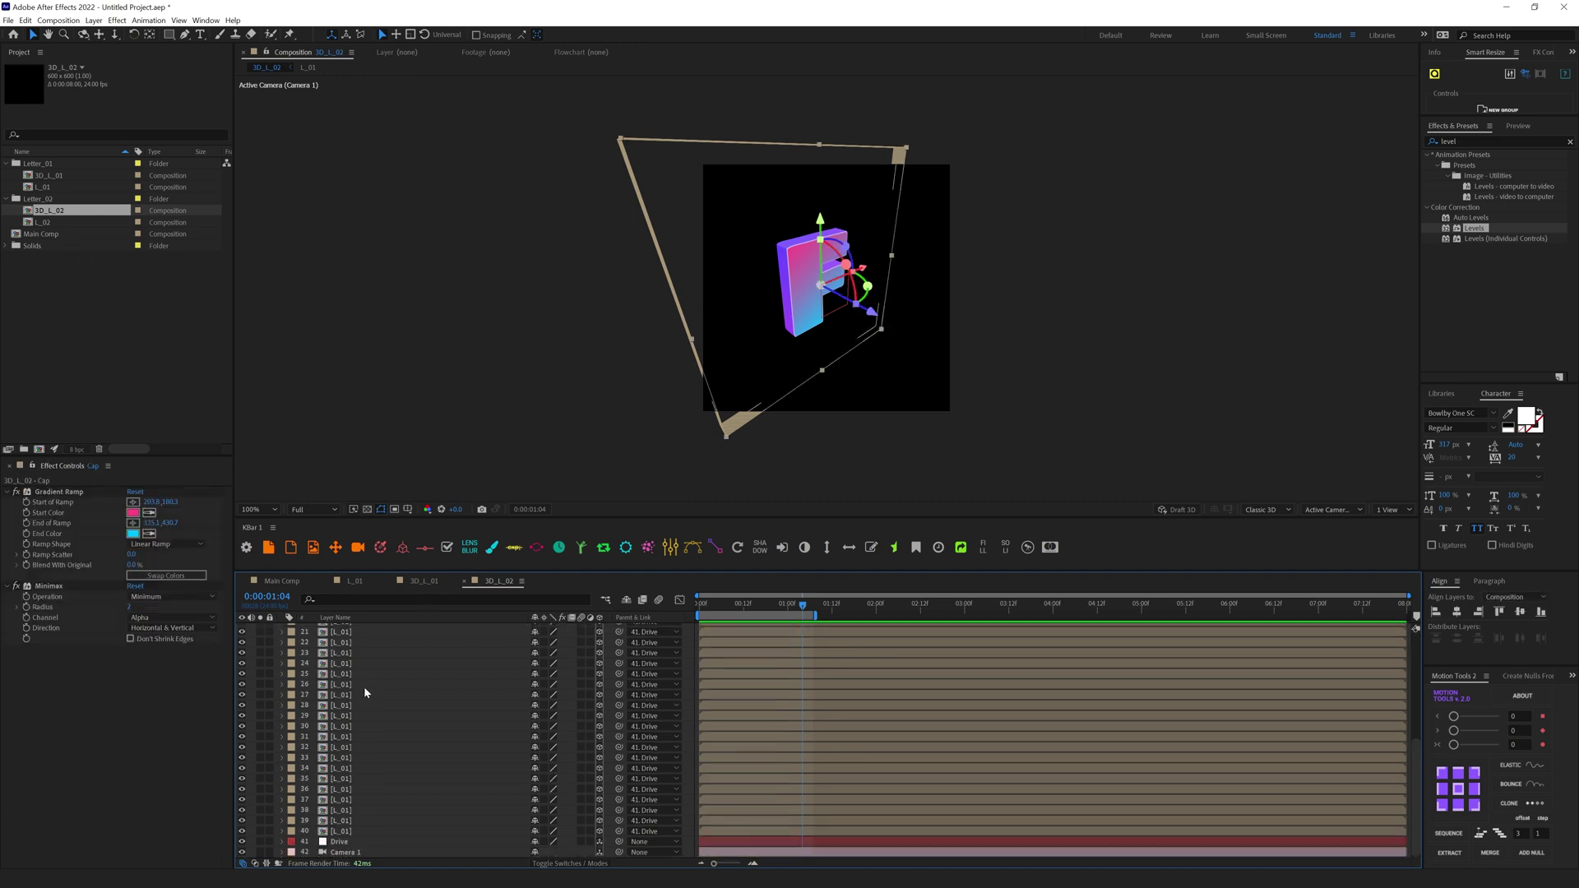
left_click(344, 830, "shift")
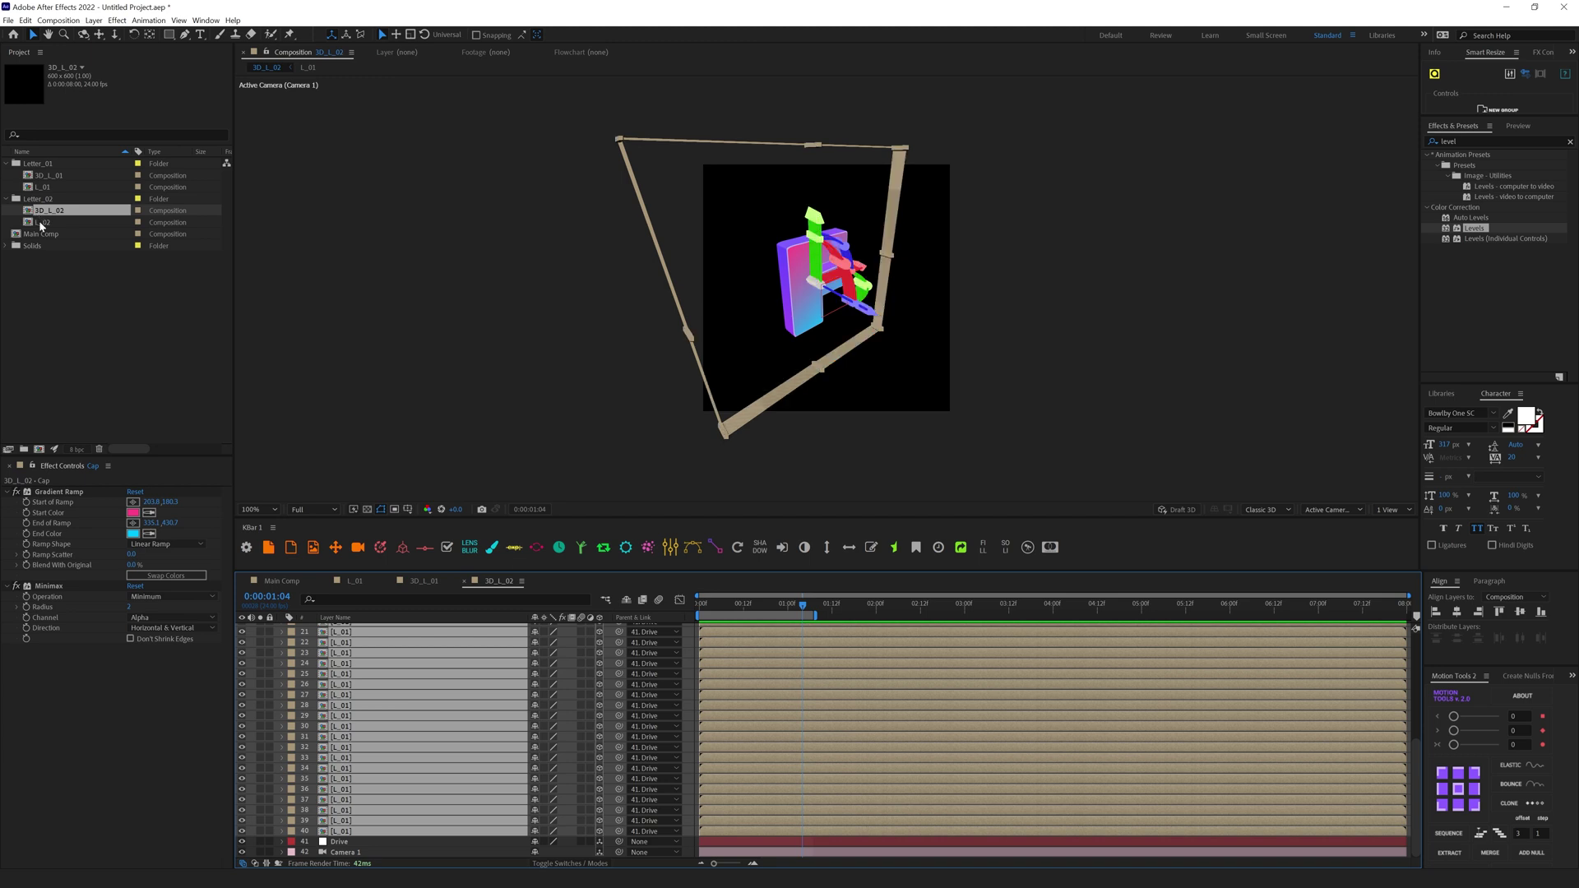
mouse_move(38, 222)
left_mouse_down()
mouse_move(67, 229)
mouse_move(46, 222)
mouse_move(59, 217)
mouse_move(271, 419)
mouse_move(363, 683)
mouse_move(346, 744)
left_mouse_up()
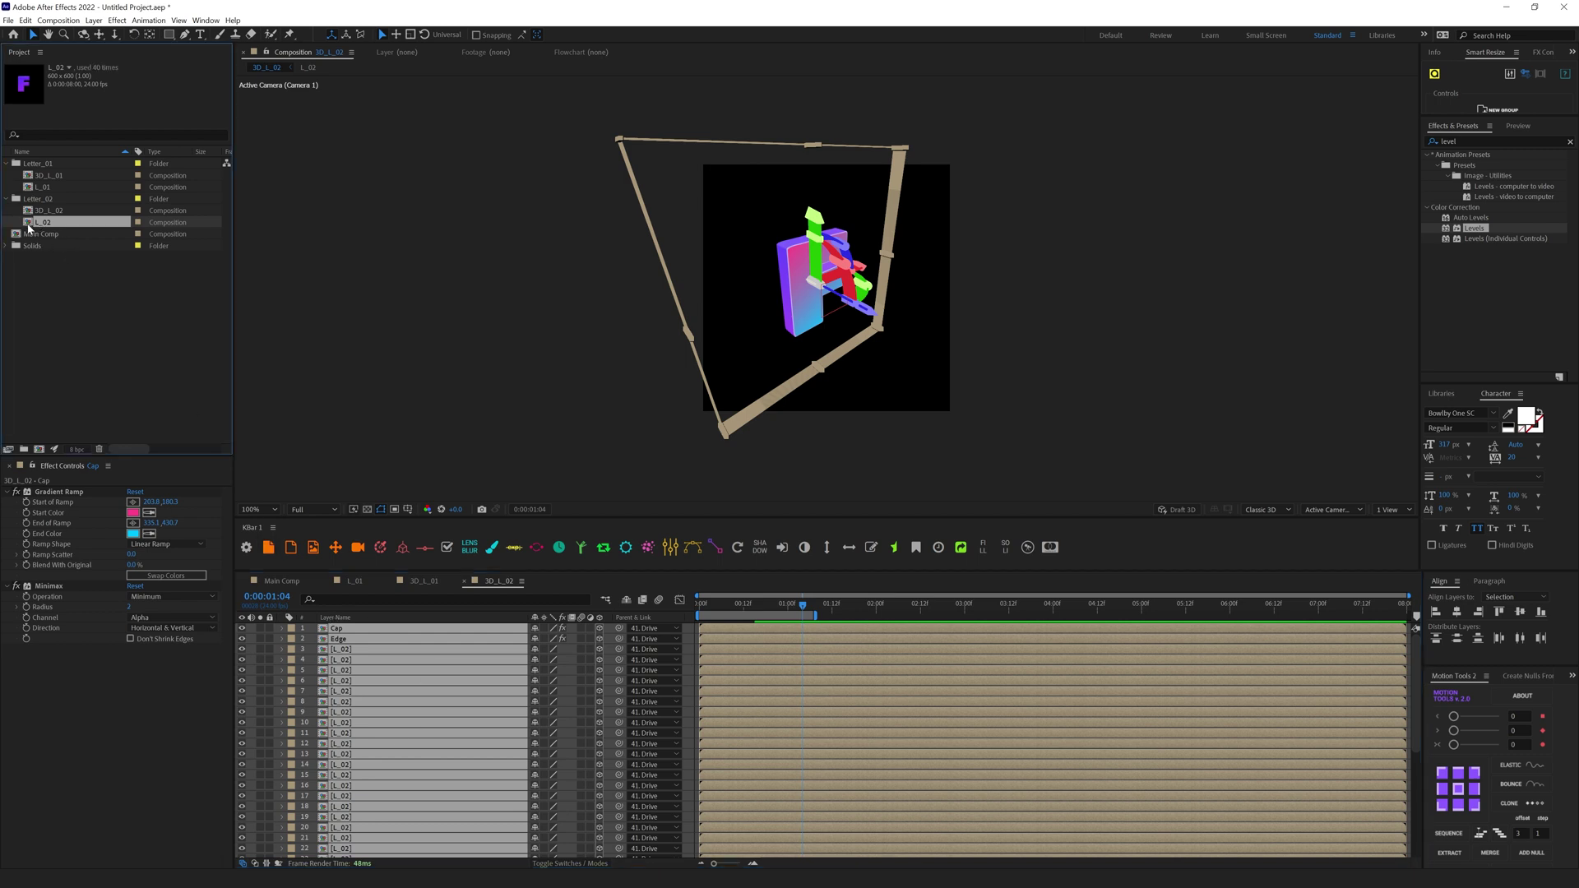
Step: Change the text in composition L_02 to R, return to 3D_L_02, and deselect its layers
double_click(32, 222)
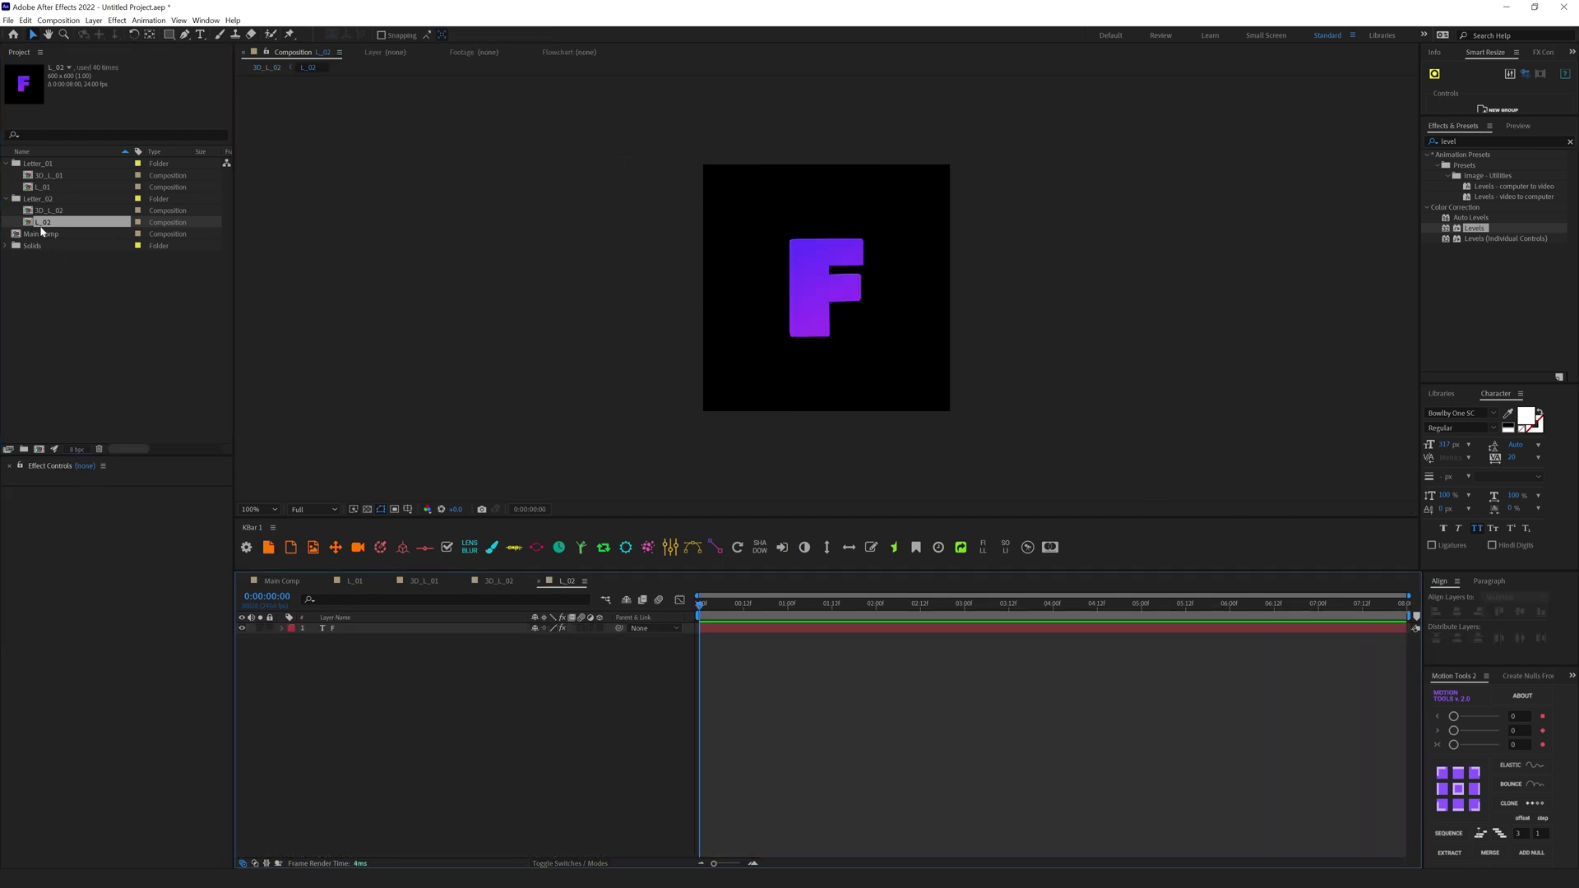
double_click(342, 629)
type("R")
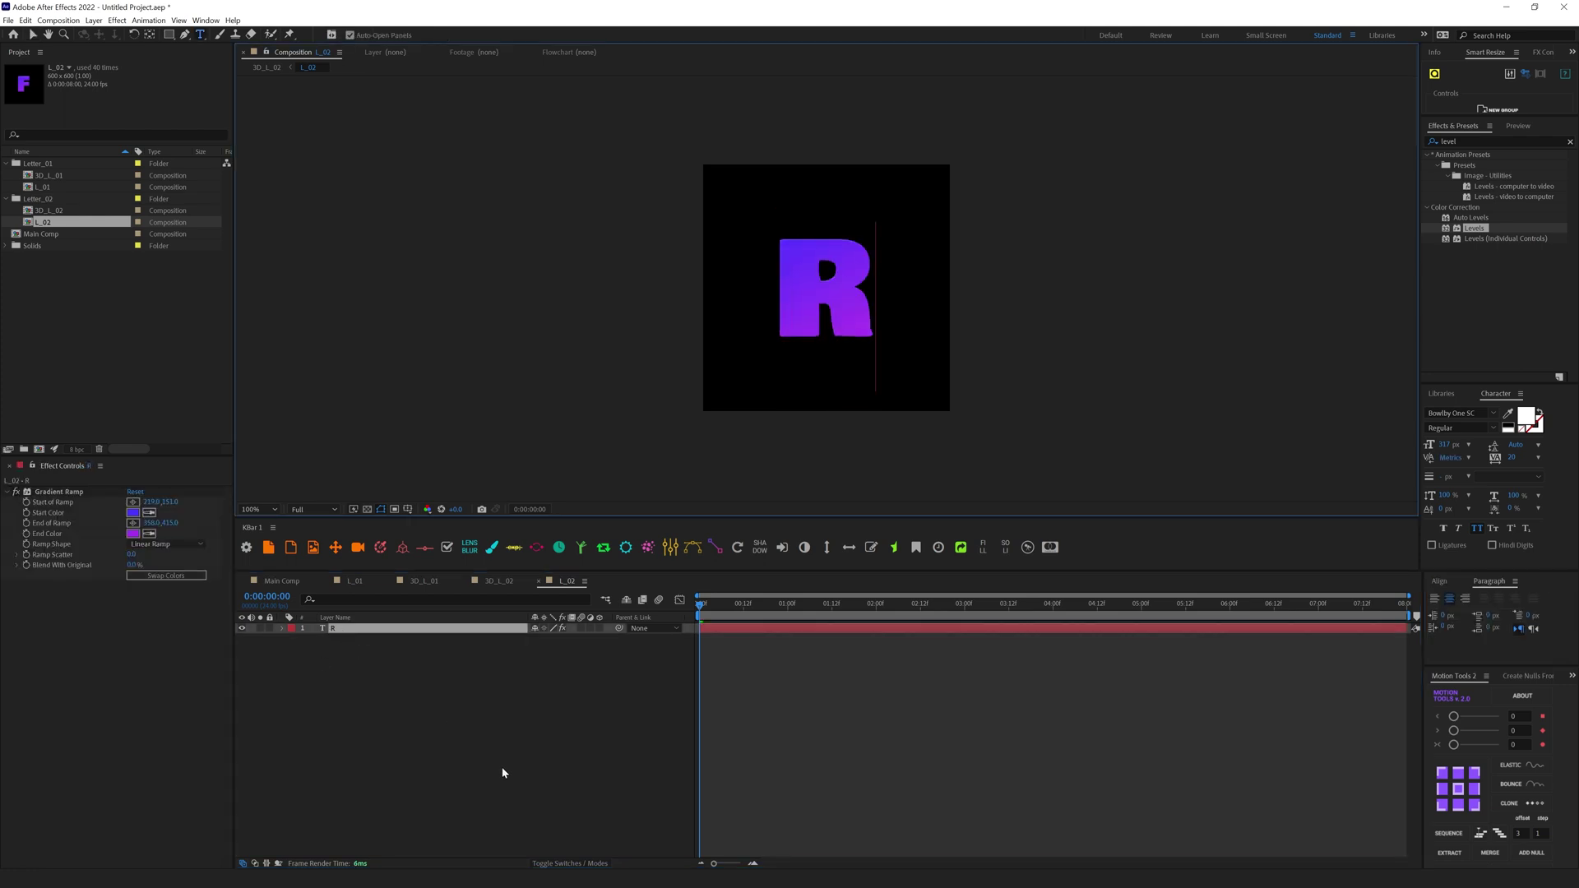
left_click(343, 656)
left_click(284, 581)
left_click(498, 580)
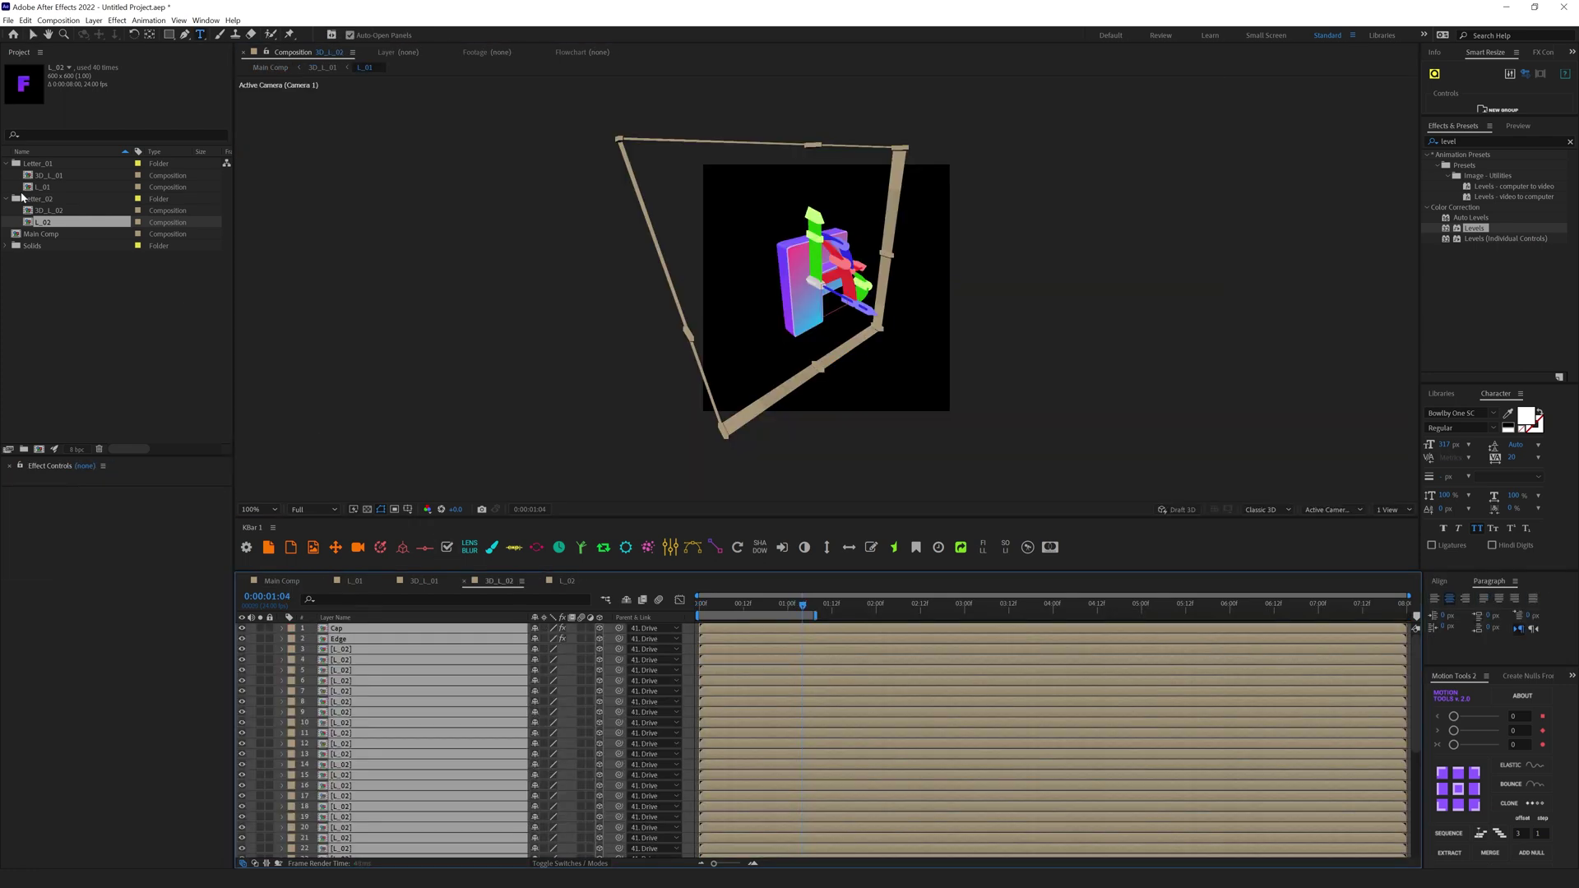
left_click(43, 211)
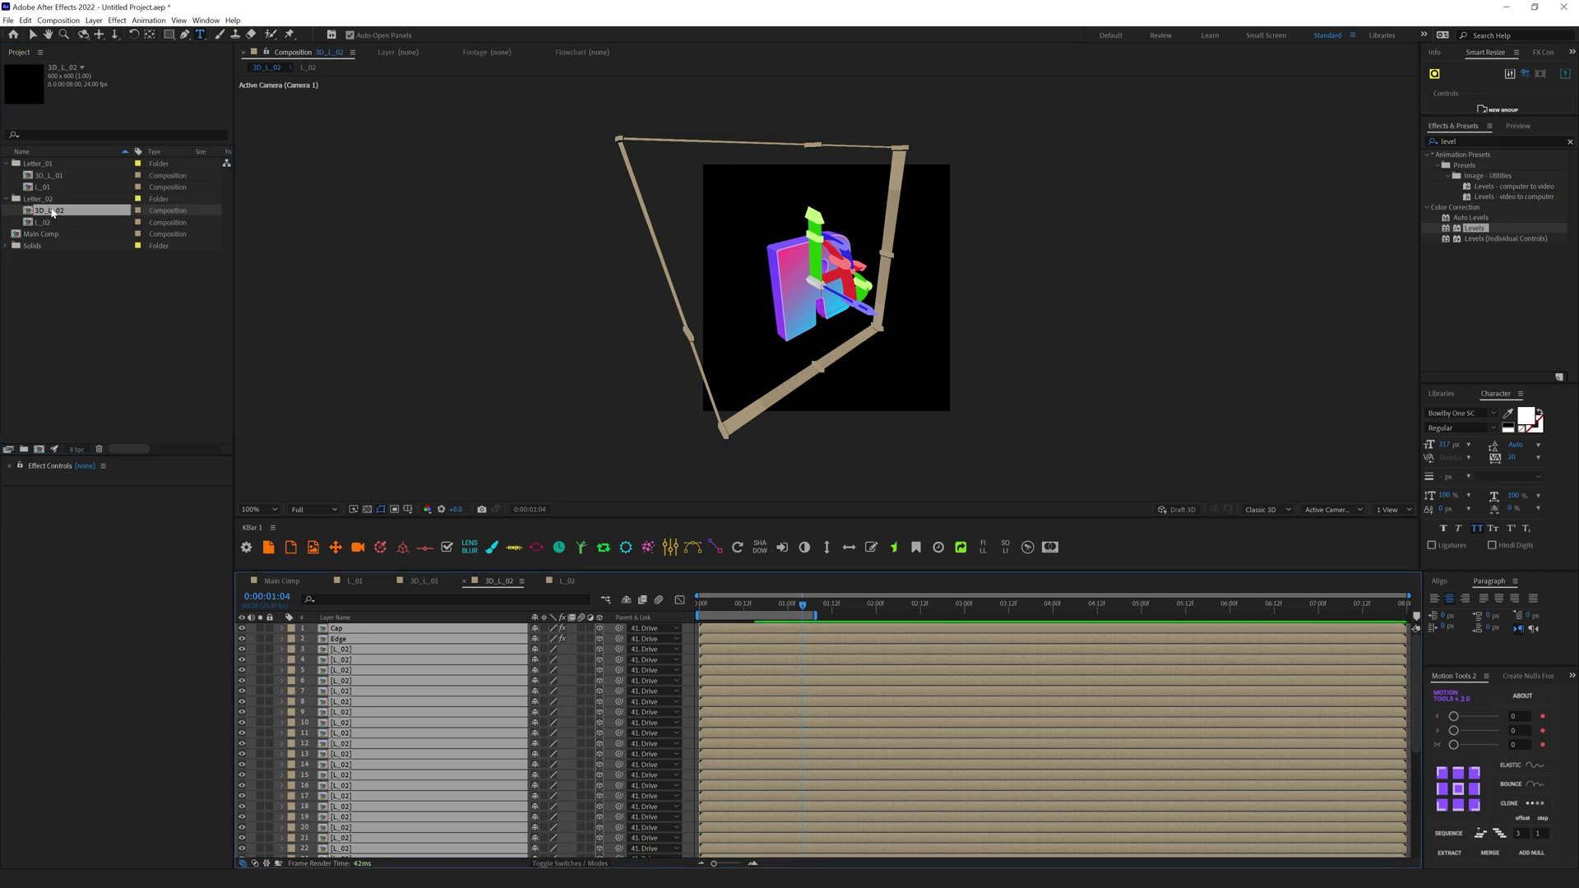
key("F2")
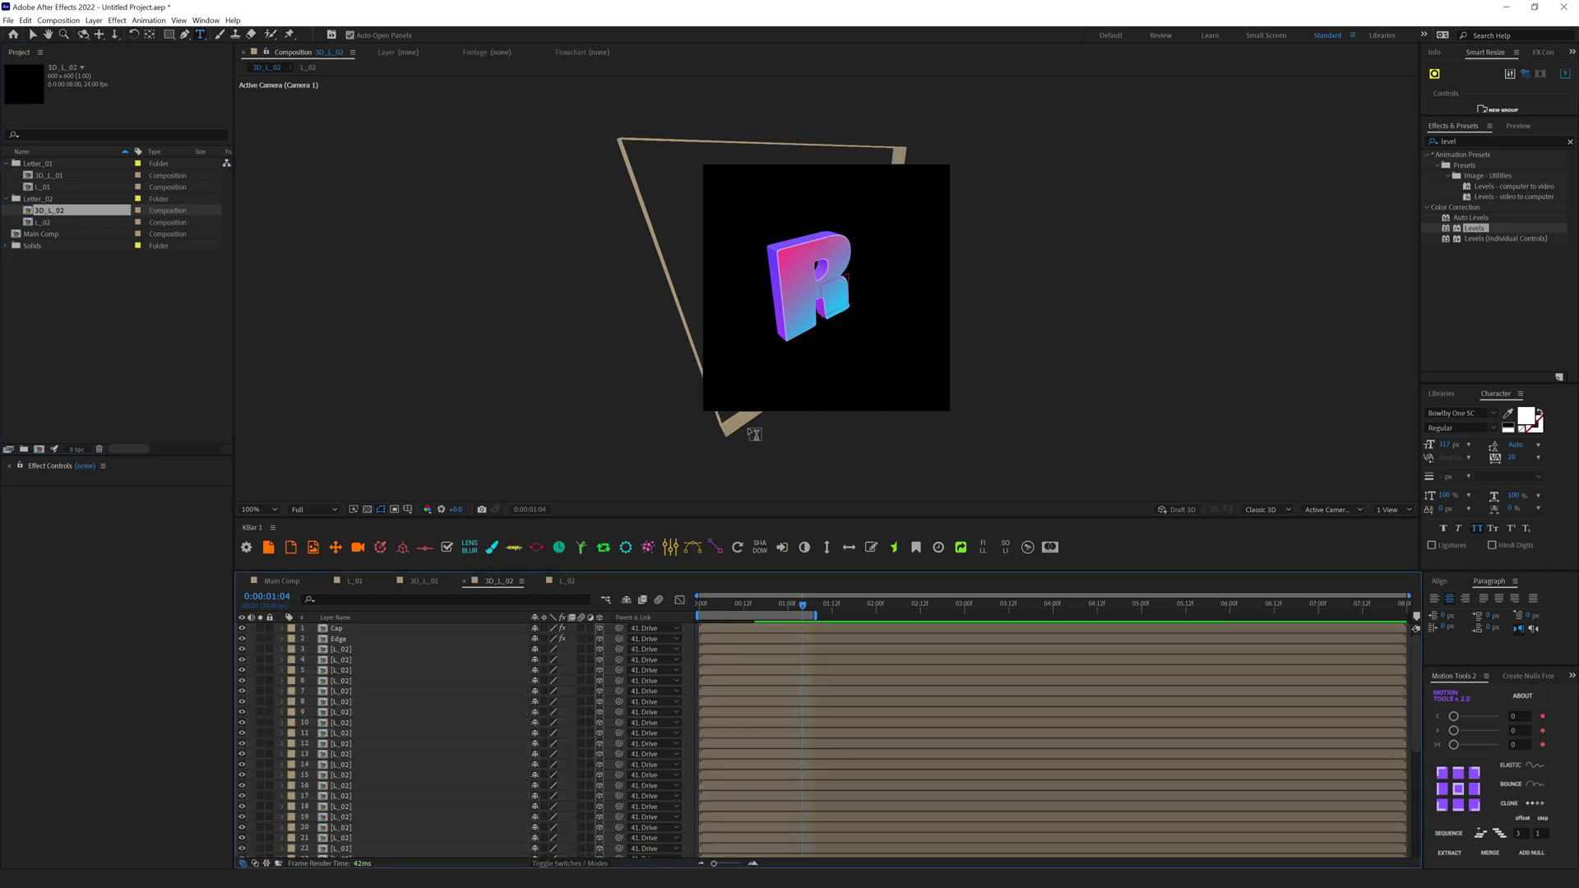
Step: Reveal the Drive null's keyframes in 3D_L_02 and turn its X and Y Rotation at 0:00:00:15 to face the R the opposite way
scroll(374, 834, "down", 5)
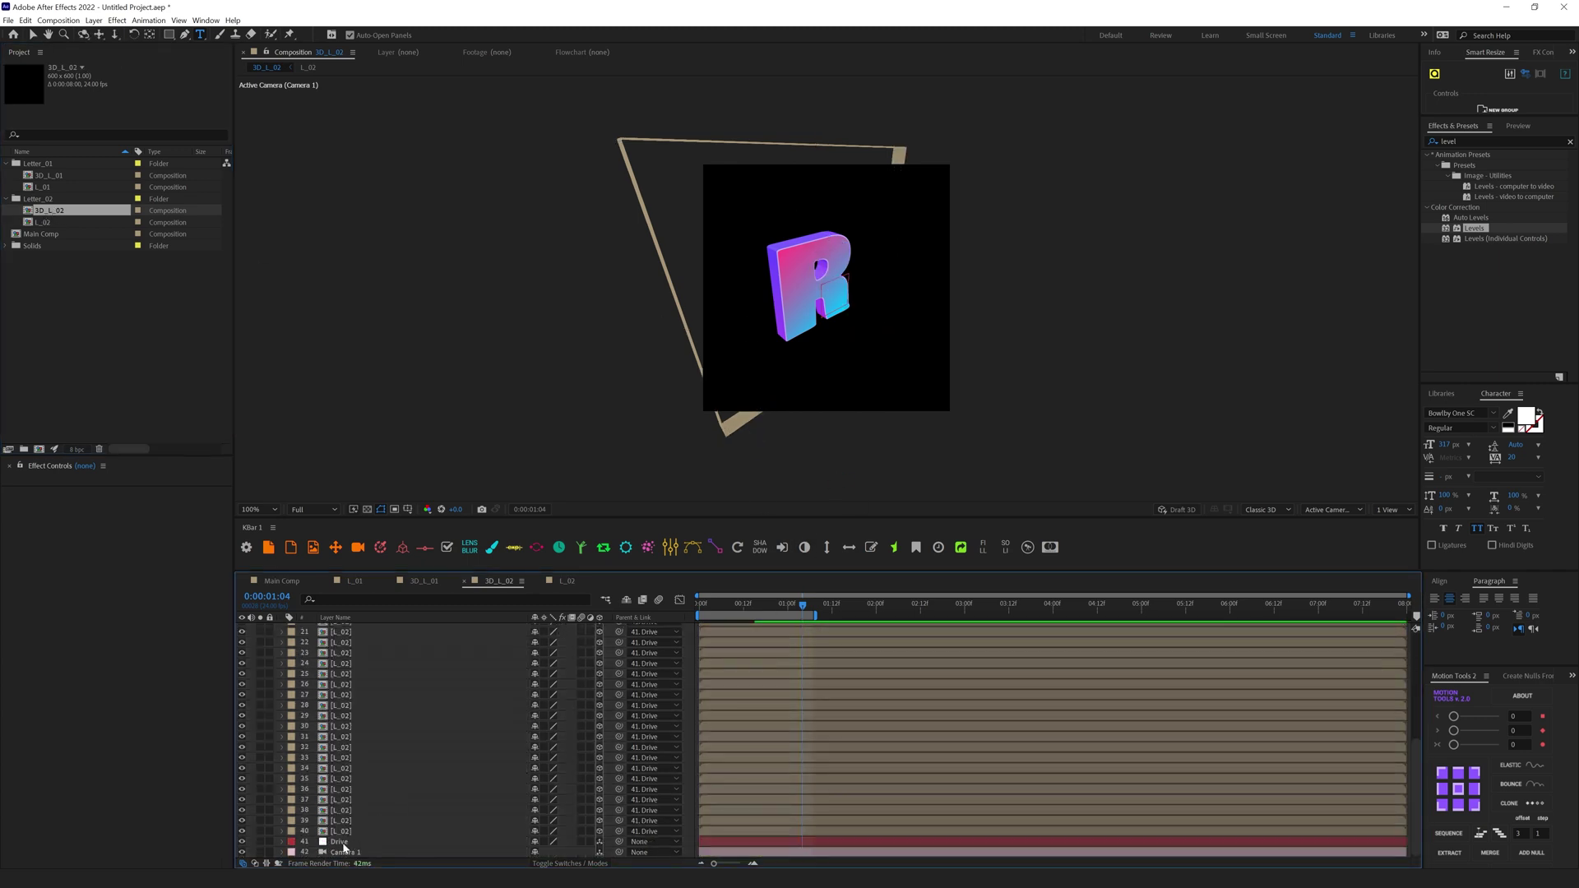
left_click(339, 843)
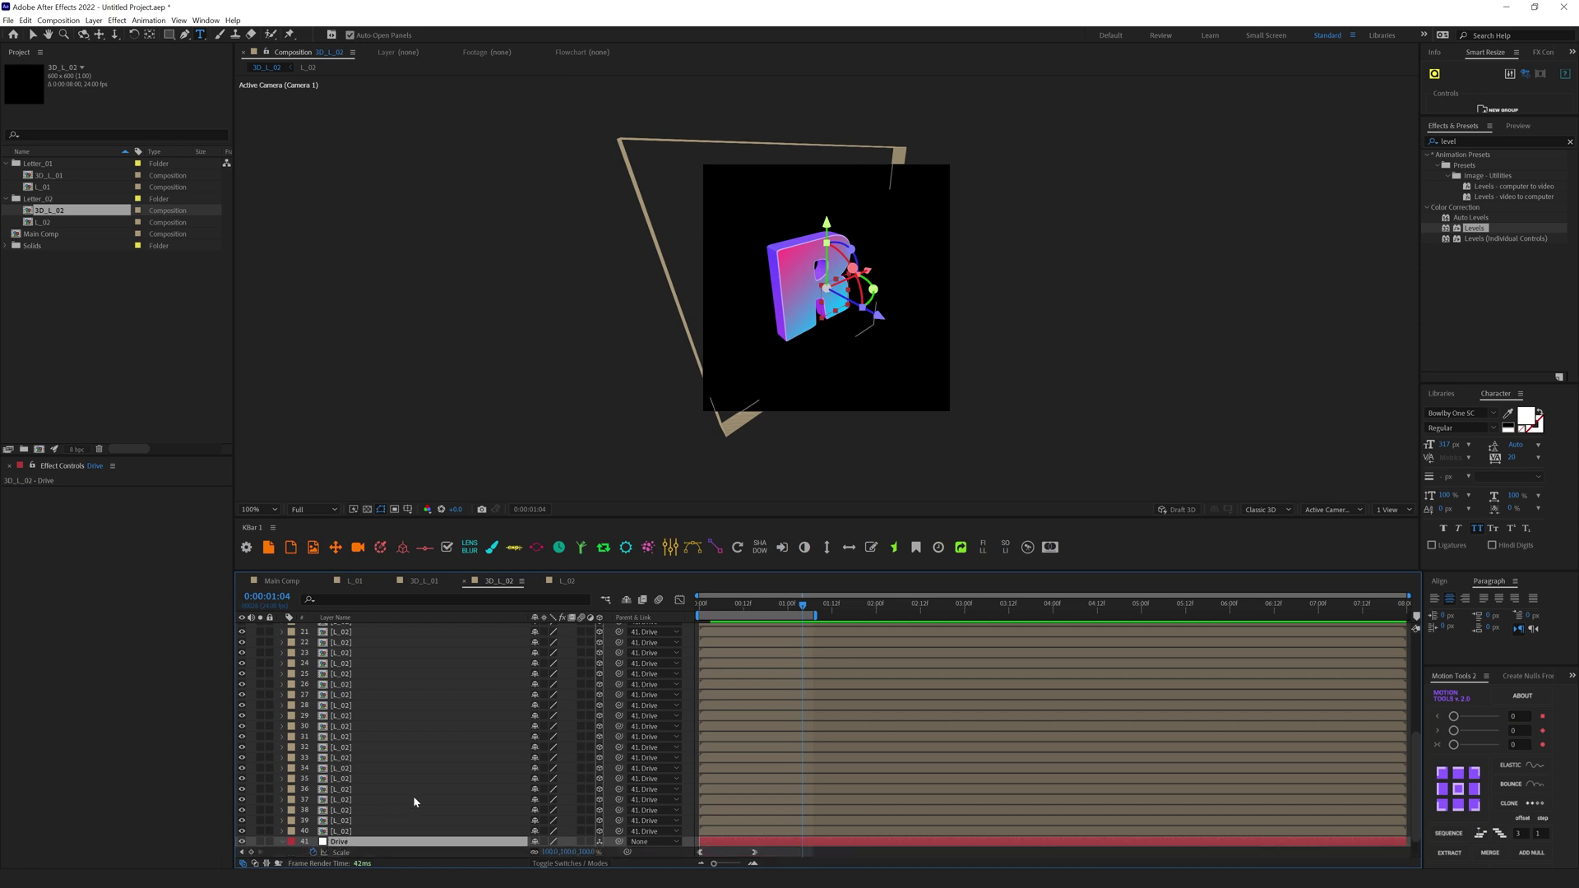
key("u")
left_click_drag(742, 610, 762, 613)
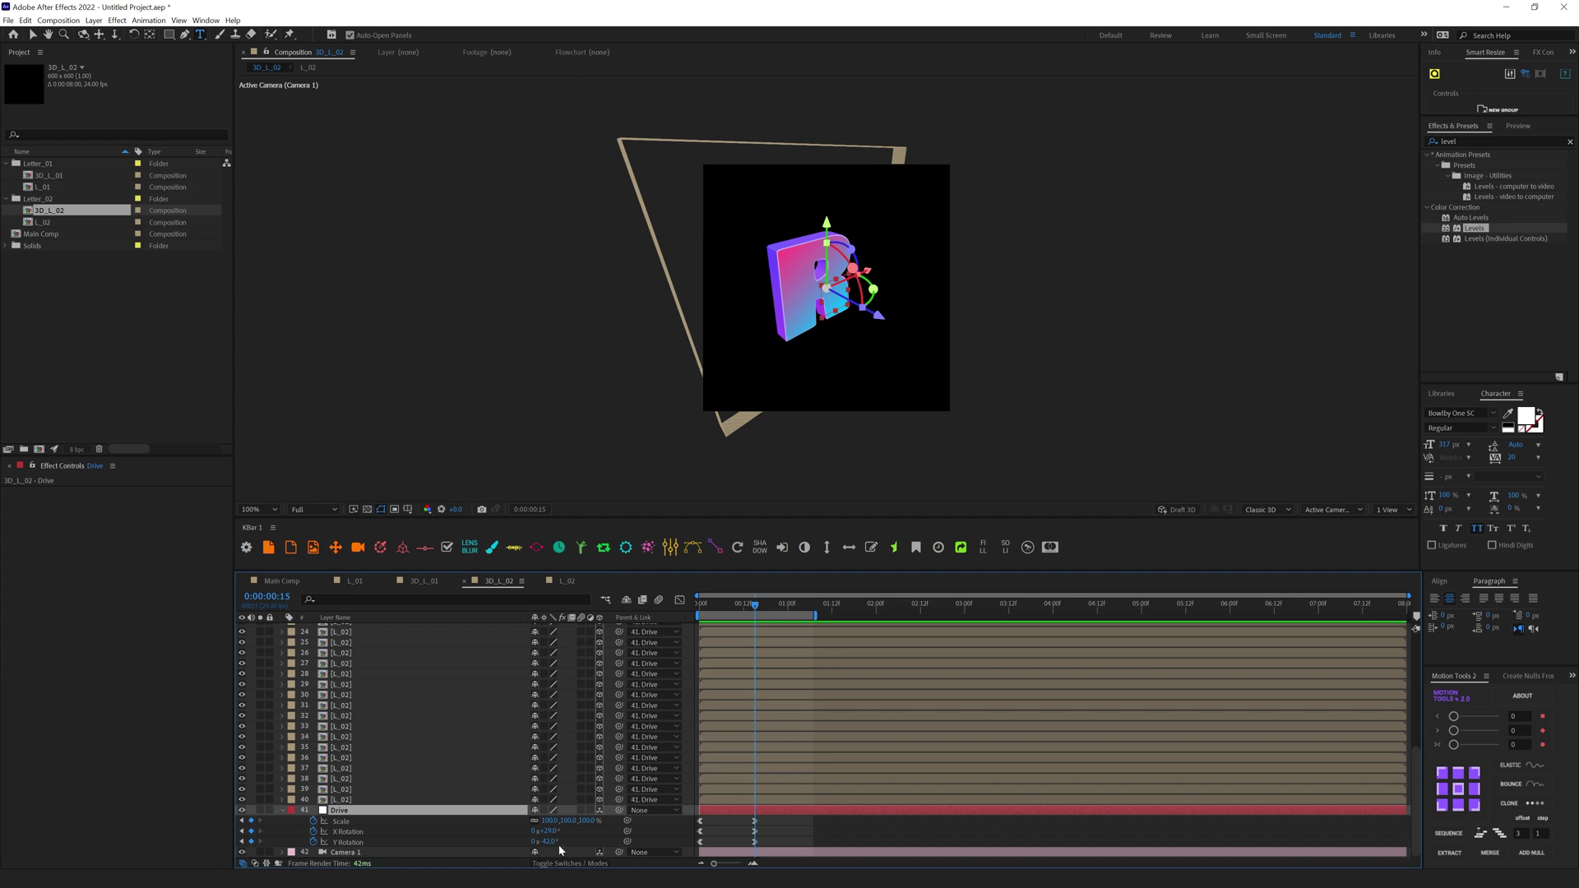
mouse_move(553, 832)
left_mouse_down()
mouse_move(526, 831)
mouse_move(603, 836)
mouse_move(538, 831)
left_mouse_up()
left_click(813, 830)
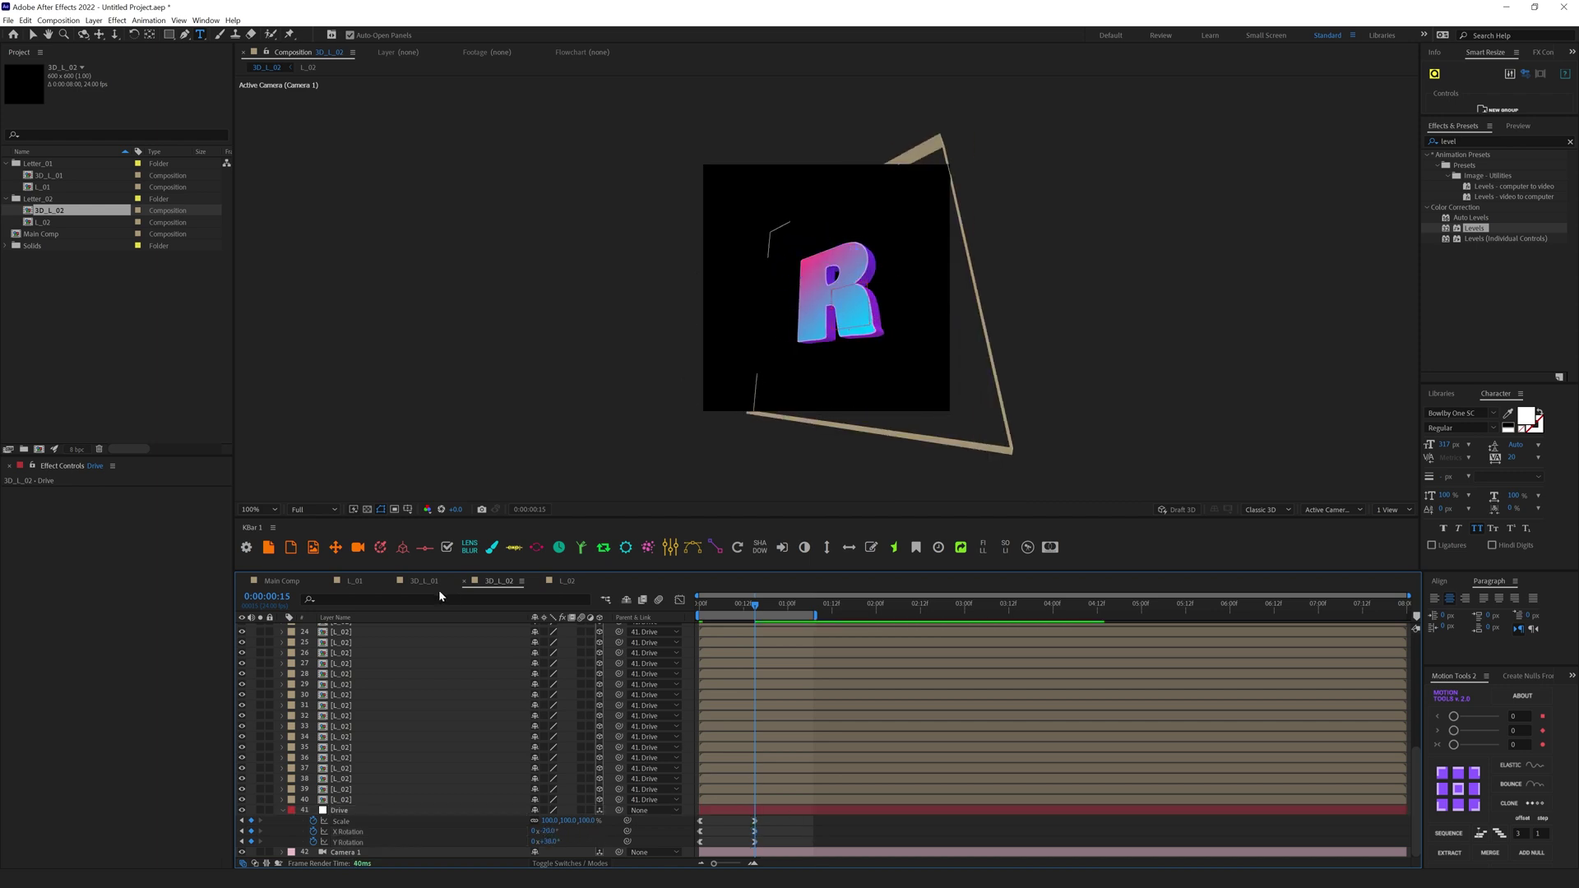
Step: Add 3D_L_02 to Main Comp and move the R to the right so it sits beside the F
left_click(280, 581)
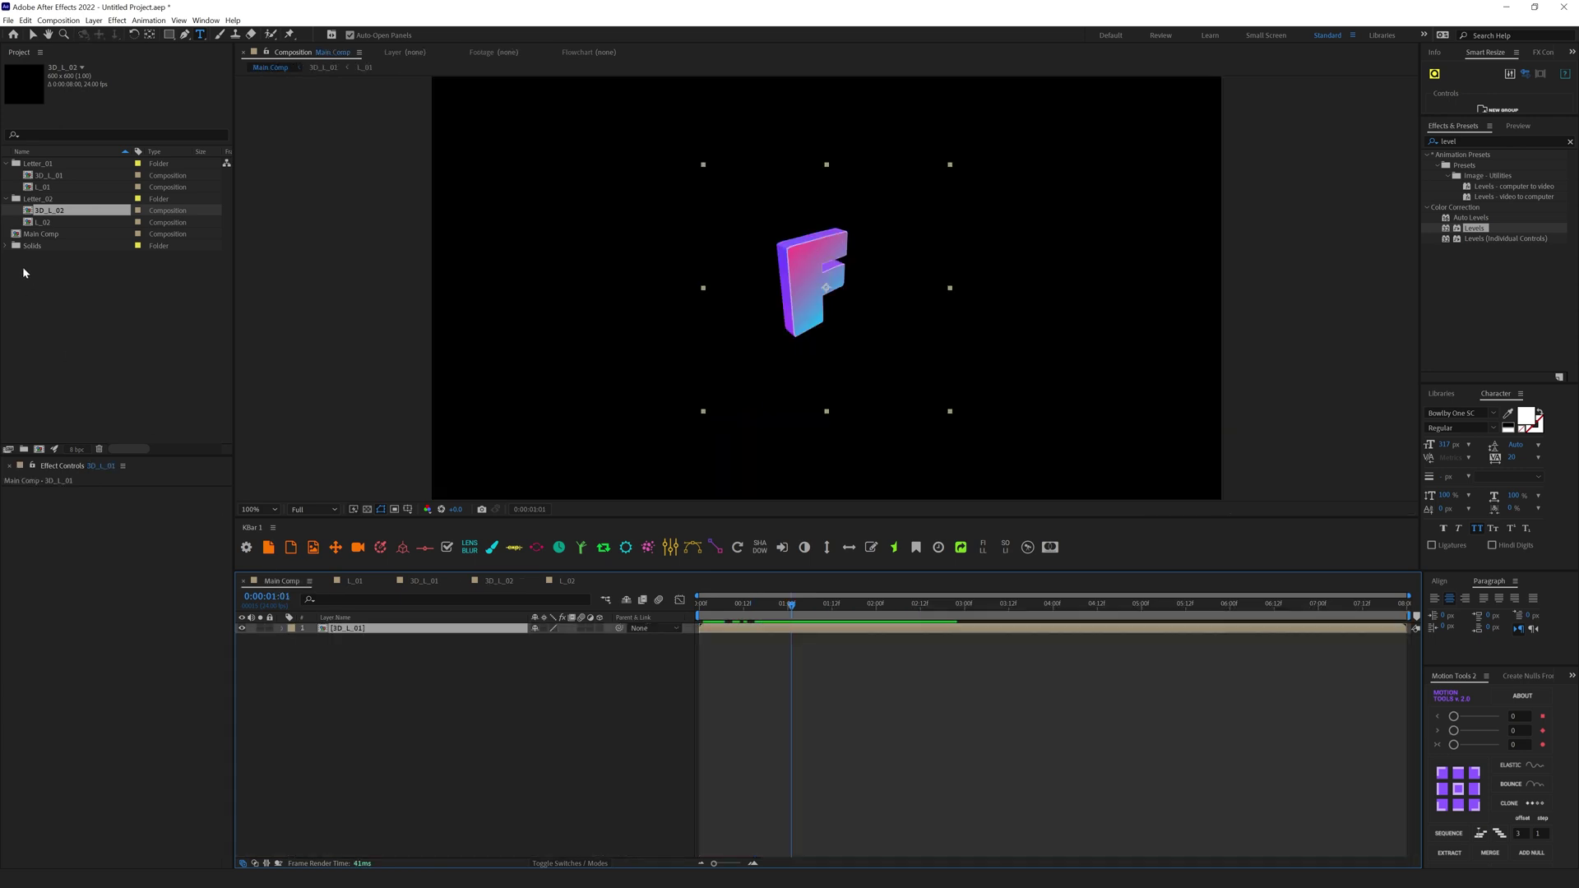
left_click(379, 628)
mouse_move(383, 642)
left_mouse_down()
mouse_move(370, 634)
mouse_move(382, 651)
left_mouse_up()
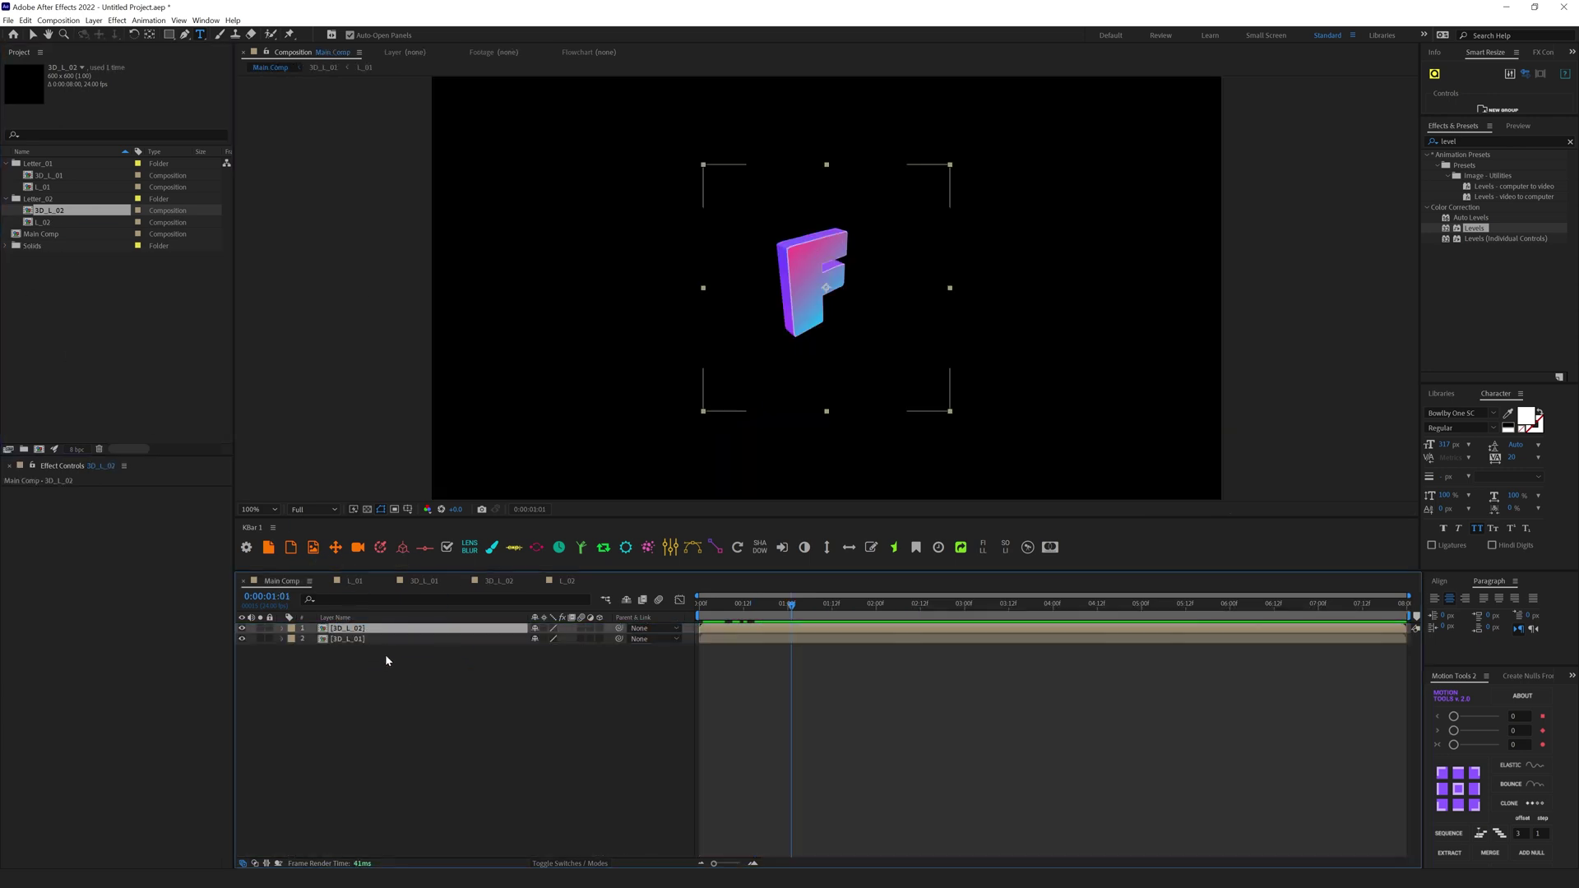
key("v")
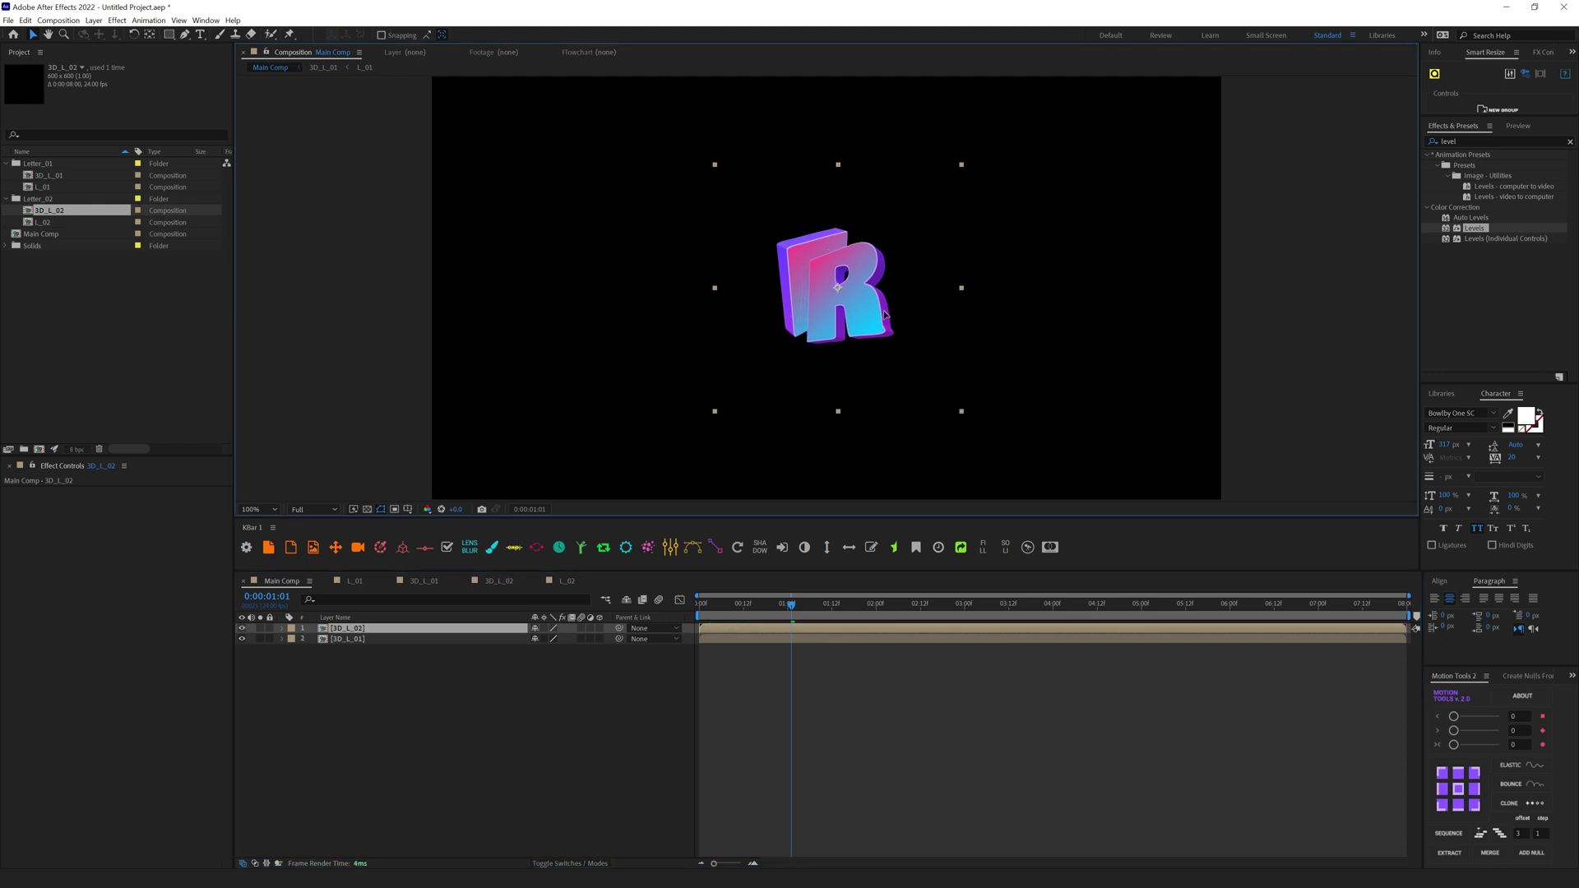
left_click_drag(856, 320, 897, 321)
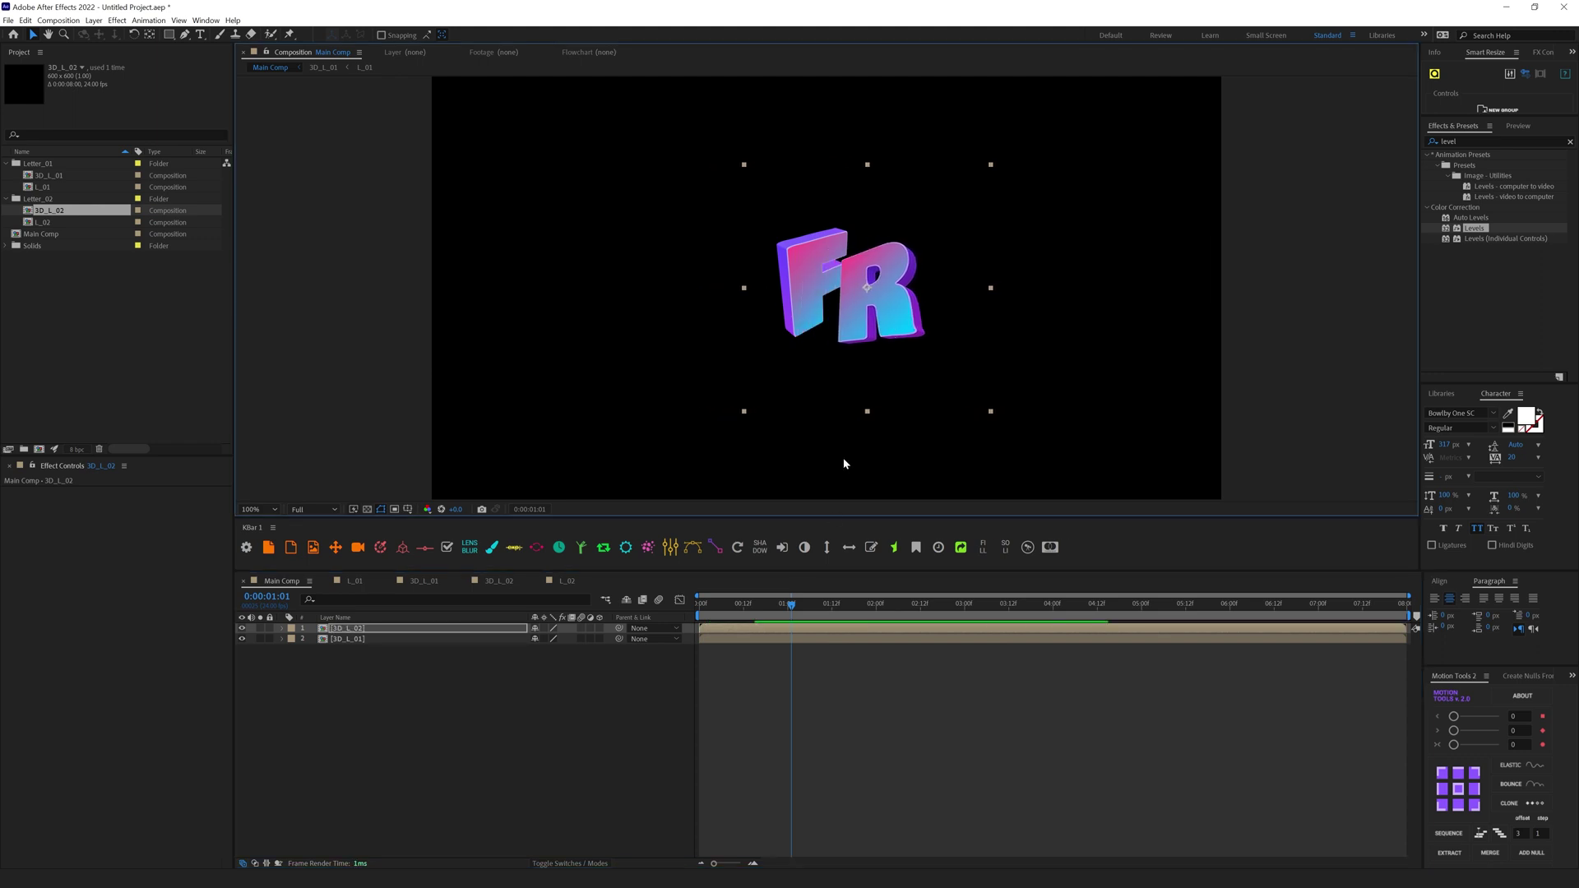
Step: Move the 3D_L_02 layer below 3D_L_01 in Main Comp and nudge the R slightly to the right
left_click(796, 607)
left_click_drag(796, 607, 813, 607)
left_click_drag(345, 628, 367, 706)
left_click_drag(899, 310, 900, 314)
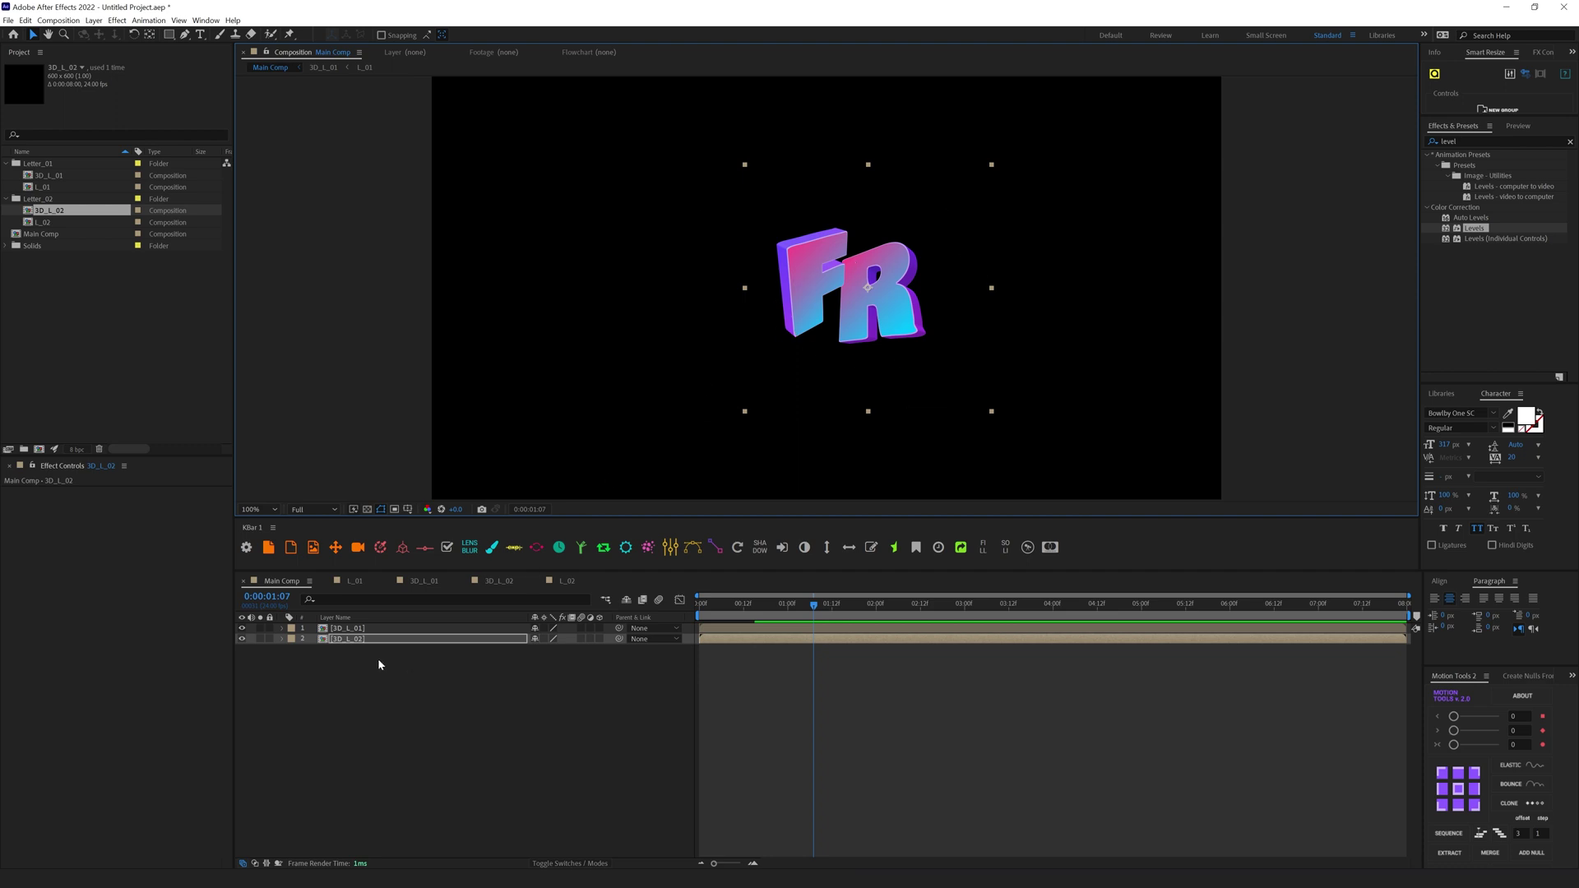
Step: In 3D_L_02, refine the Drive null's X and Y Rotation at 0:00:00:15, then return to Main Comp
double_click(347, 639)
left_click(339, 812)
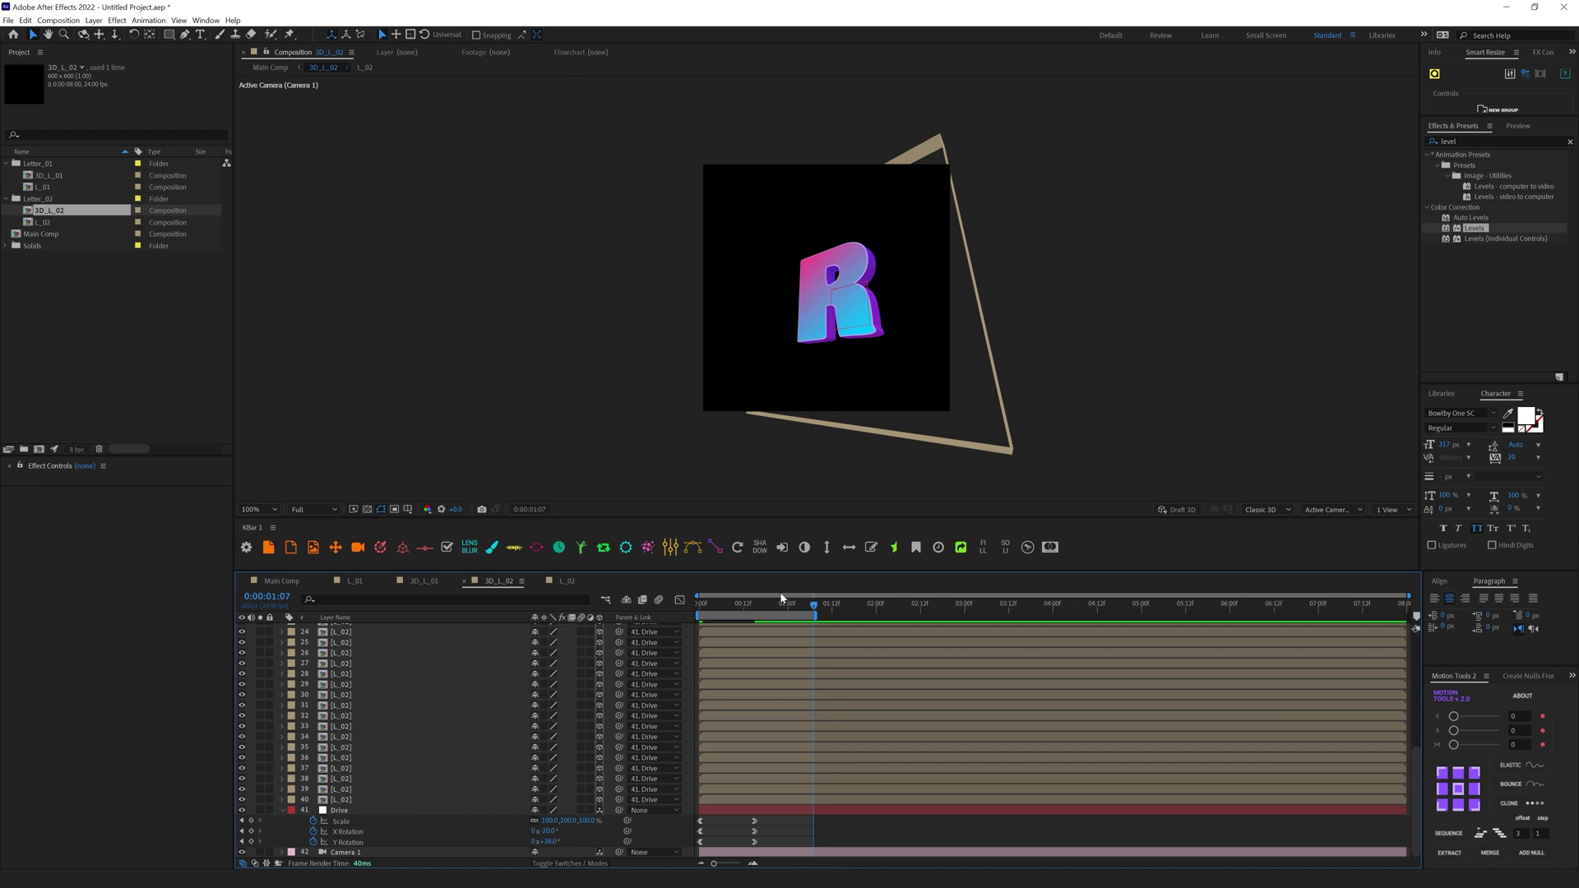
left_click(755, 606)
left_click_drag(556, 832, 551, 841)
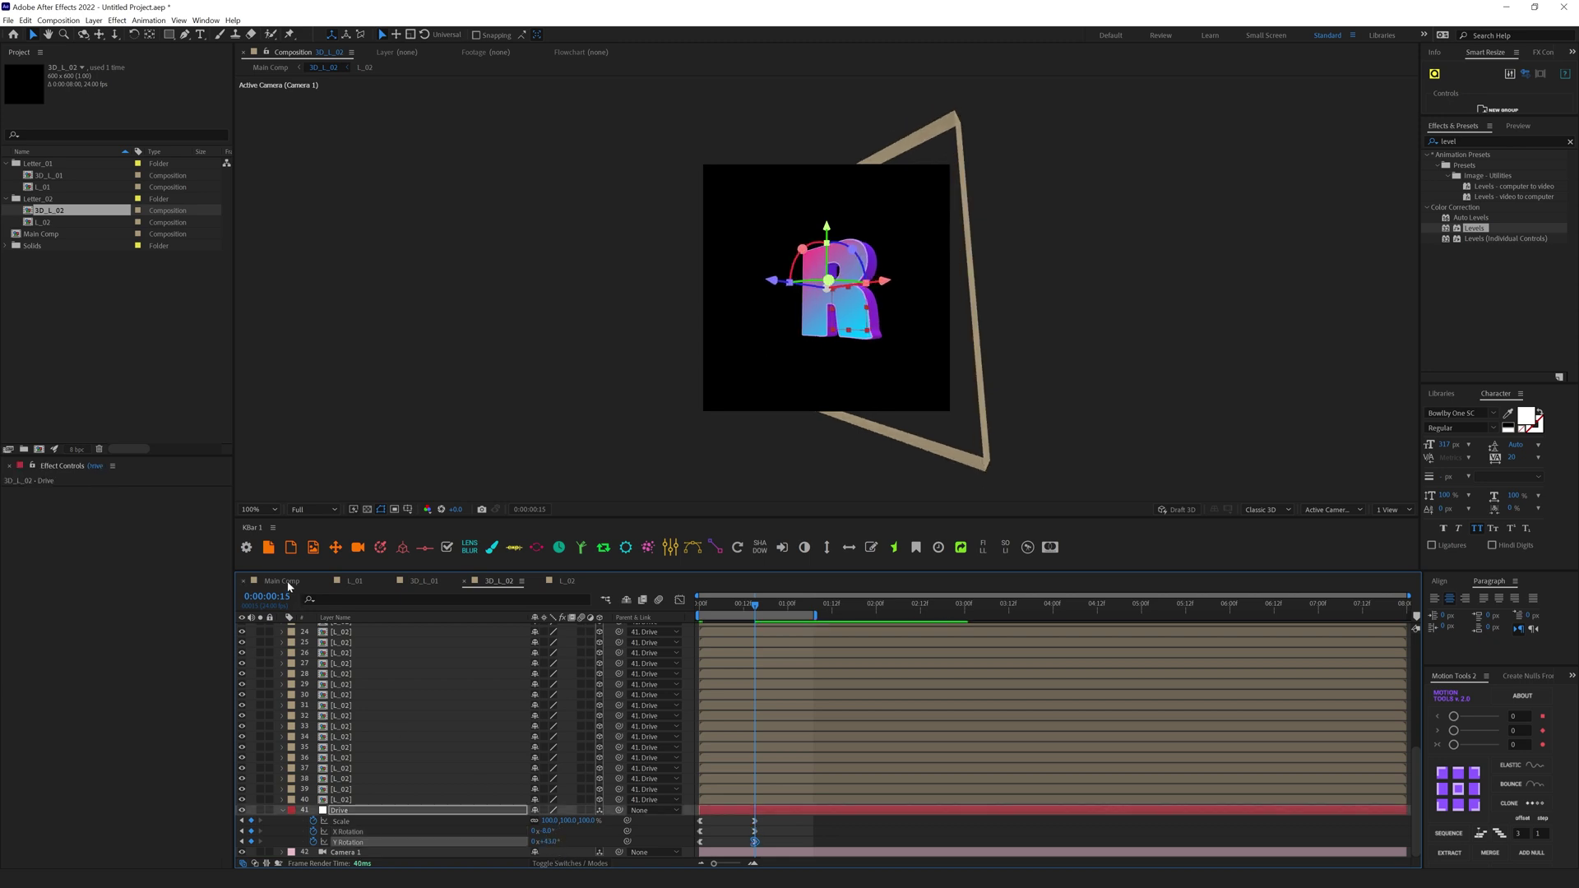
left_click(283, 580)
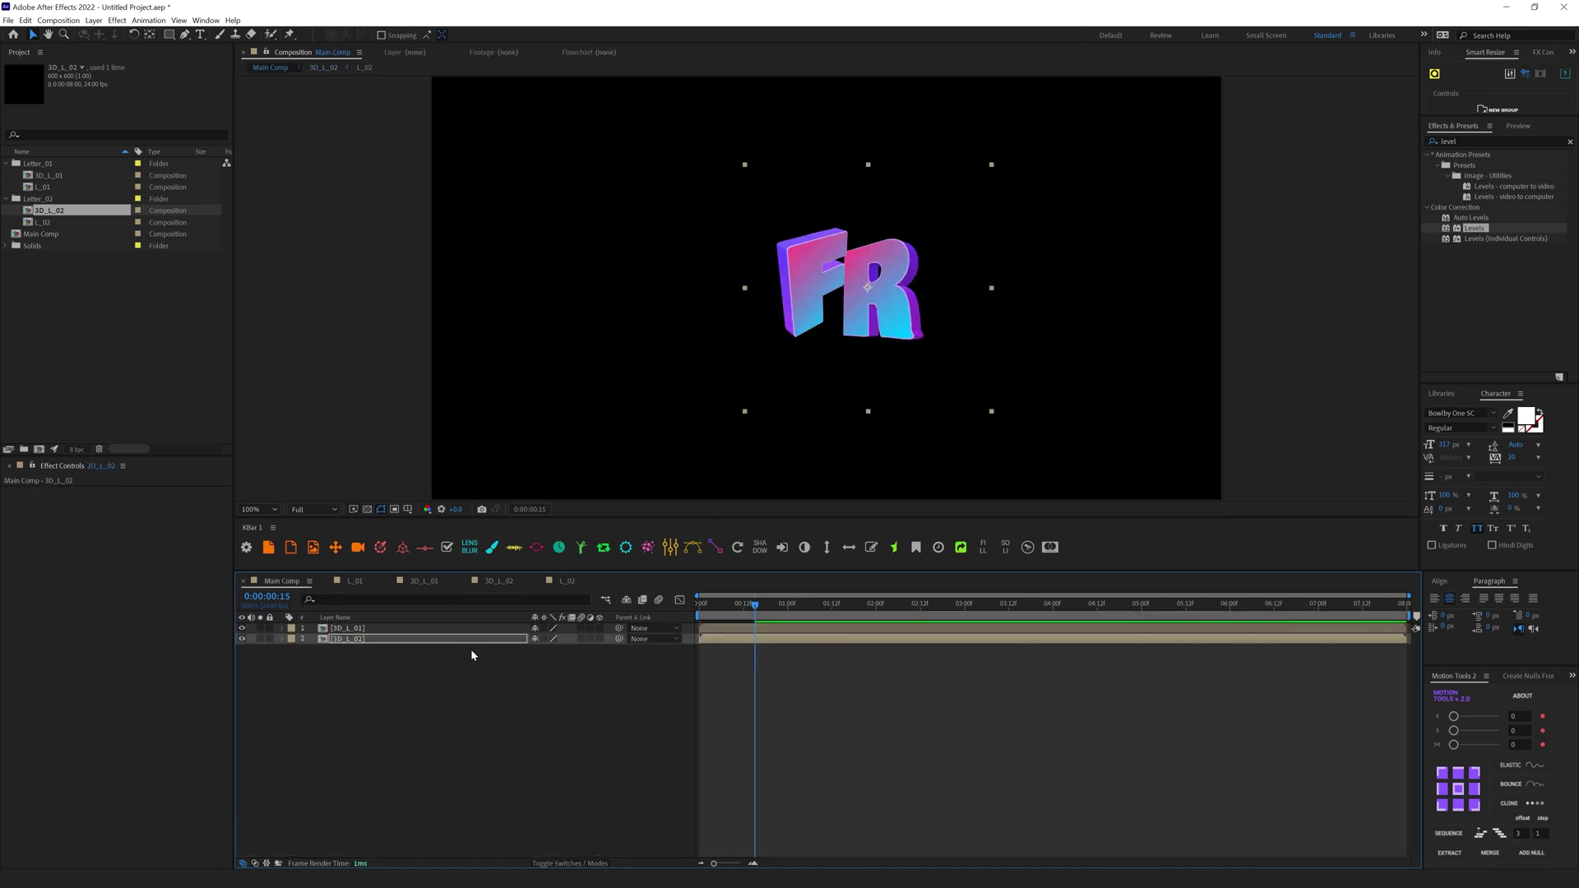
Step: Open 3D_L_01 and adjust the Drive null's ending X and Y Rotation at 0:00:00:15 to change the F's angle
double_click(347, 628)
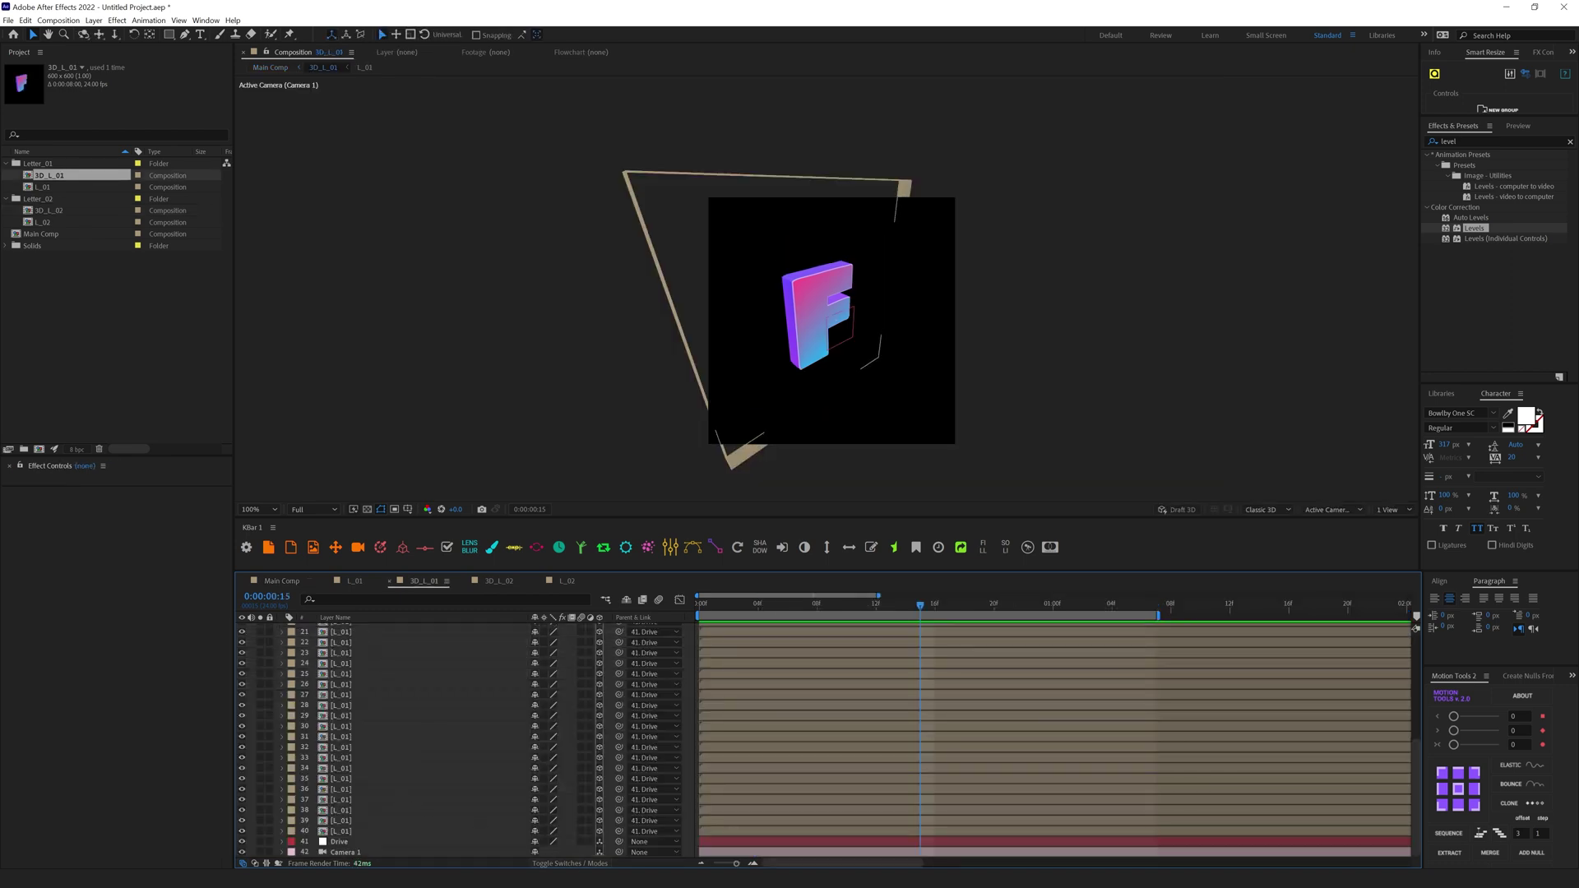
left_click(761, 844)
key("u")
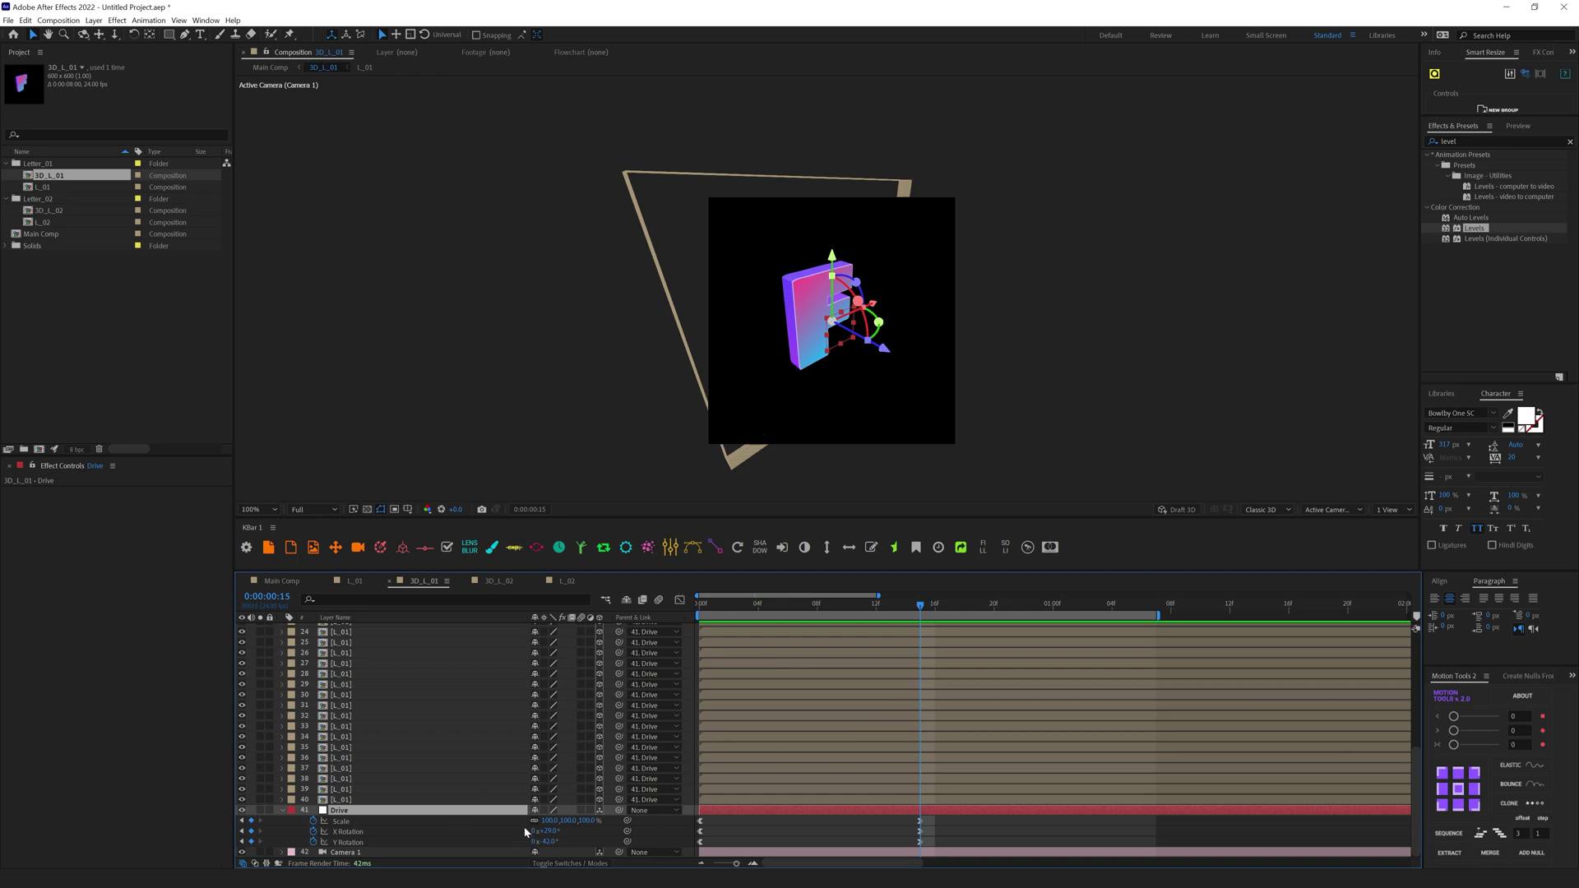
left_click_drag(548, 831, 554, 839)
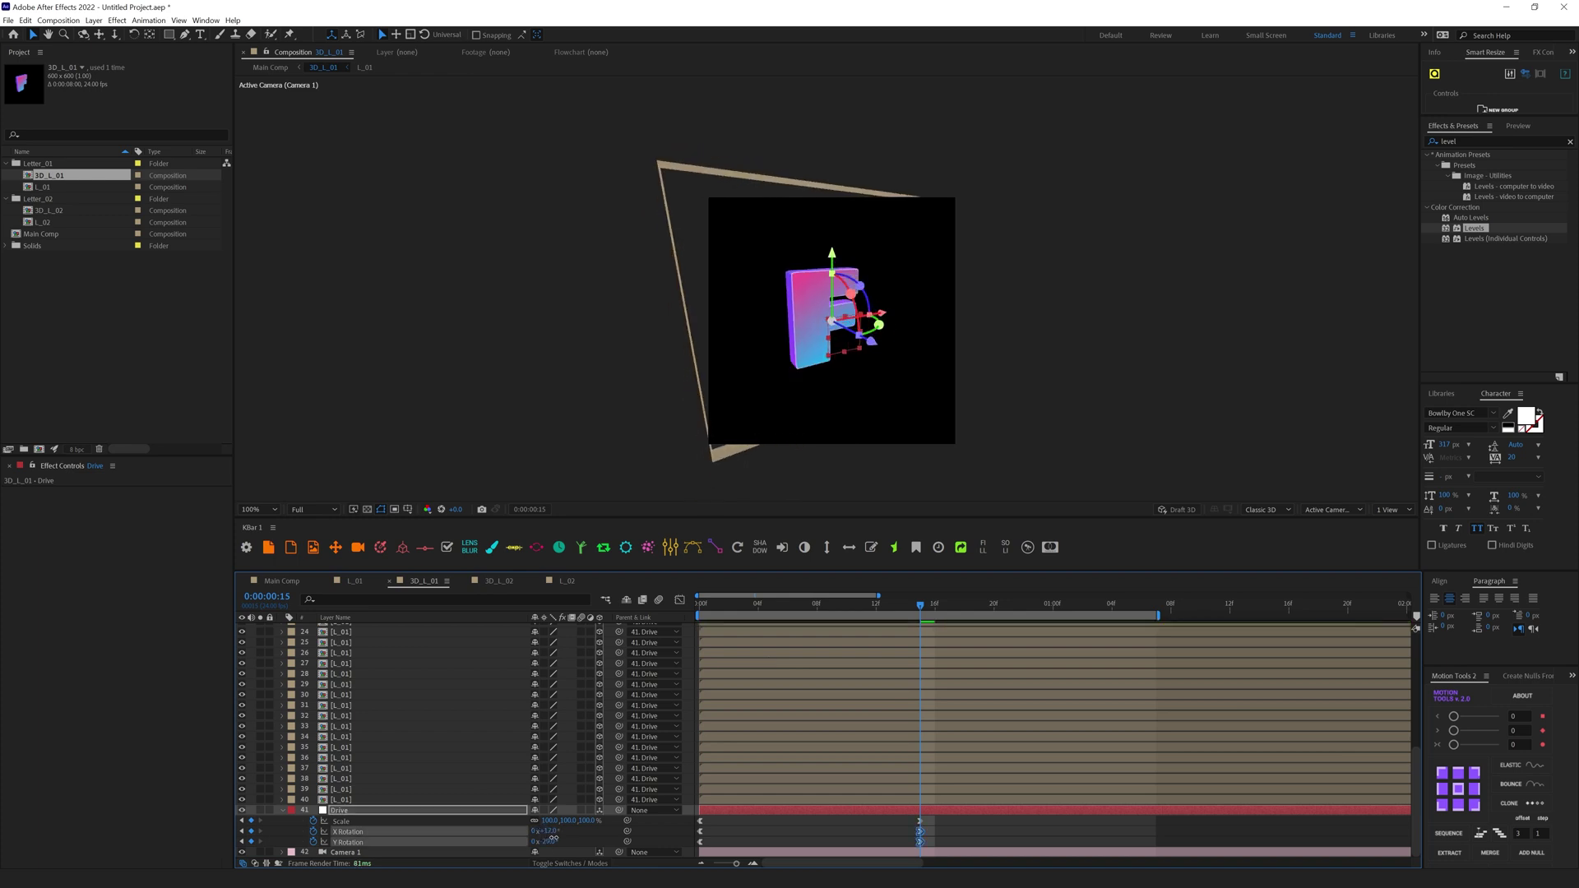
left_click(453, 841)
left_click_drag(561, 841, 531, 841)
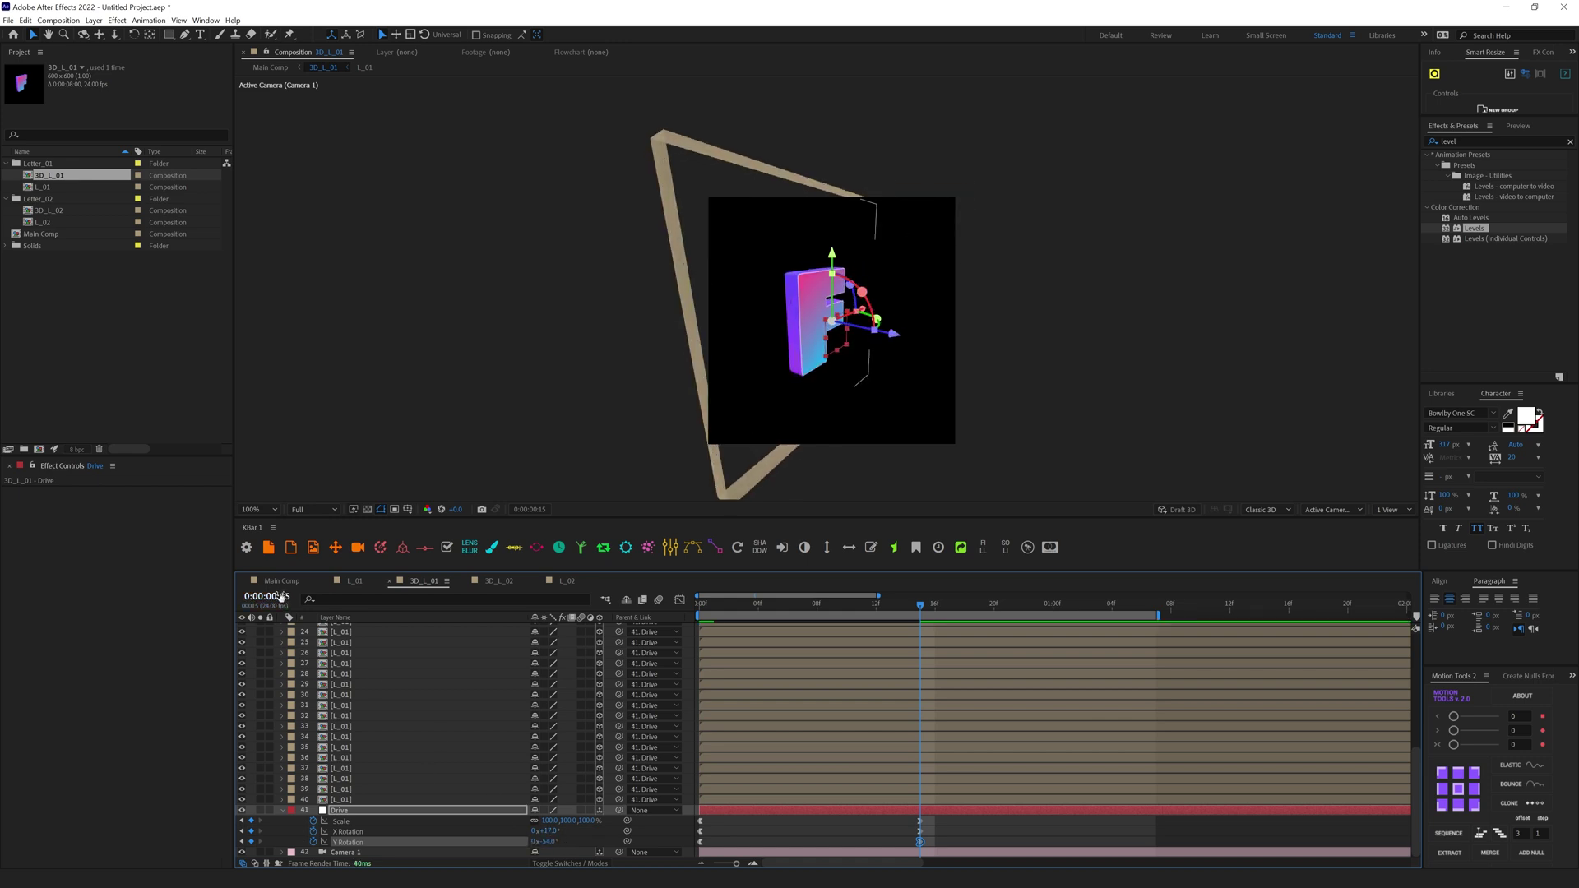
Step: In Main Comp, shift both letter layers together to the left and deselect them
left_click(281, 581)
key("comma")
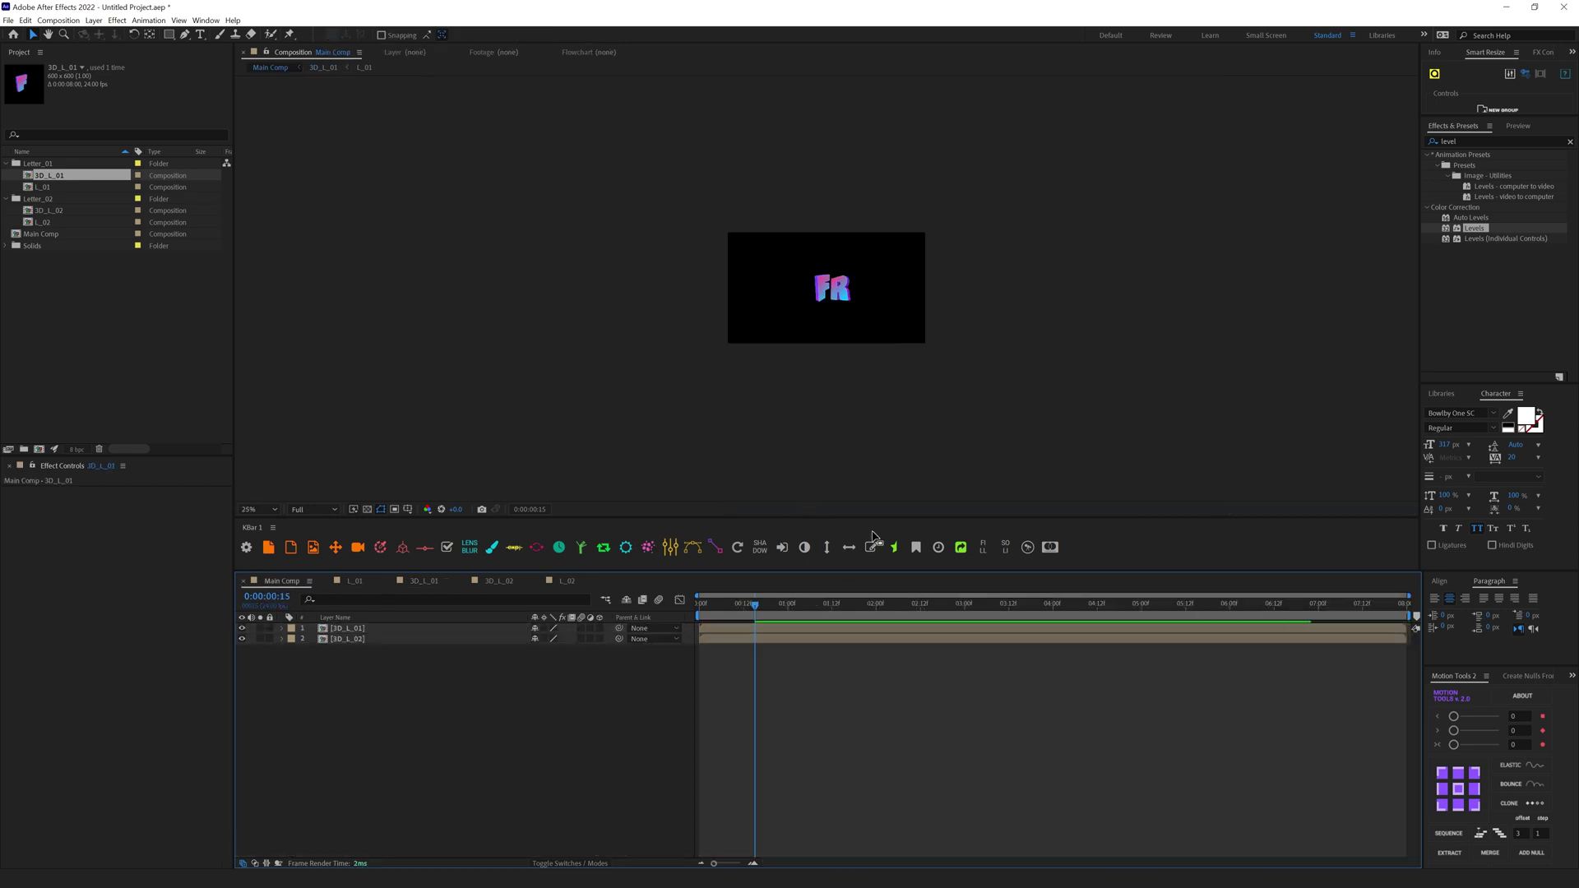
key("ctrl+a")
key("slash")
left_click_drag(870, 338, 827, 304)
left_click(865, 647)
left_click(352, 639)
left_click(895, 664)
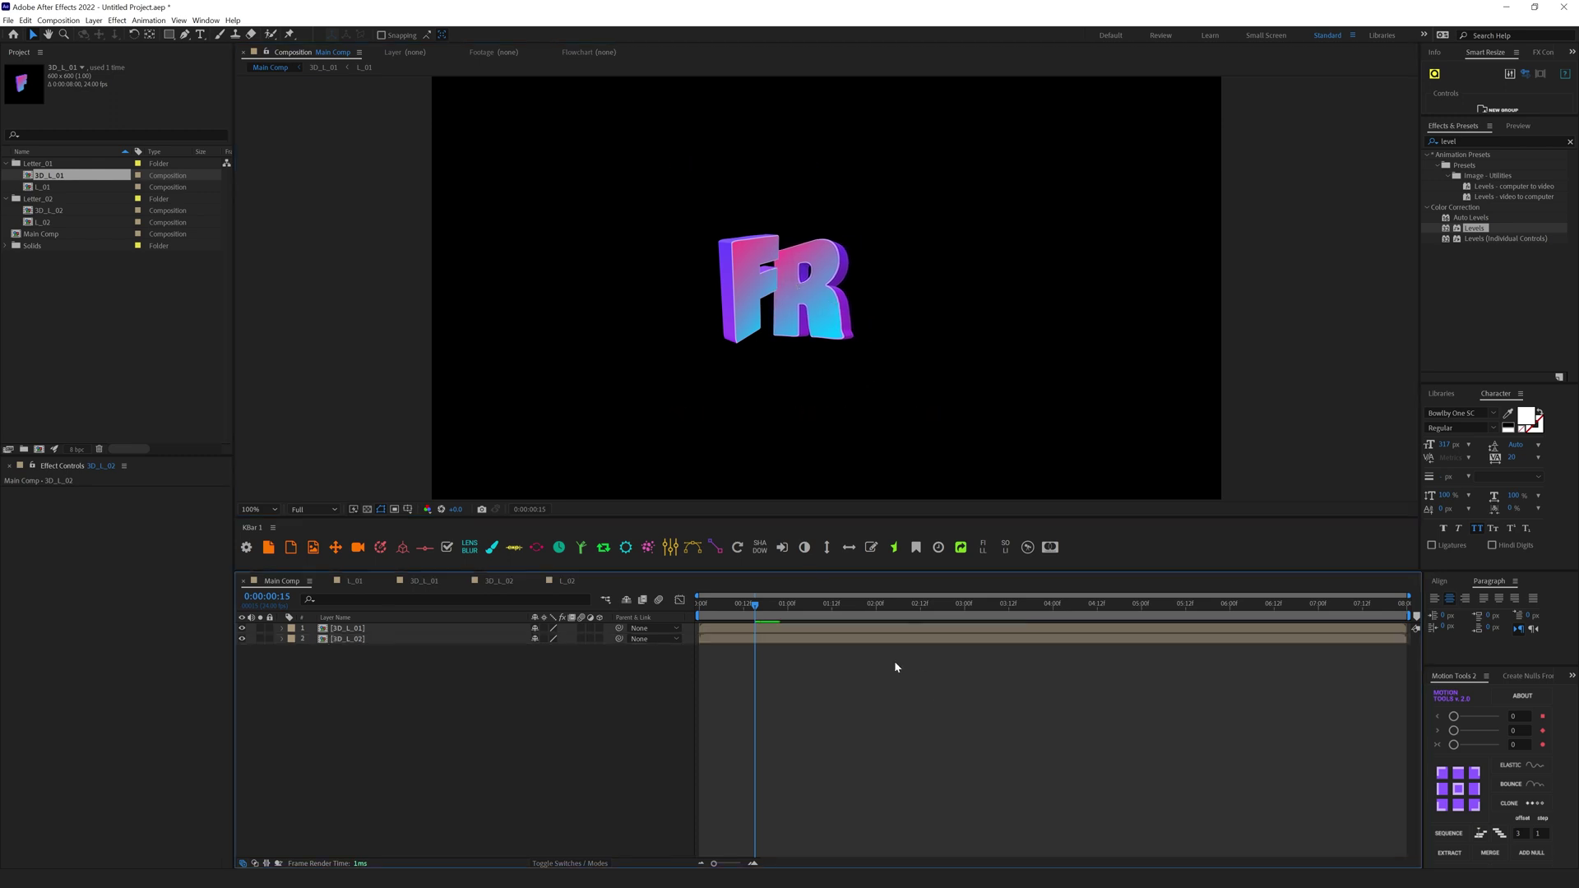
Step: Duplicate the Letter_02 project folder and rename the compositions inside the copy to 3D_L_03 and L_03
left_click(45, 199)
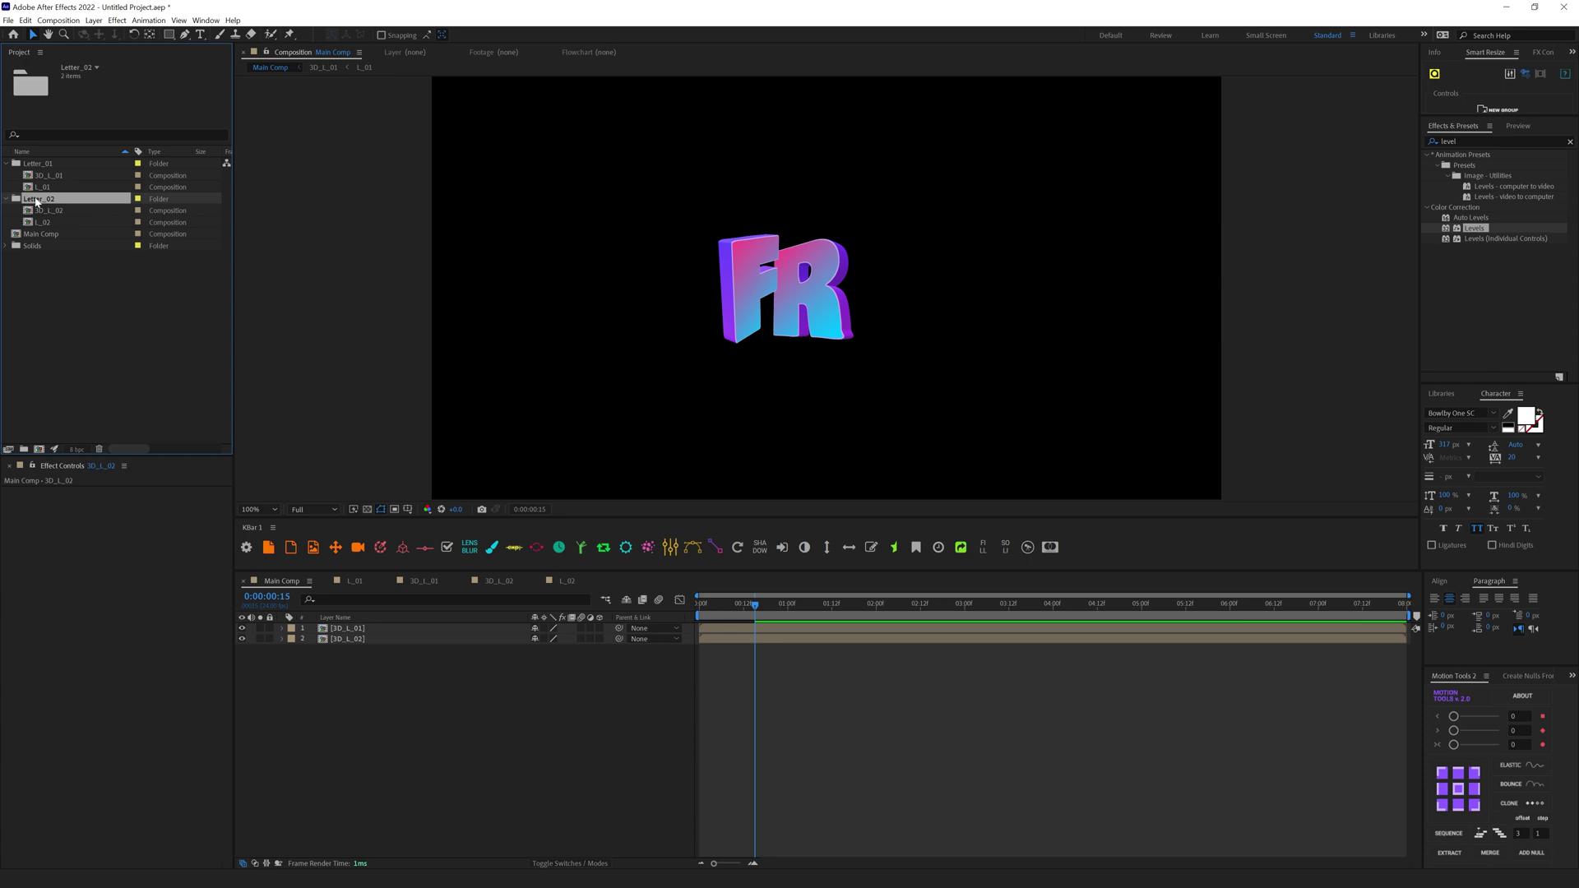
key("ctrl+d")
left_click(5, 234)
left_click(51, 246)
key("Return")
key("Right")
key("BackSpace")
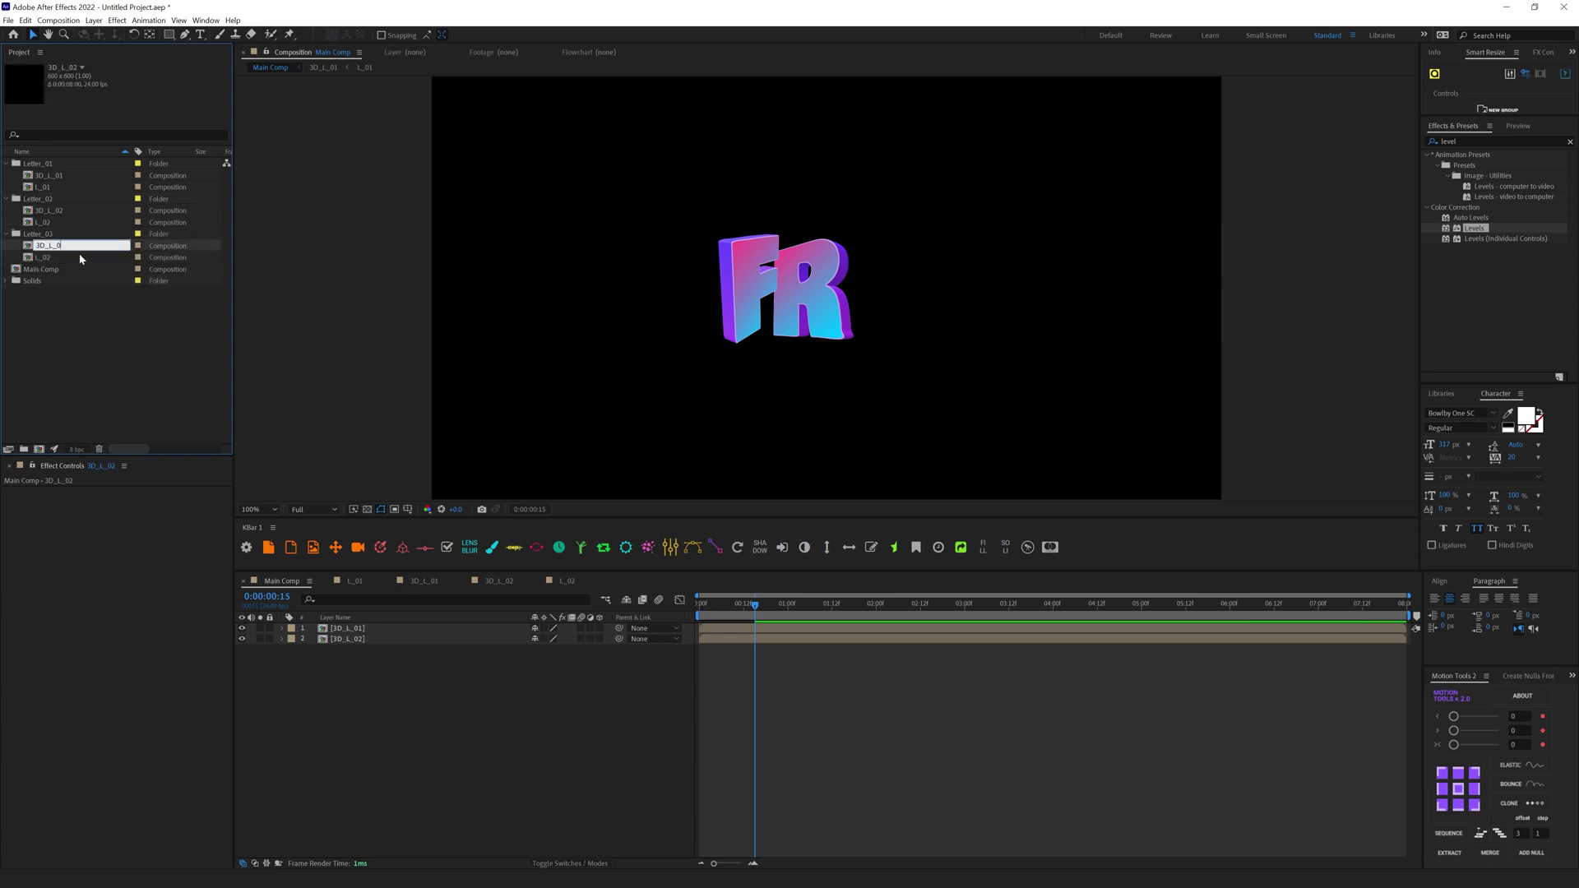
left_click(79, 257)
key("Return")
key("Right")
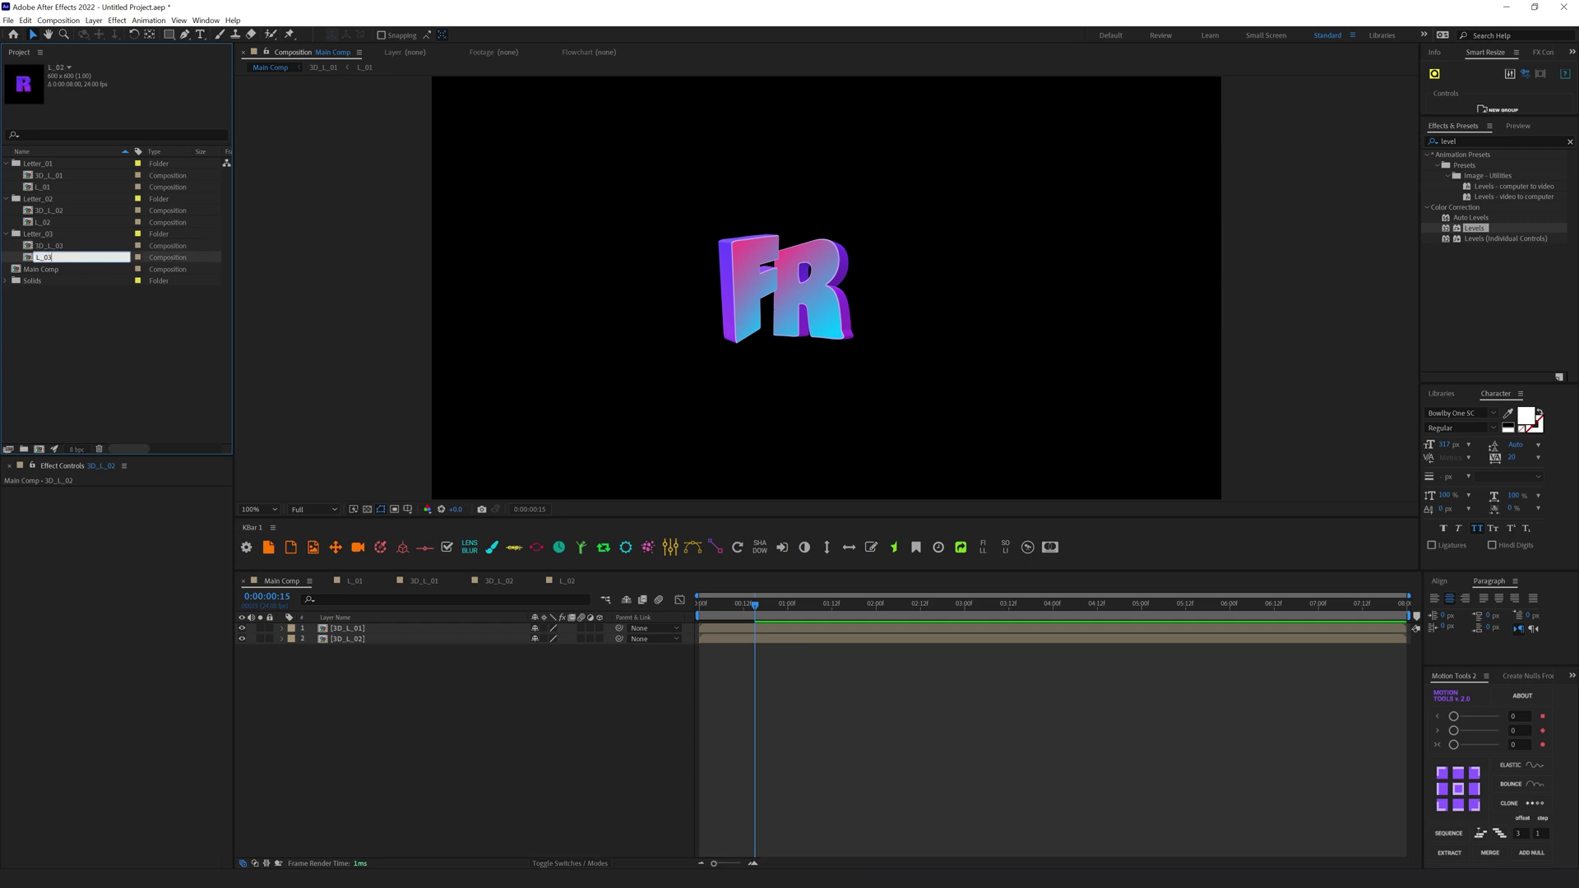
type("3")
key("Return")
Step: In 3D_L_03, select the Cap, Edge and all L_02 layers and replace their source with the L_03 composition
double_click(41, 246)
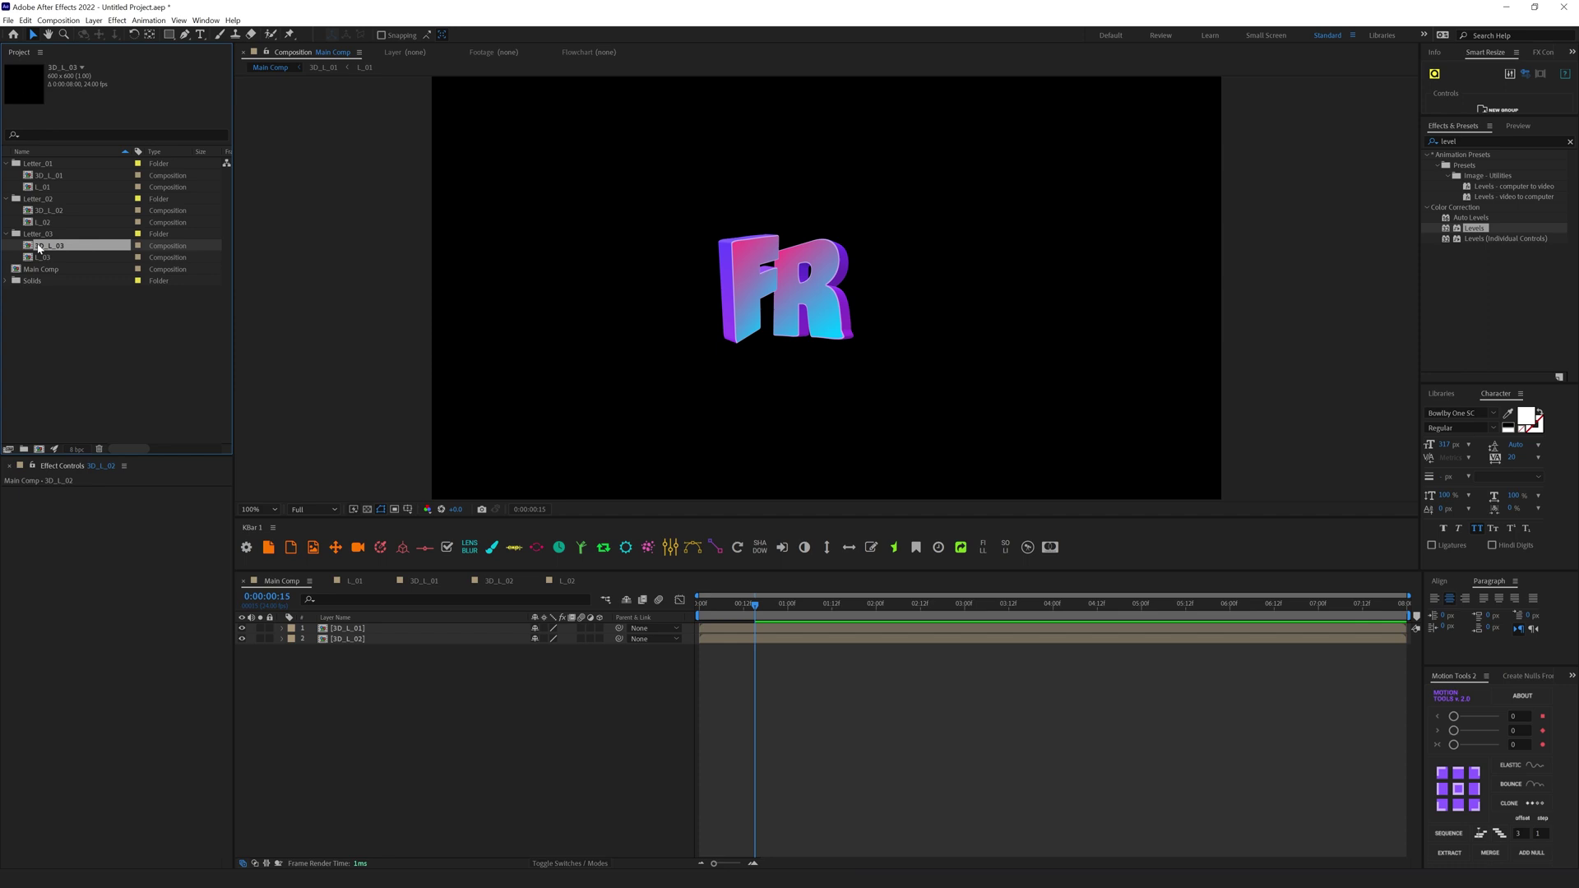
left_click(335, 629)
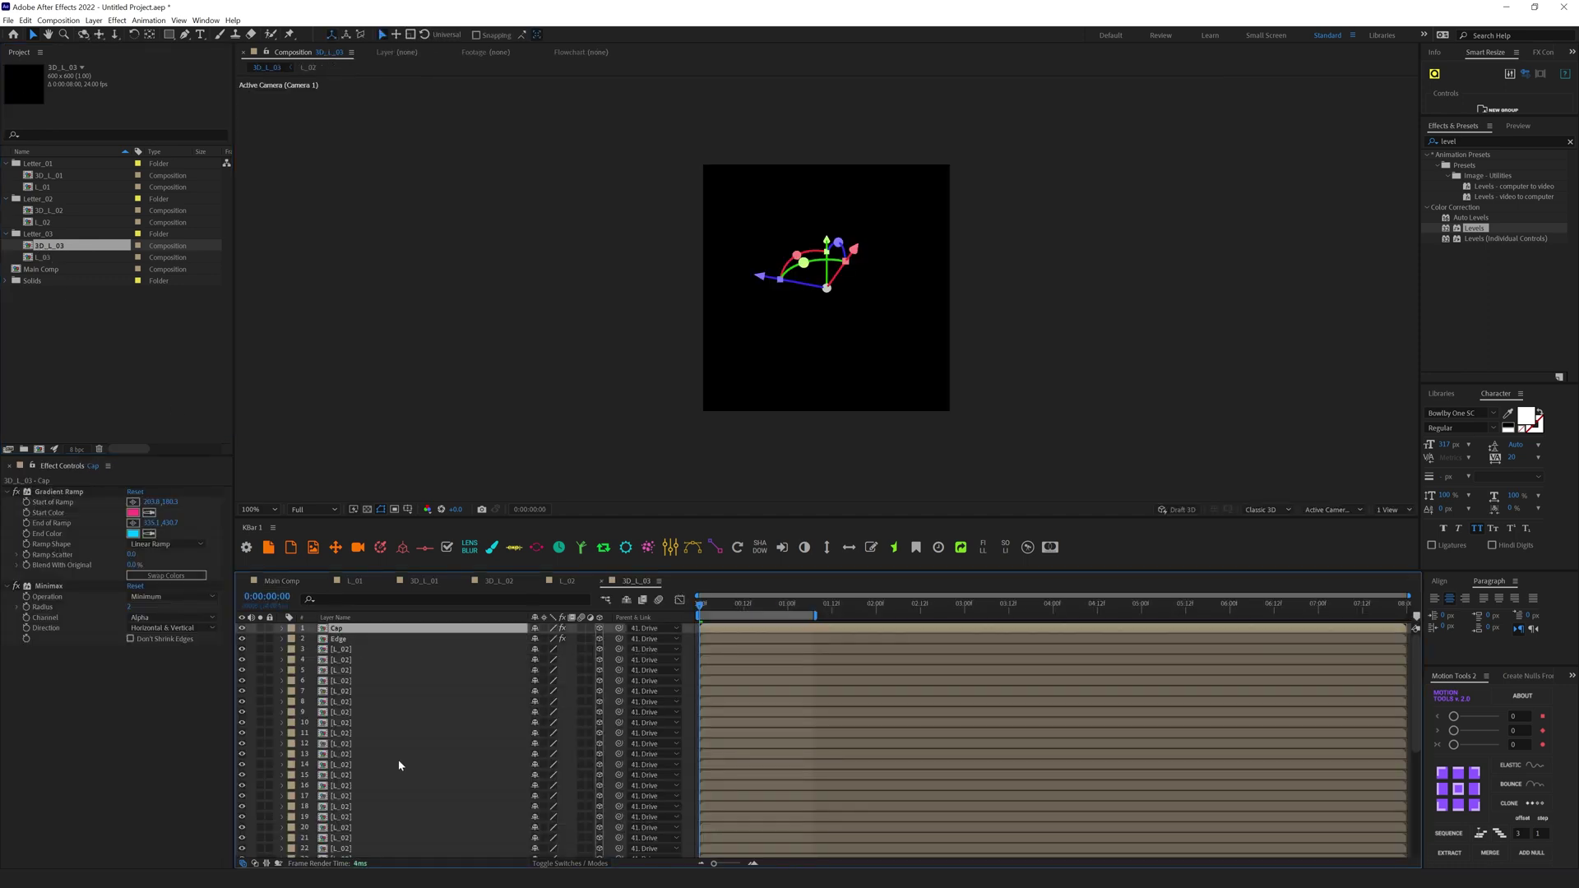
scroll(368, 814, "down", 5)
left_click(351, 833, "shift")
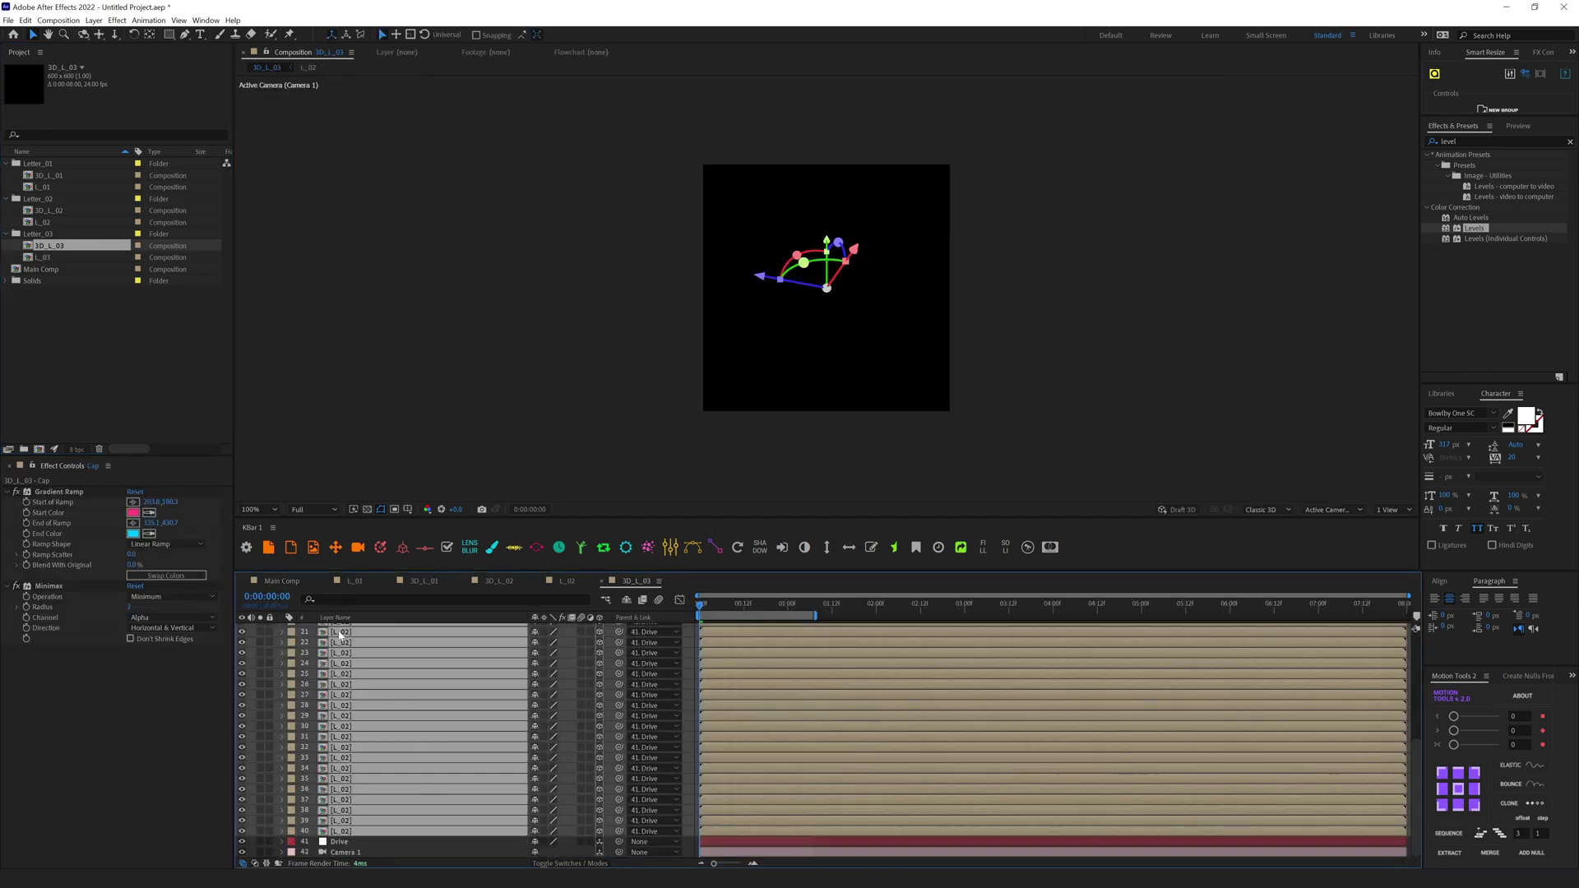
left_click_drag(37, 259, 369, 750)
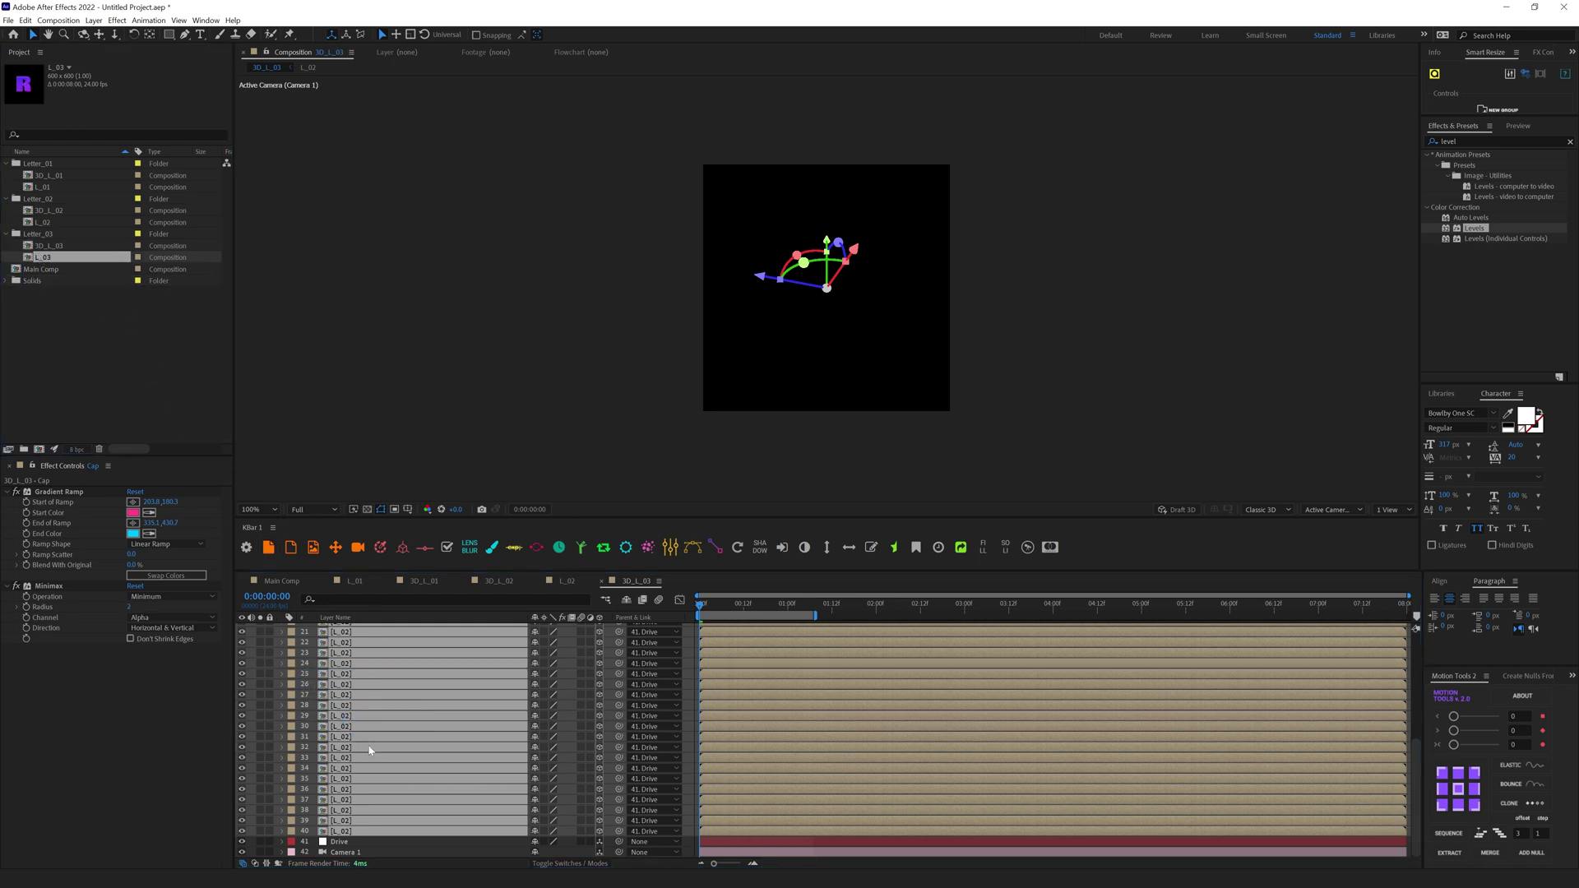
Step: Open the L_03 composition and change its text letter to E
double_click(42, 260)
left_click(332, 629)
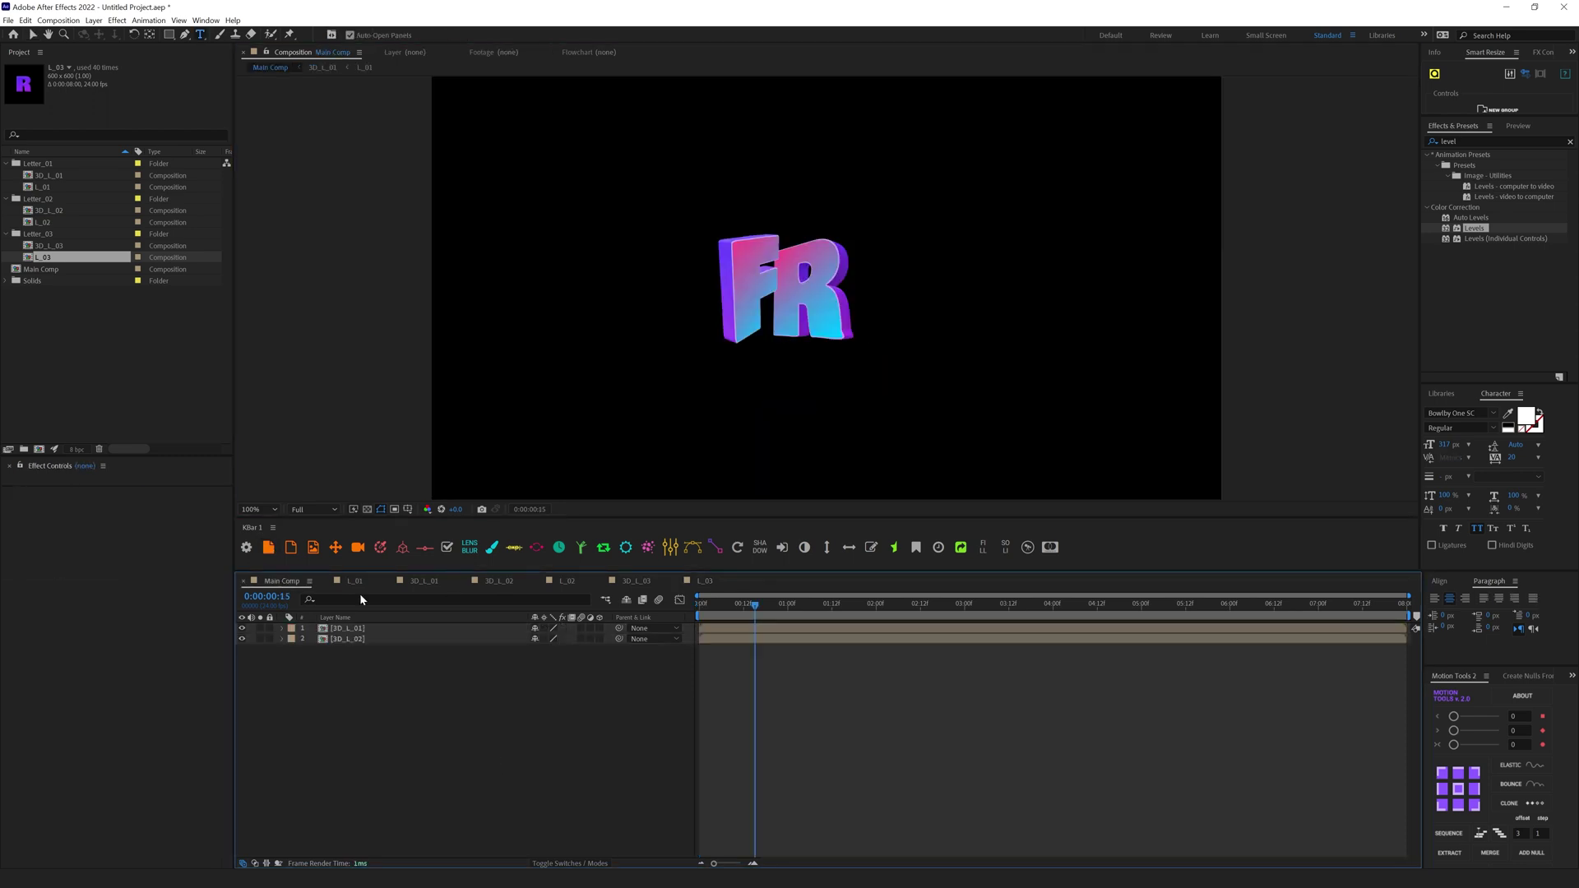
key("v")
Step: Add 3D_L_03 to Main Comp just after the R, and change its Drive null's ending rotation at 0:00:00:15
left_click_drag(47, 246, 342, 635)
left_click_drag(862, 313, 905, 304)
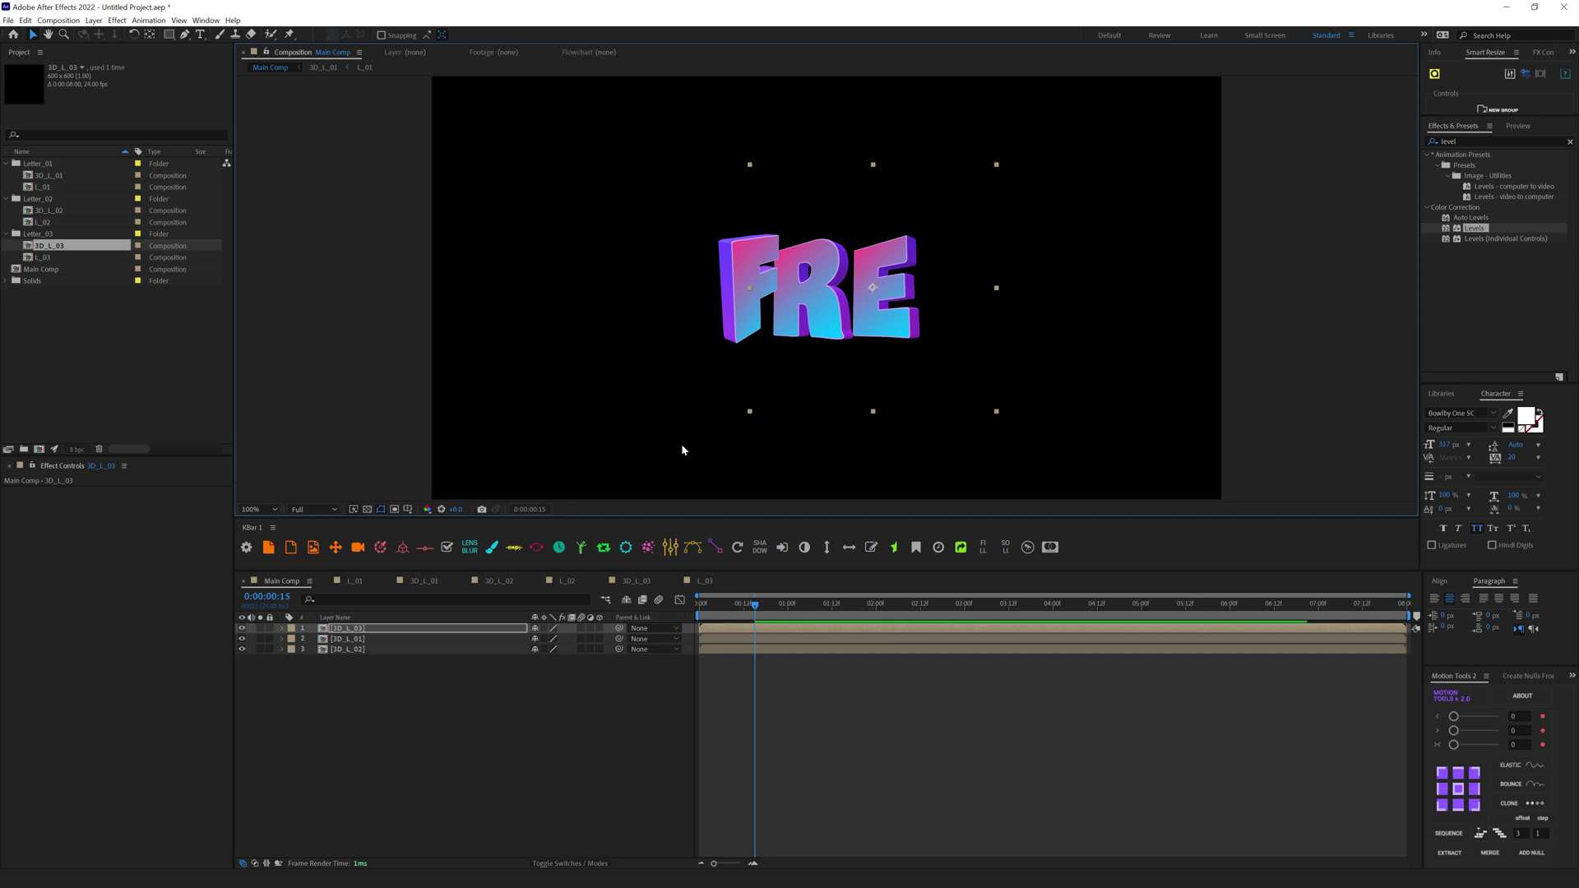
left_click(636, 581)
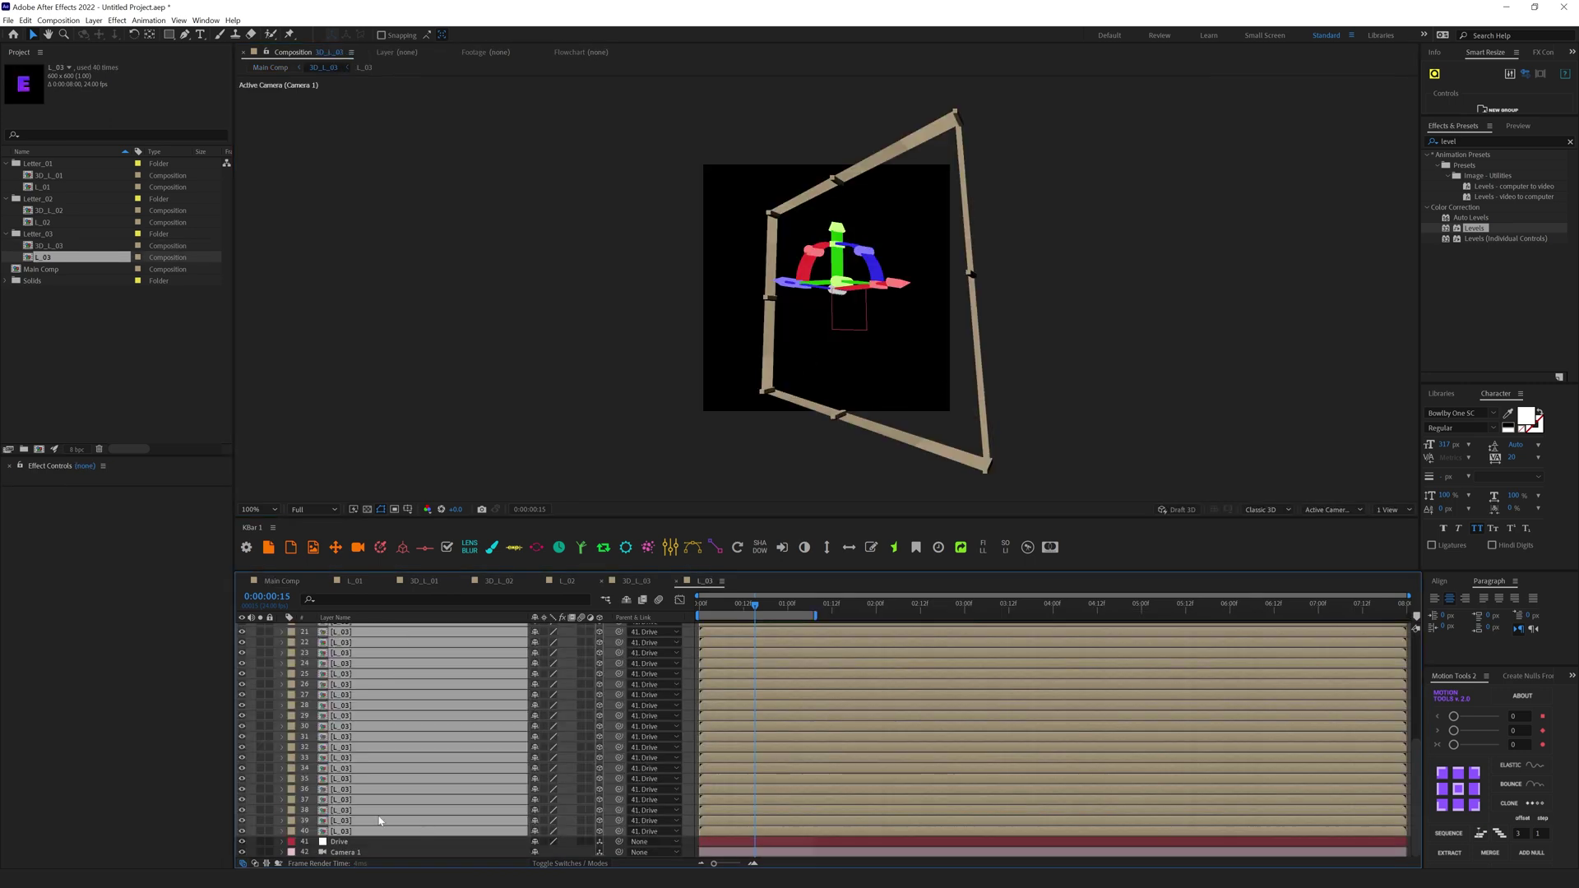
left_click(342, 844)
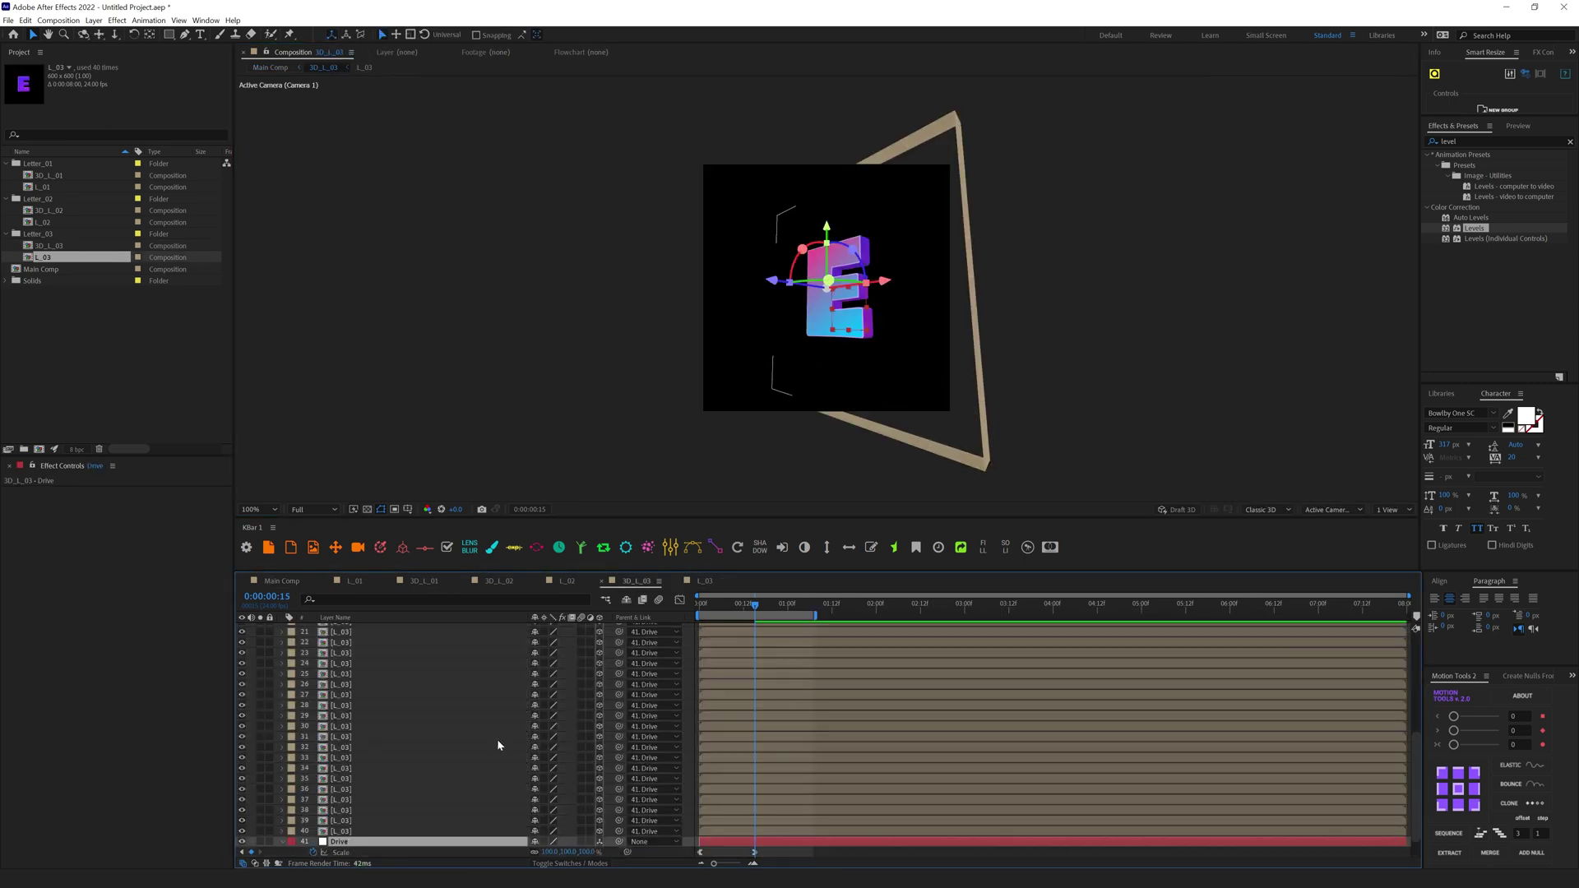
key("u")
left_click_drag(544, 832, 590, 826)
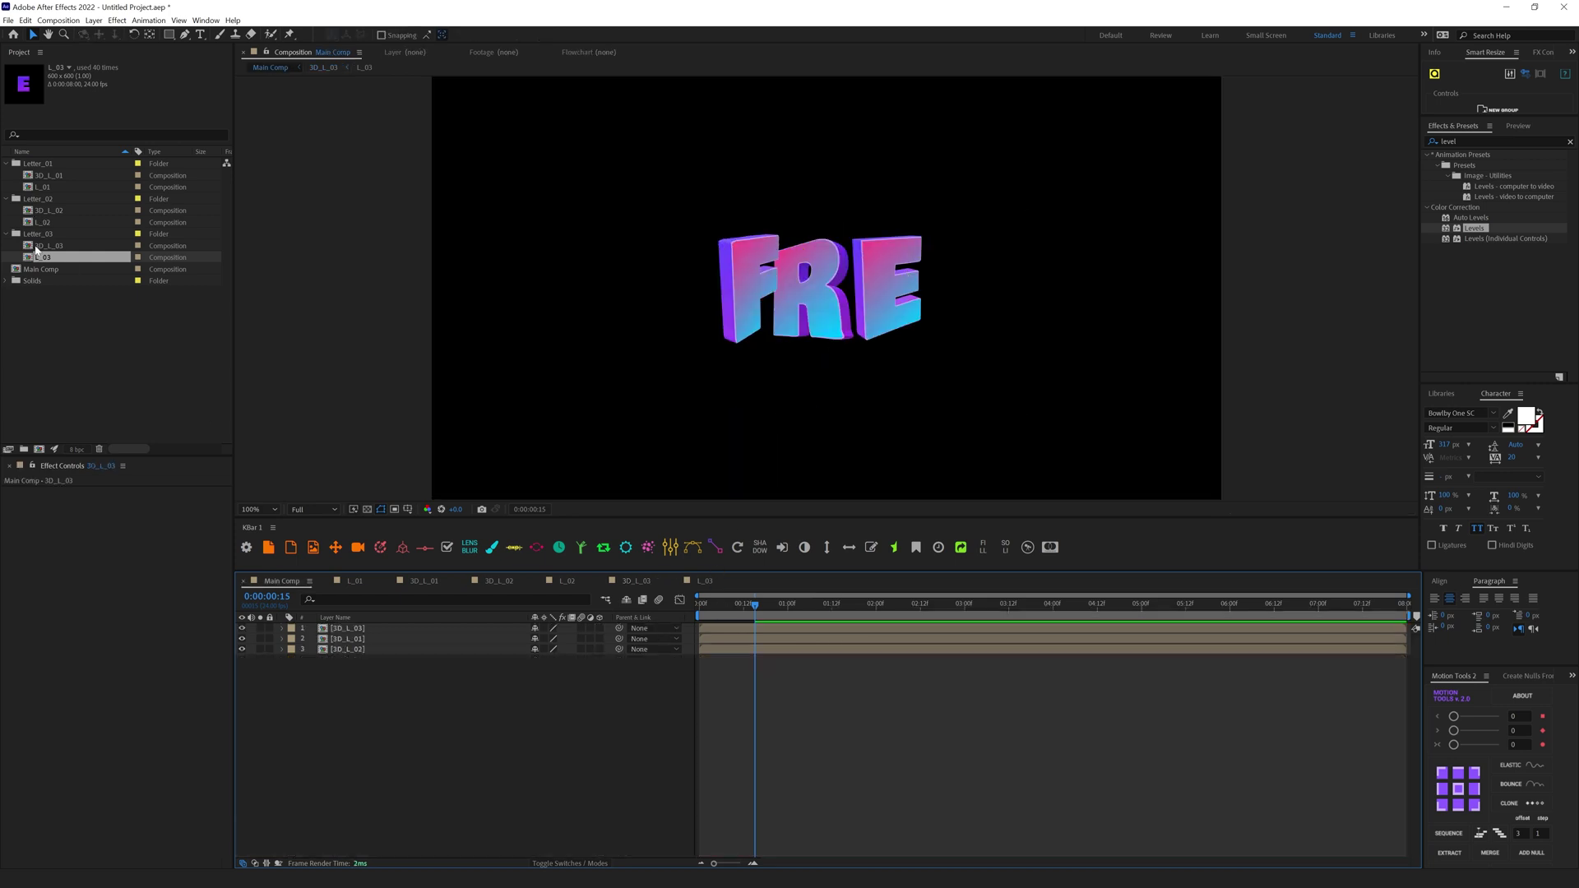
Step: Duplicate the Letter_03 project folder and rename the copied compositions for the next letter, starting with 3D_L_04
left_click(39, 235)
key("ctrl+d")
left_click(8, 270)
key("Down")
key("Return")
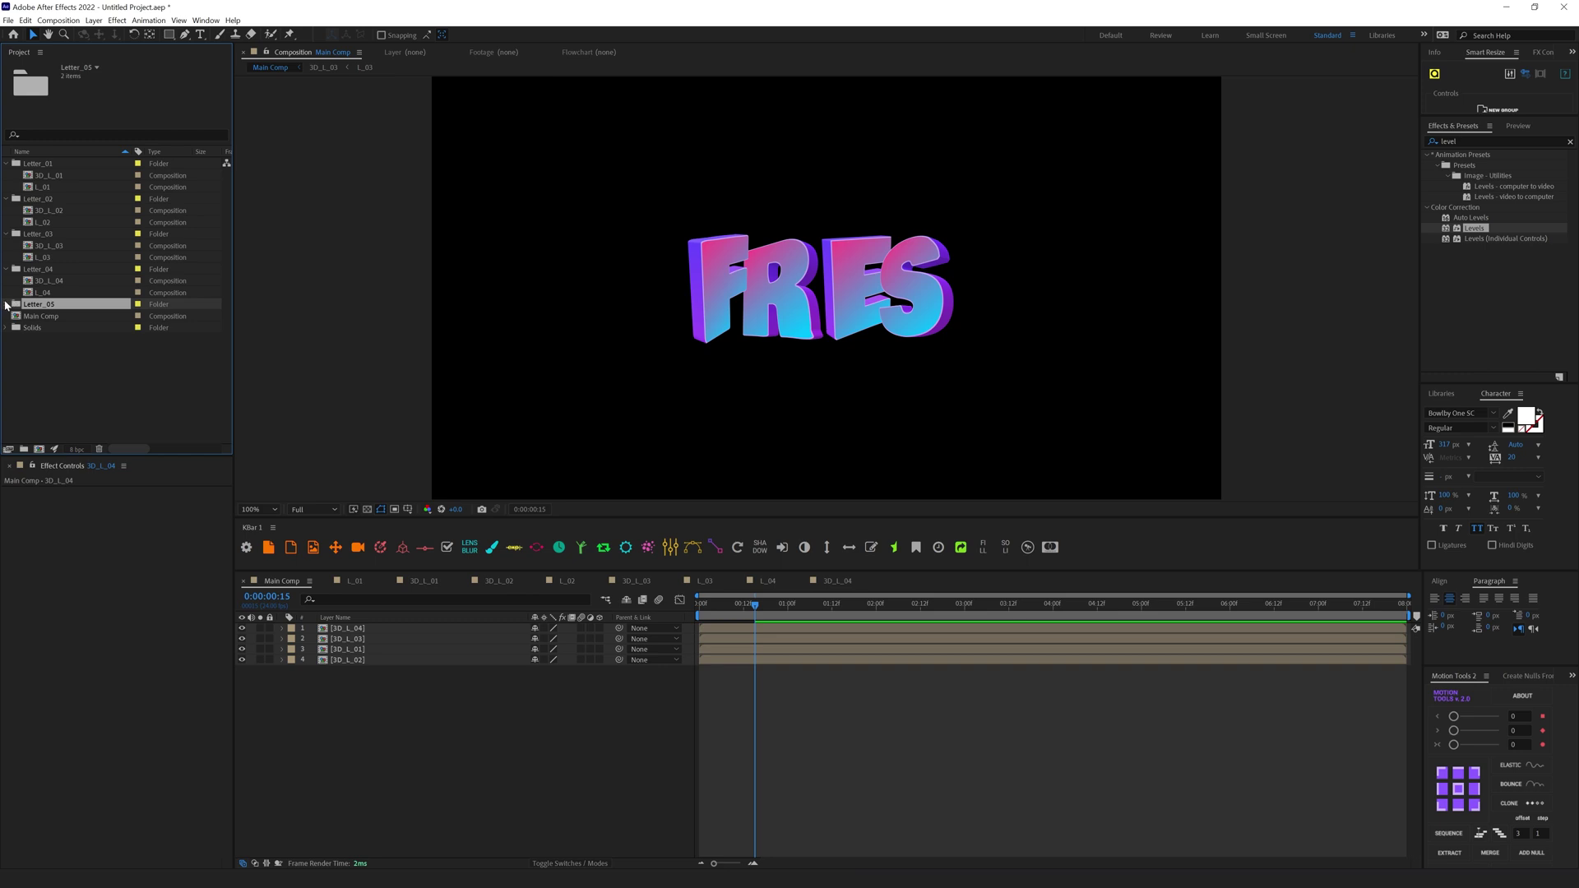
left_click(6, 304)
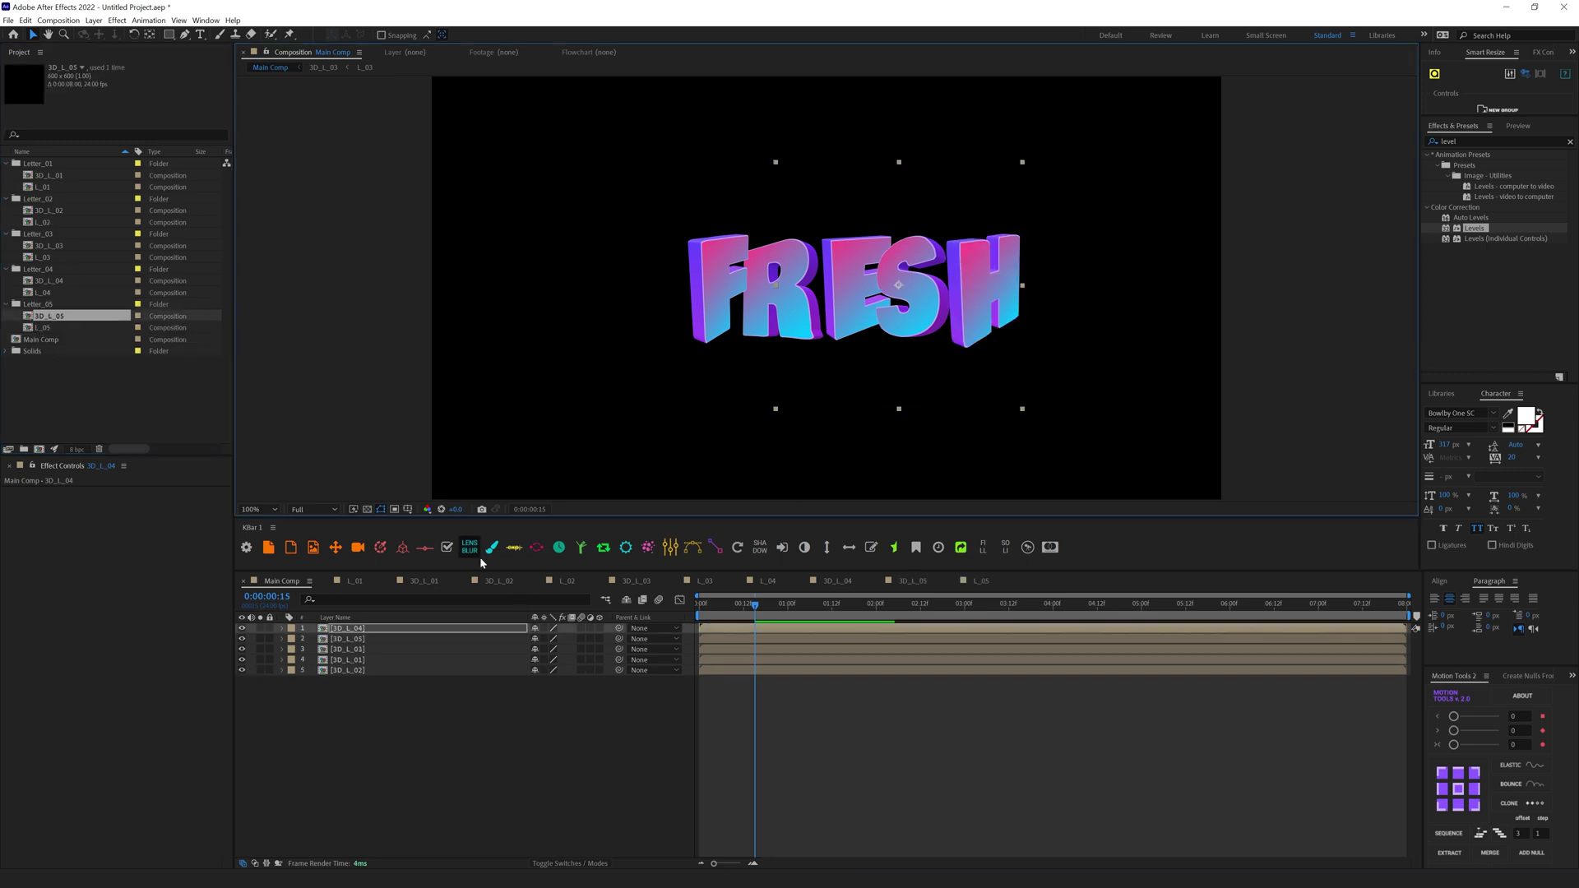
Step: Open 3D_L_05, lower the Drive null's X Rotation at 0:00:00:15 to tilt the H, and return to Main Comp
double_click(350, 639)
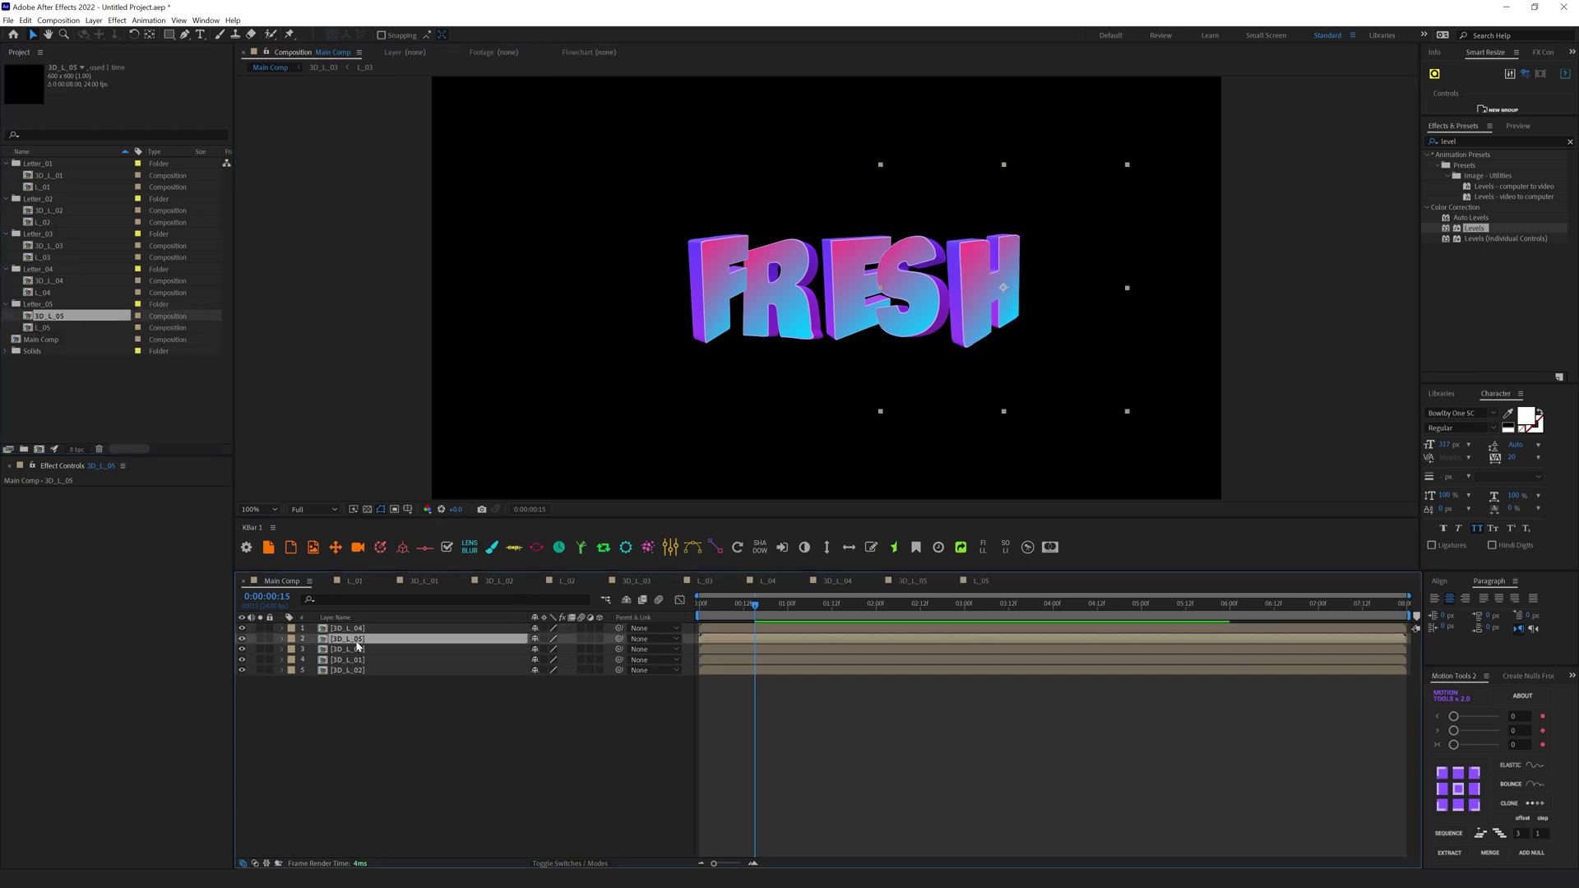
left_click(340, 842)
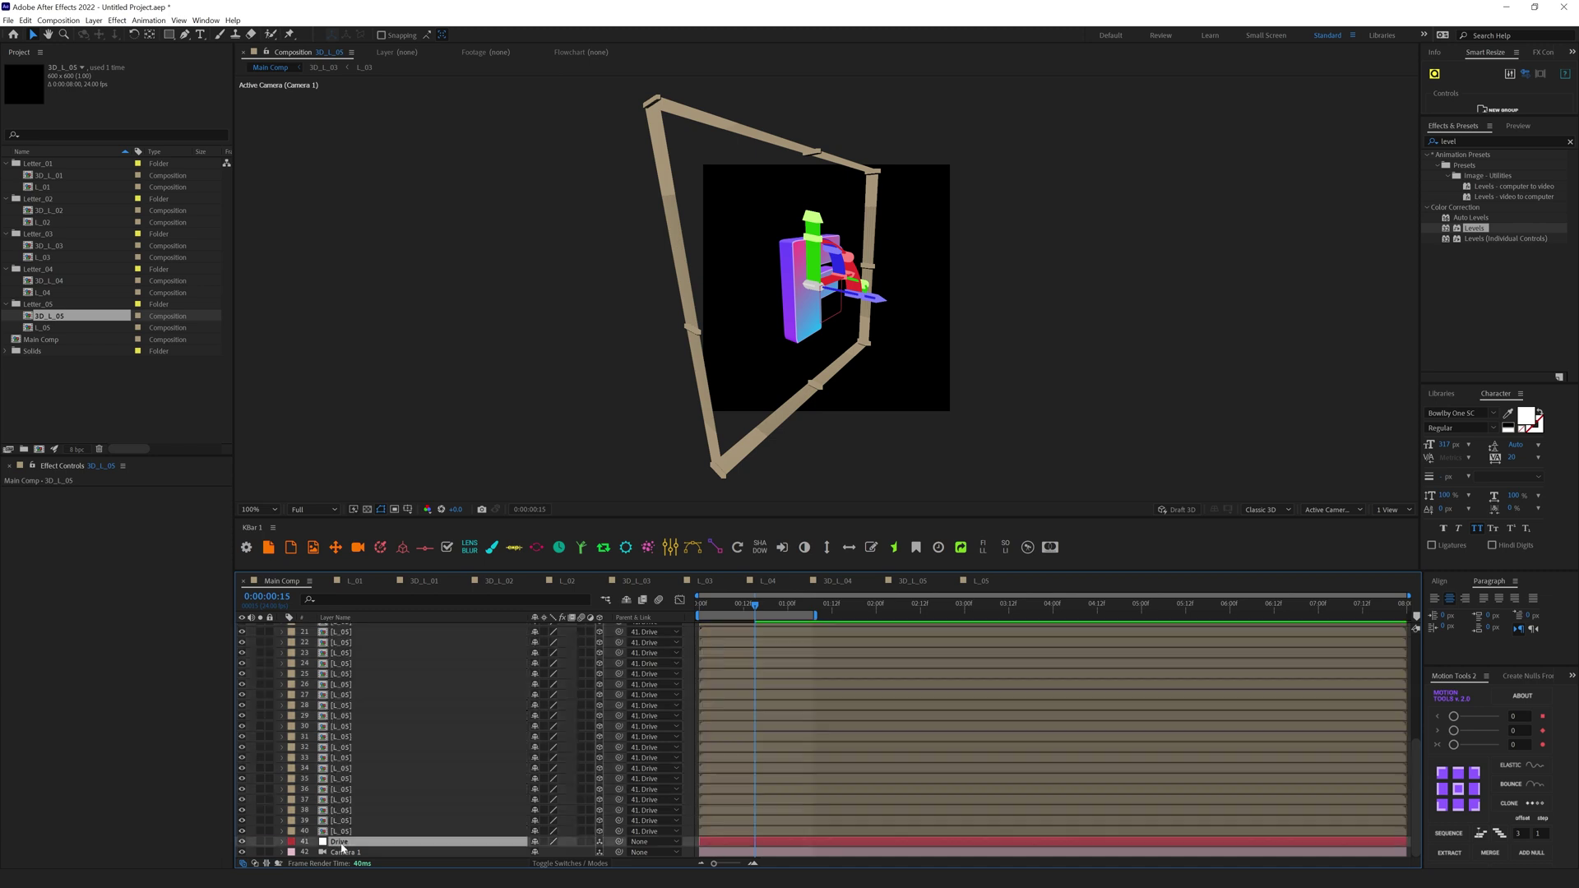
key("r")
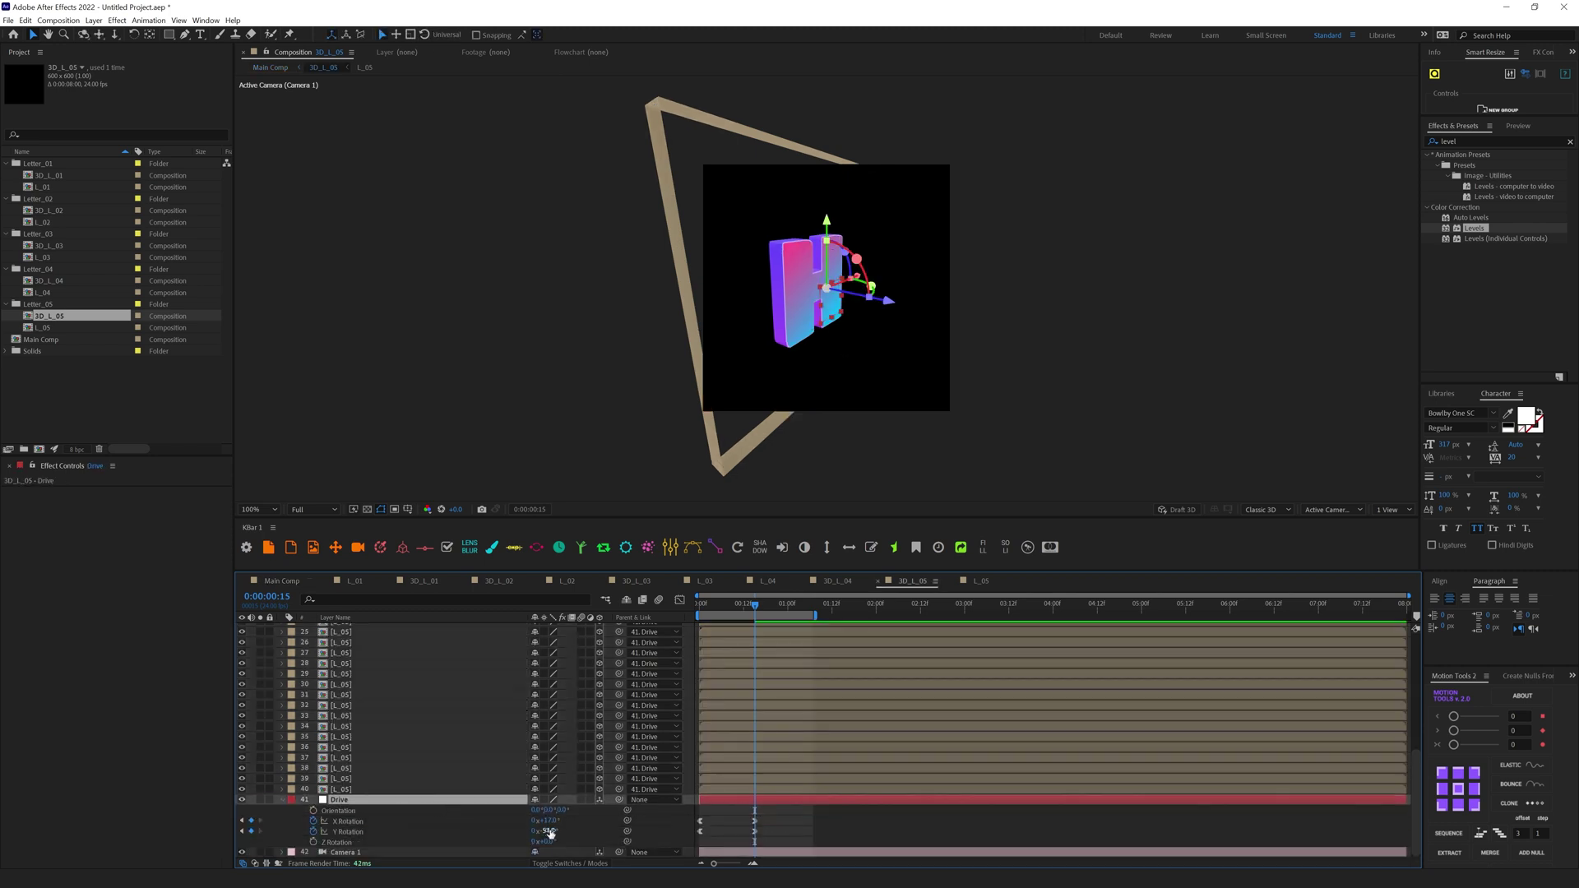
left_click_drag(552, 819, 531, 820)
left_click(281, 580)
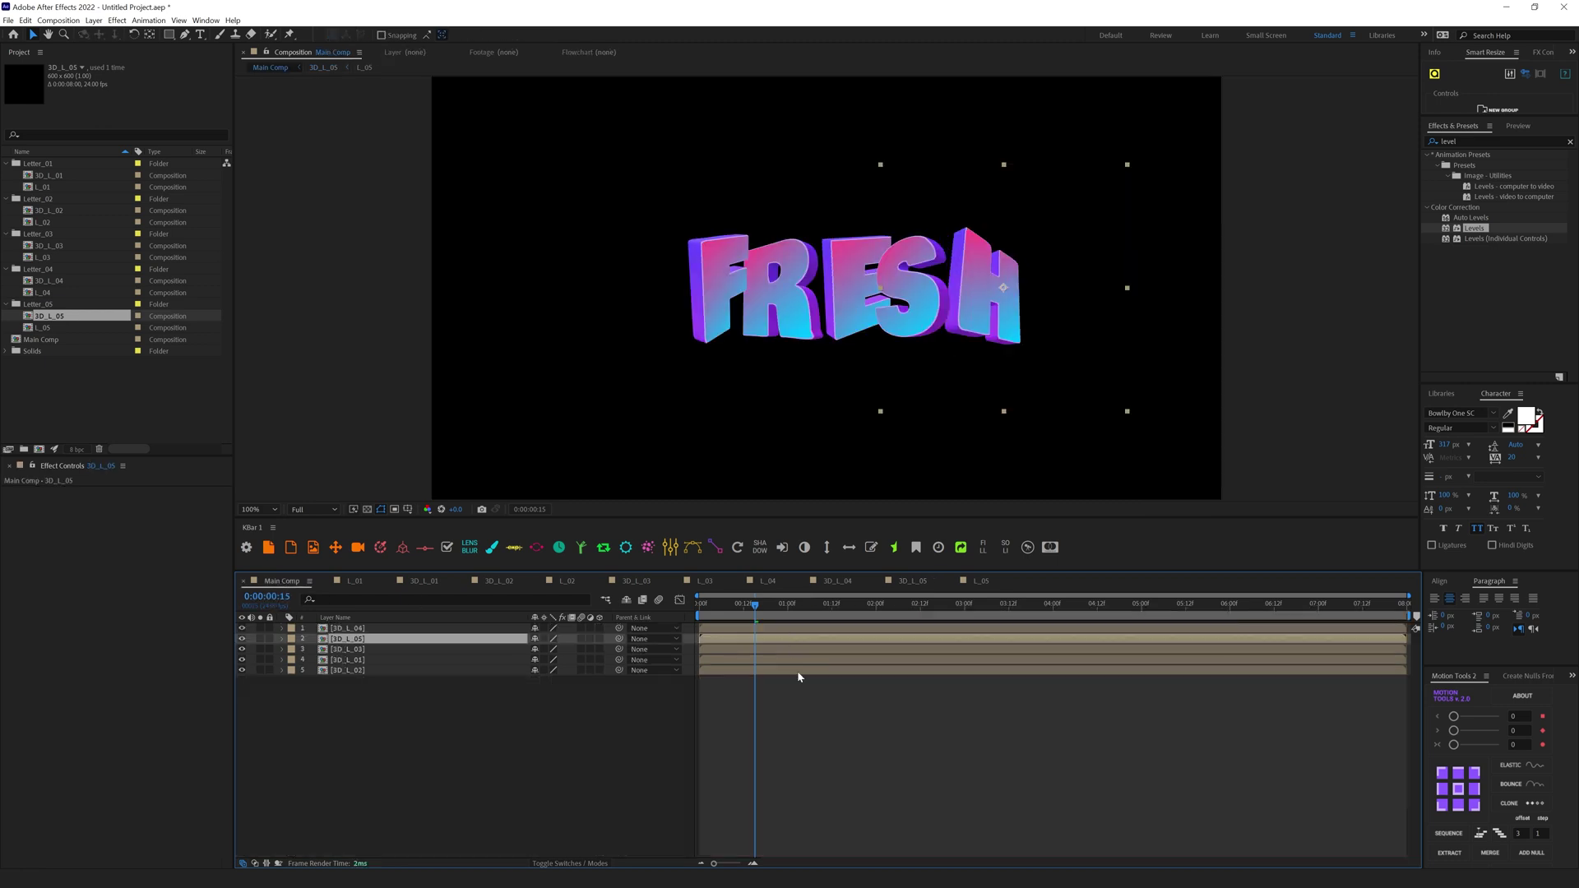
Step: Select all five letter layers, turn on the Title/Action Safe overlay and shift the word FRESH left to centre it
key("comma")
key("ctrl+a")
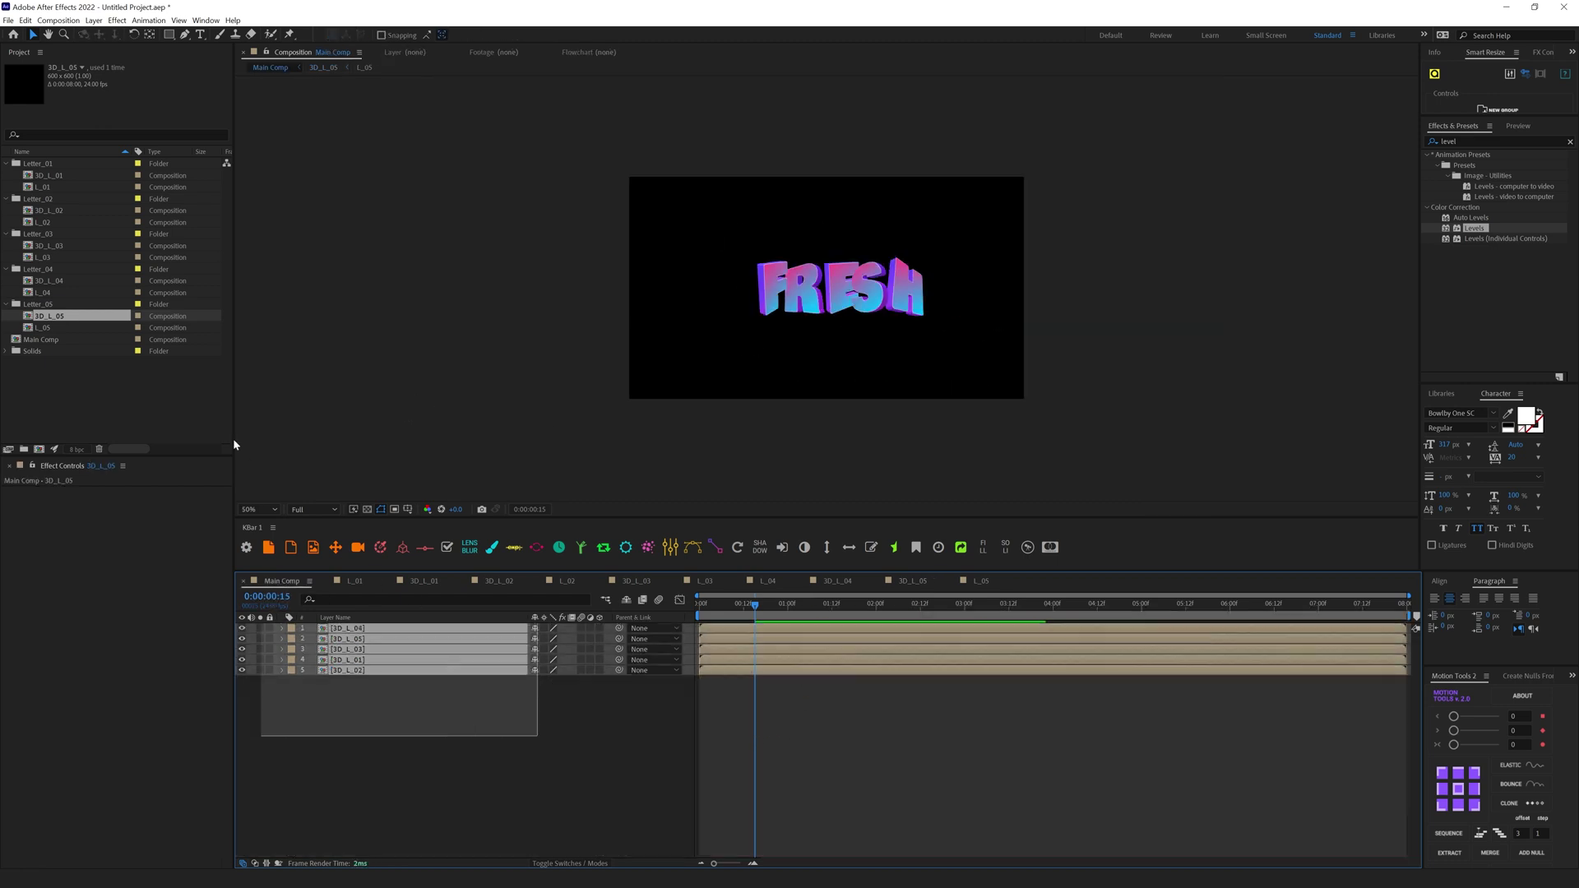
key("period")
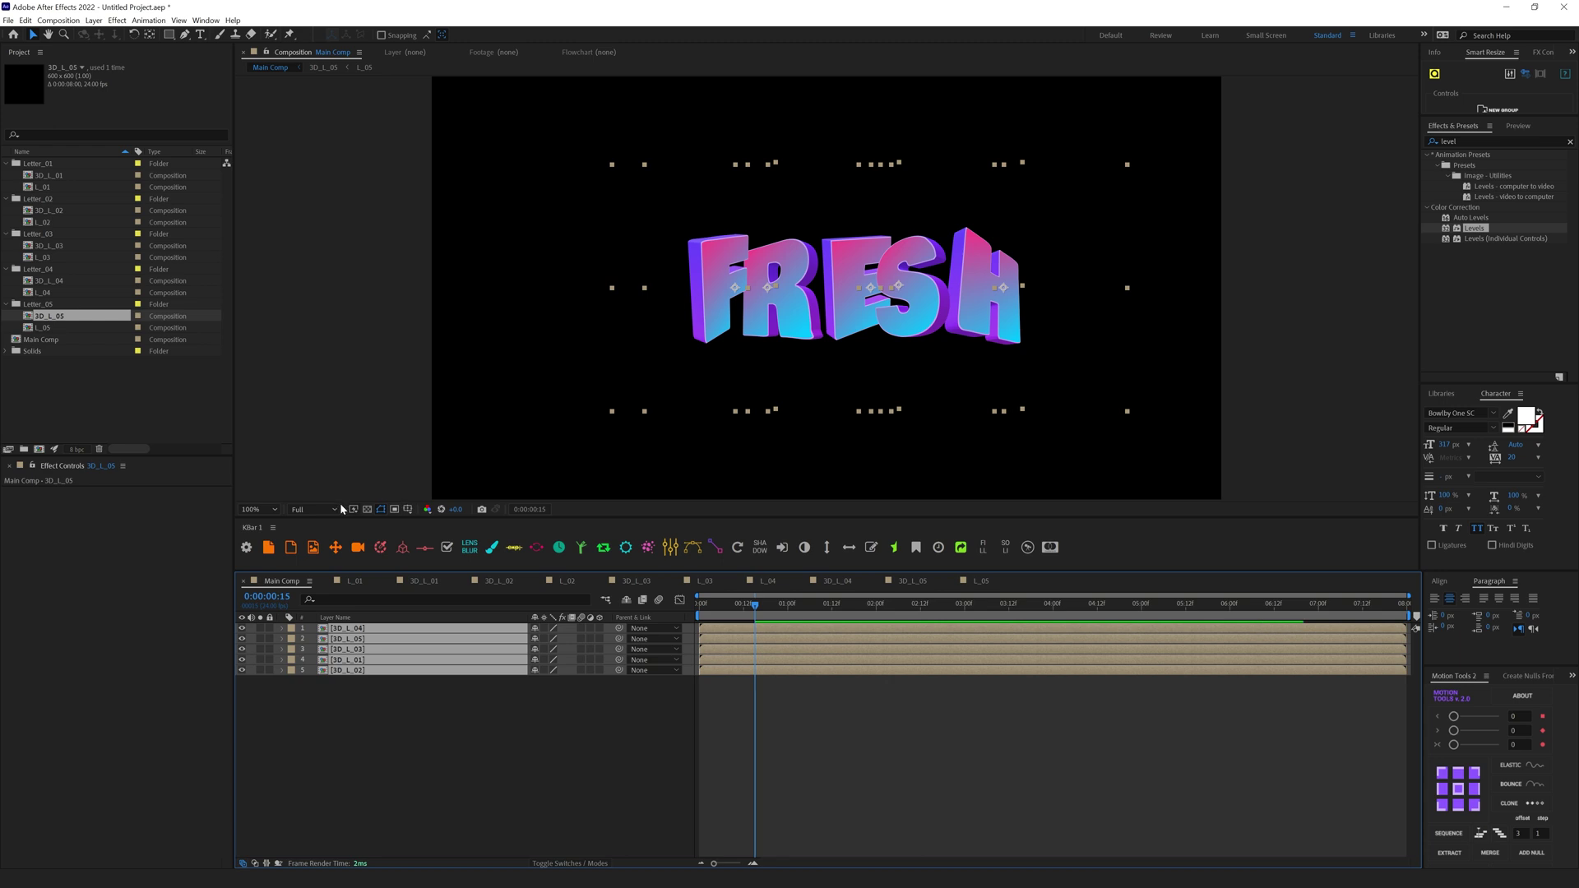
left_click(393, 509)
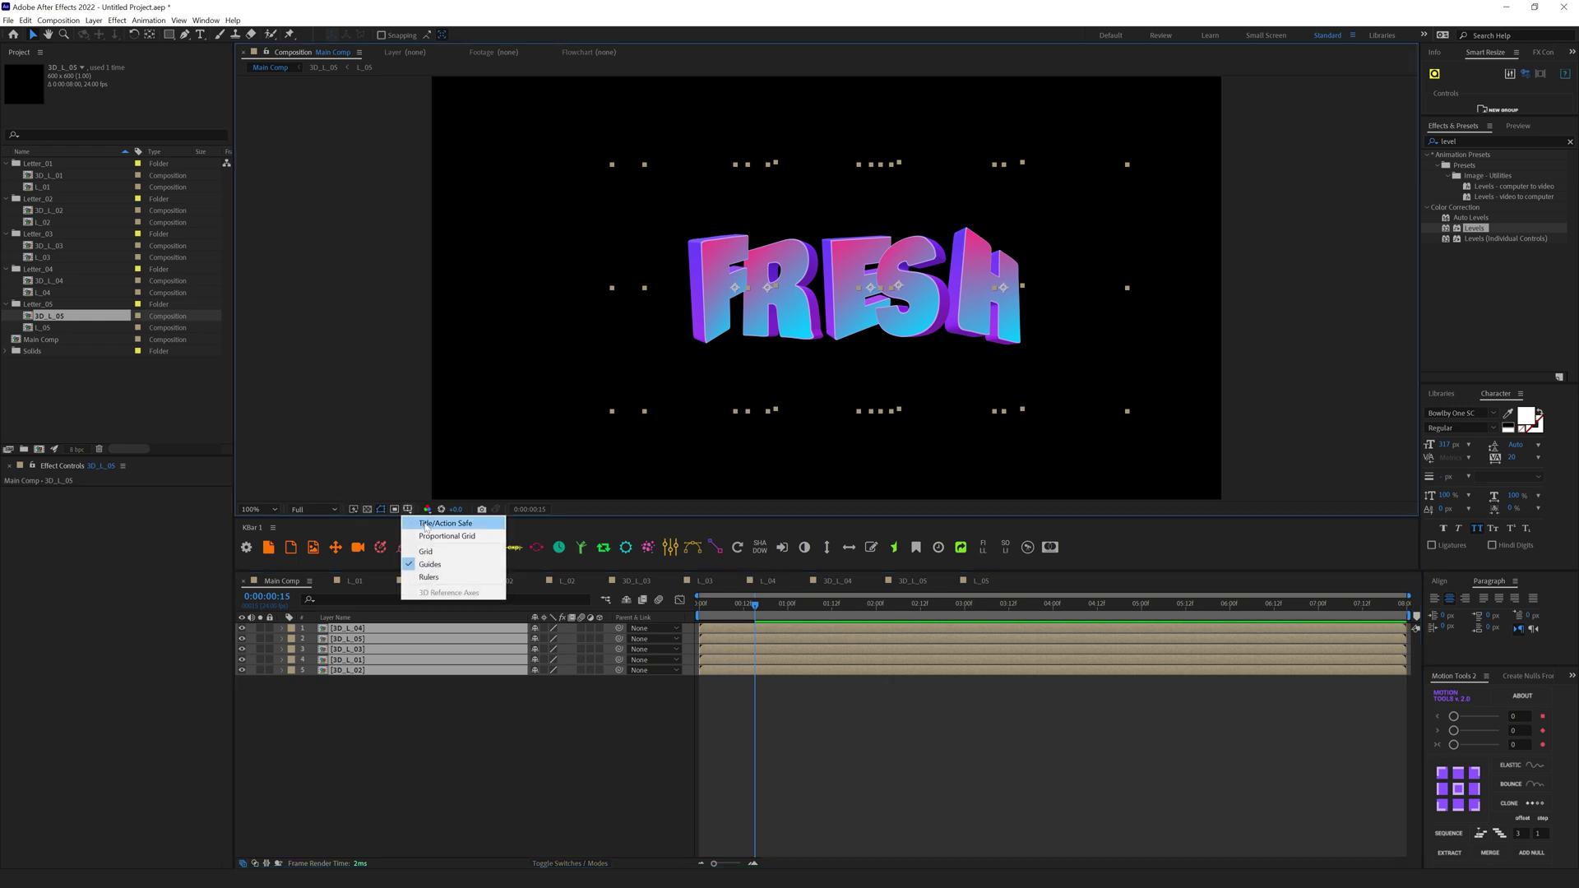
left_click(425, 525)
left_click_drag(856, 322, 837, 323)
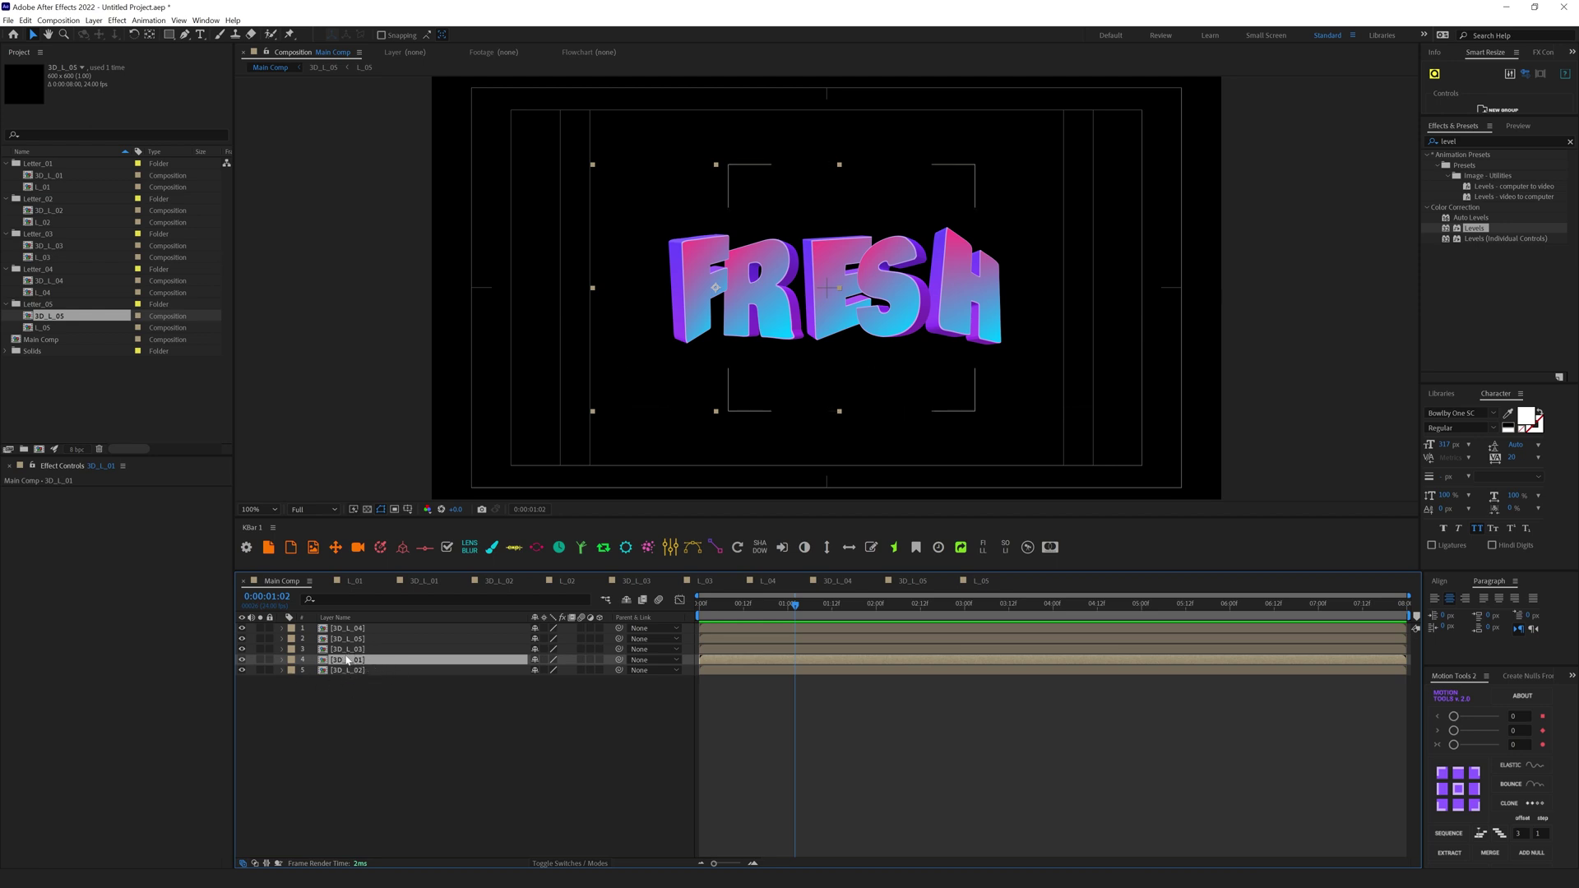
Step: Stagger the start times of the letter layers so F, R, E, S and H appear in sequence, and preview the timing
left_click_drag(713, 670, 727, 670)
left_click_drag(710, 650, 756, 628)
left_click_drag(716, 639, 775, 639)
key("space")
key("space")
Step: Move 3D_L_02 directly below 3D_L_04 in the layer stack, nudge the R slightly up and right, and preview the animation
left_click_drag(363, 667, 375, 638)
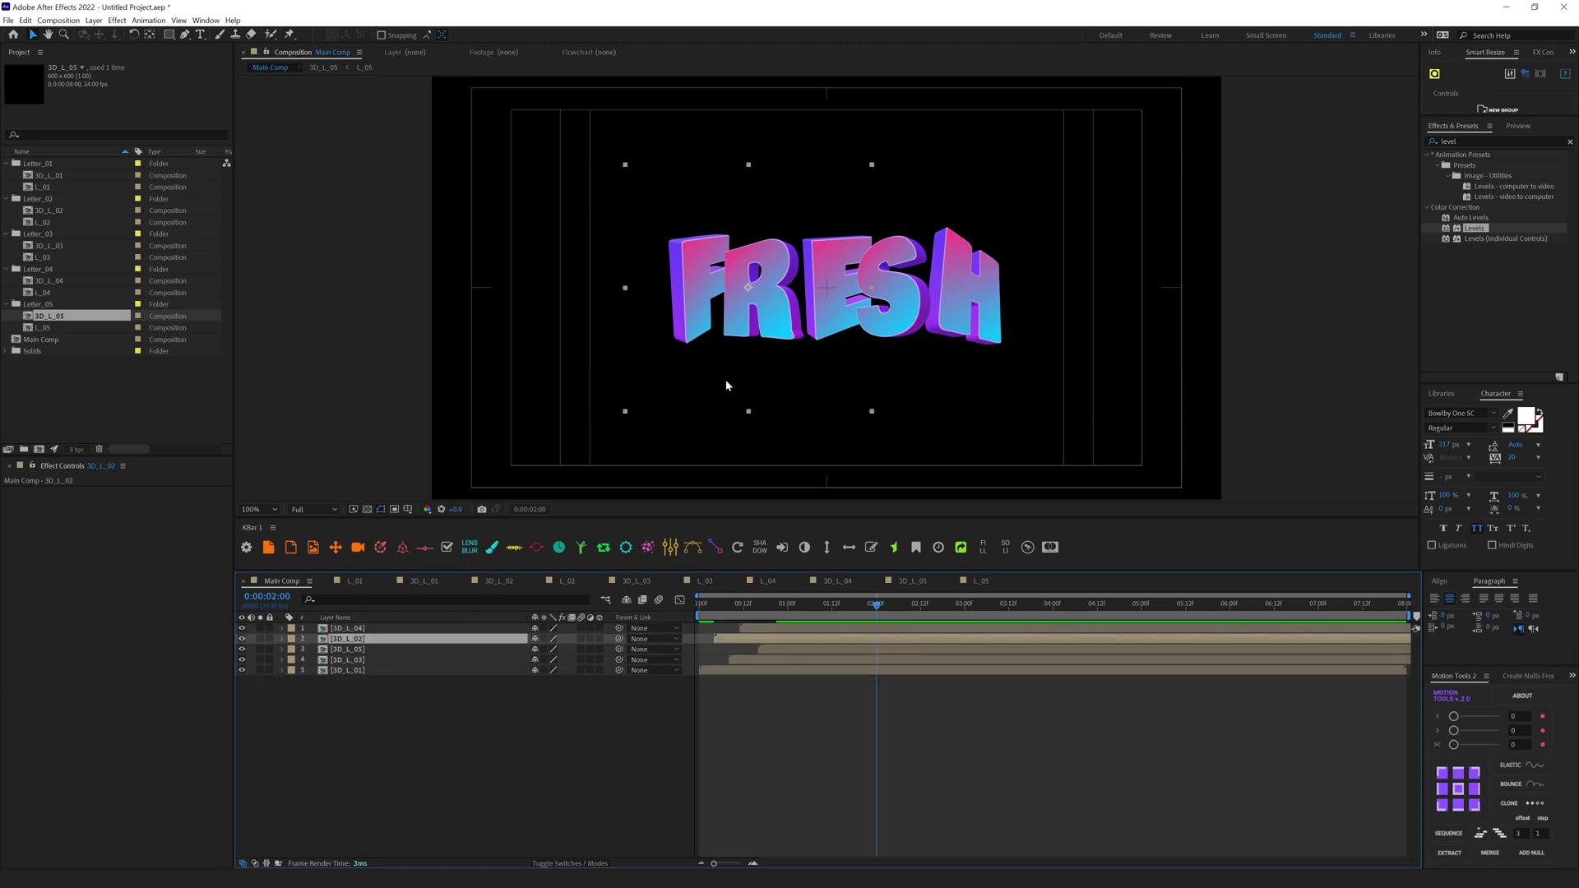
left_click_drag(769, 331, 778, 323)
left_click(772, 717)
scroll(775, 309, "down", 1)
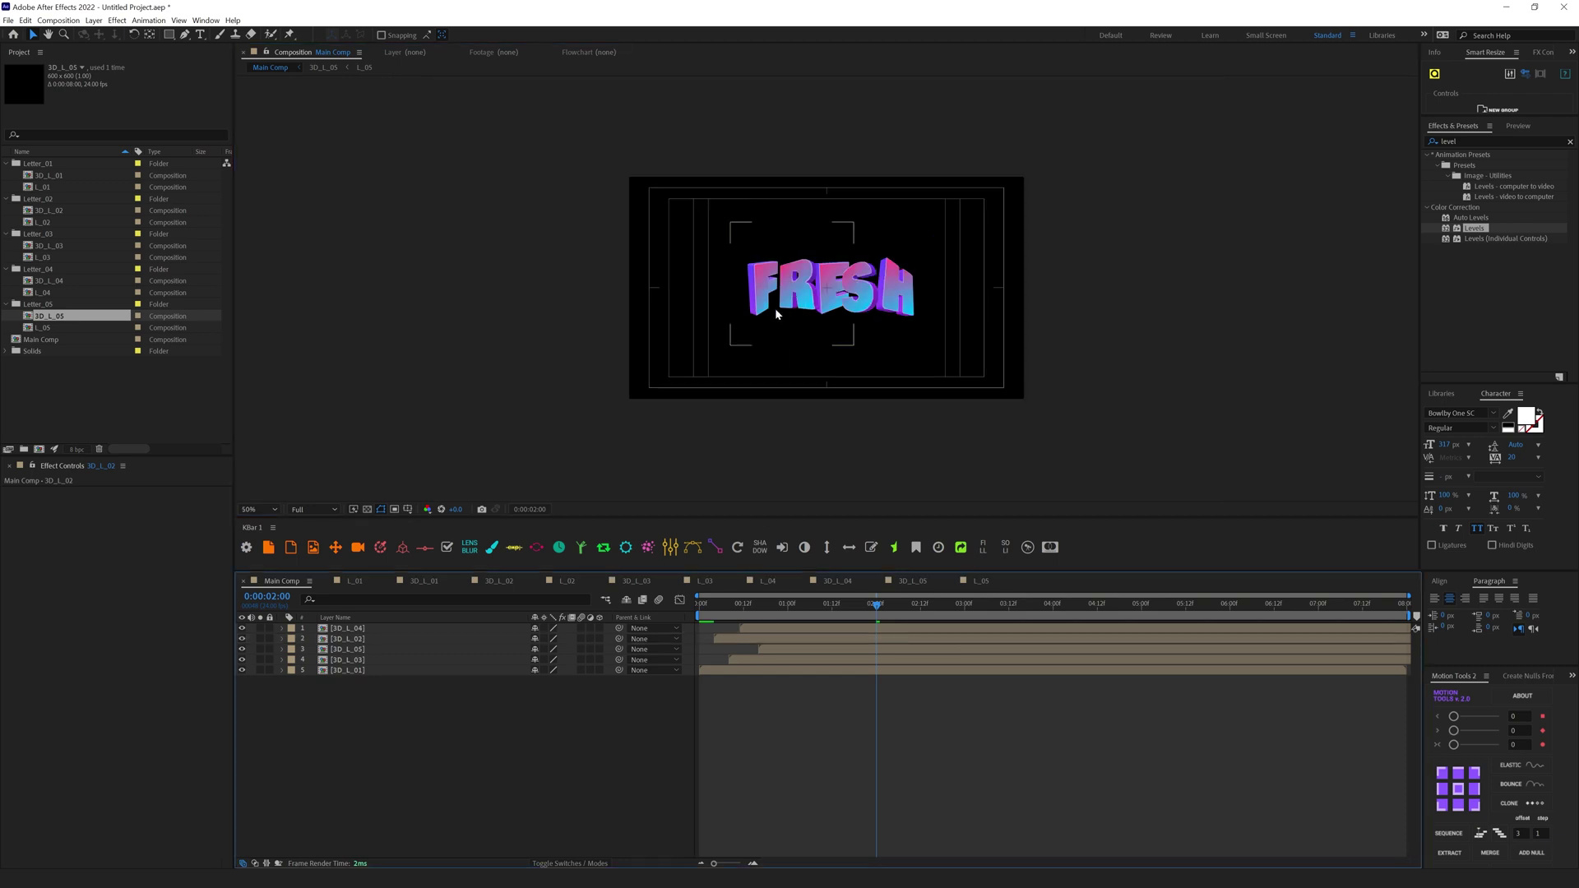
key("space")
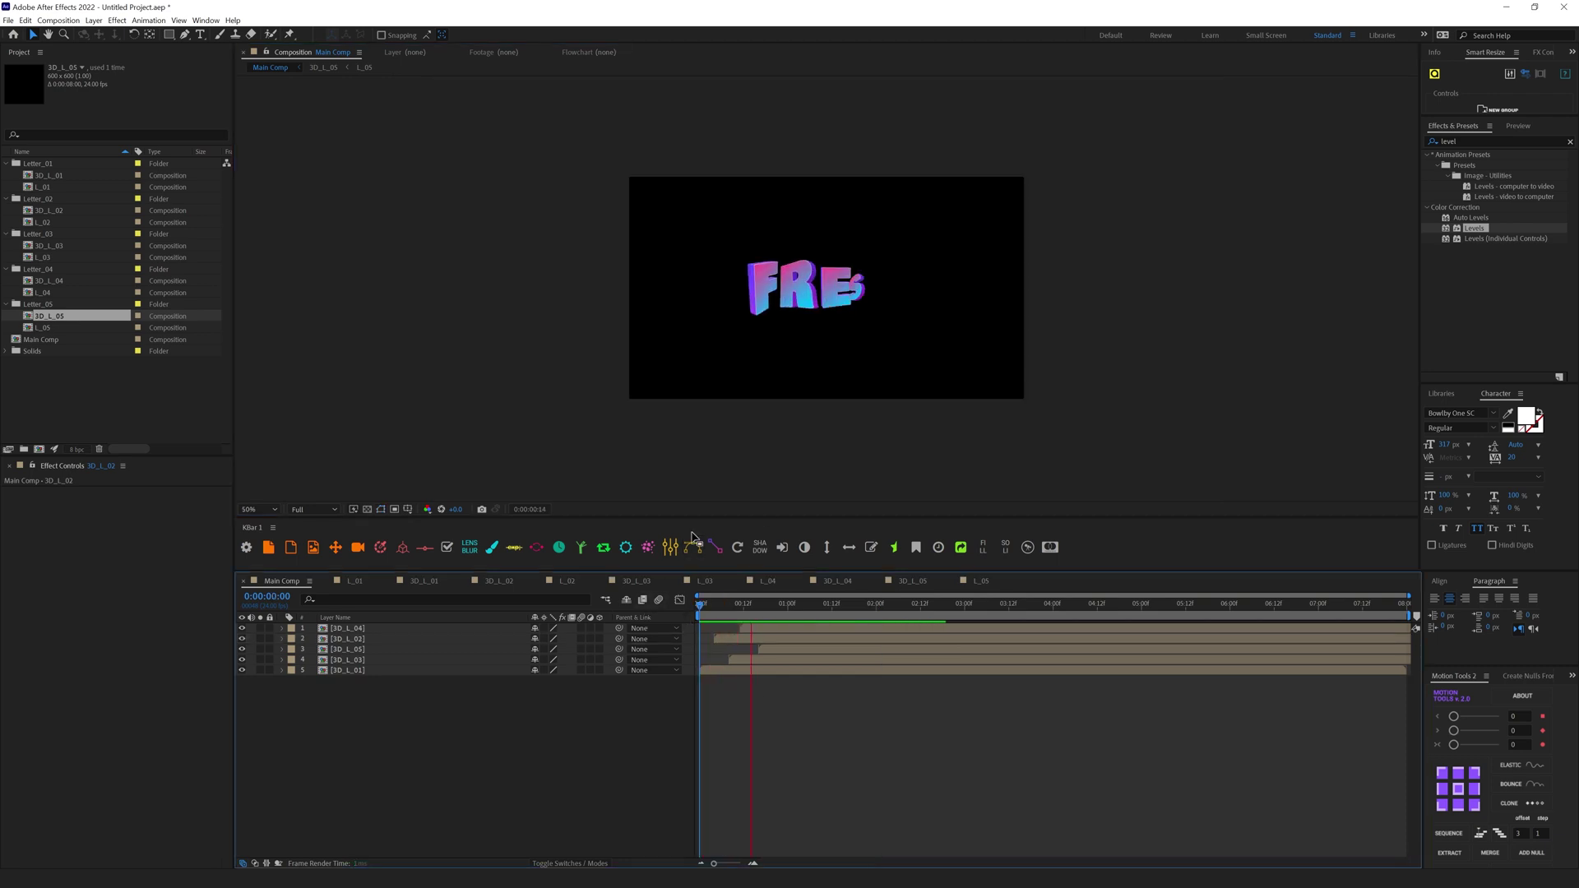
key("space")
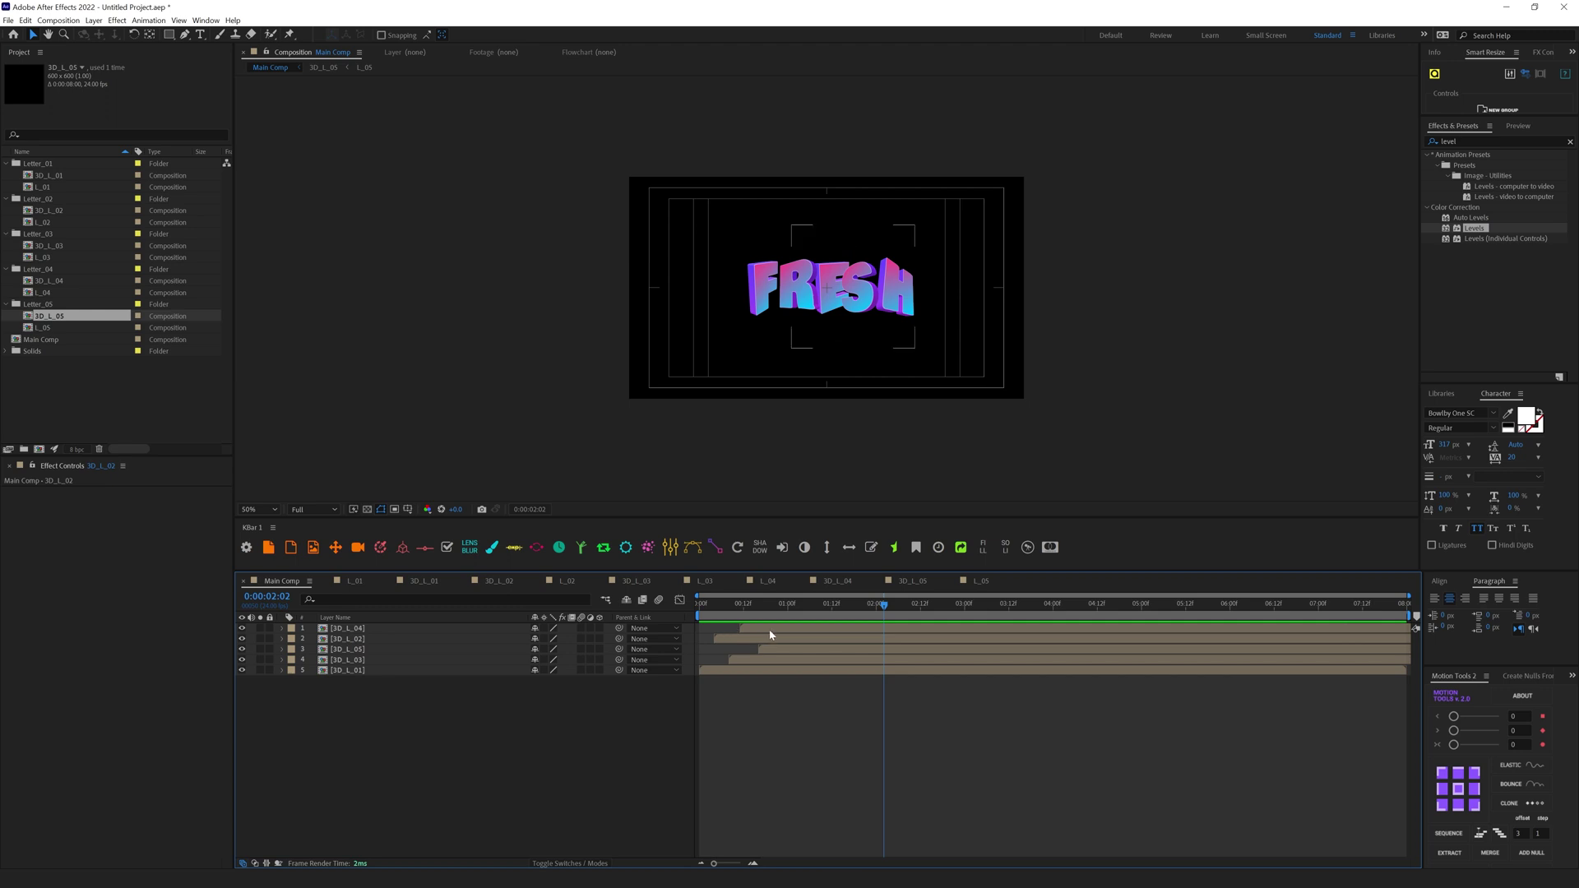
Step: In 3D_L_01, change the Drive null's starting X and Y Rotation at 0:00:00:00, and preview the F's animation in Main Comp
scroll(821, 302, "up", 2)
left_click(725, 673)
double_click(724, 672)
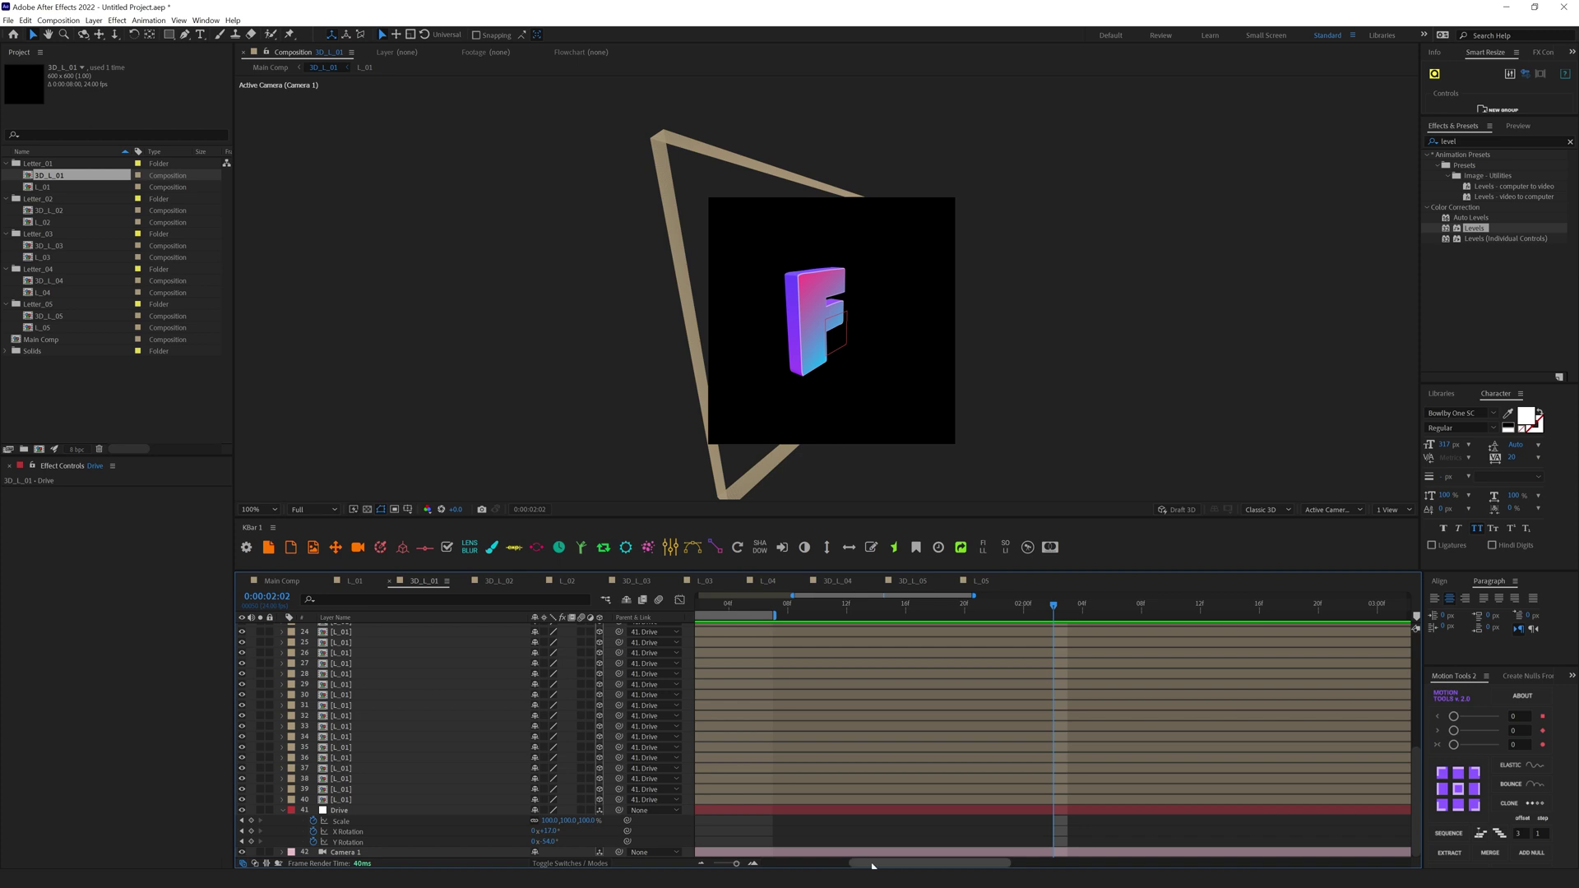
key("Home")
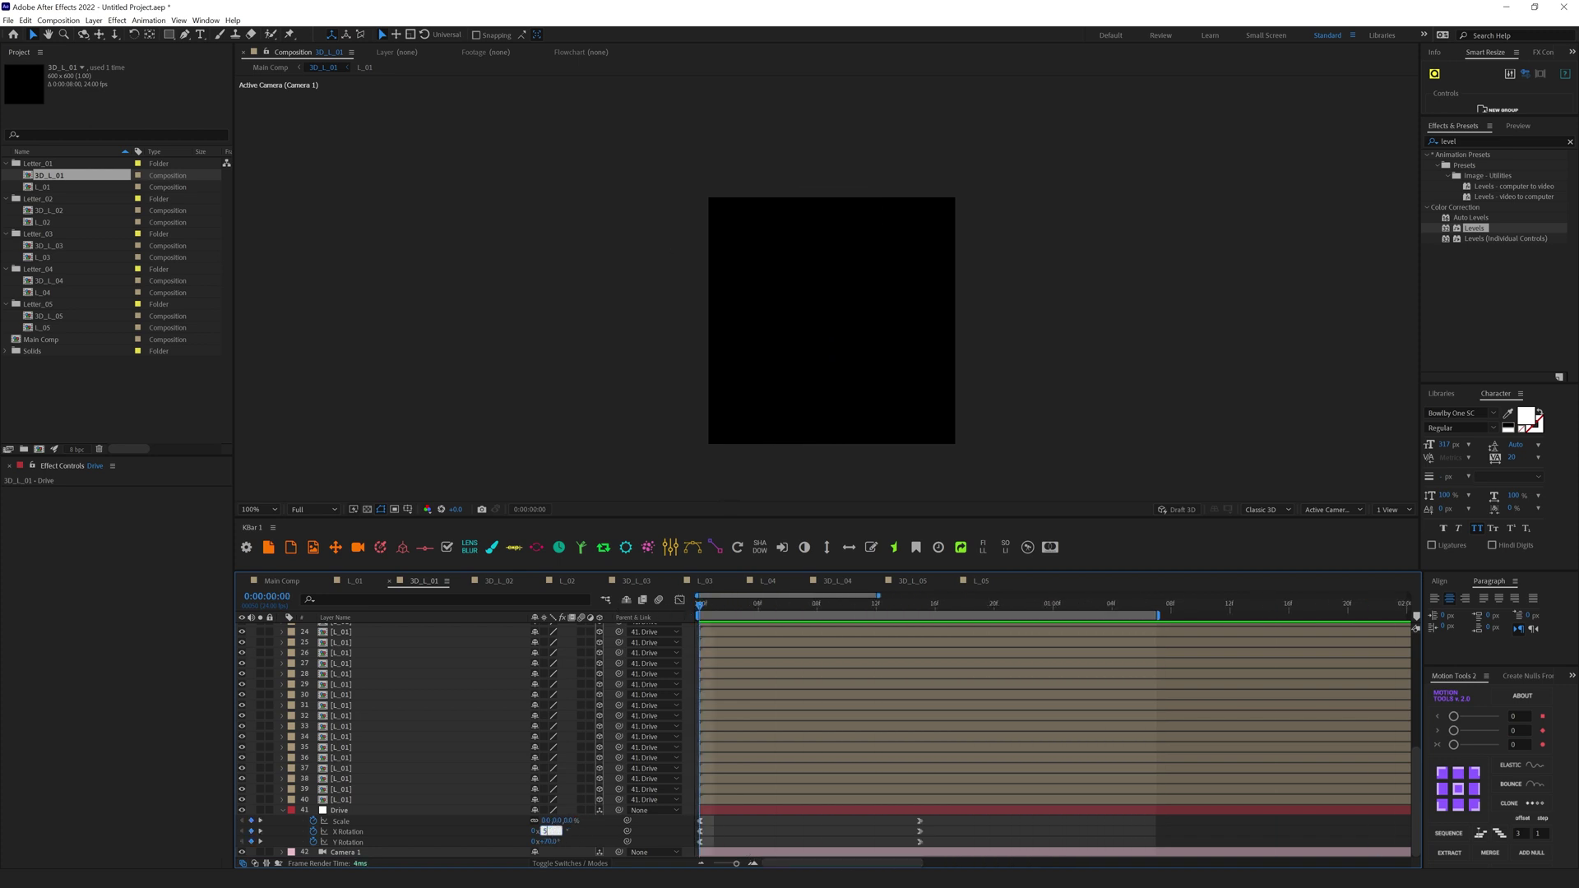
key("Return")
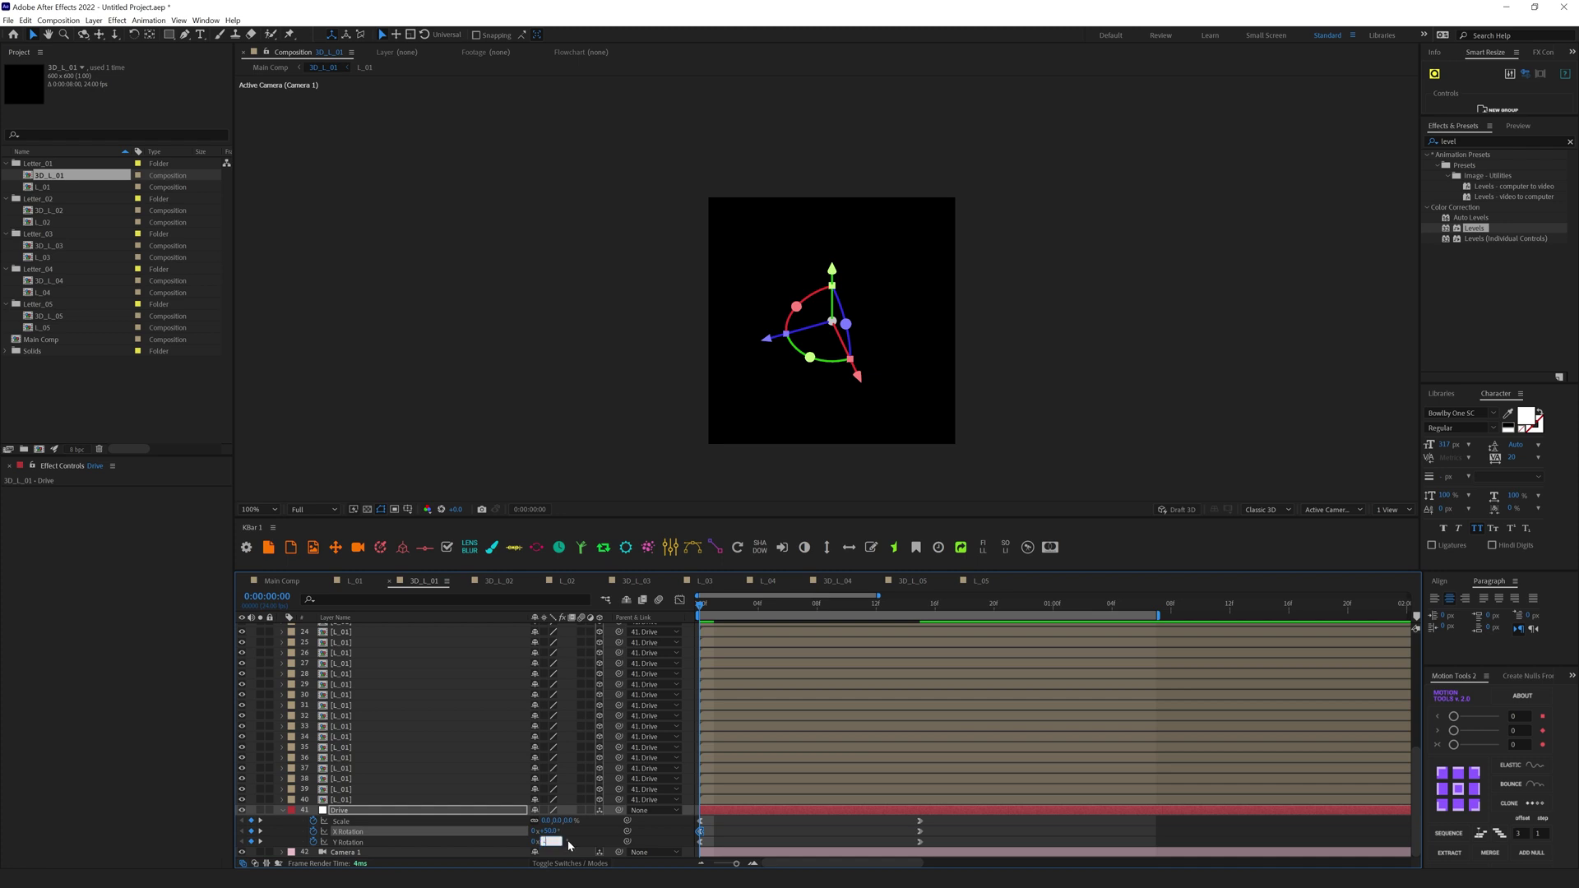
type("40")
key("Return")
left_click(761, 830)
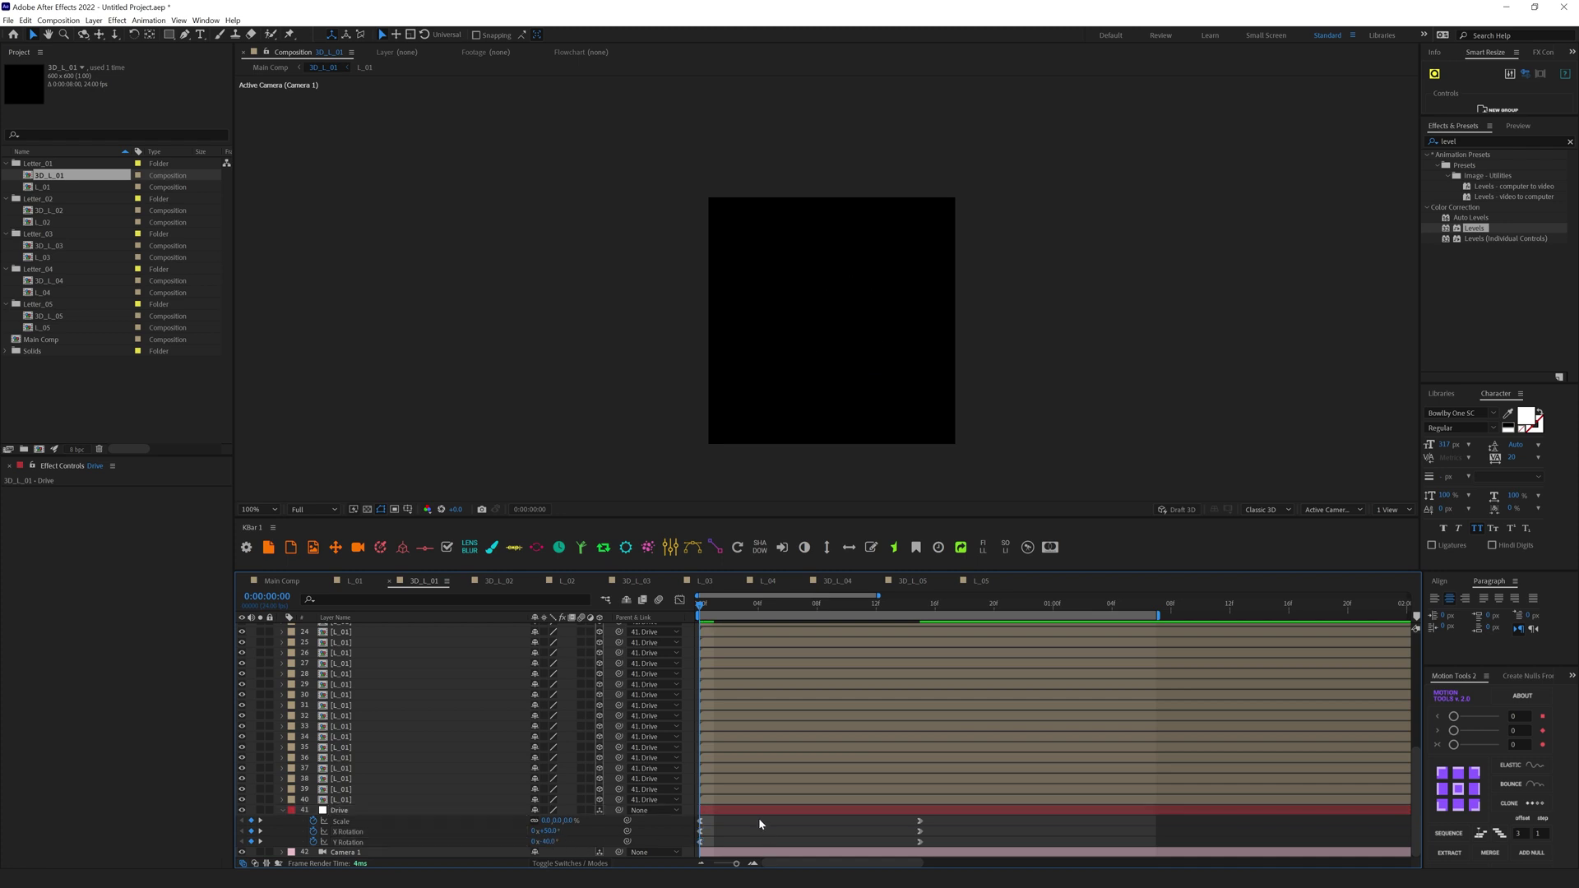
key("space")
key("space")
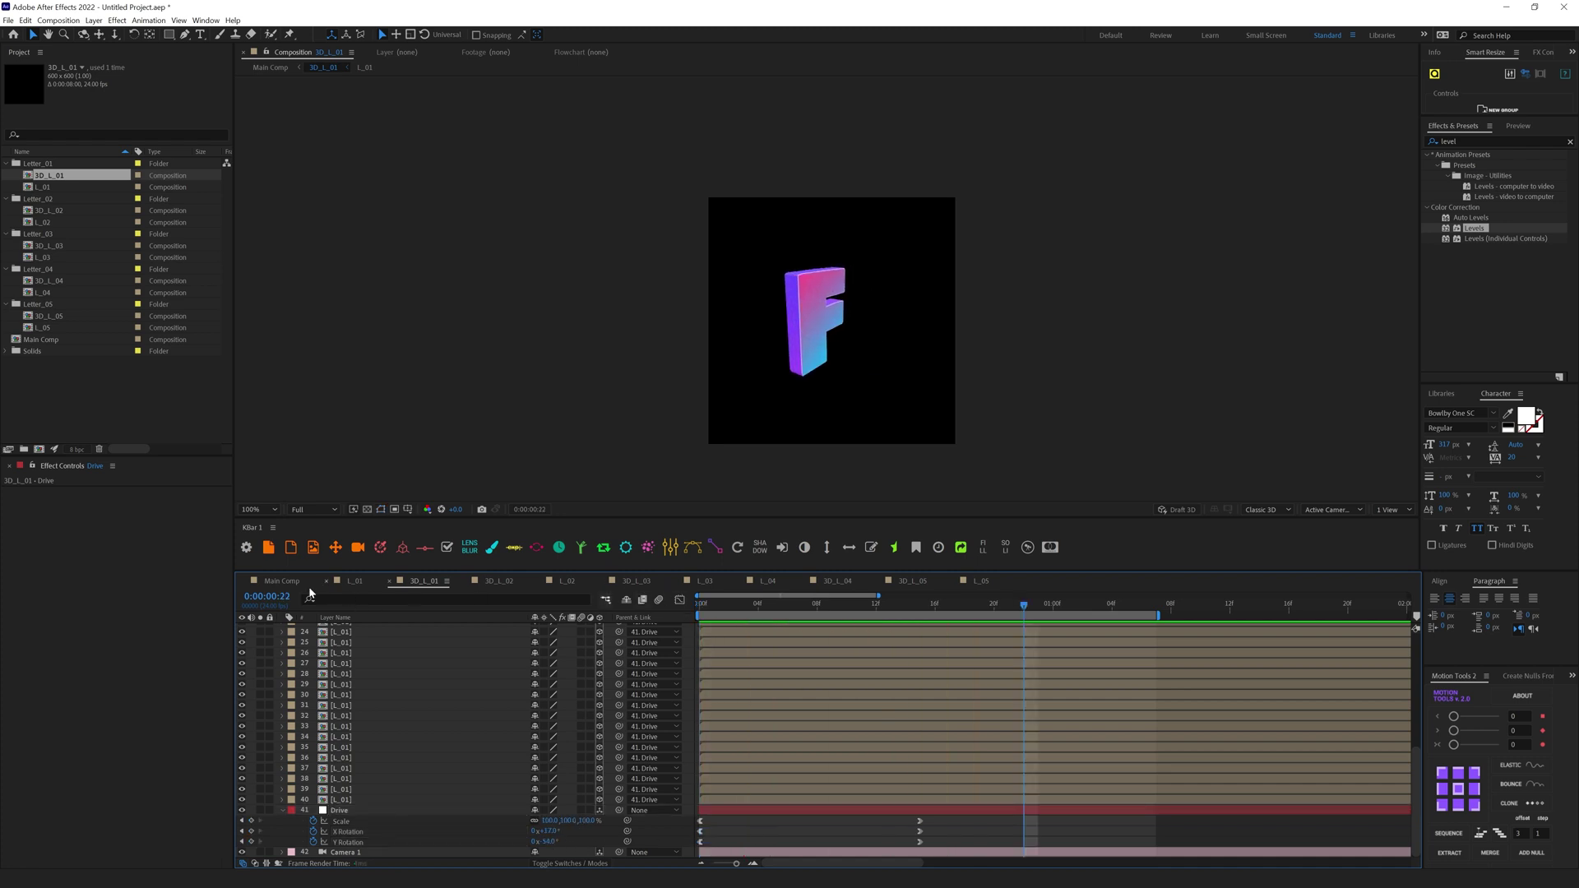
left_click(282, 581)
key("space")
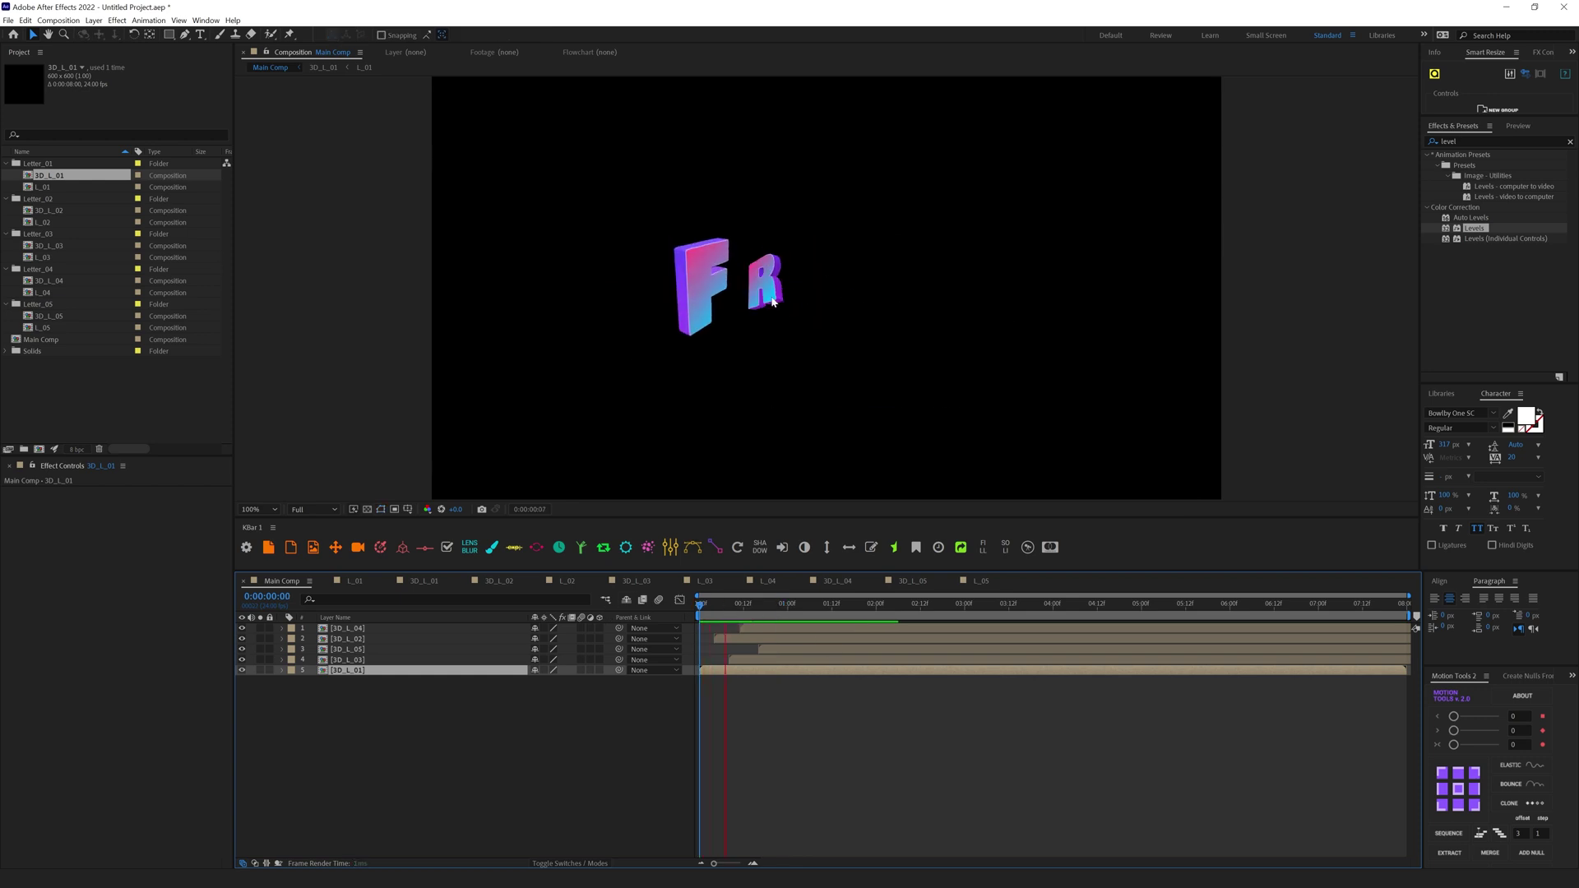
Step: Open 3D_L_05 and raise the Drive null's starting X Rotation and lower its Y Rotation at 0:00:00:00, previewing the H
left_click(971, 327)
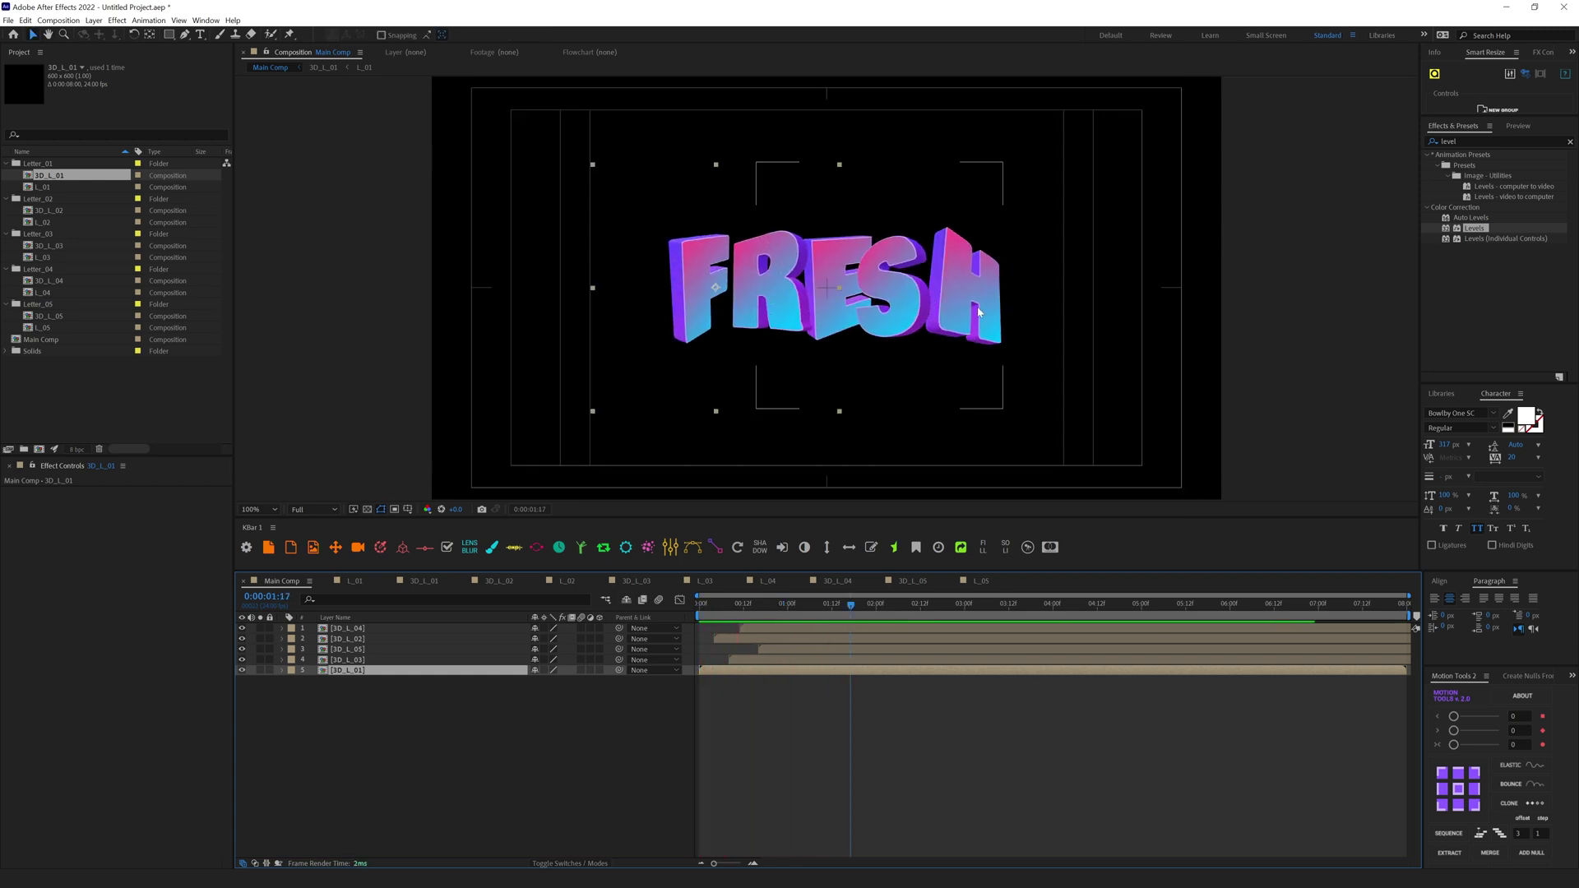
left_click(358, 649)
double_click(357, 652)
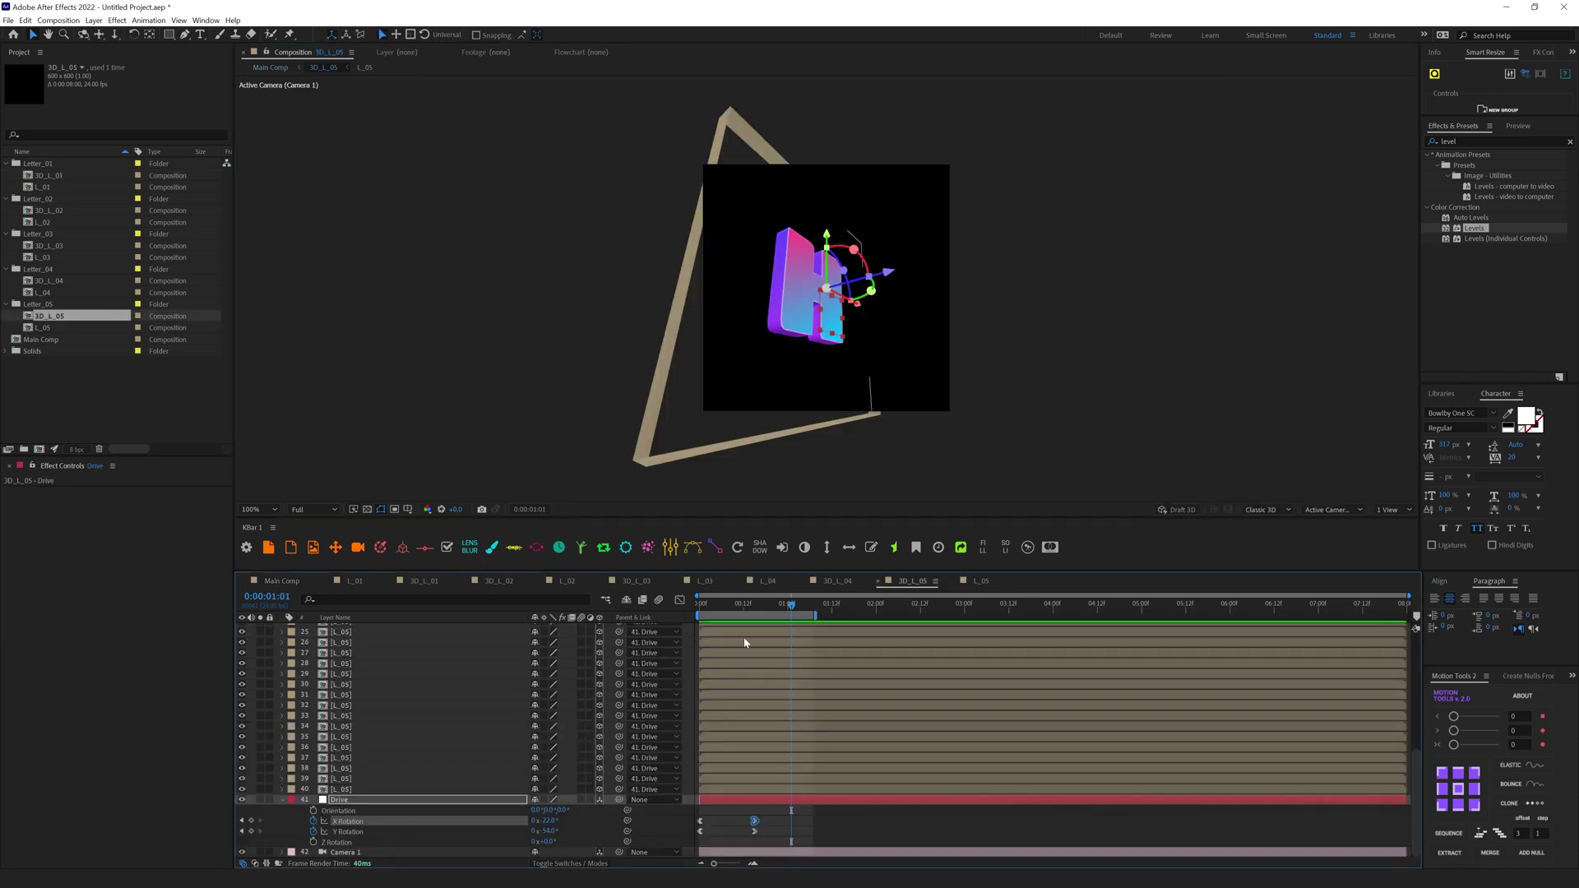
key("Home")
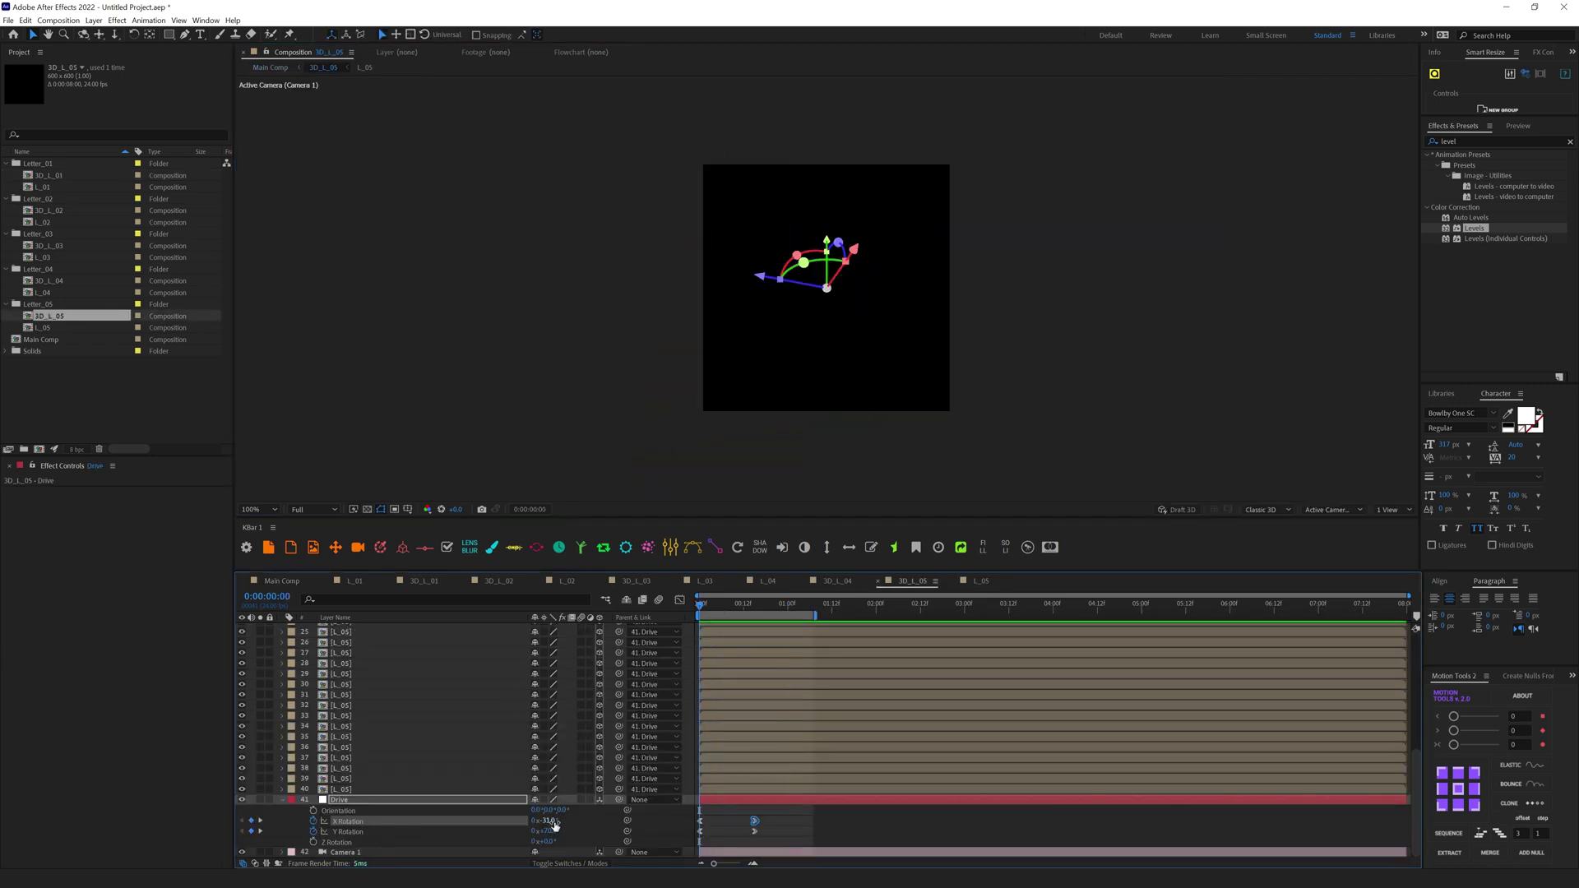
left_click_drag(559, 821, 608, 821)
left_click_drag(551, 832, 505, 832)
left_click(927, 831)
key("space")
Step: Preview the word animation in Main Comp from the start and end the work area at about 0:00:02:11
key("space")
left_click(286, 581)
left_click_drag(720, 609, 698, 610)
key("space")
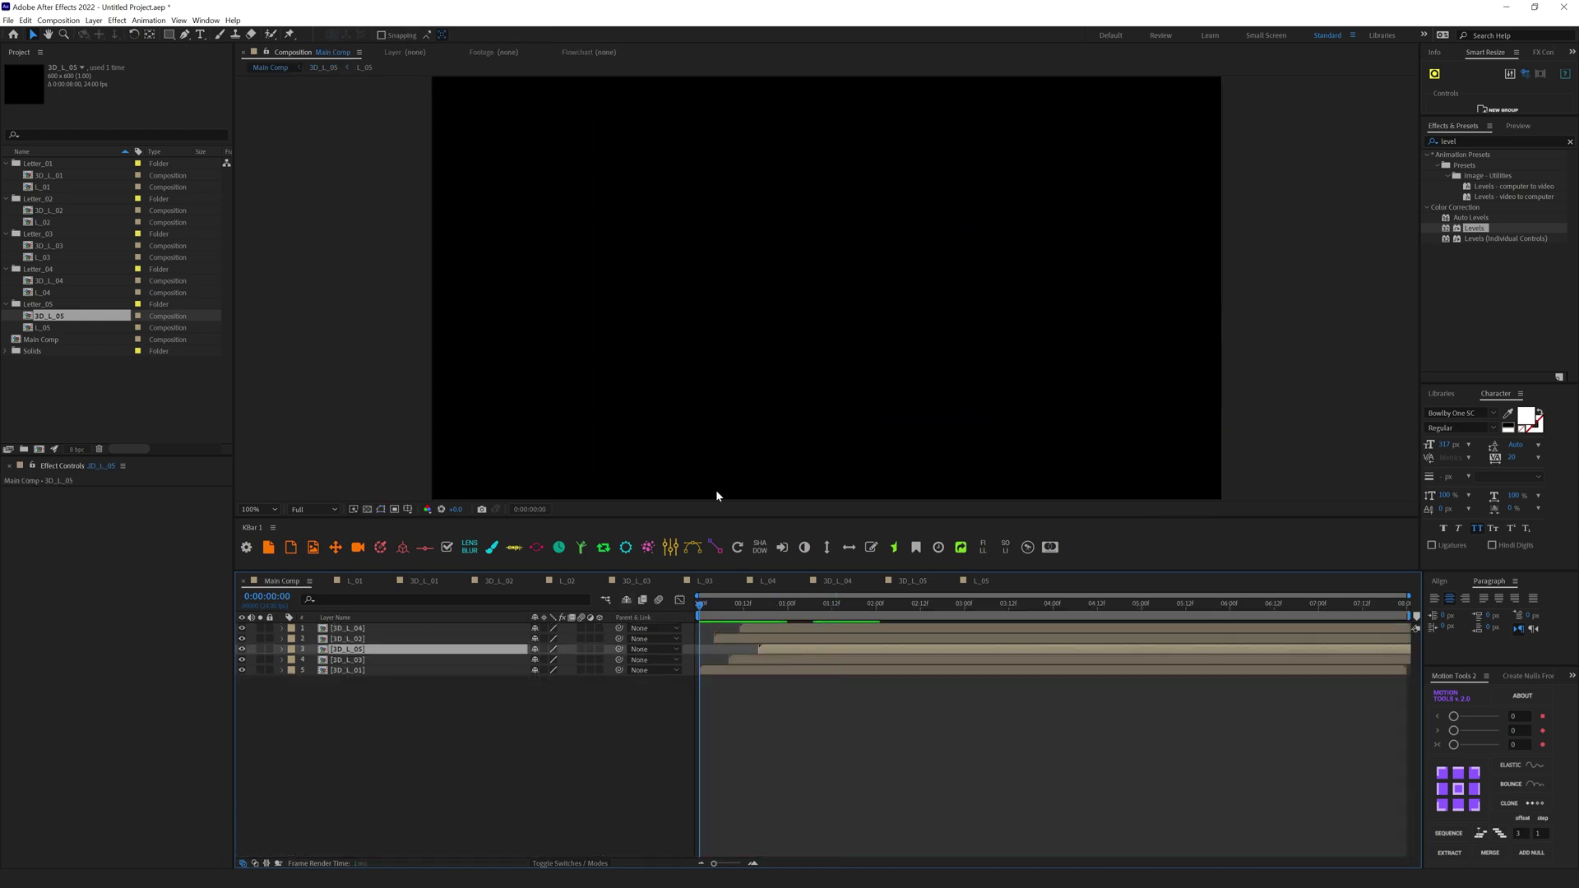
scroll(845, 377, "down", 1)
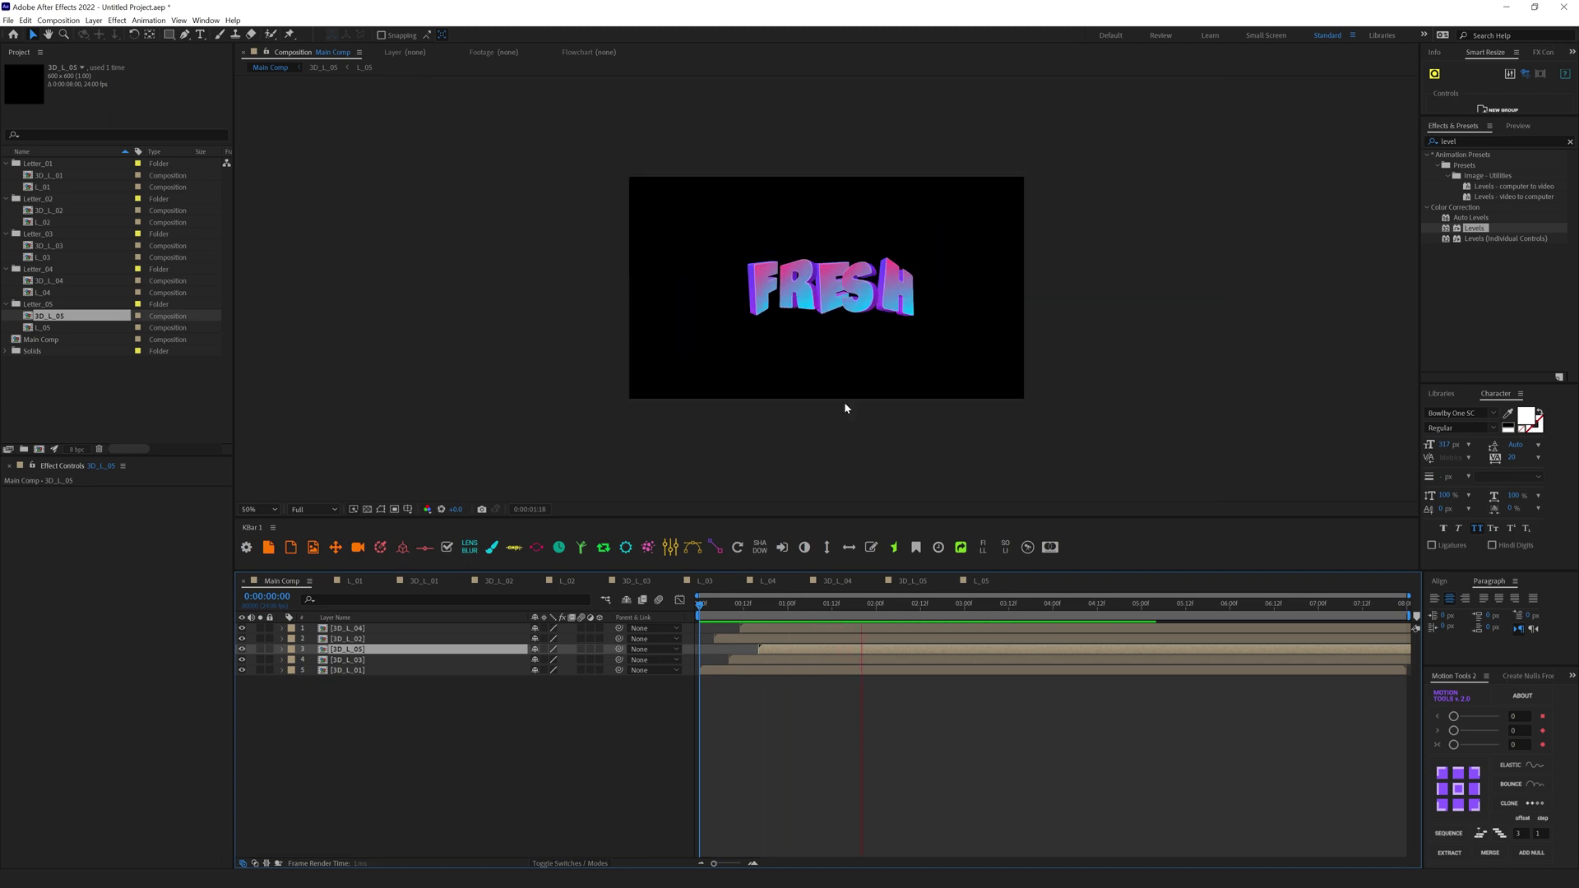
key("space")
key("space")
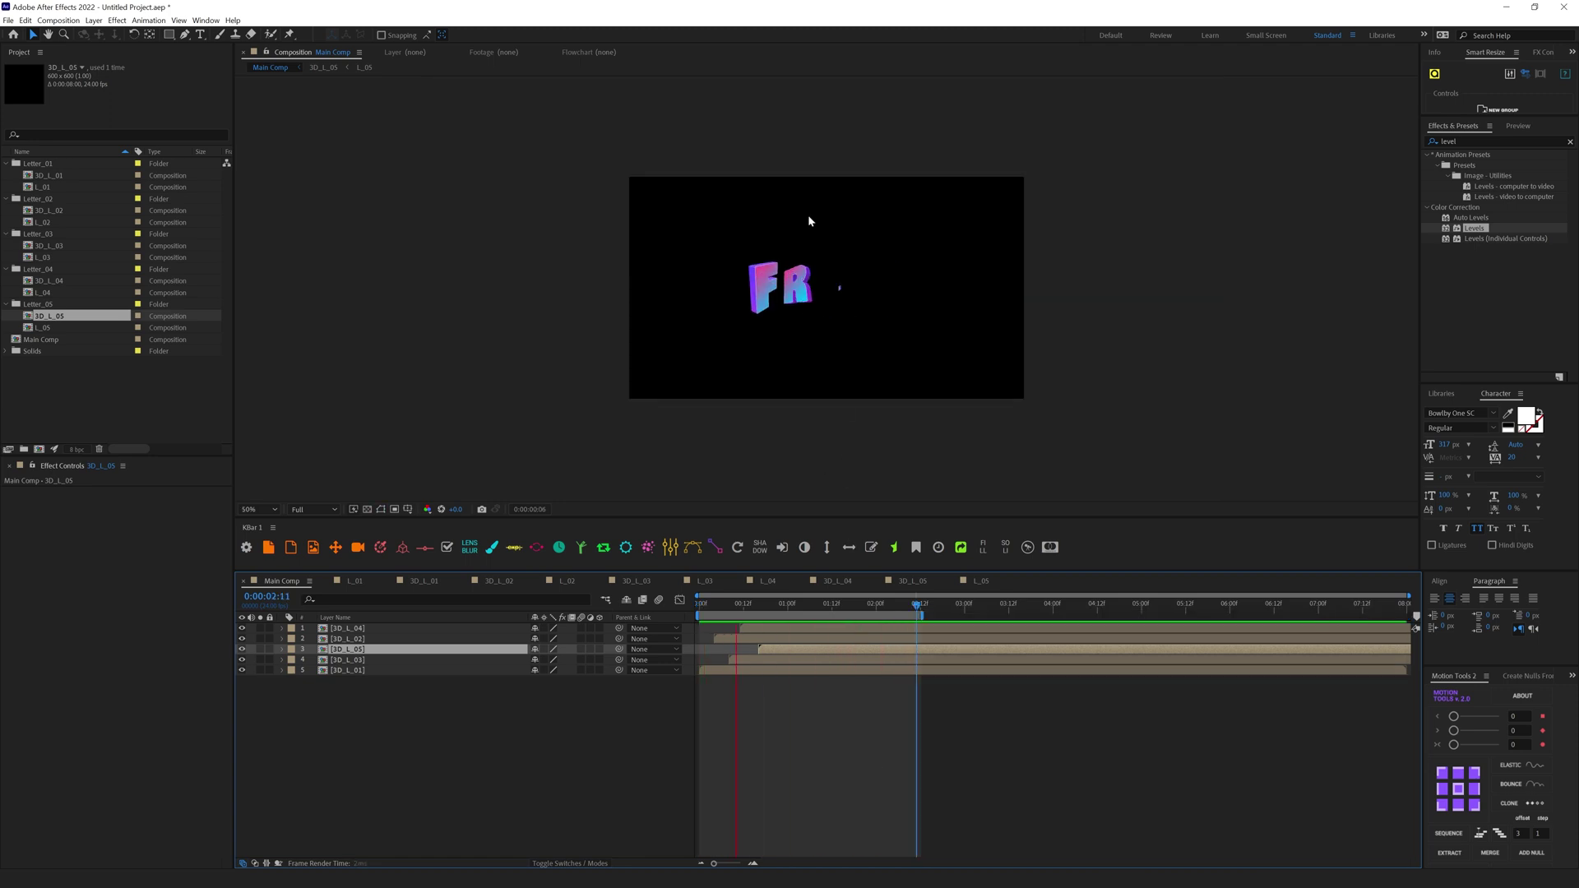
Step: In 3D_L_02, change the Cap layer's Gradient Ramp start color from pink to turquoise green and check the R in Main Comp
double_click(338, 638)
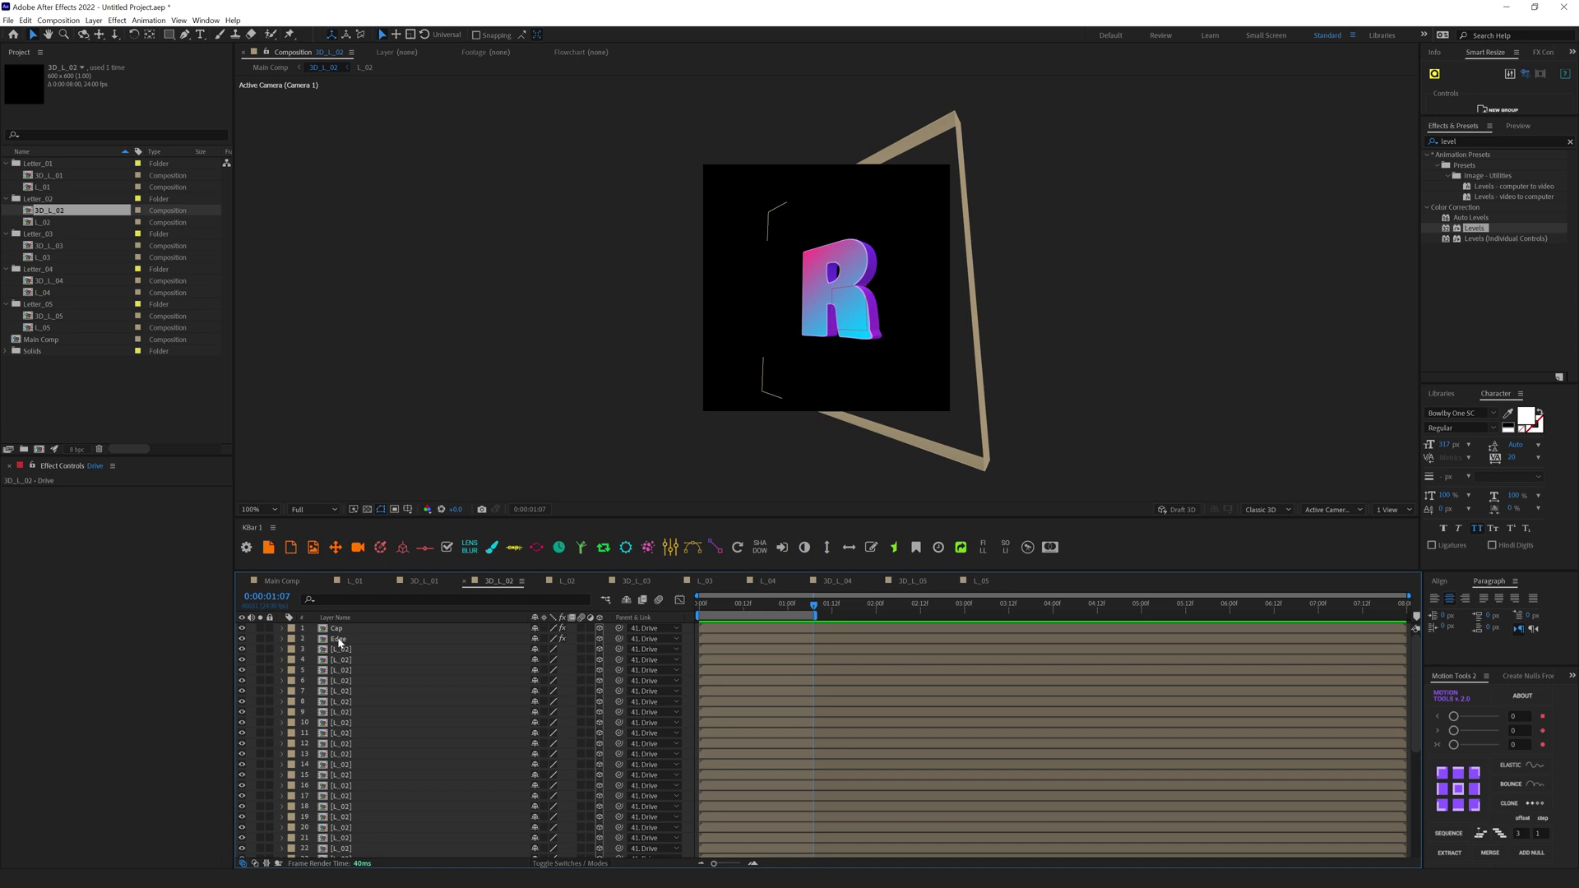
left_click(337, 629)
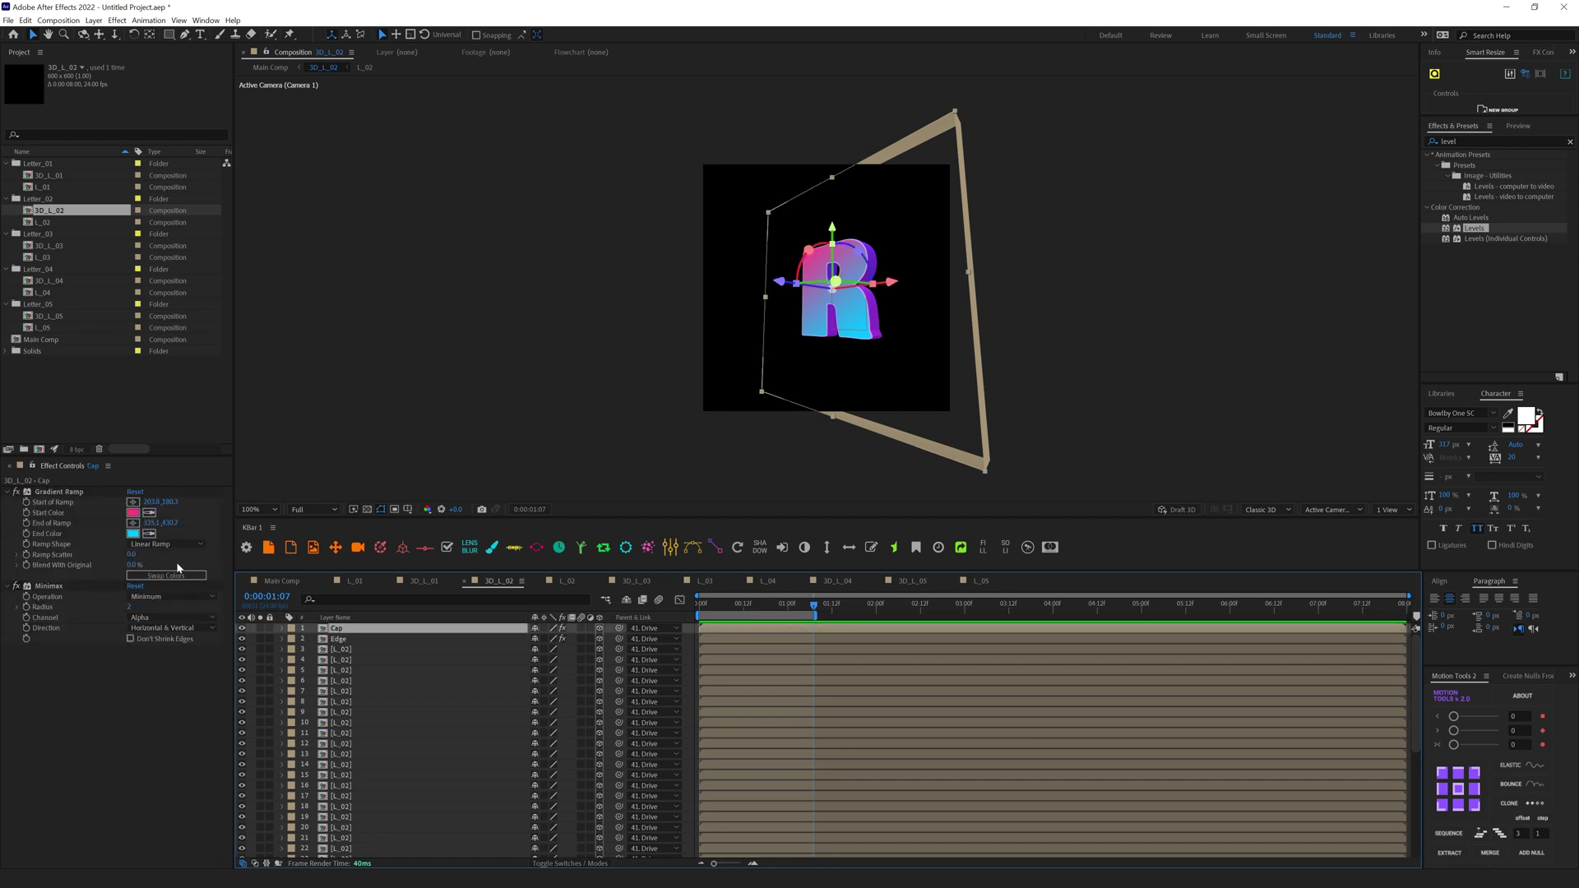
left_click(133, 512)
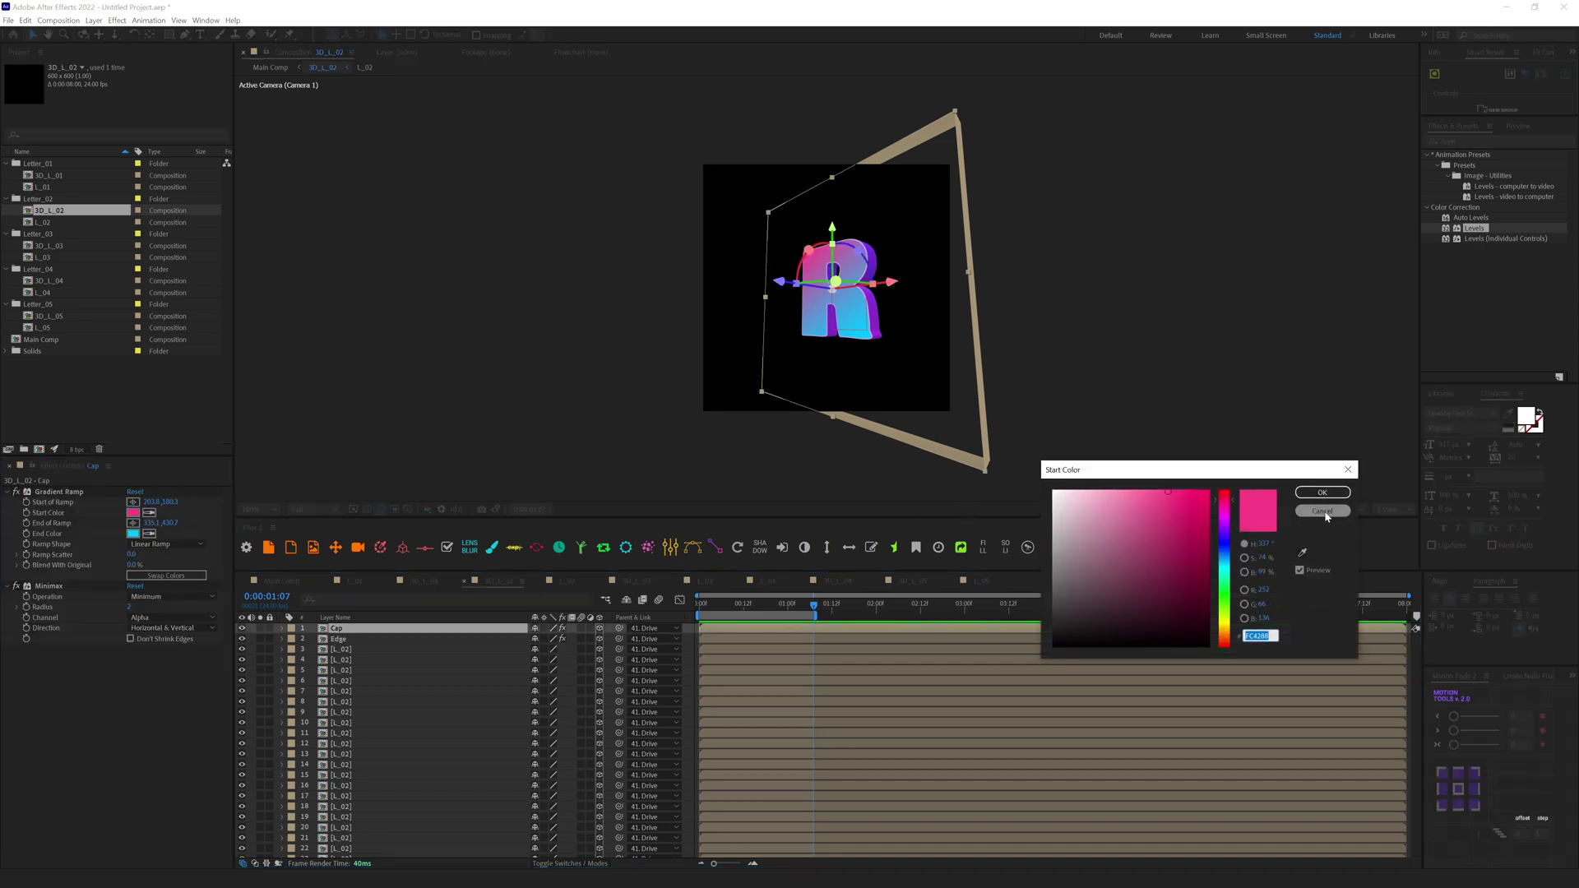
left_click(1226, 539)
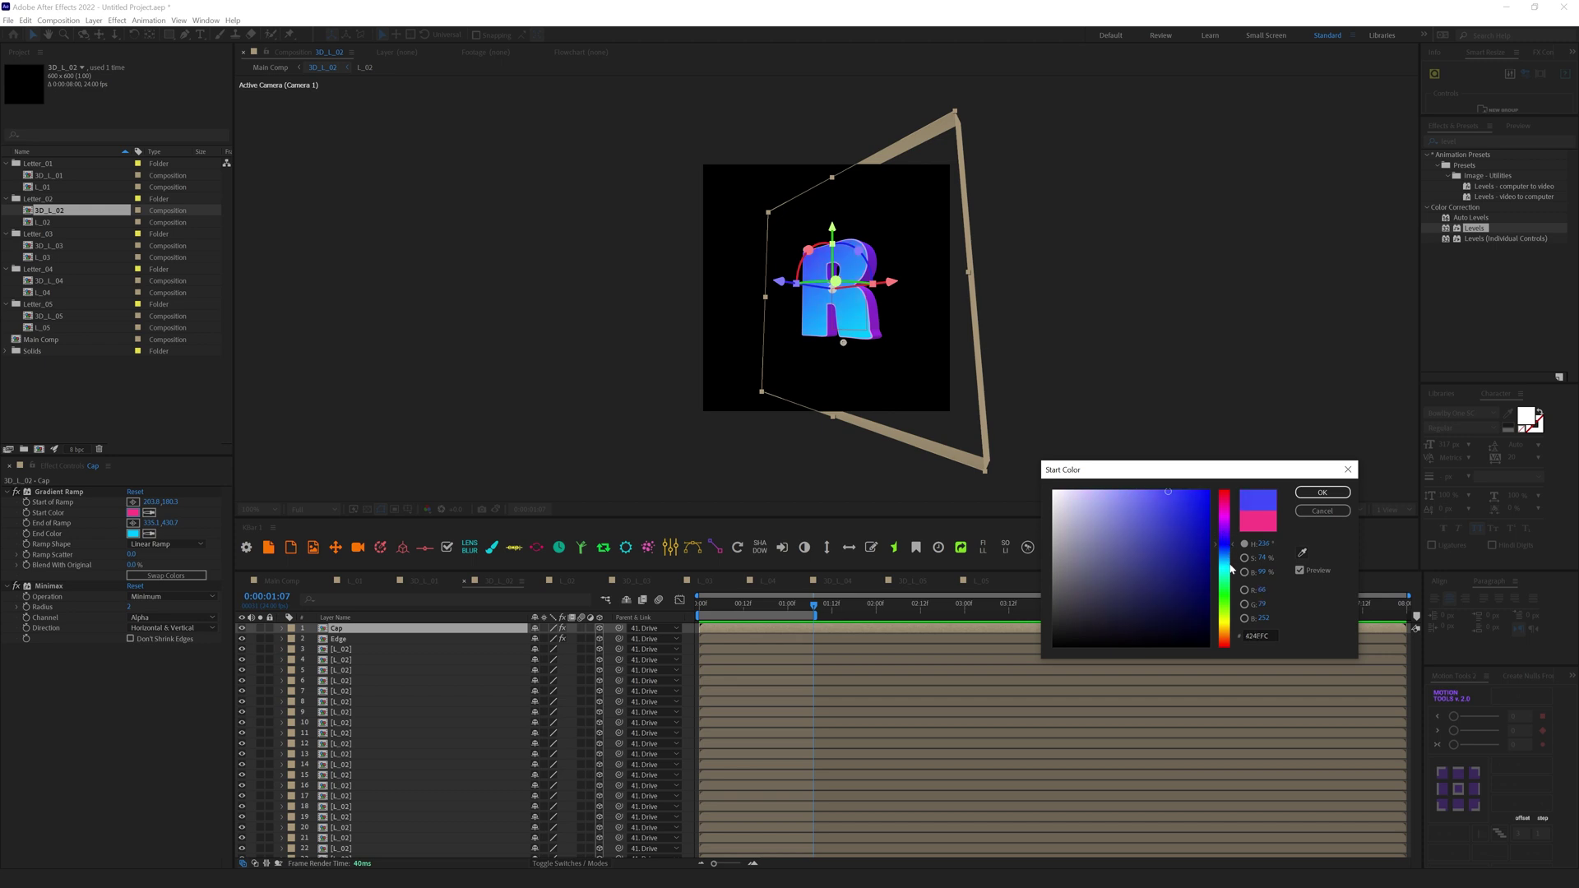
left_click_drag(1231, 569, 1231, 580)
left_click(1321, 492)
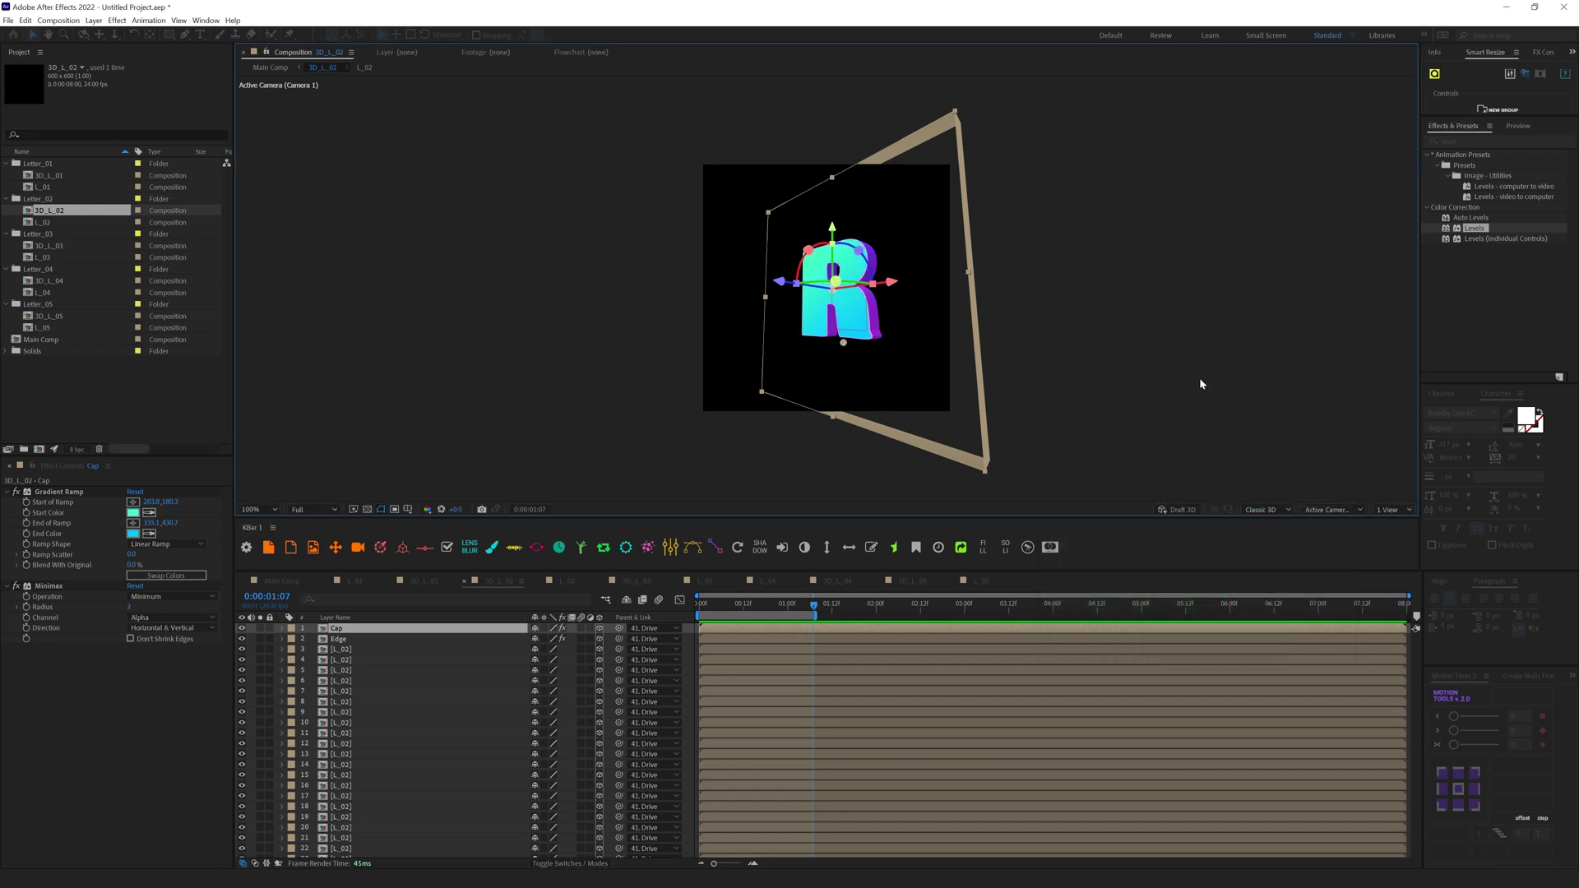
left_click(1198, 388)
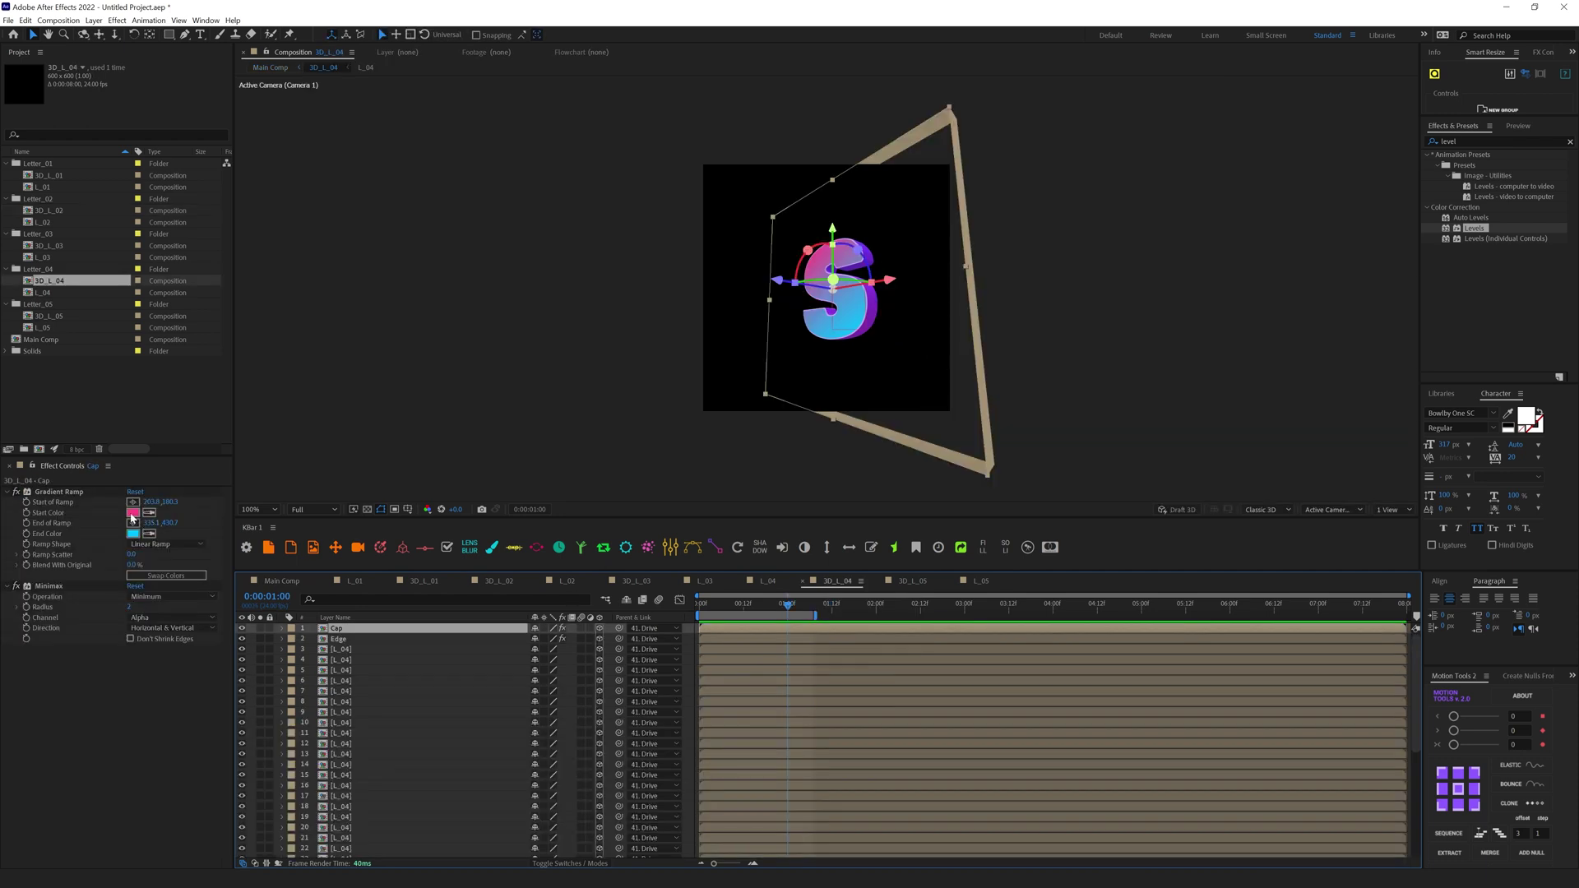
Step: In 3D_L_04, set the Cap layer's Gradient Ramp end color to light orange FBB23C and inspect the S up close
left_click(132, 512)
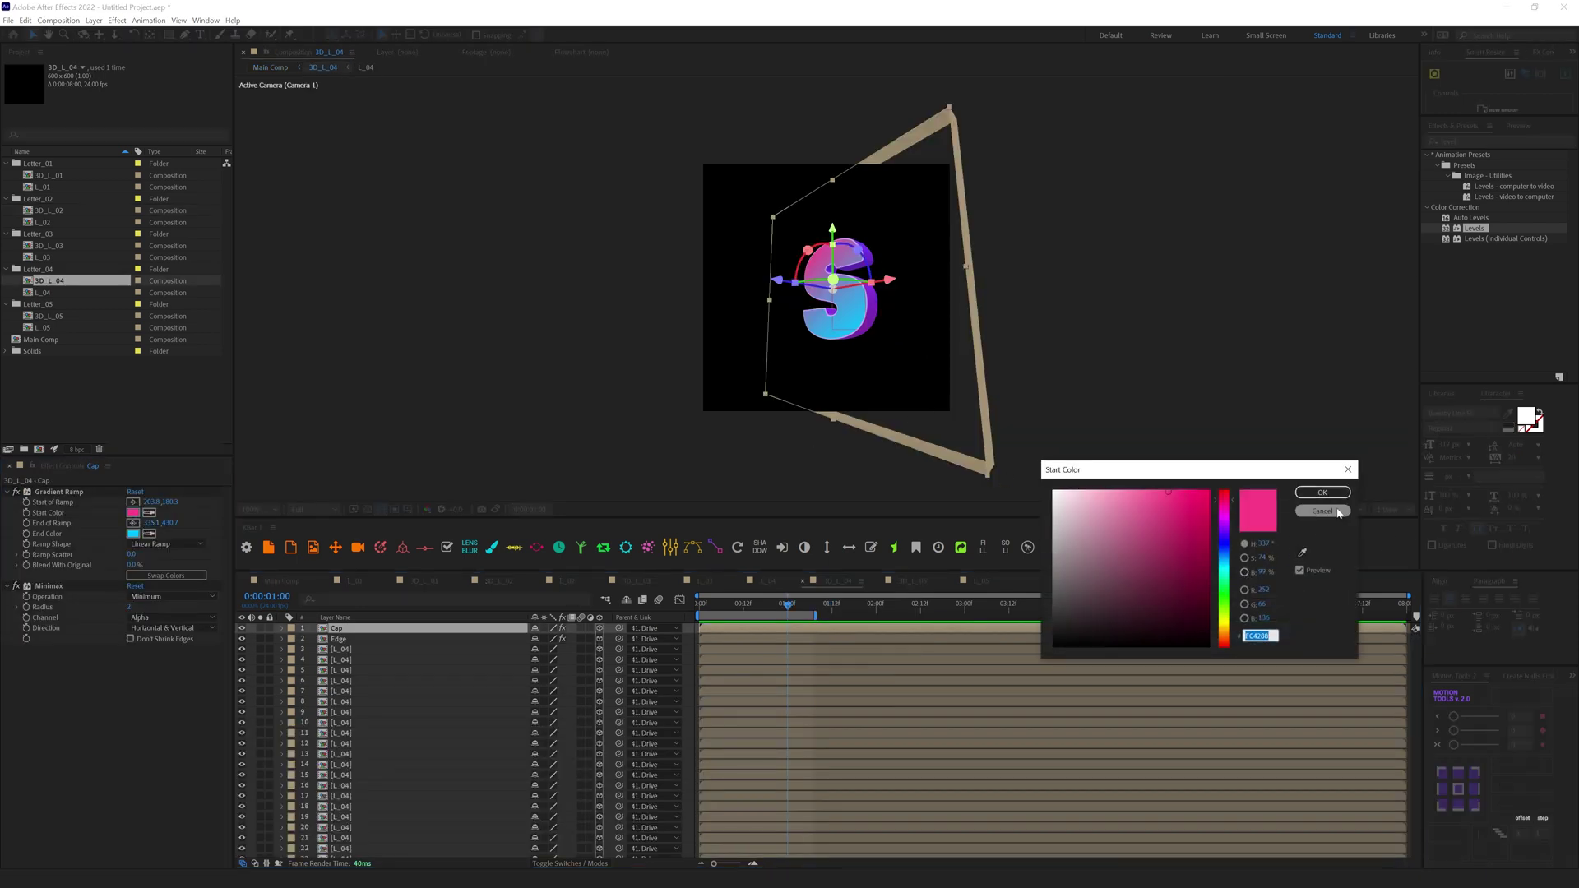
left_click(1323, 510)
left_click(132, 534)
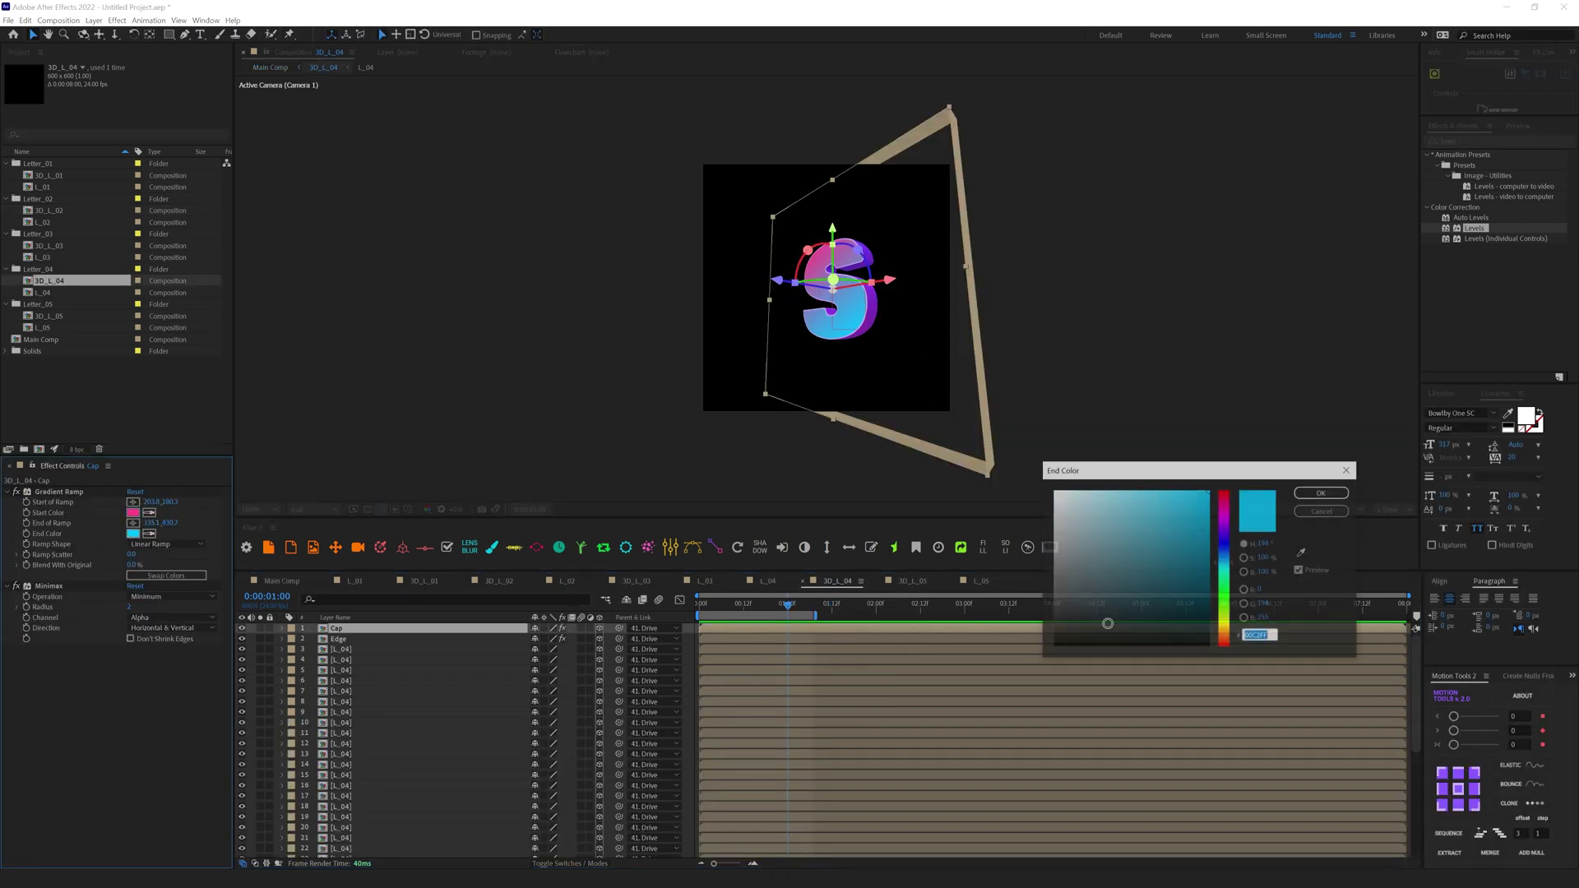
left_click(1222, 629)
left_click(1222, 632)
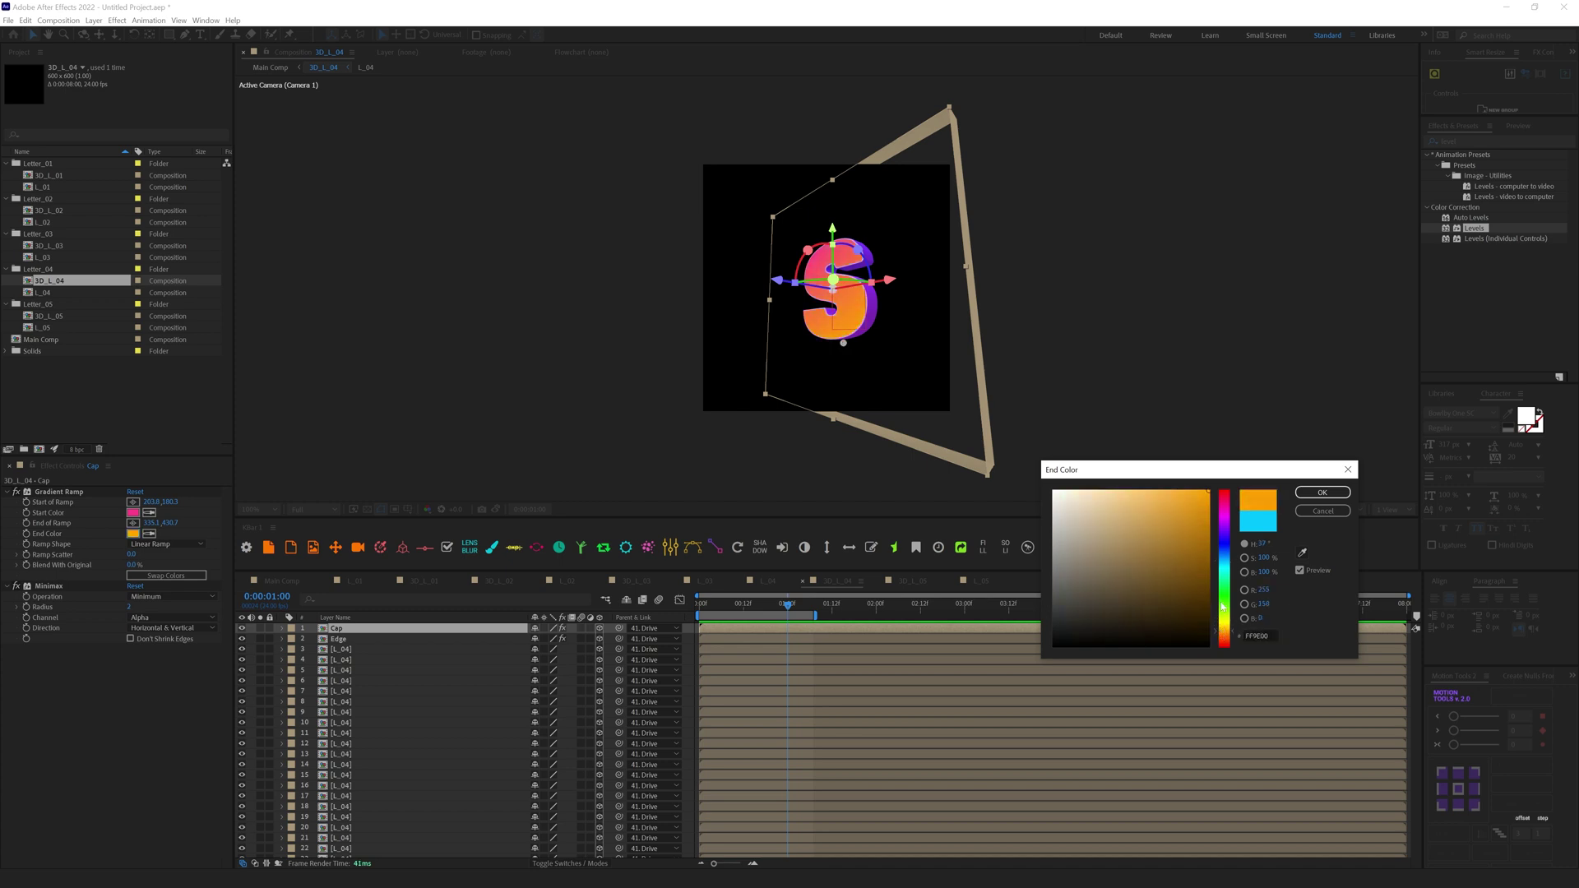
left_click(1182, 492)
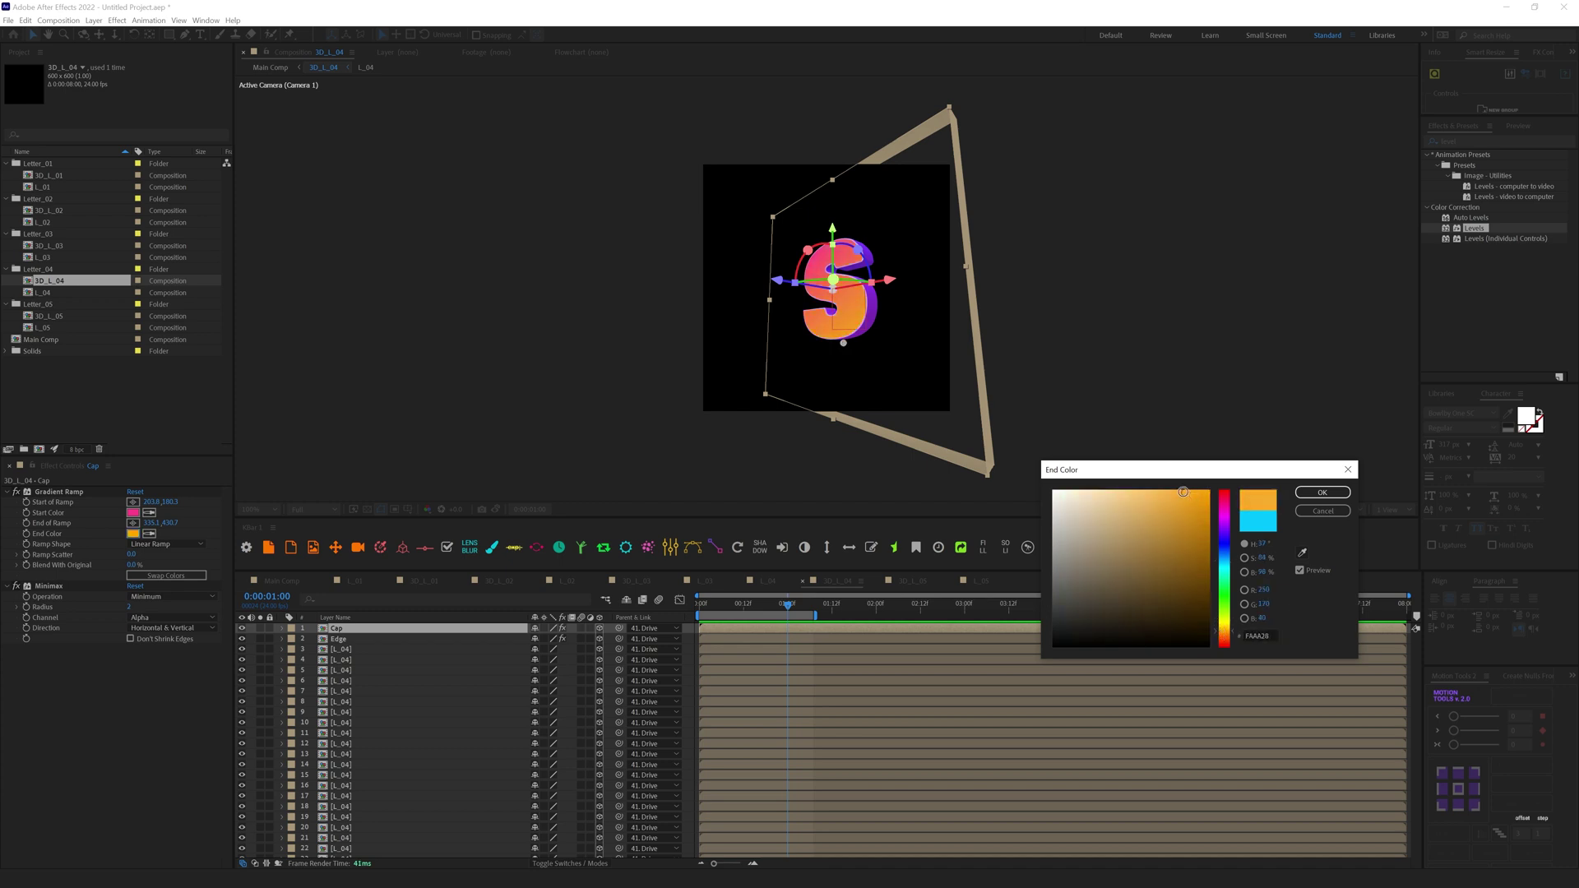
left_click(1341, 495)
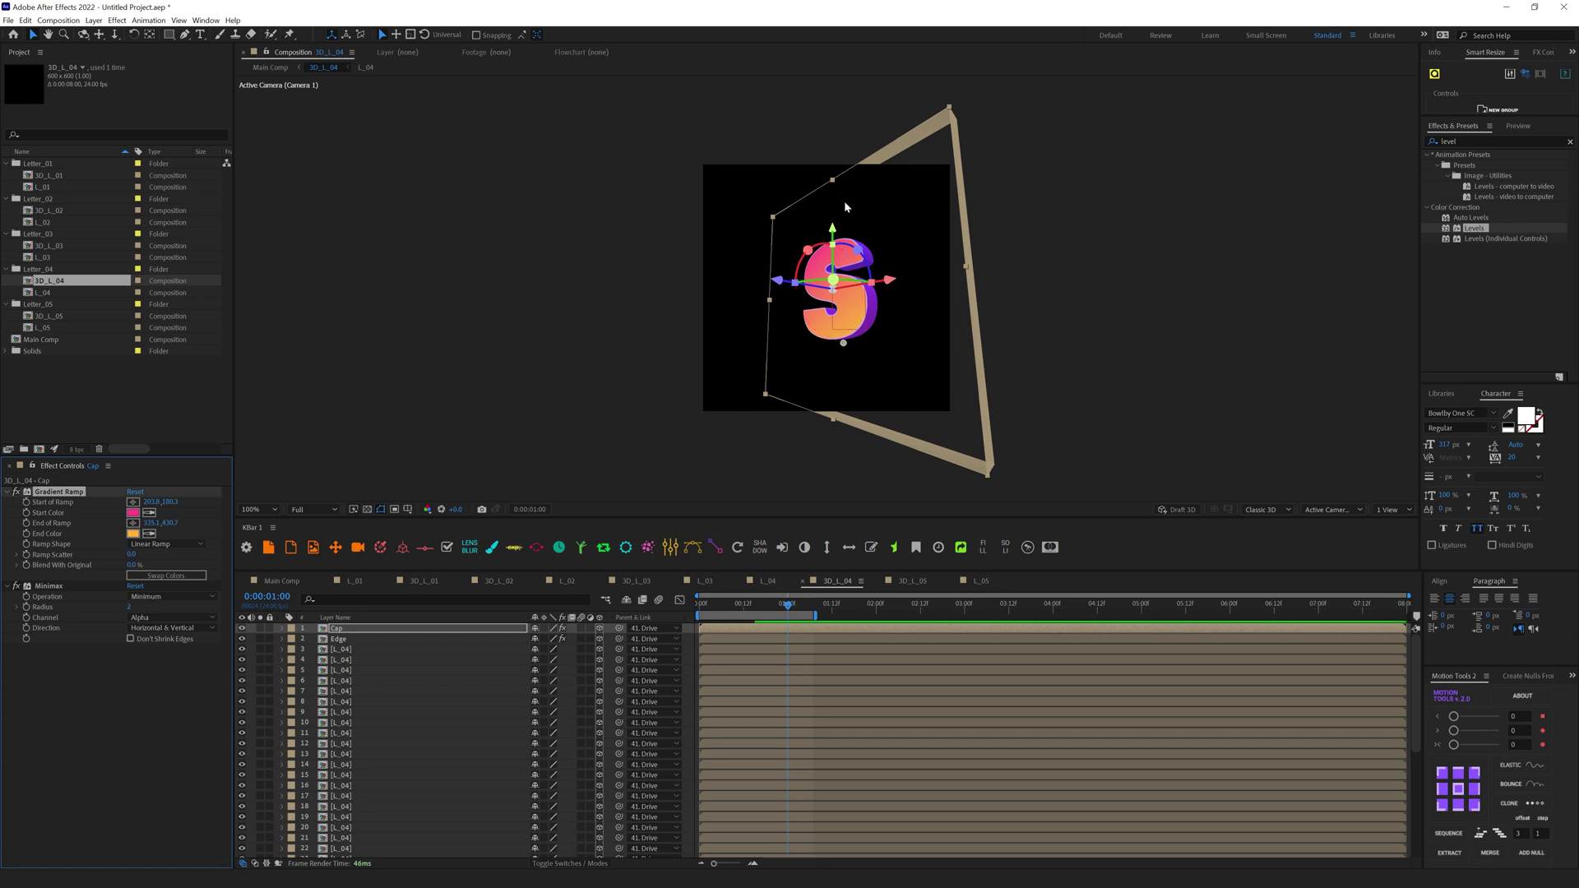
key("period")
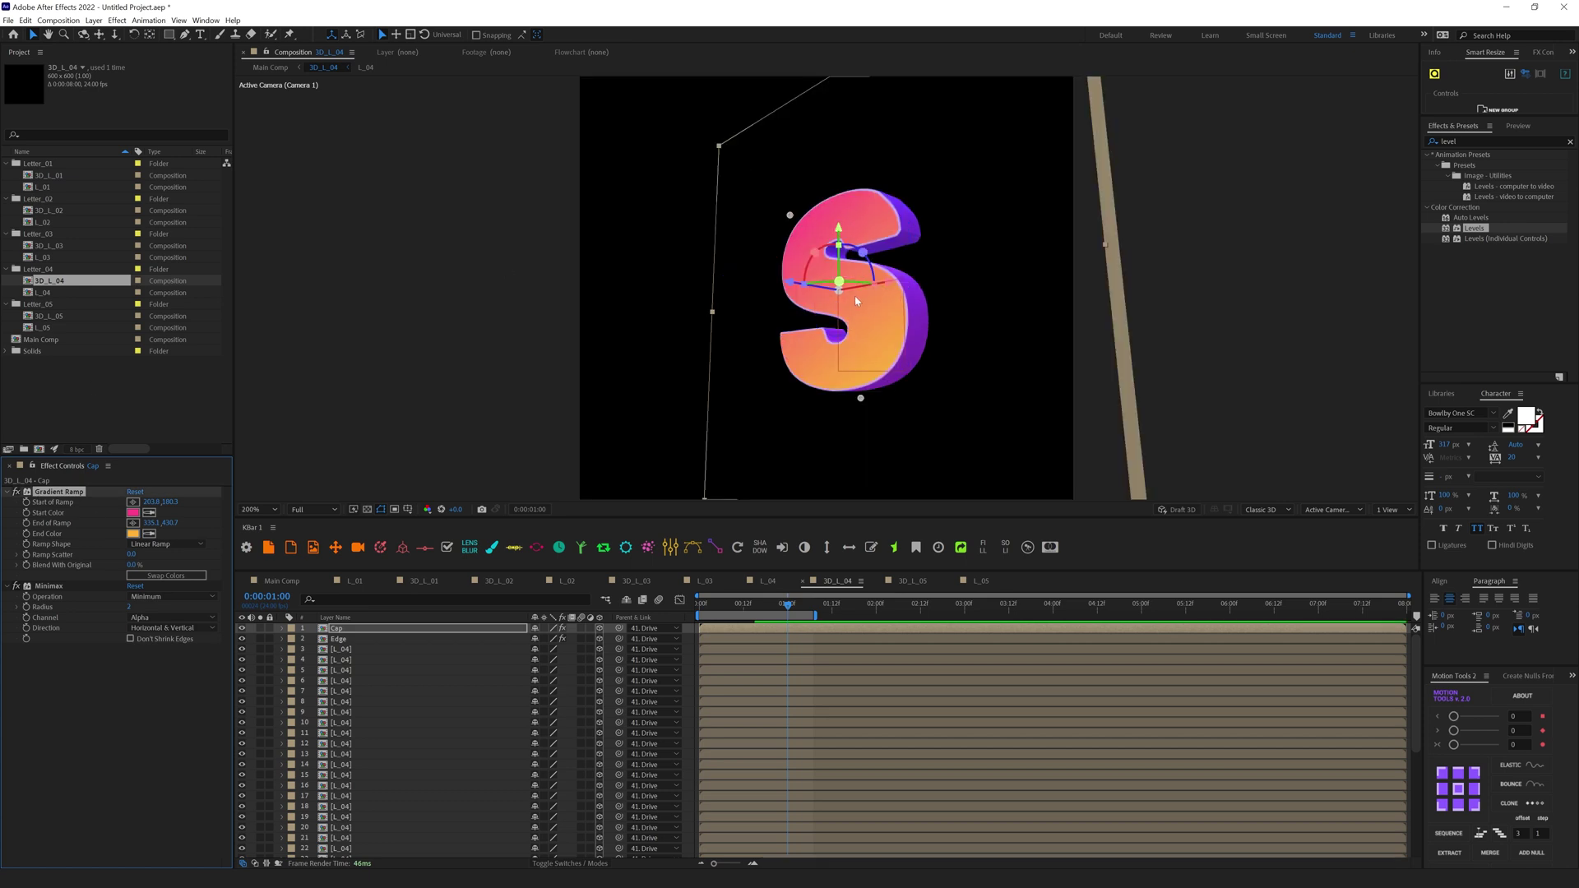
left_click_drag(869, 195, 997, 338)
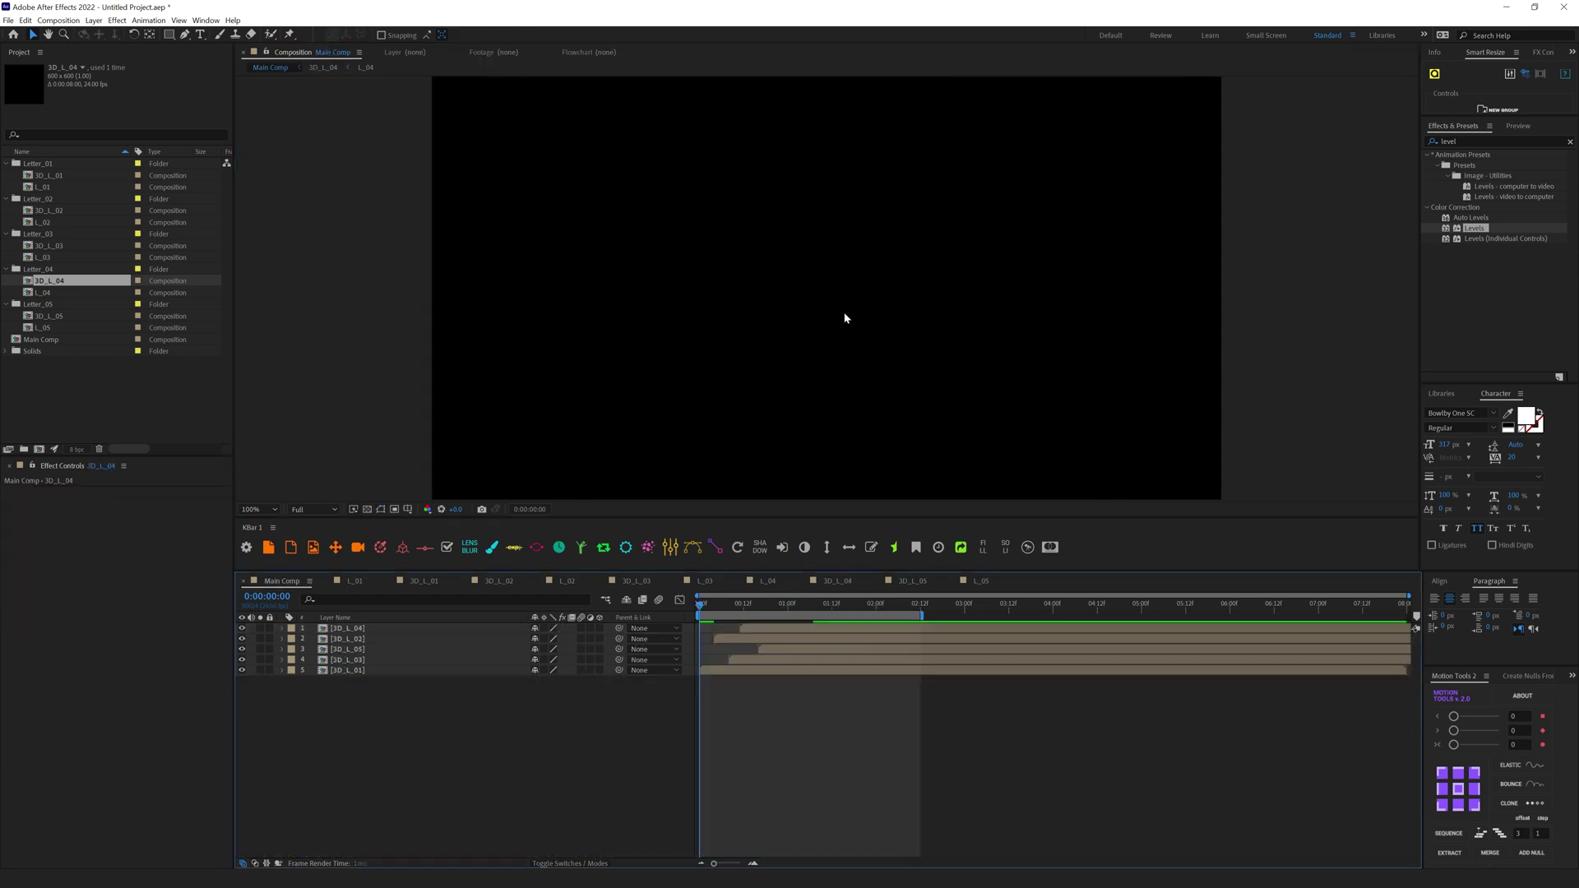
Step: Preview the recolored word animation in Main Comp and examine the finished word at 0:00:02:04
key("space")
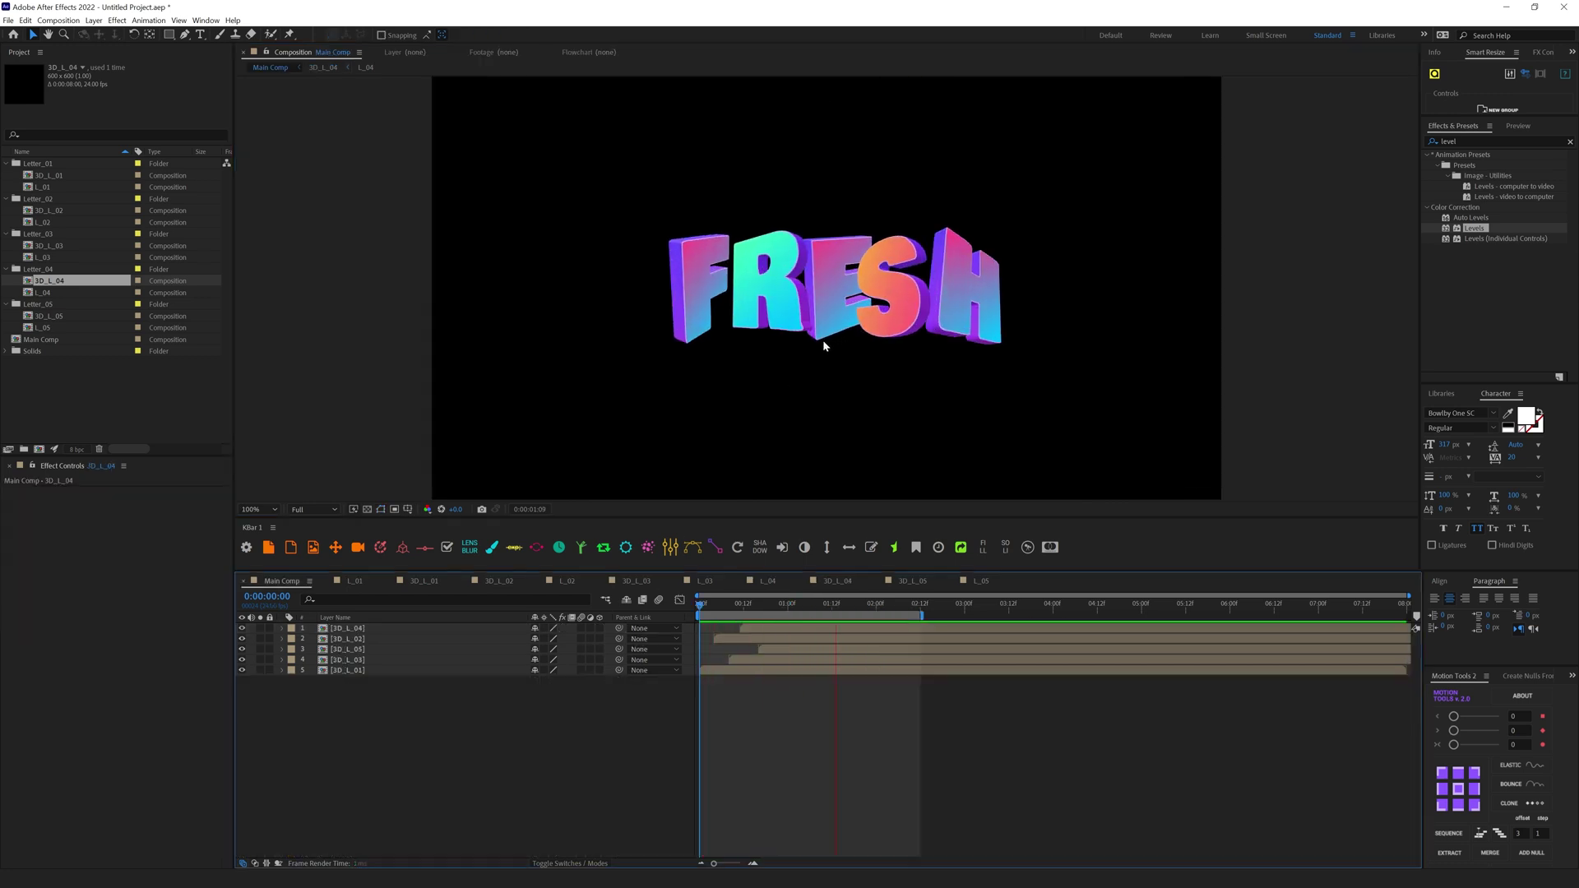
scroll(823, 341, "down", 1)
key("space")
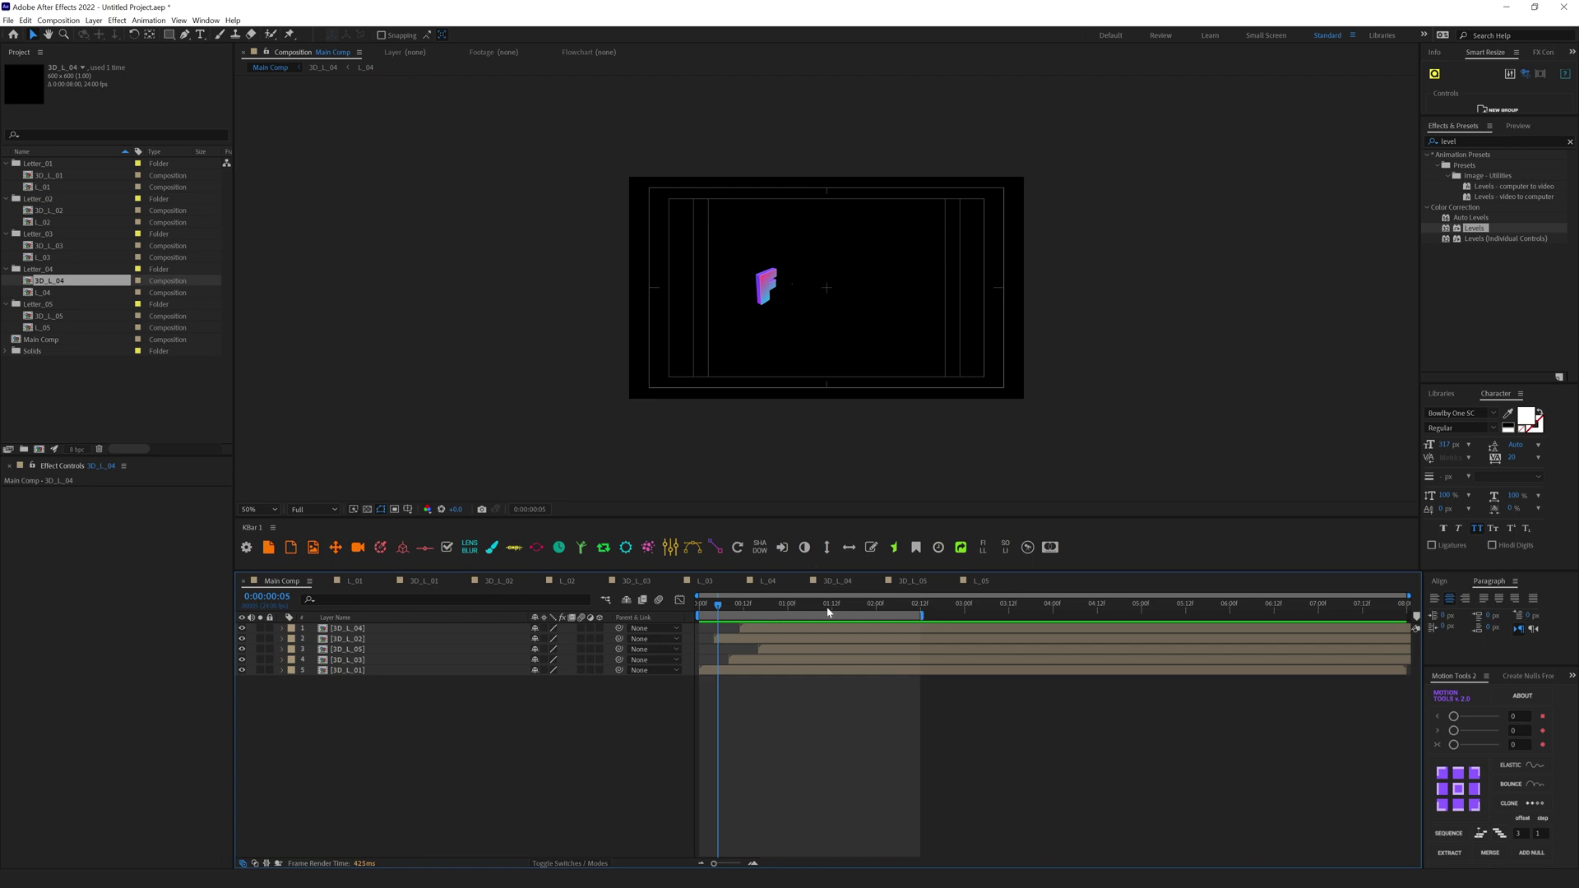
left_click_drag(845, 612, 890, 609)
key("period")
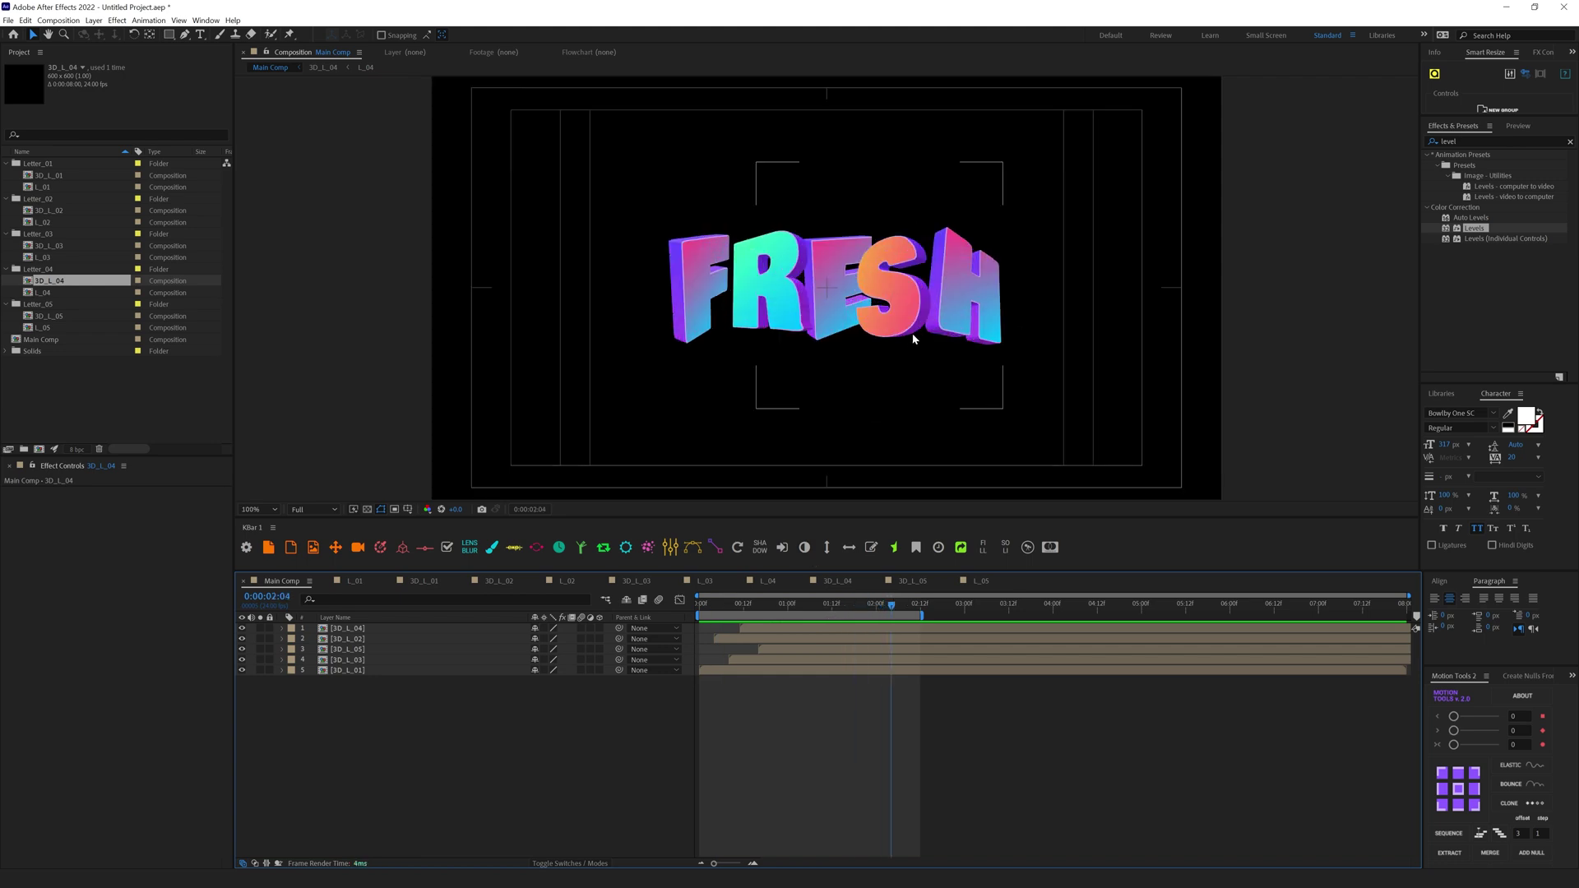